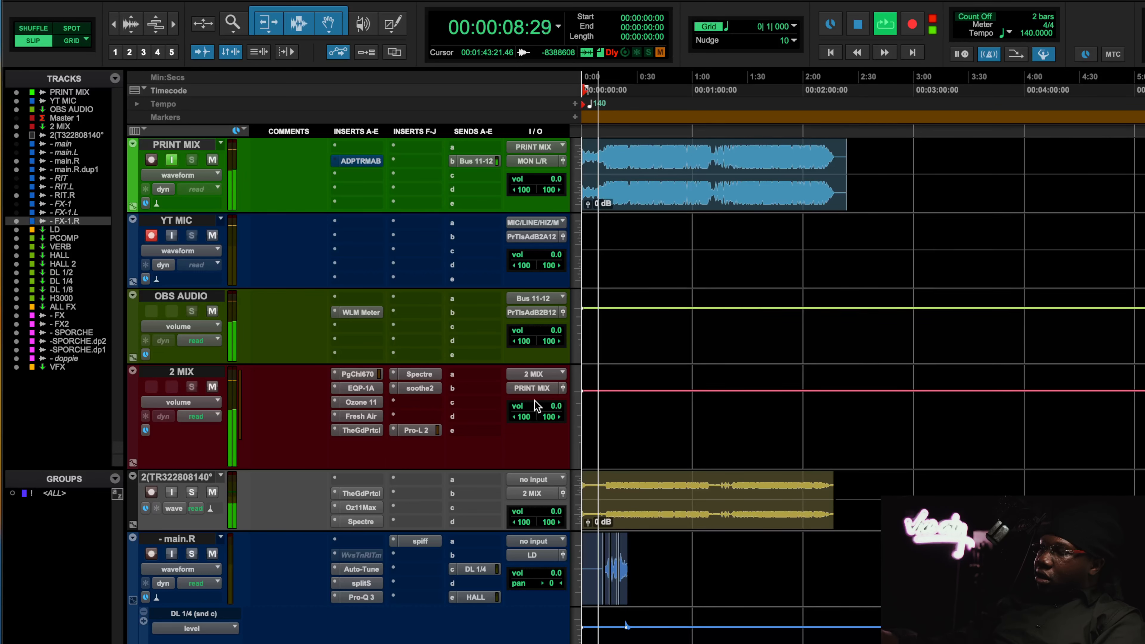
Step: Inspect the settings of soothe2 on the 2 MIX track and spiff on the main.R vocal track
left_click(413, 384)
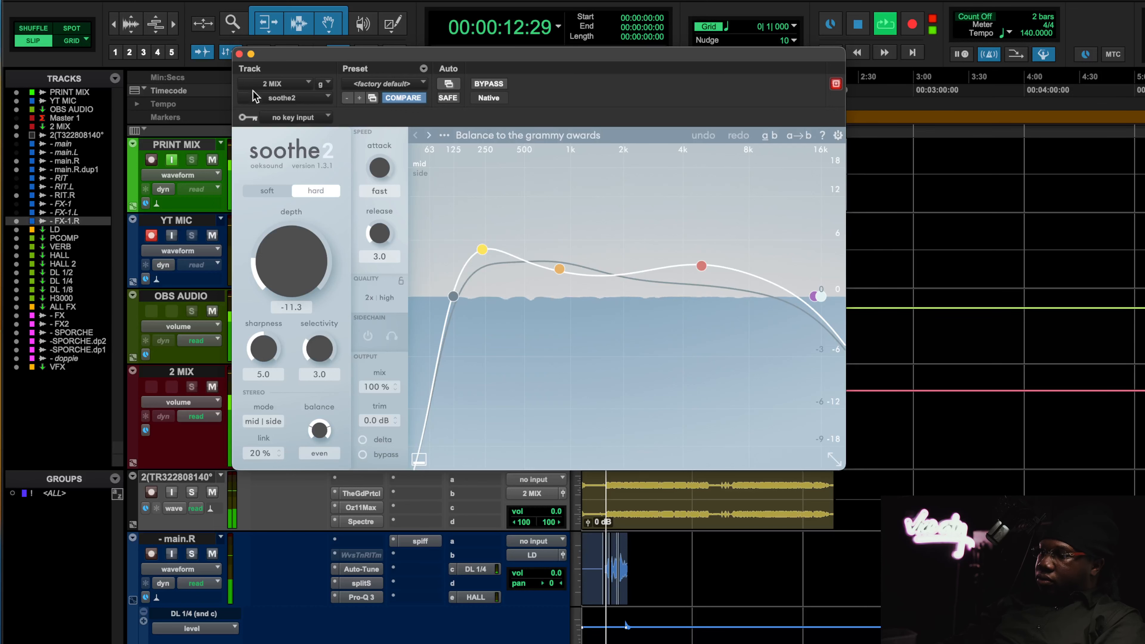
left_click(239, 54)
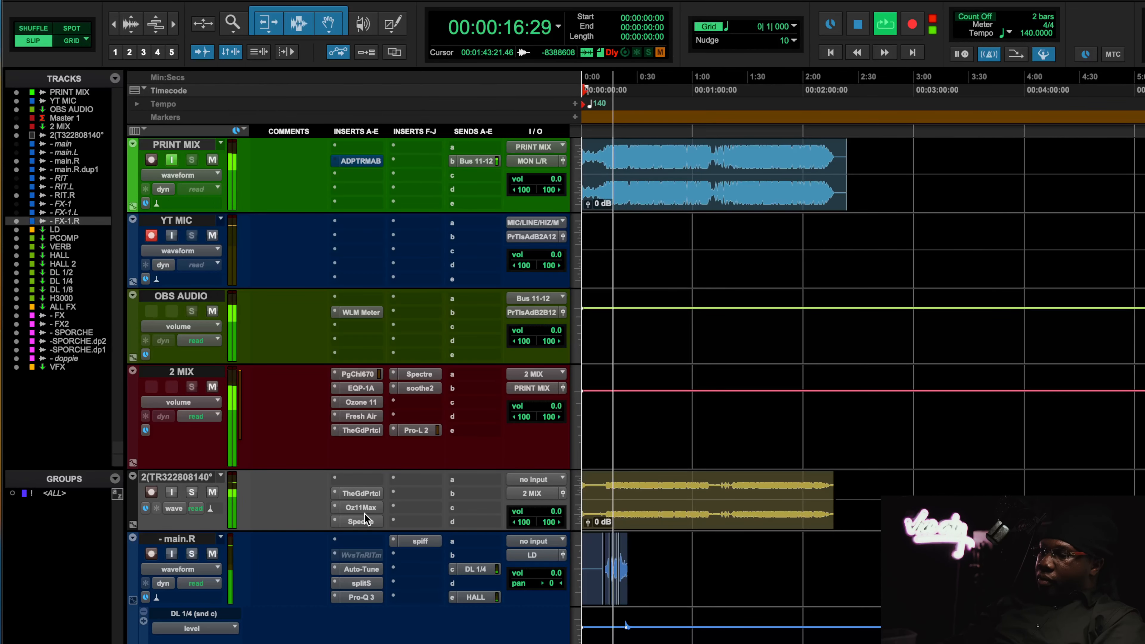
left_click(418, 542)
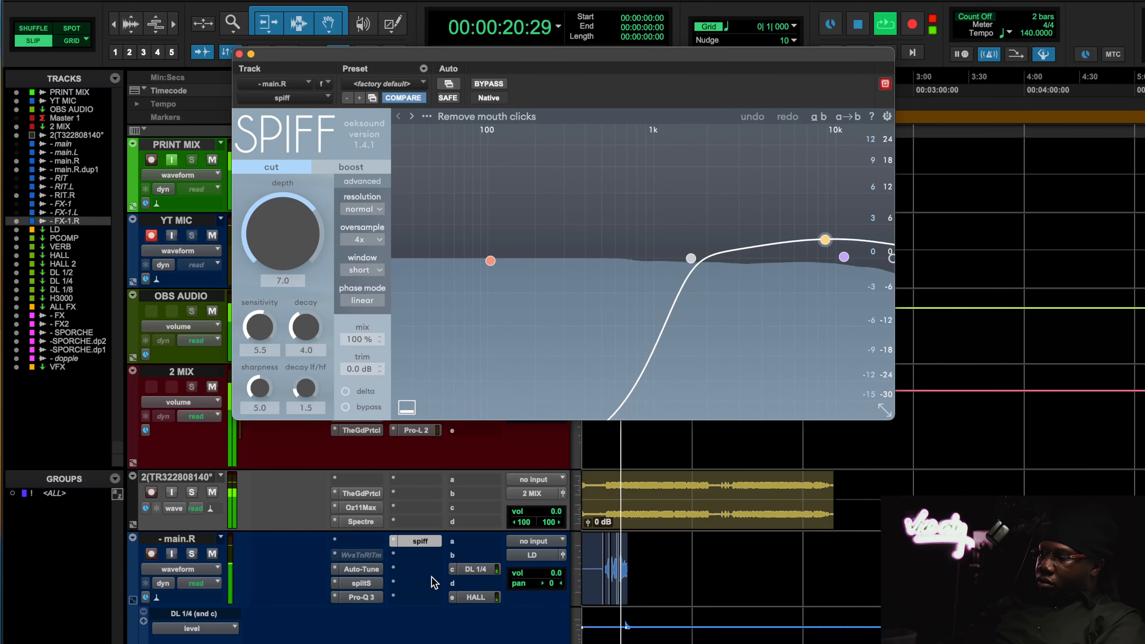
left_click(240, 54)
Step: Inspect the spiff and splitS inserts on the main.R.dup1 vocal track
scroll(327, 287, "down", 5)
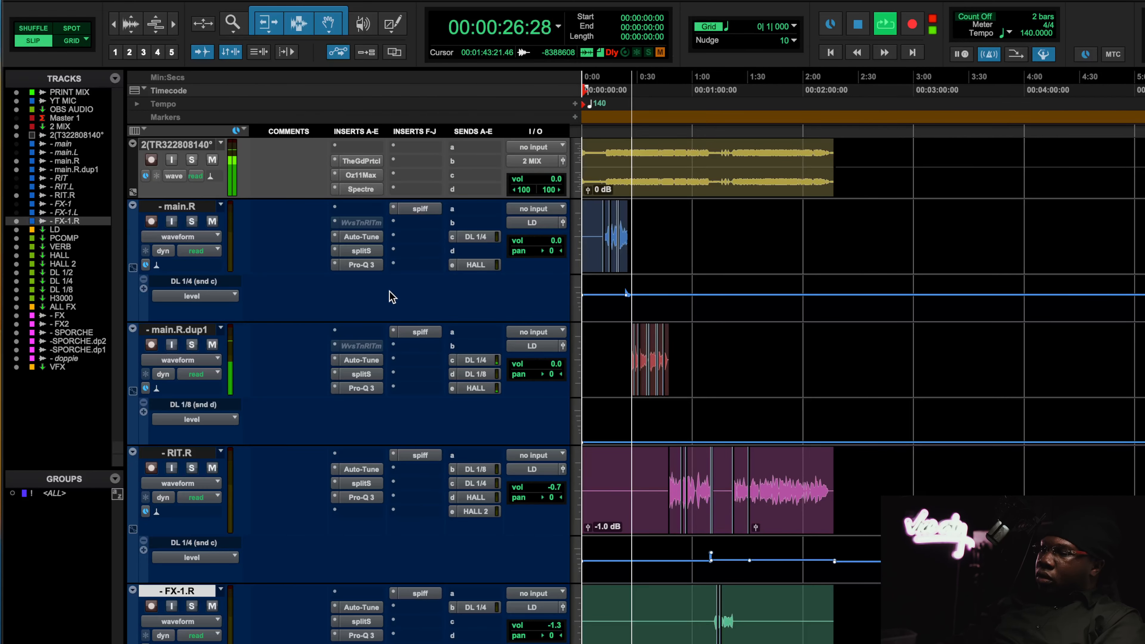
left_click(418, 332)
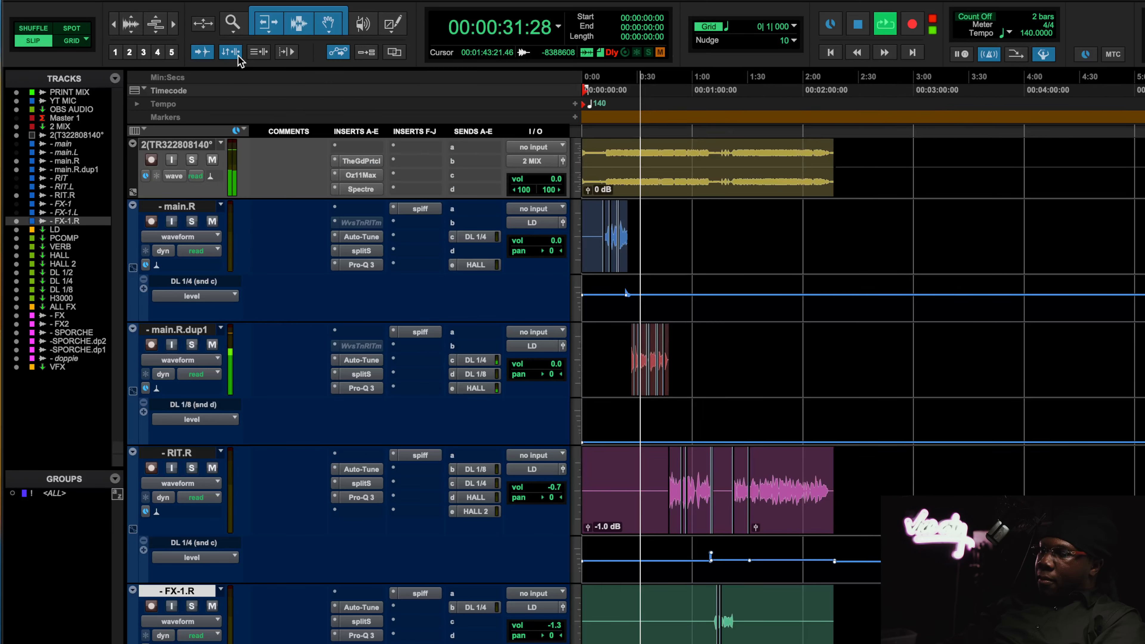
left_click(239, 54)
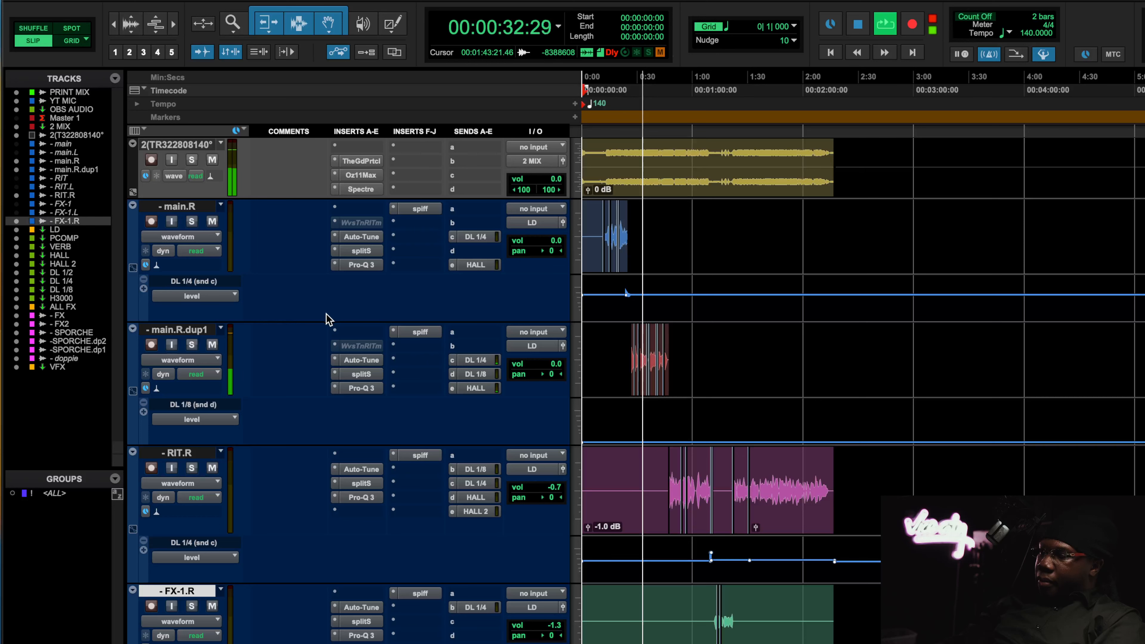
left_click(363, 374)
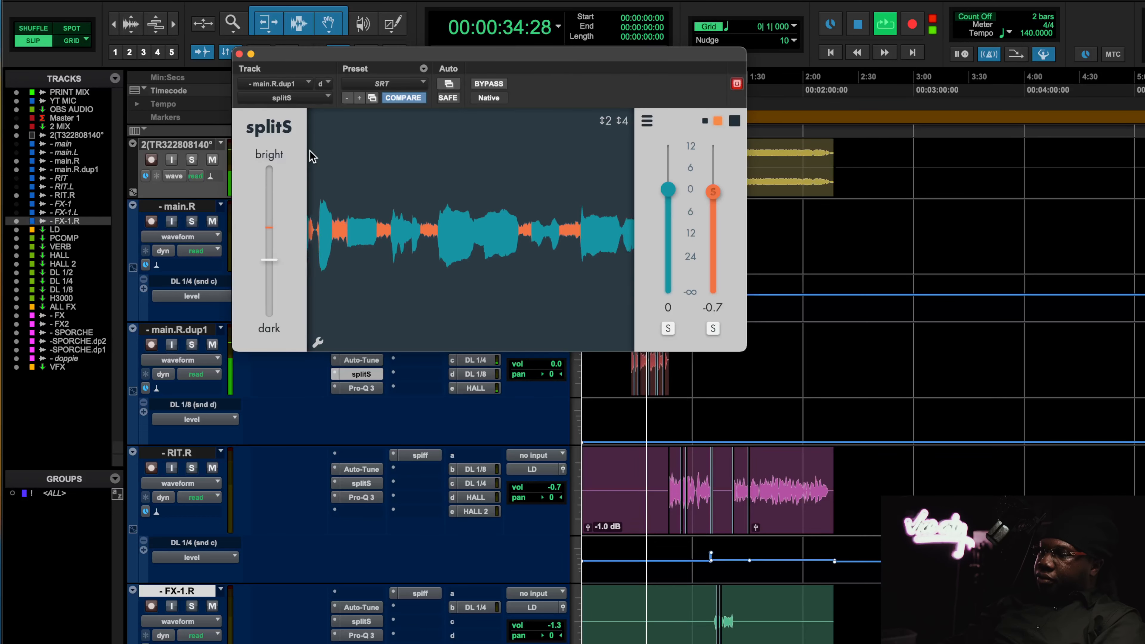
left_click(239, 54)
Step: Review the Weiss Deess settings on the LD bus and the Seventh Heaven reverb on the VERB track
scroll(395, 393, "down", 8)
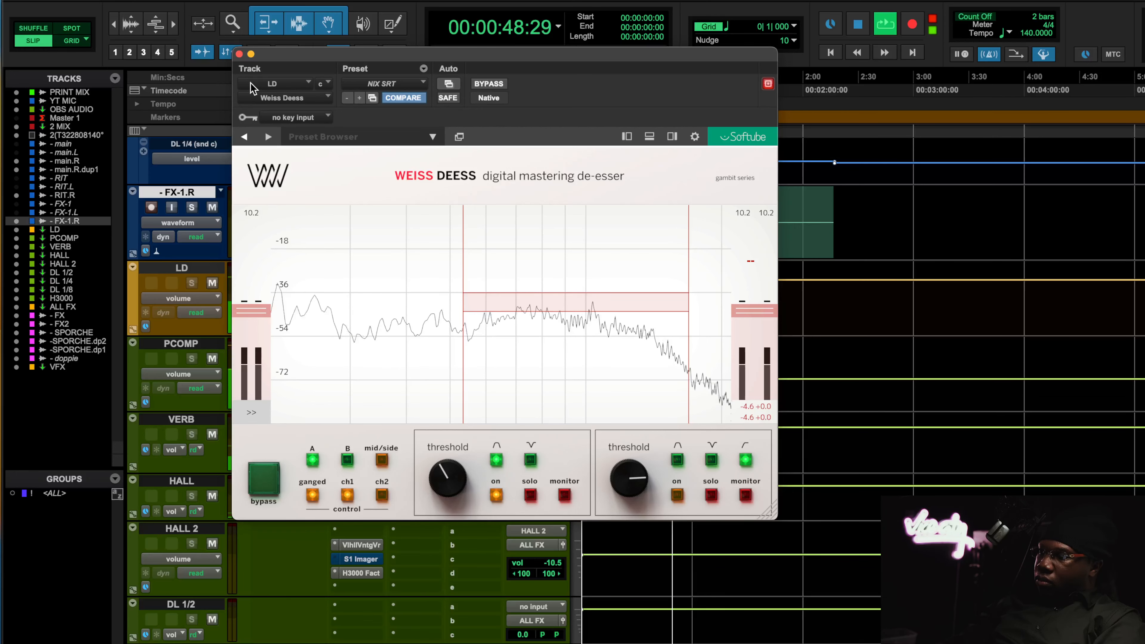
left_click(239, 54)
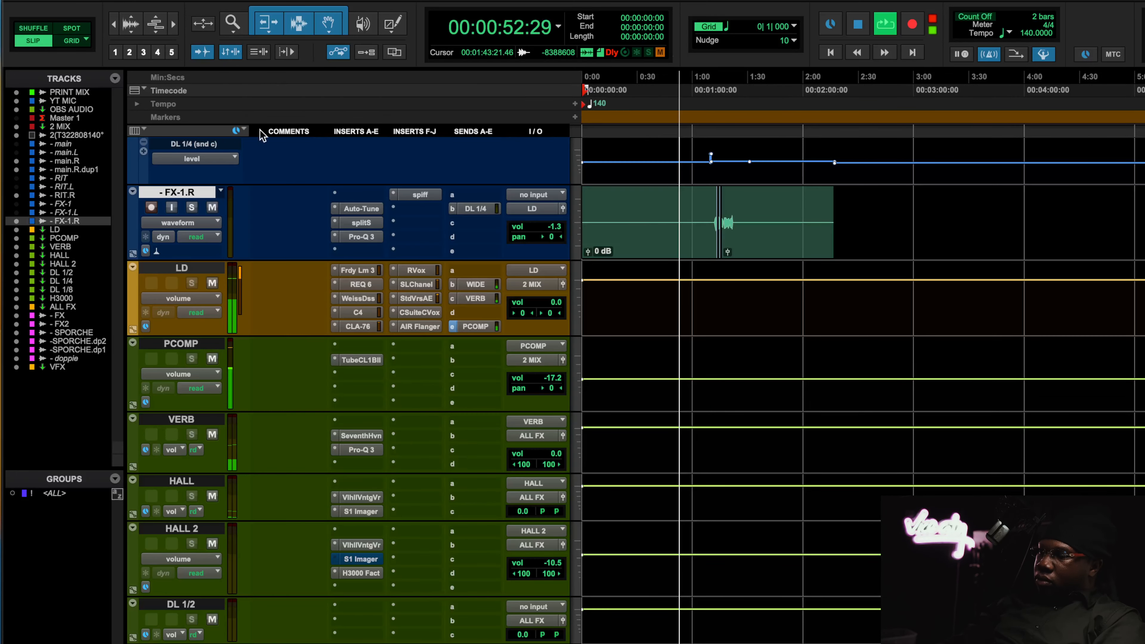
left_click(367, 437)
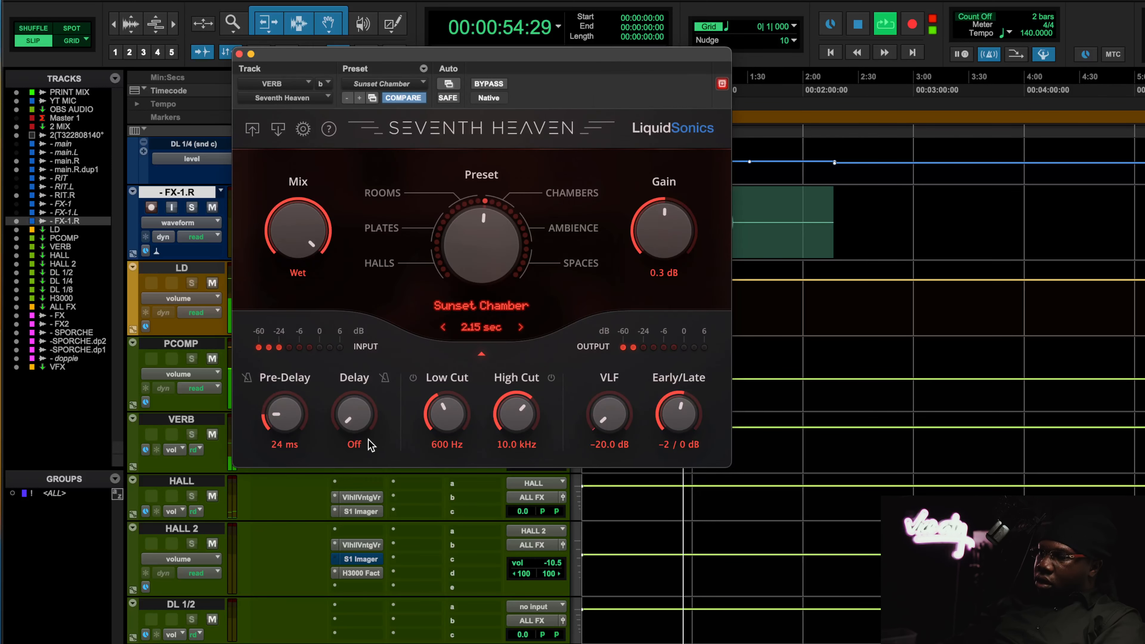
left_click(240, 55)
Step: Browse the effects tracks and inspect the AIR Flanger insert on the SPORCHE.dp1 track
scroll(446, 374, "down", 5)
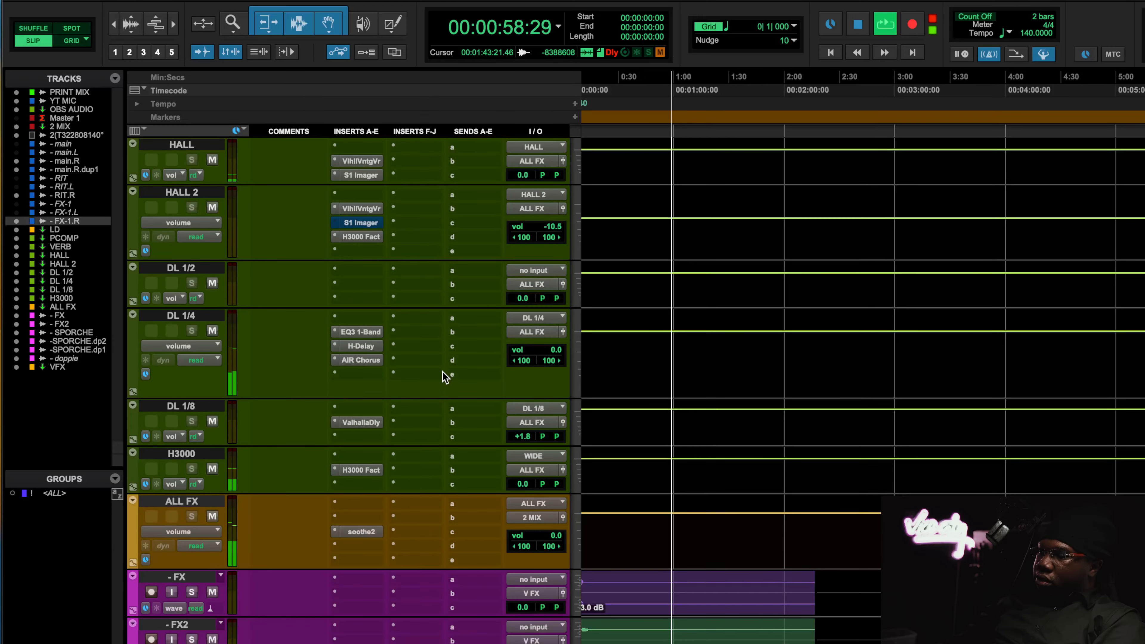
scroll(443, 374, "up", 6)
scroll(447, 382, "down", 12)
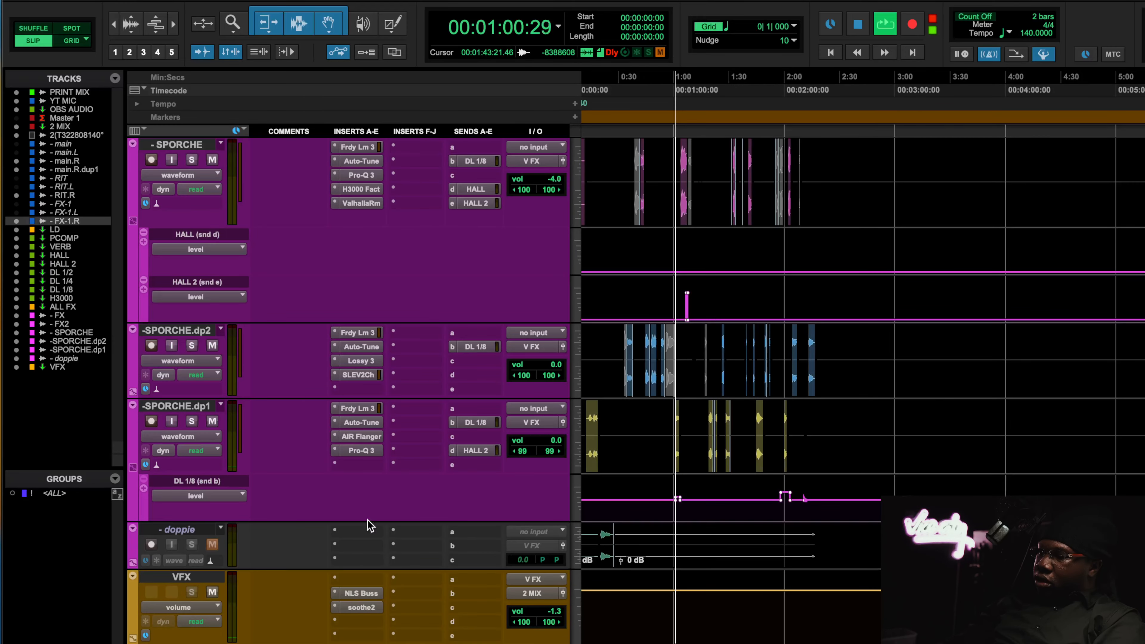
left_click(363, 437)
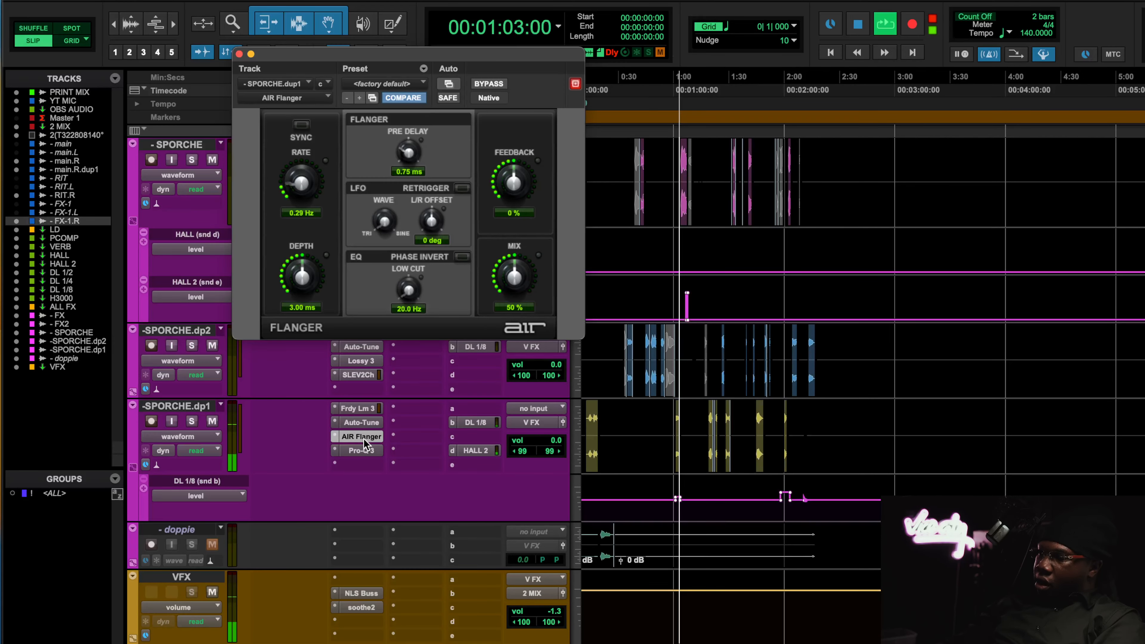
left_click(363, 438)
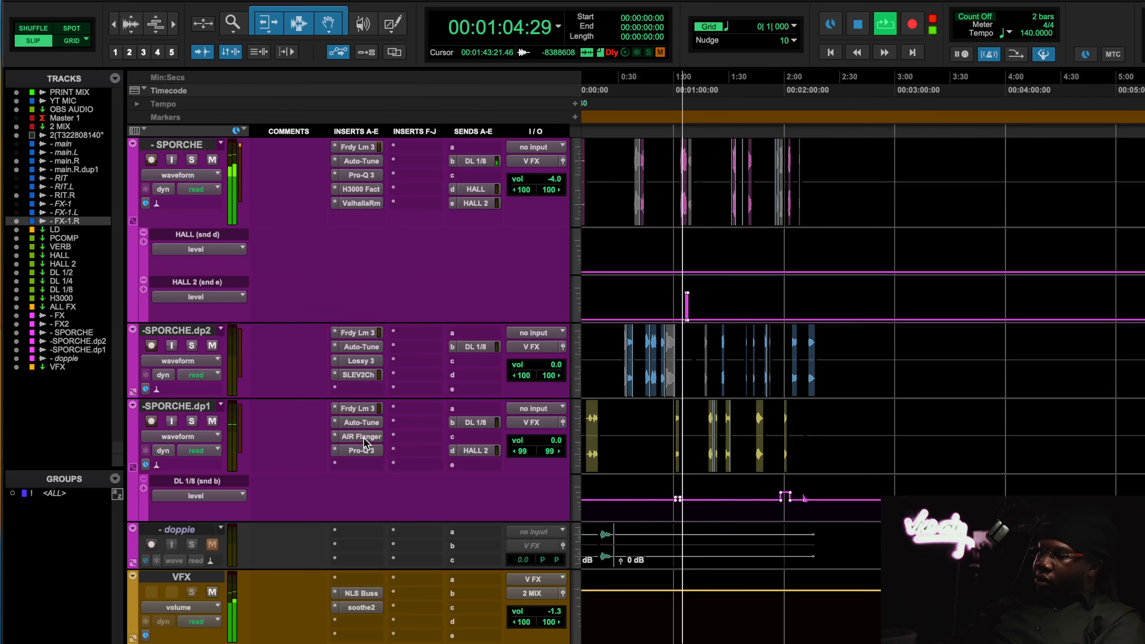
Step: Inspect the Pro-Q 3 insert on the SPORCHE track
scroll(365, 382, "up", 4)
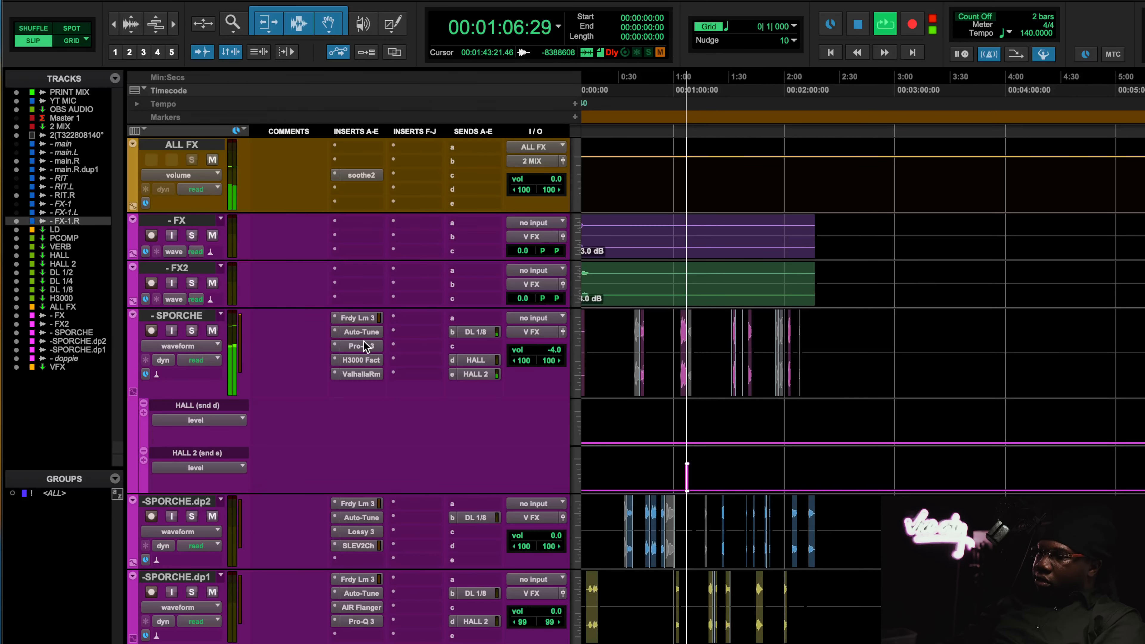
left_click(364, 346)
left_click(240, 54)
Step: Inspect the ValhallaVintageVerb settings on the HALL 2 track
scroll(363, 378, "up", 8)
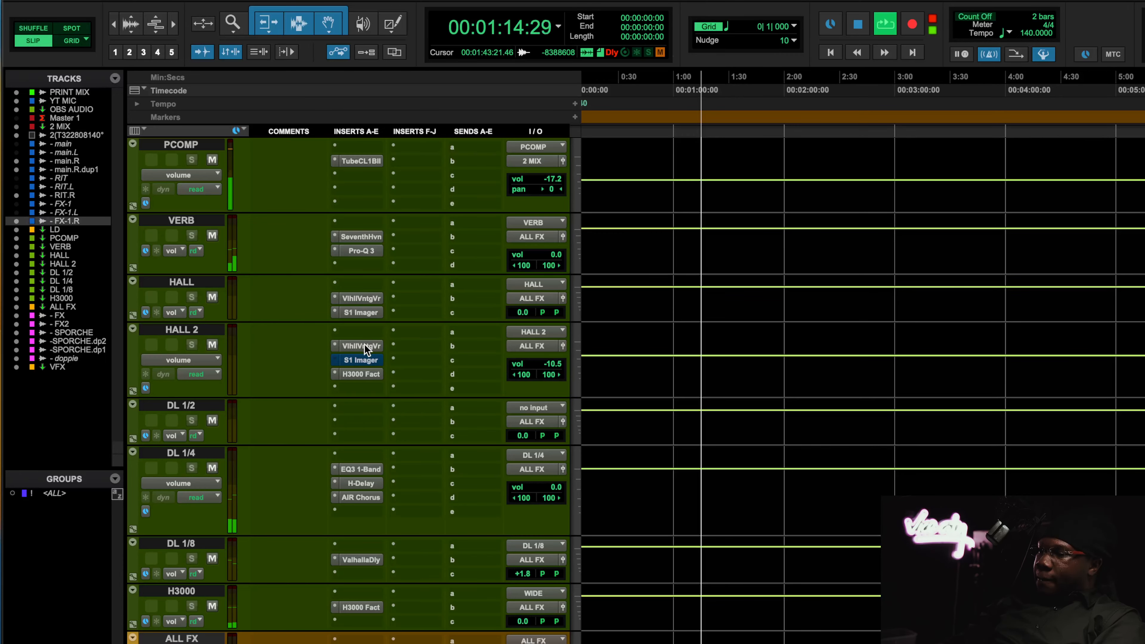
left_click(365, 345)
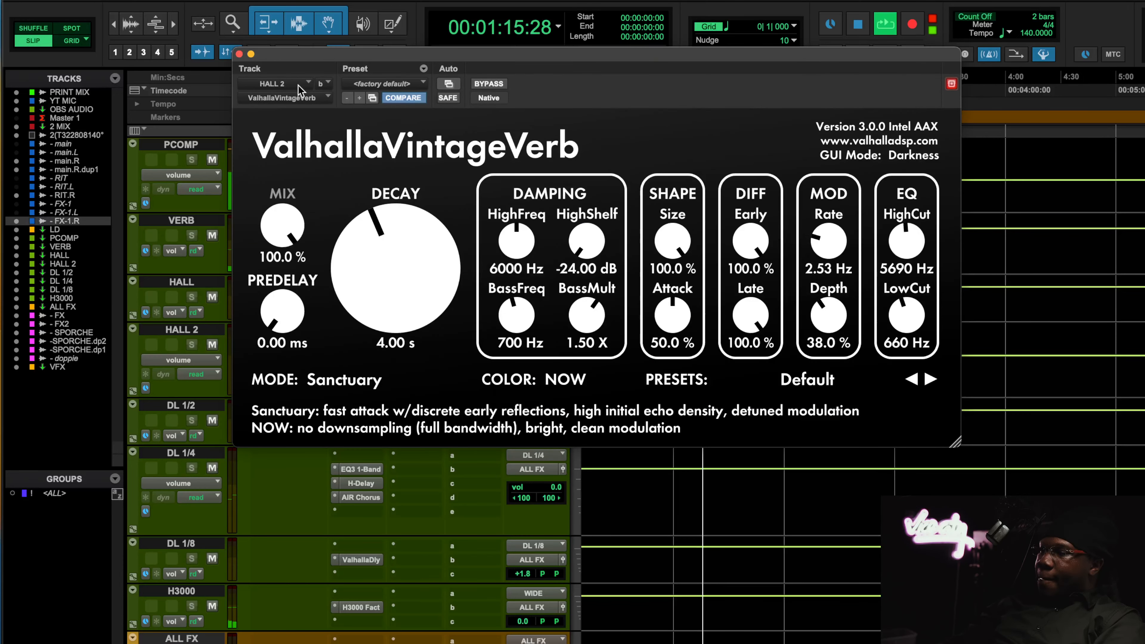
left_click(239, 54)
Step: Review the CLA-76 compressor settings on the LD vocal bus
scroll(383, 286, "up", 10)
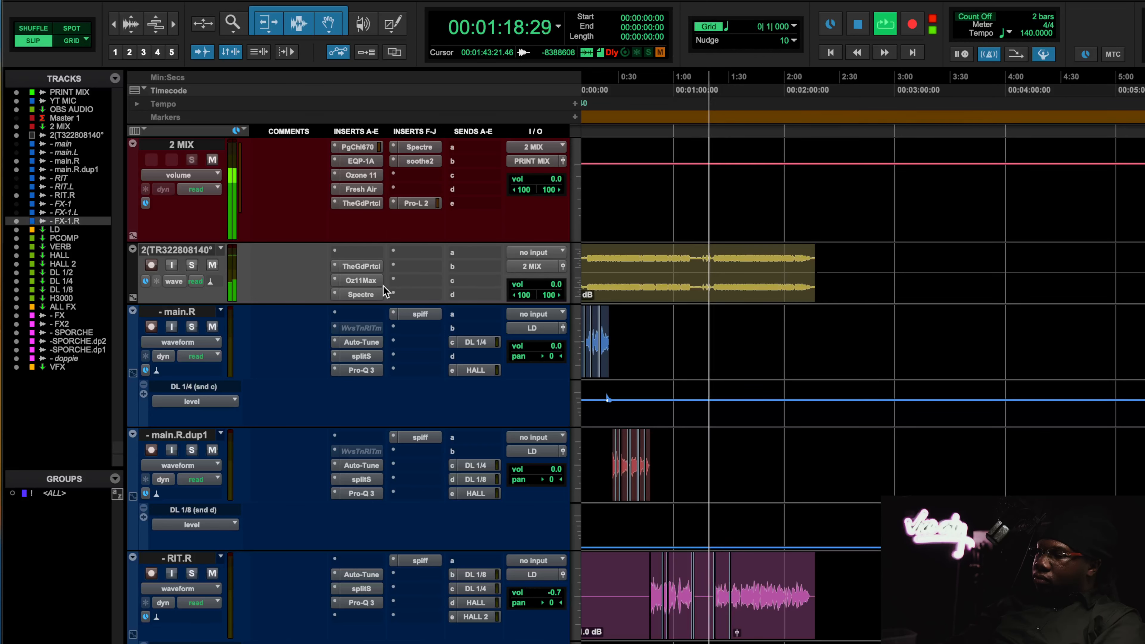
scroll(383, 287, "down", 4)
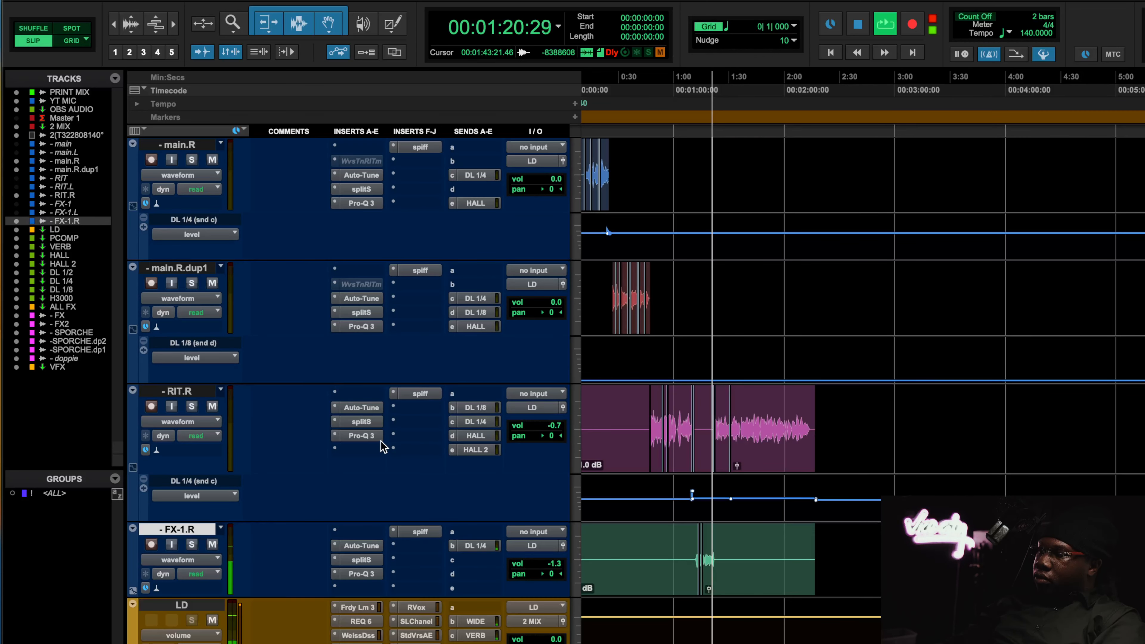
scroll(365, 545, "down", 3)
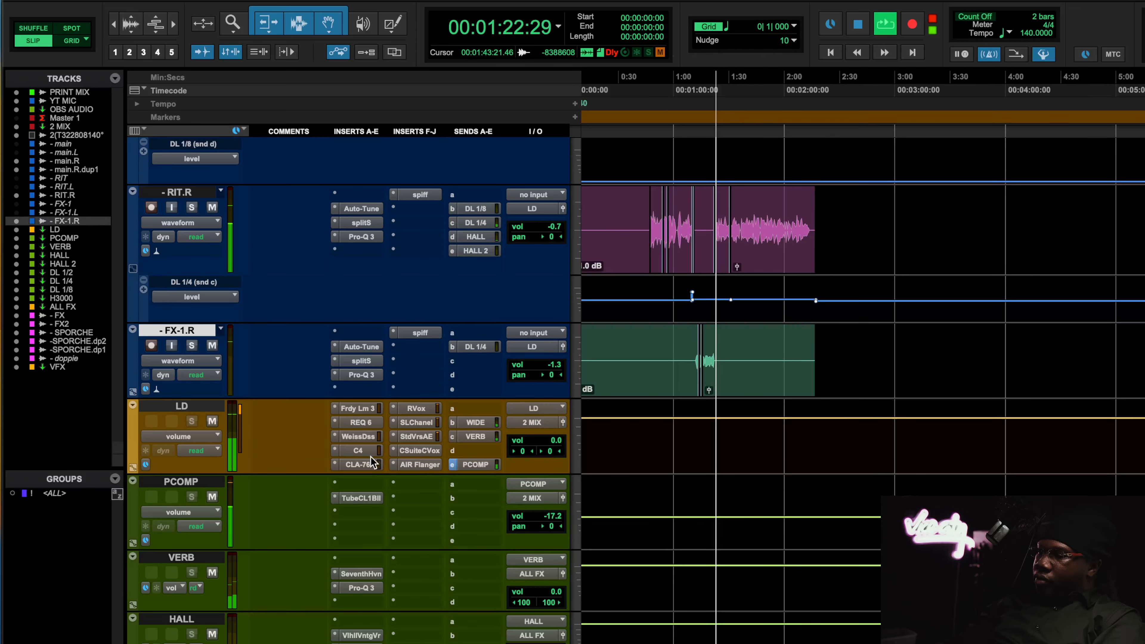
left_click(361, 465)
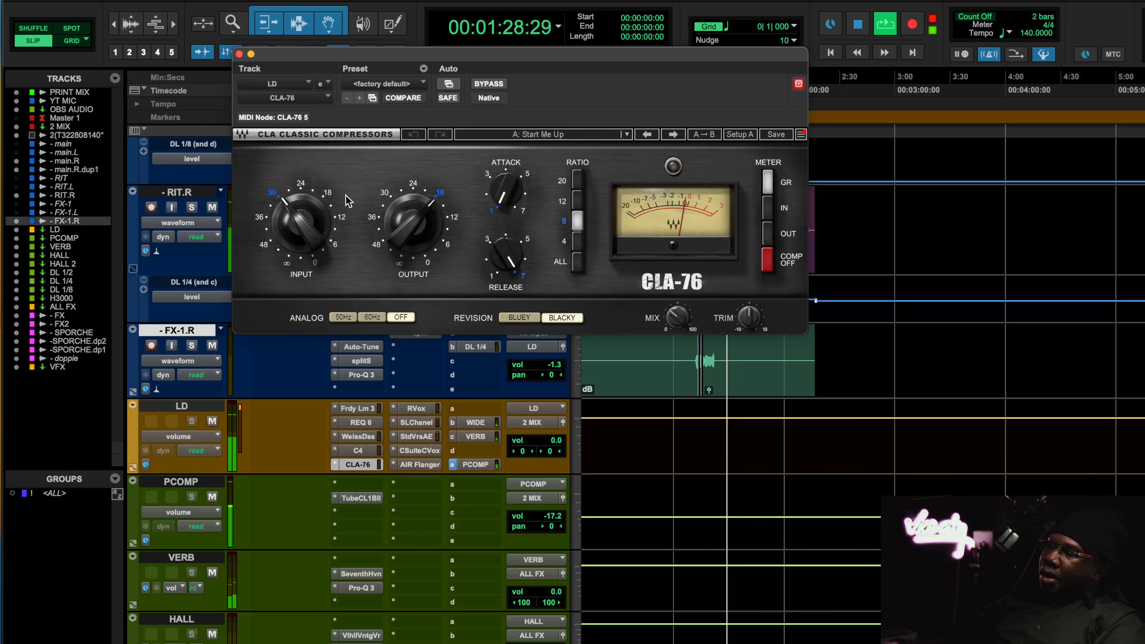
left_click(239, 54)
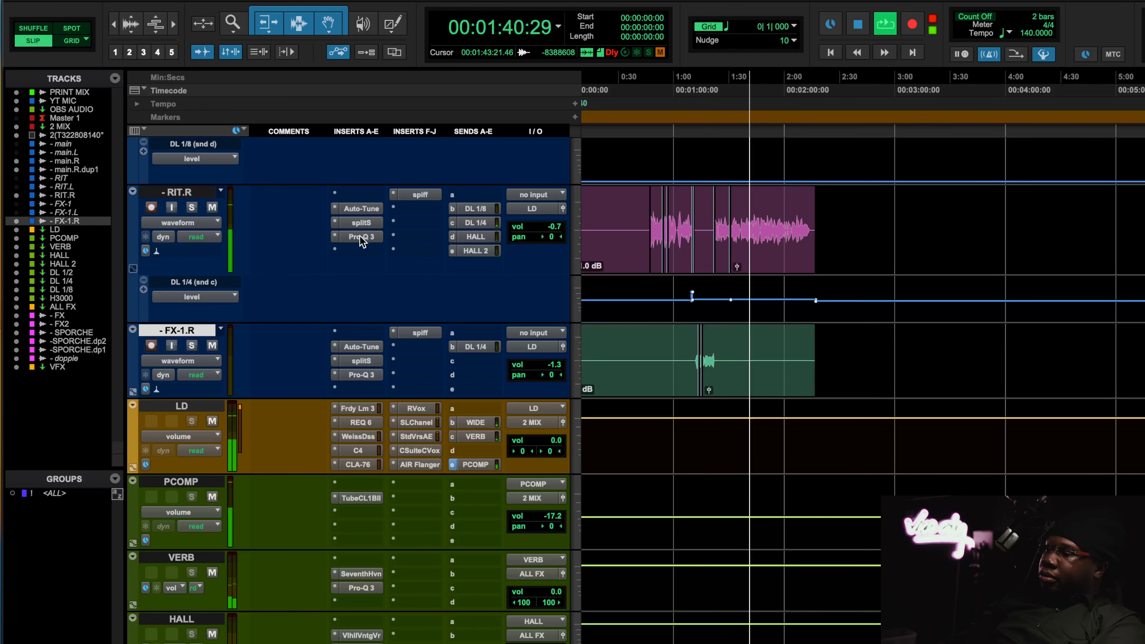
Step: Inspect the Pro-Q 3 insert that follows the reverb on the VERB track
scroll(360, 236, "down", 6)
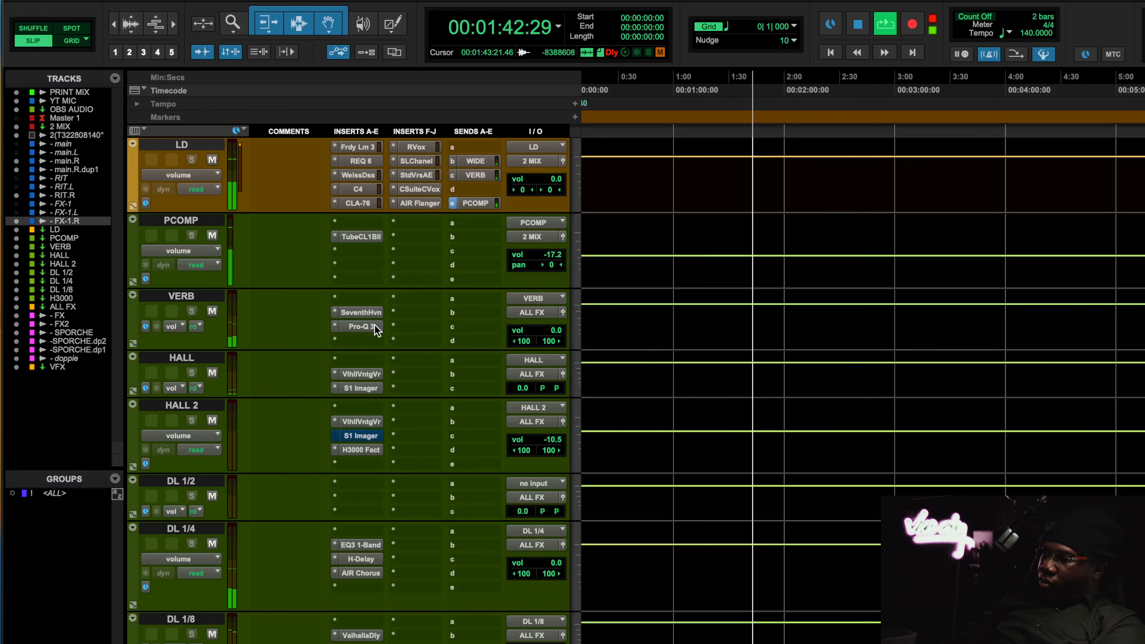
left_click(375, 328)
left_click(239, 55)
Step: Inspect ValhallaDelay on DL 1/8, H3000 Factory on the H3000 track and soothe2 on ALL FX
scroll(365, 389, "down", 5)
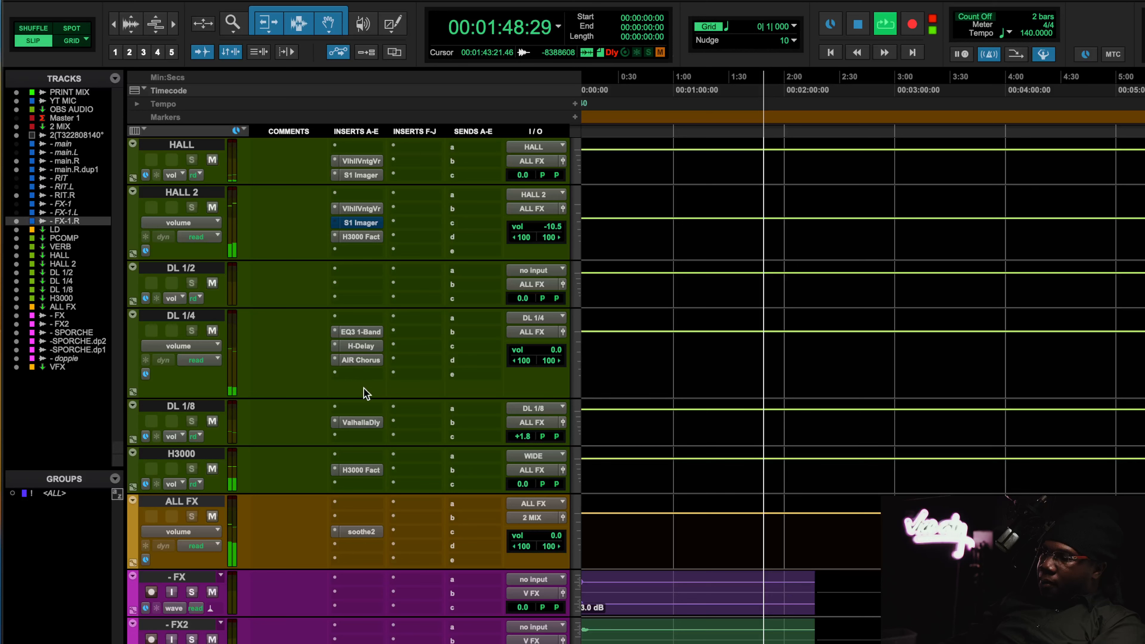
left_click(366, 425)
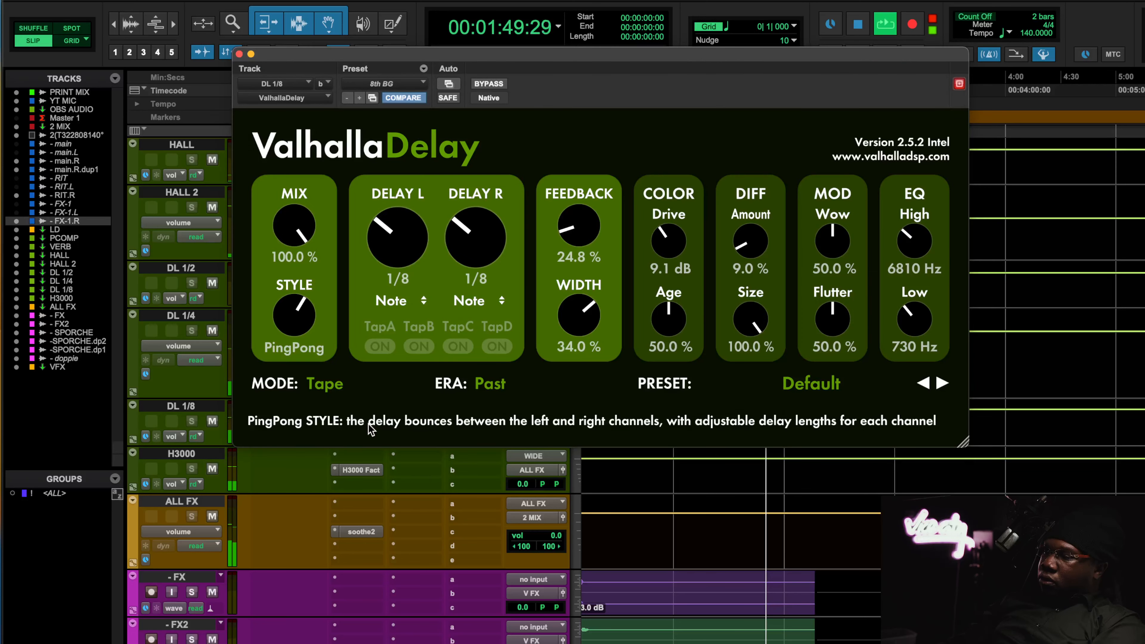
left_click(368, 471)
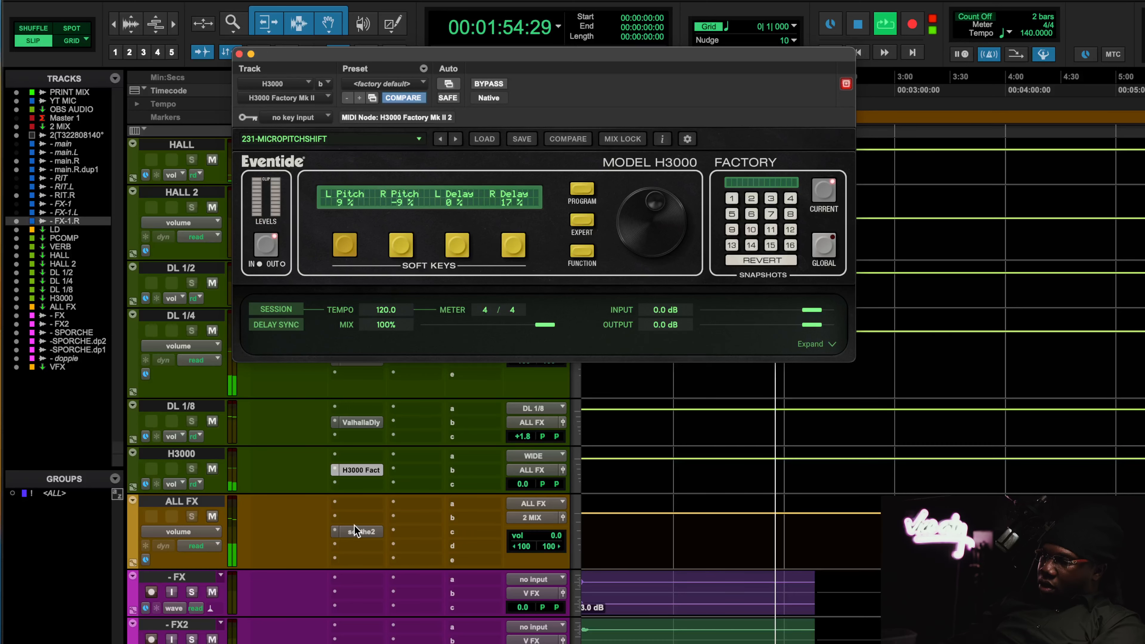
left_click(359, 531)
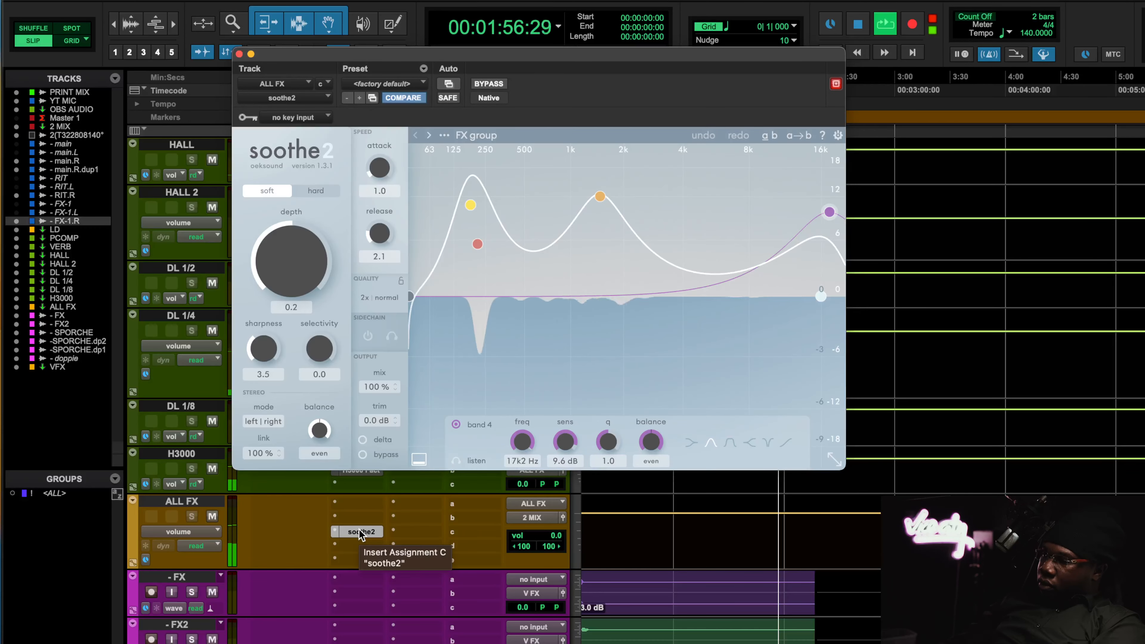
left_click(359, 530)
Step: Inspect the ValhallaRoom reverb settings on the SPORCHE track
scroll(360, 532, "down", 5)
scroll(360, 532, "down", 1)
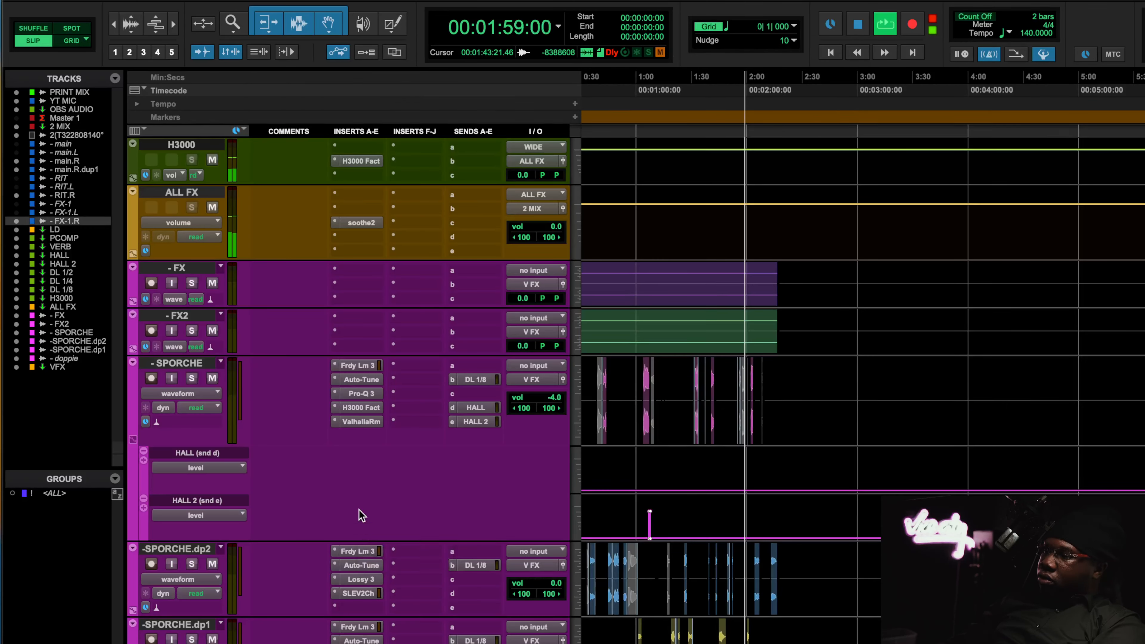
left_click(369, 421)
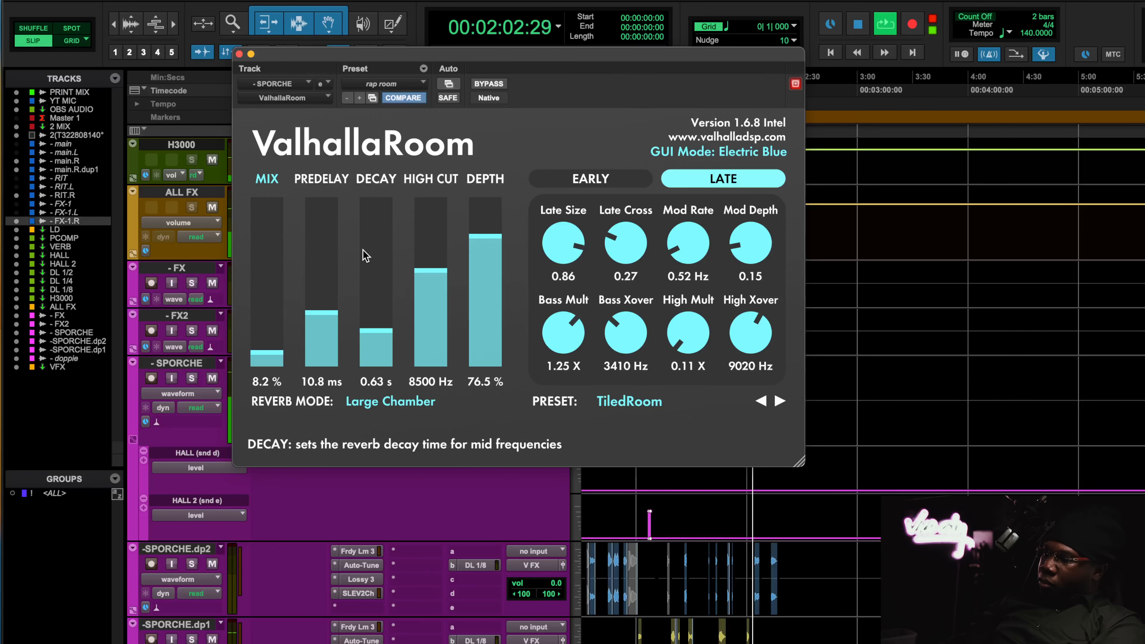
left_click(239, 54)
Step: Inspect the NLS Buss settings on the VFX bus
scroll(360, 532, "down", 6)
scroll(361, 532, "right", 1)
left_click(370, 549)
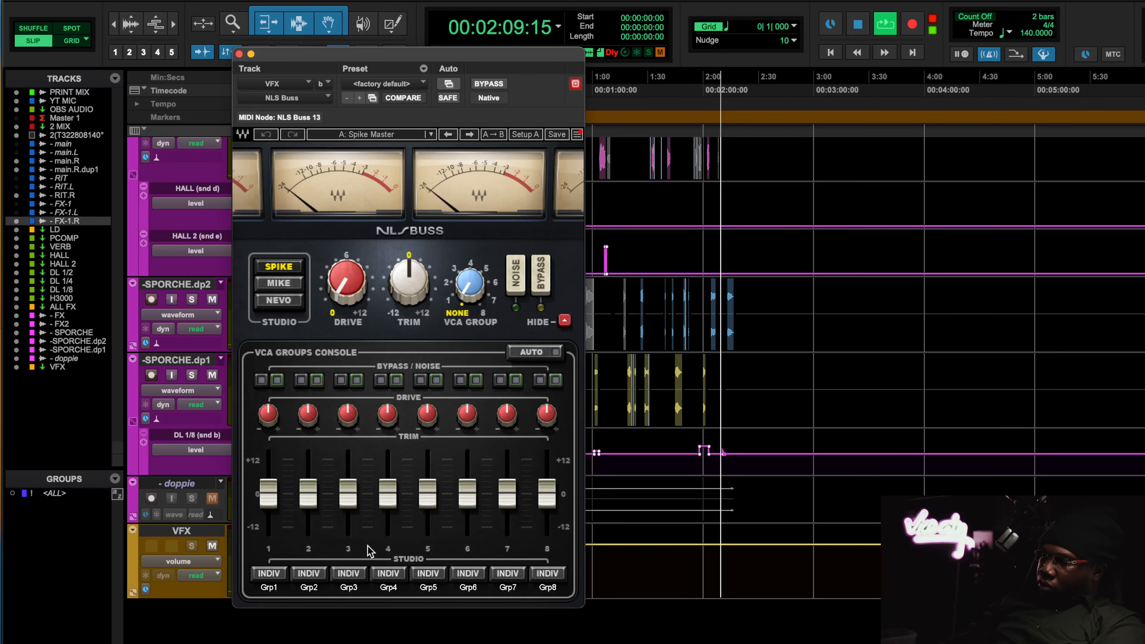
left_click(239, 55)
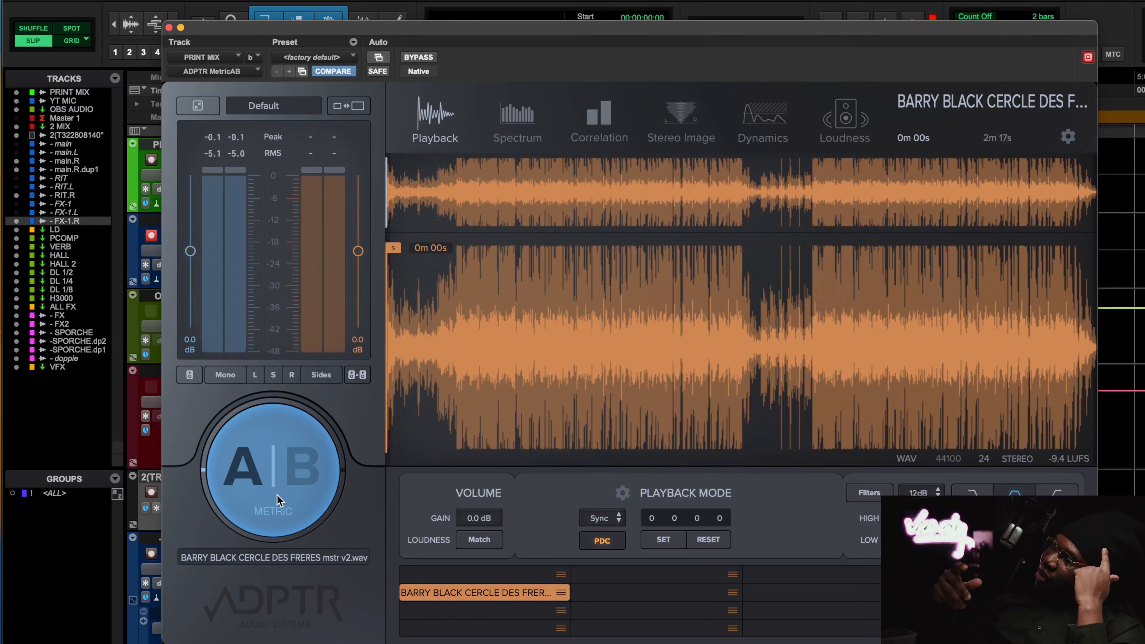
Step: Play the session and switch MetricAB on PRINT MIX to the B reference to compare the mixes
key("space")
left_click(278, 495)
left_click_drag(536, 29, 505, 11)
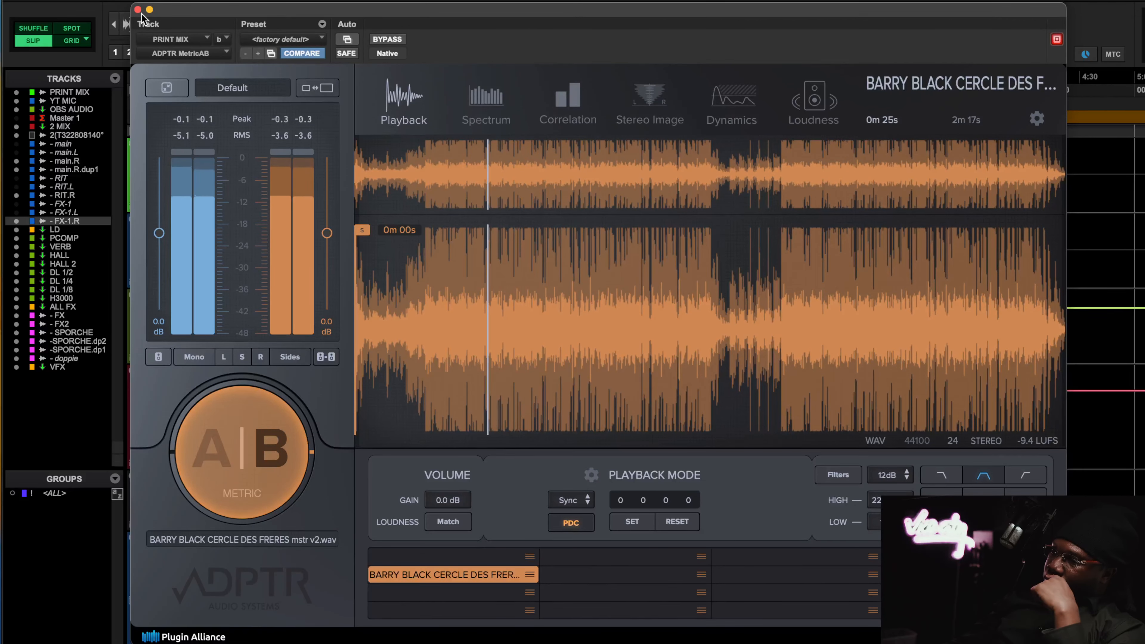
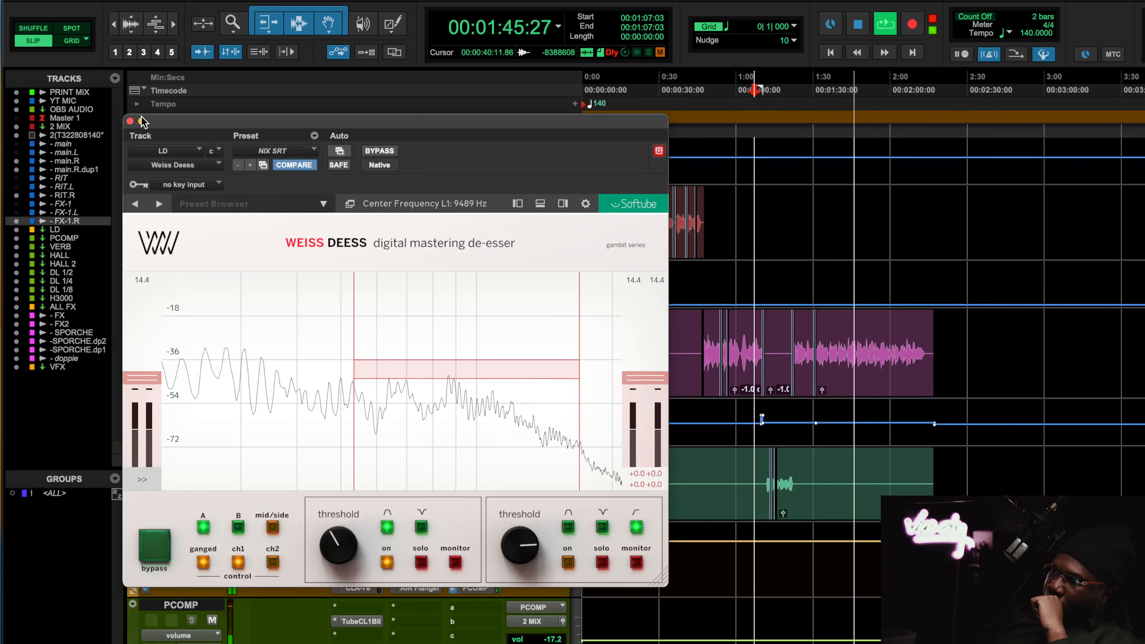
Step: Close the Weiss Deess window, stop playback and open the C4 multiband processor on the LD bus
left_click(130, 121)
key("space")
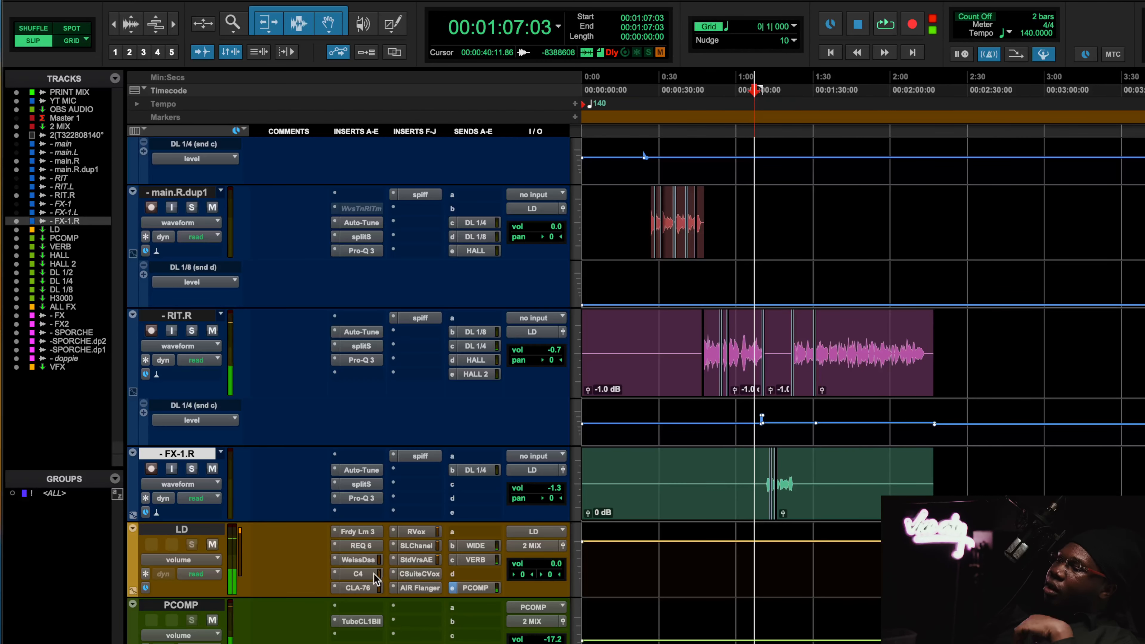
left_click(359, 574)
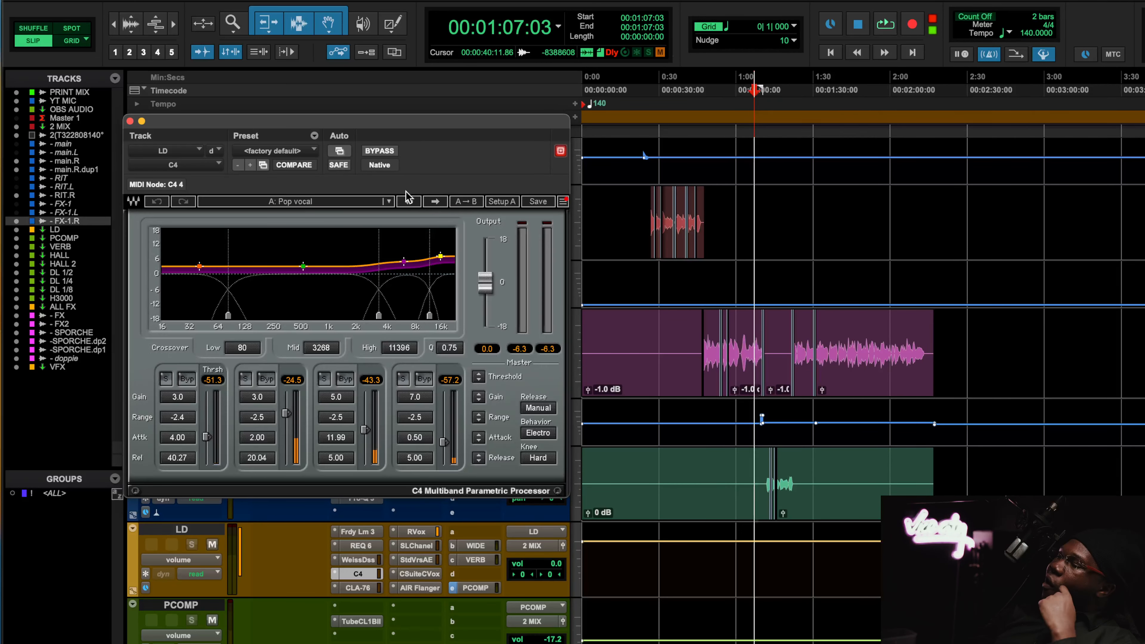
Step: Play the session from about 1:32 and compare the LD bus with the C4 bypassed and active
left_click(819, 104)
key("space")
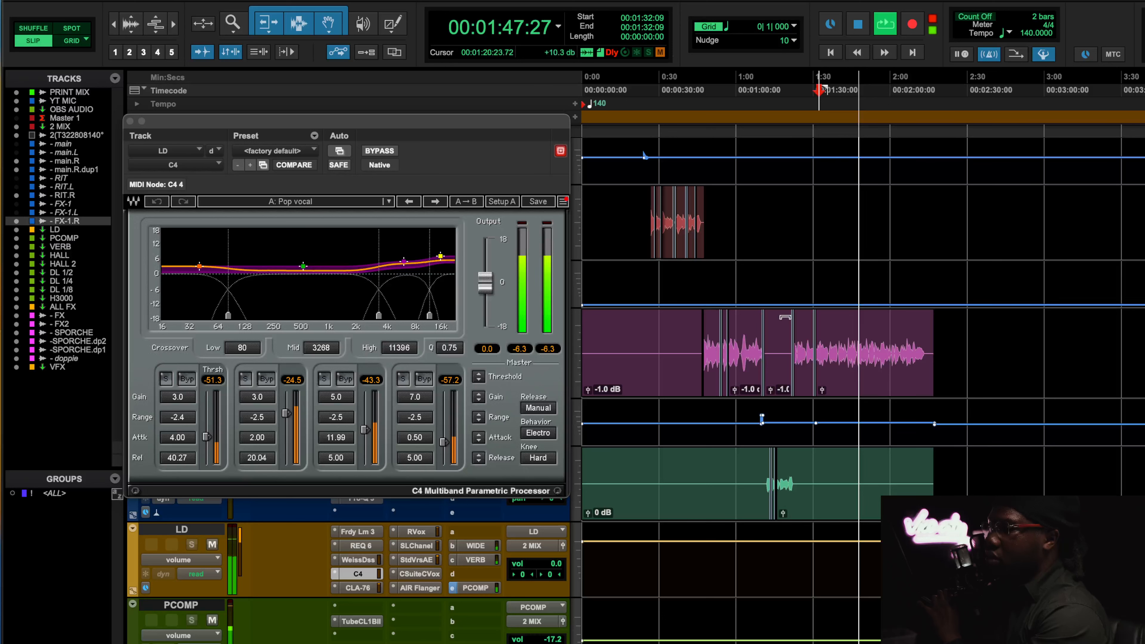
left_click(381, 151)
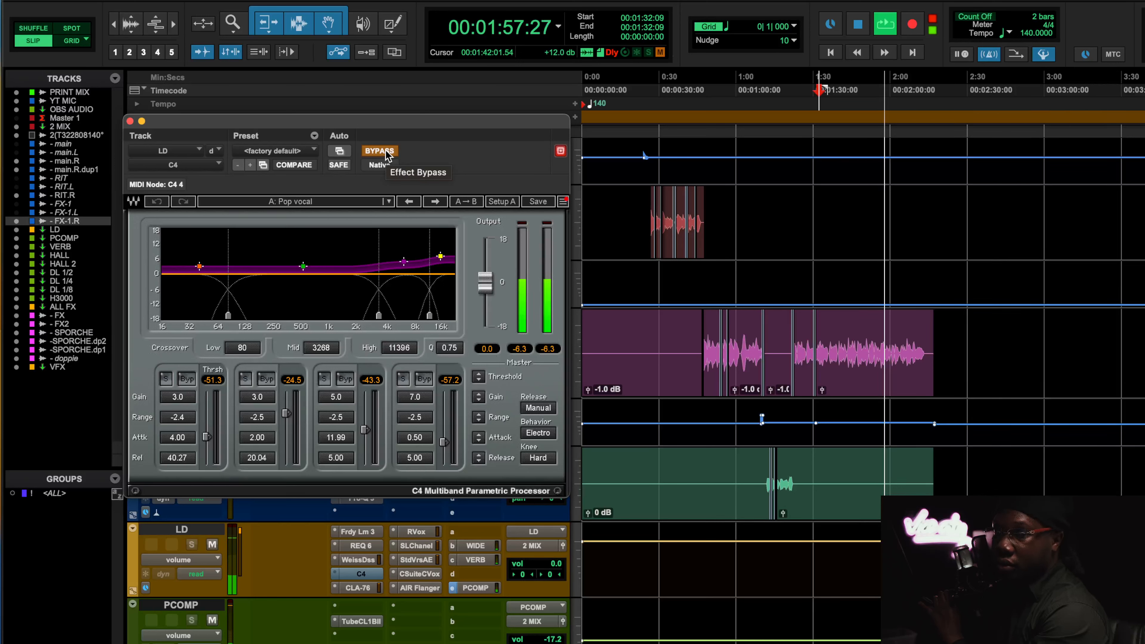
left_click(383, 151)
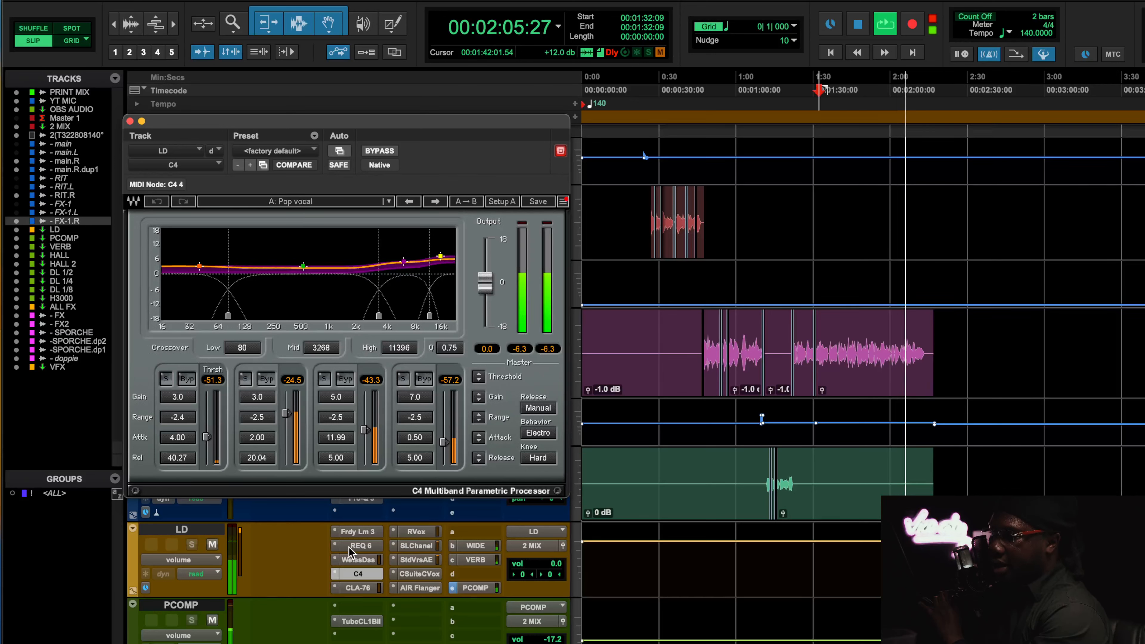
Step: Replay from about 0:51, compare the C4 bypassed and active on that section, and stop playback
left_click(714, 82)
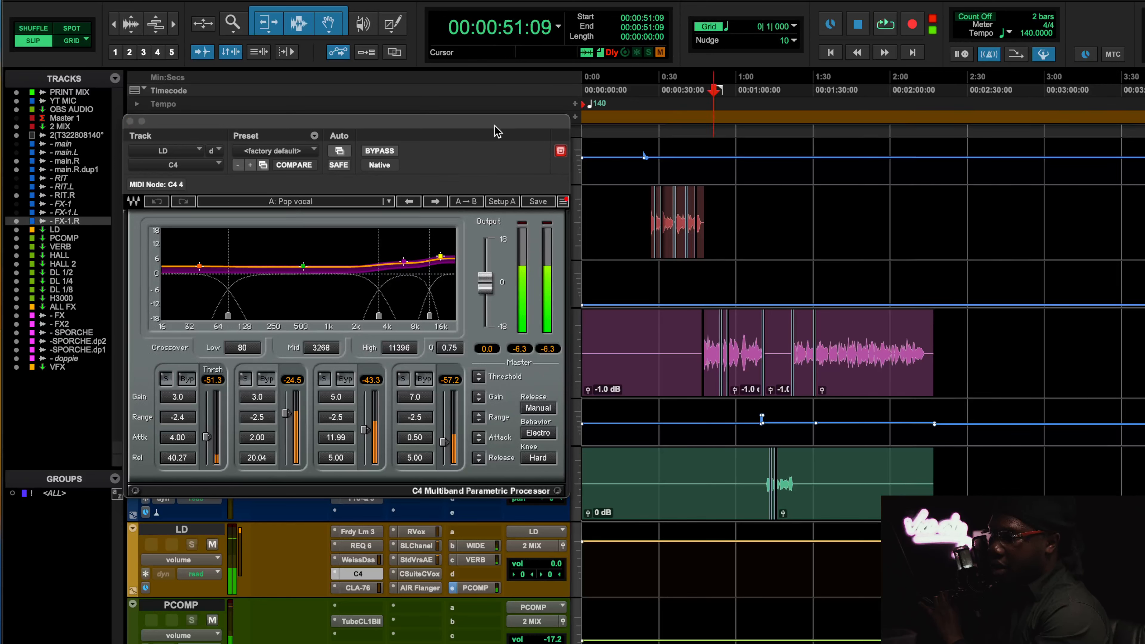
left_click(374, 151)
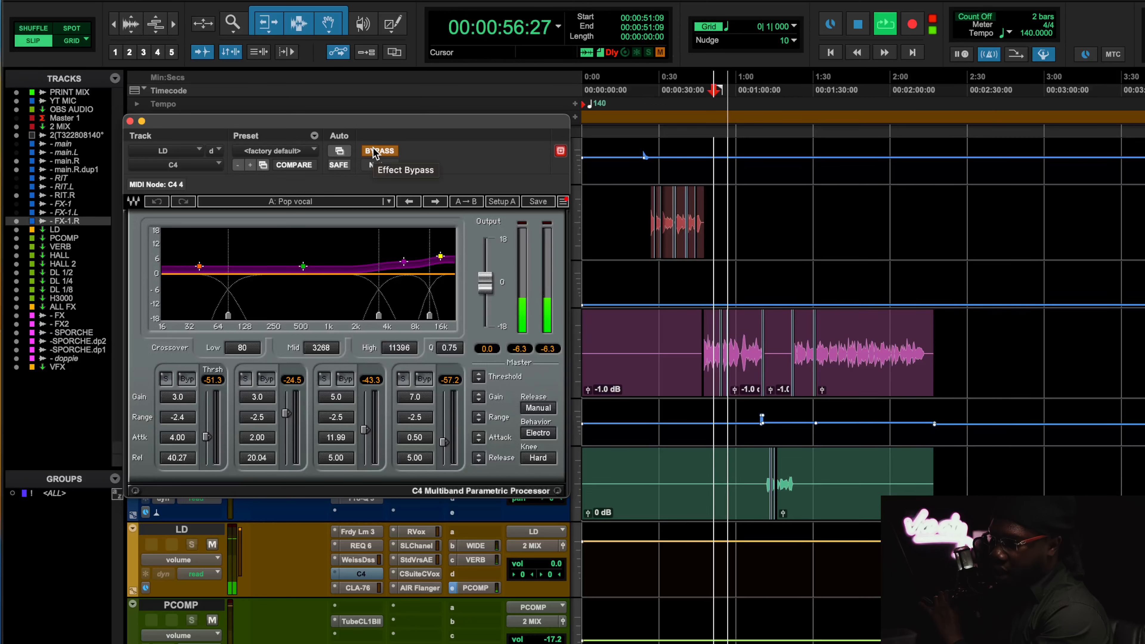
left_click(374, 151)
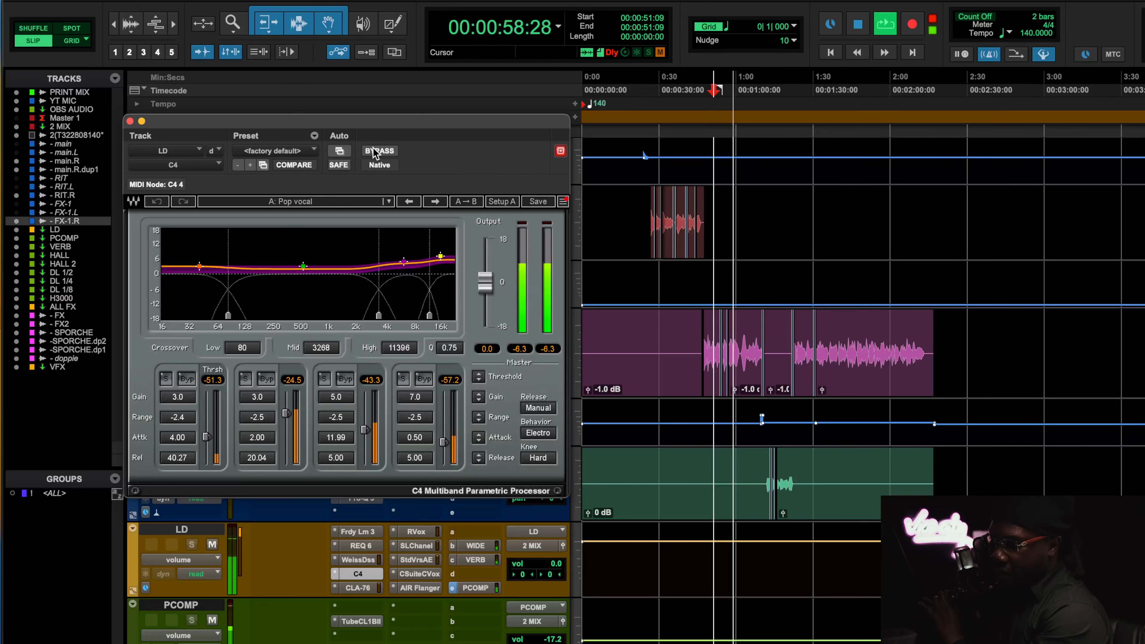
key("space")
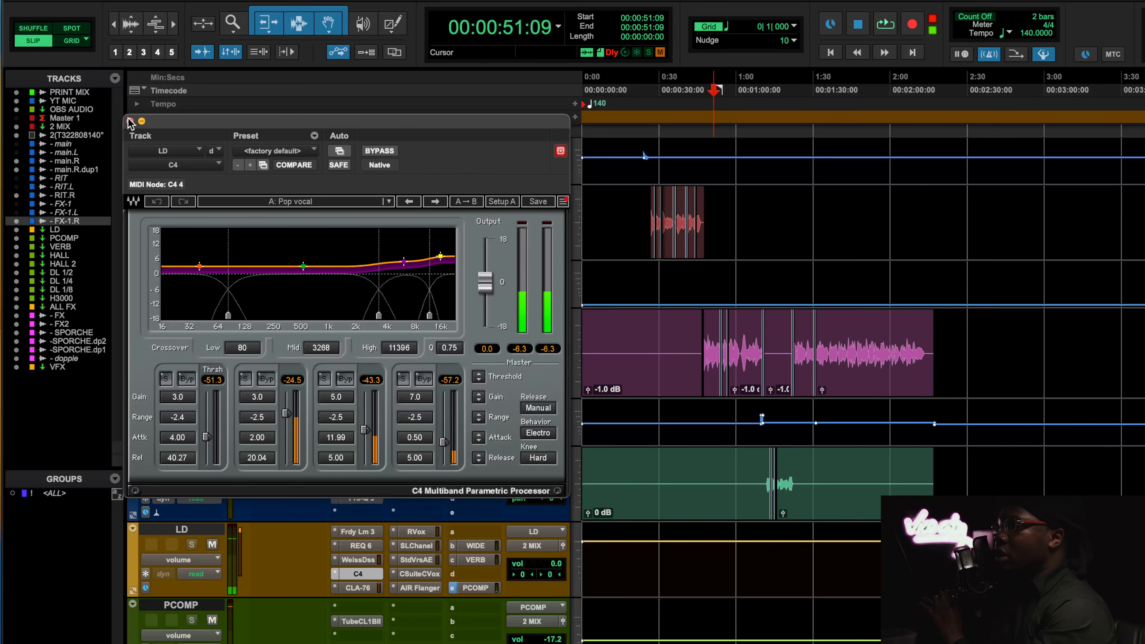
Step: Close the C4 and inspect the CLA-76 compressor settings on the LD bus
left_click(130, 120)
left_click(358, 587)
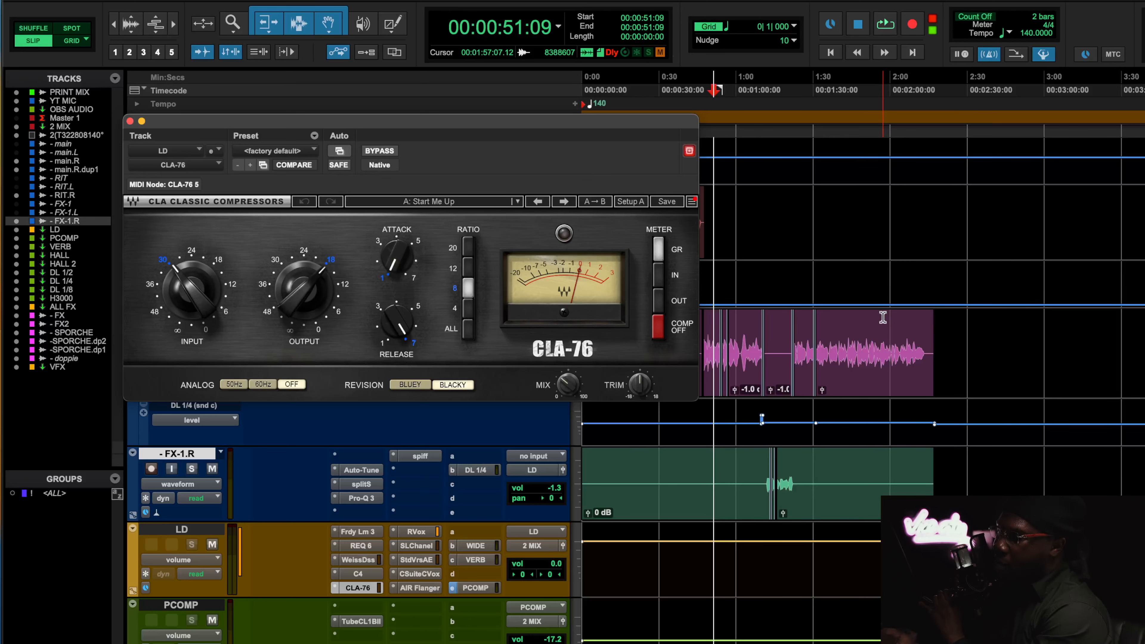
left_click(130, 121)
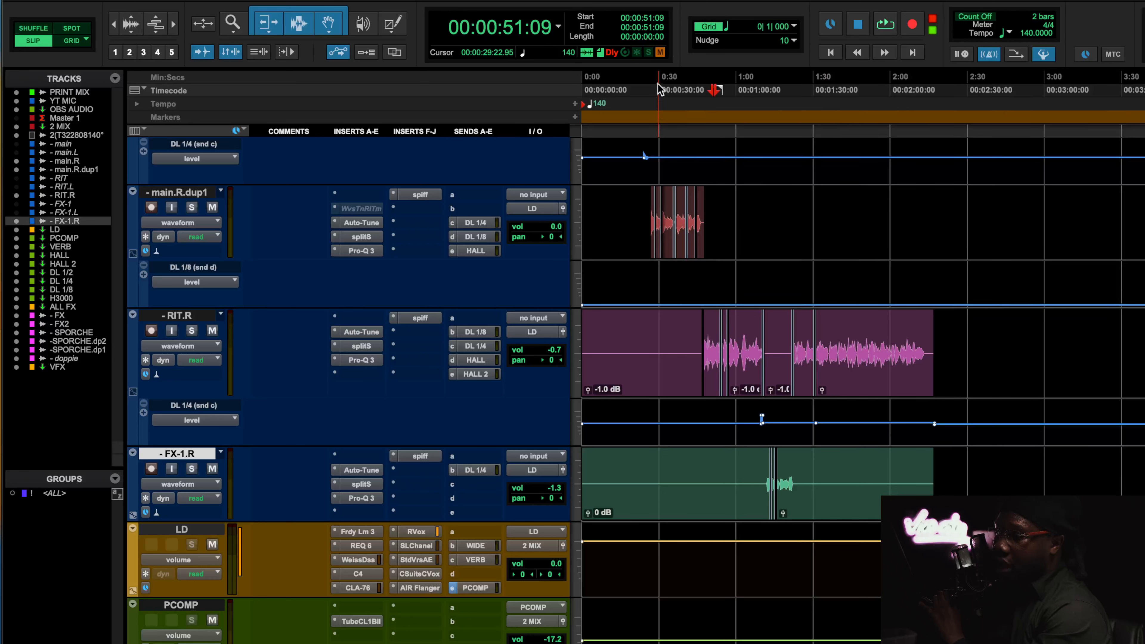
Step: Play from about 0:26, compare the LD bus with the CLA-76 bypassed and active, and stop playback
left_click(650, 90)
key("space")
left_click(356, 588)
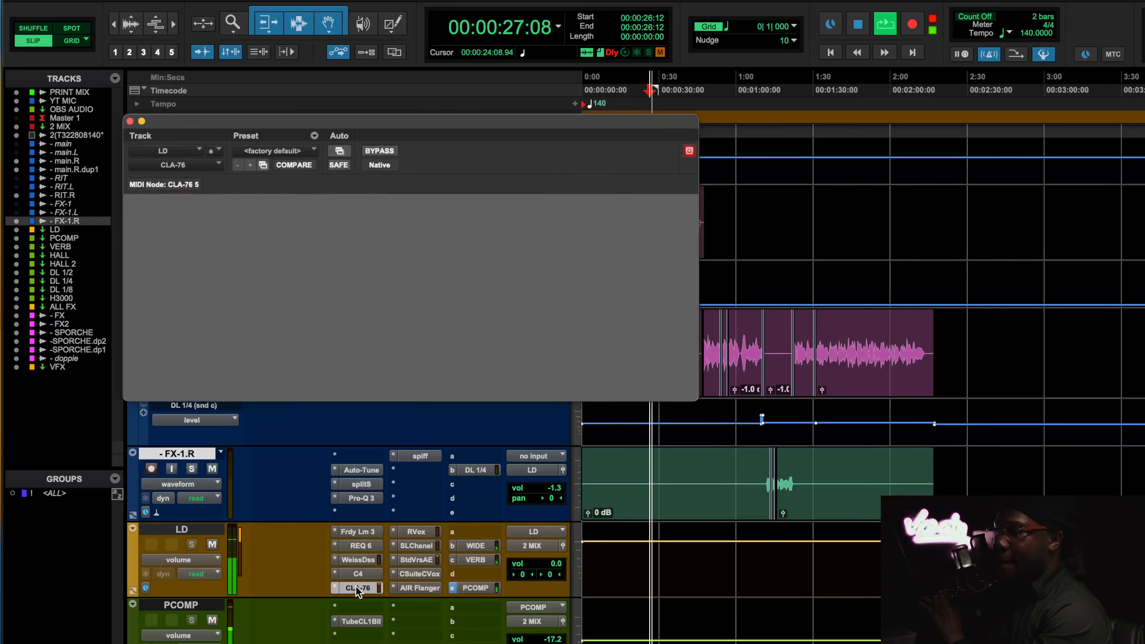
left_click(380, 151)
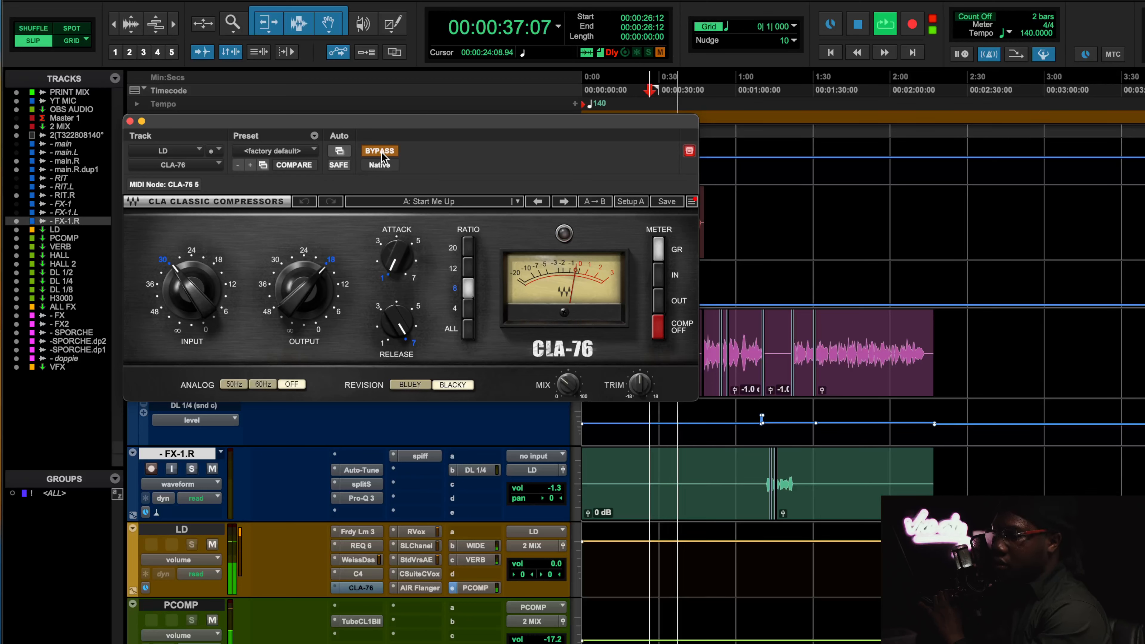
left_click(382, 152)
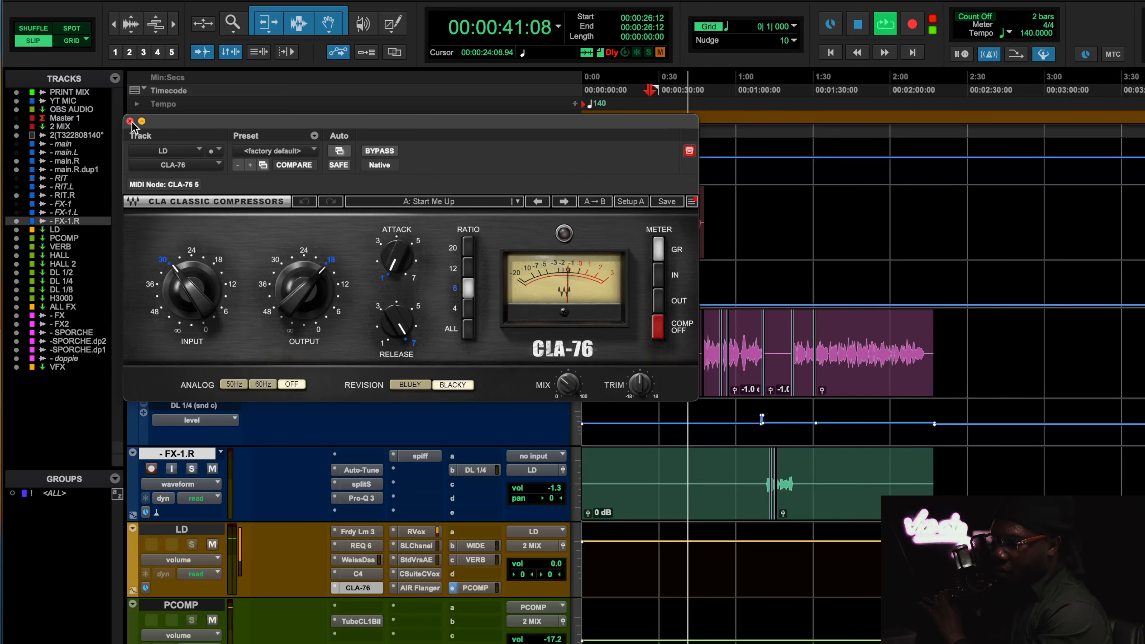
key("space")
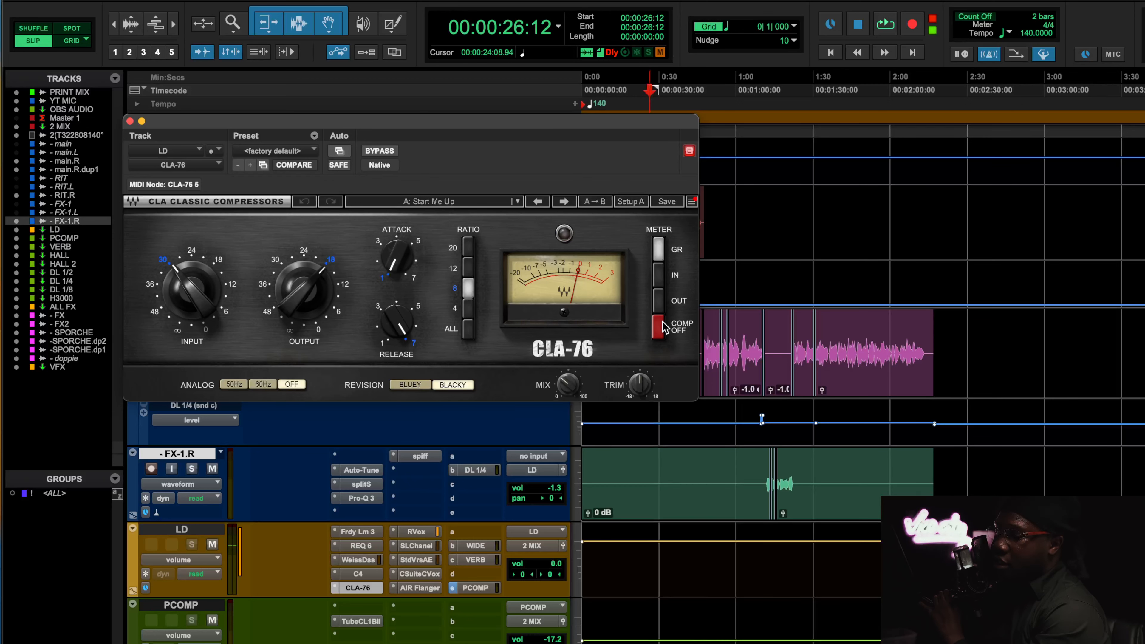
Step: Review the RVox, C4 and REQ 6 settings on the LD bus, closing the equalizer when finished
left_click(423, 533)
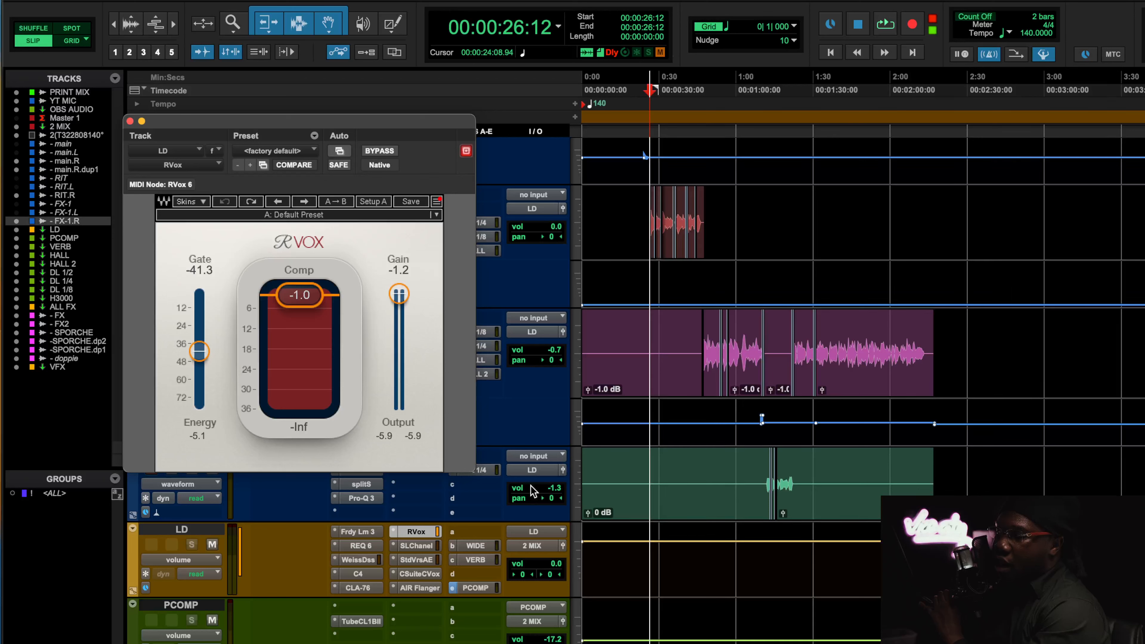
left_click(361, 574)
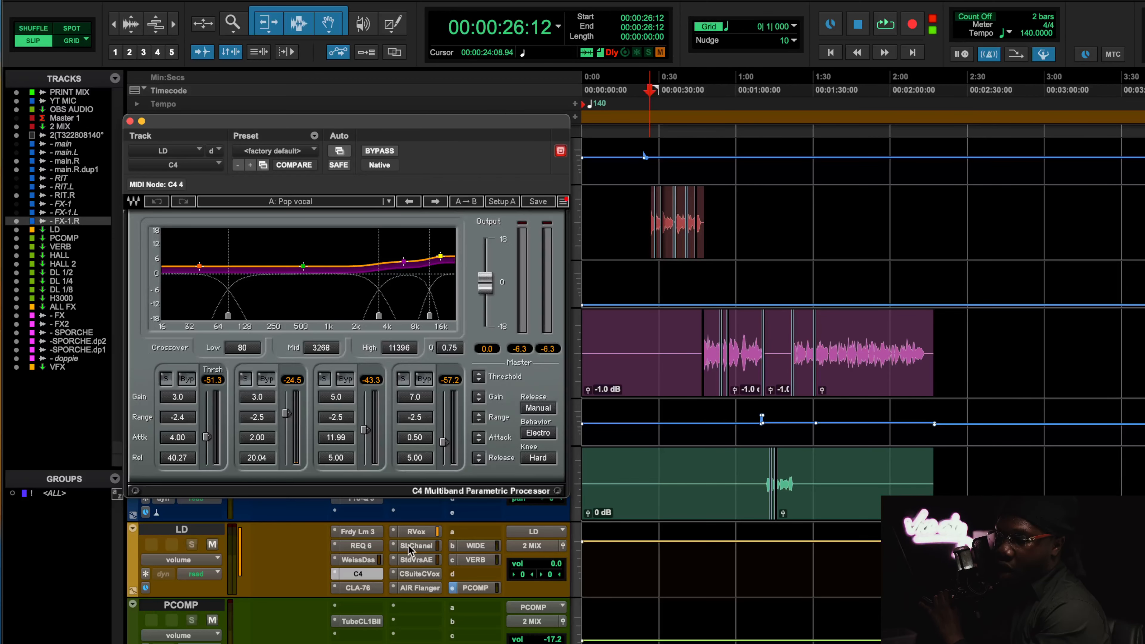
left_click(414, 529)
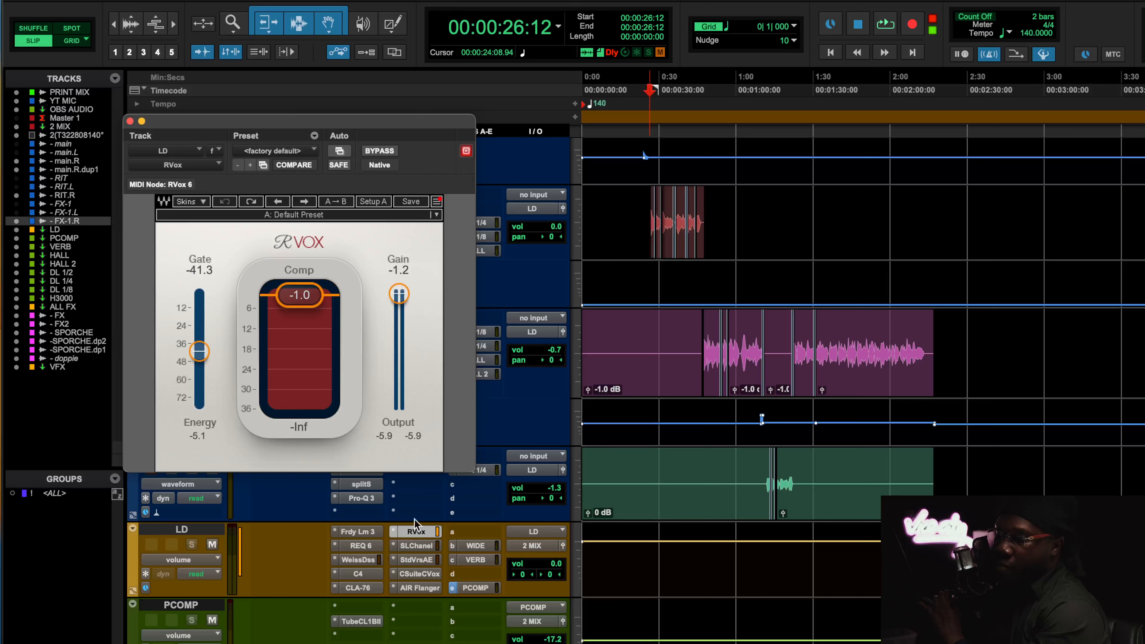
left_click(364, 544)
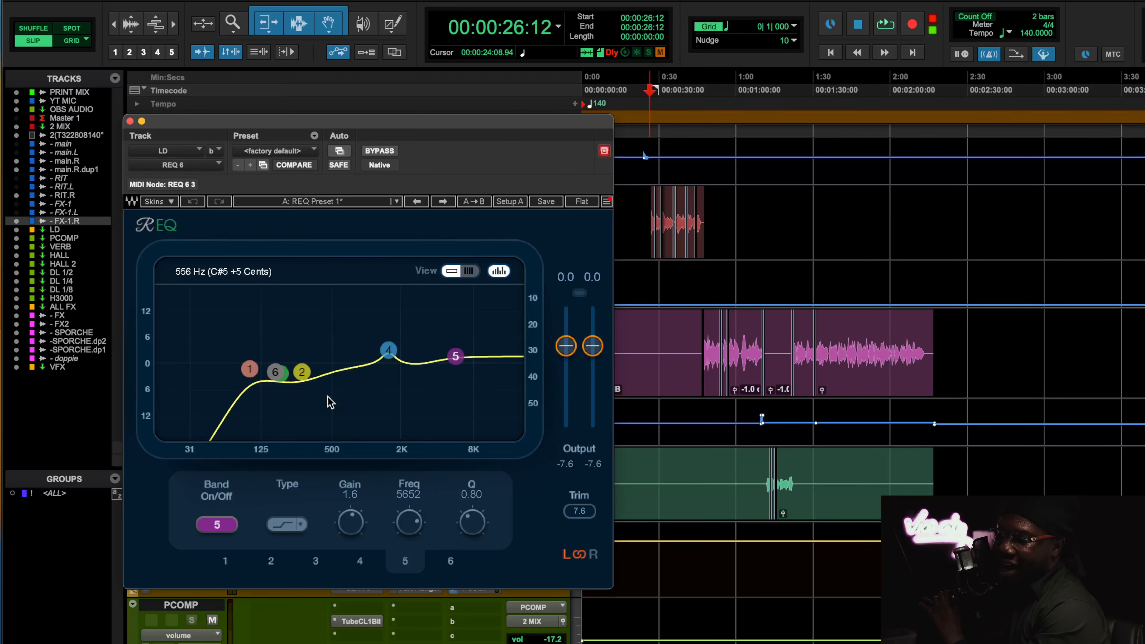
left_click(130, 121)
Step: Open StudioVerse Audio Effects on the LD bus and inspect the Spectre and Fresh Air plugins in its chain
left_click(431, 559)
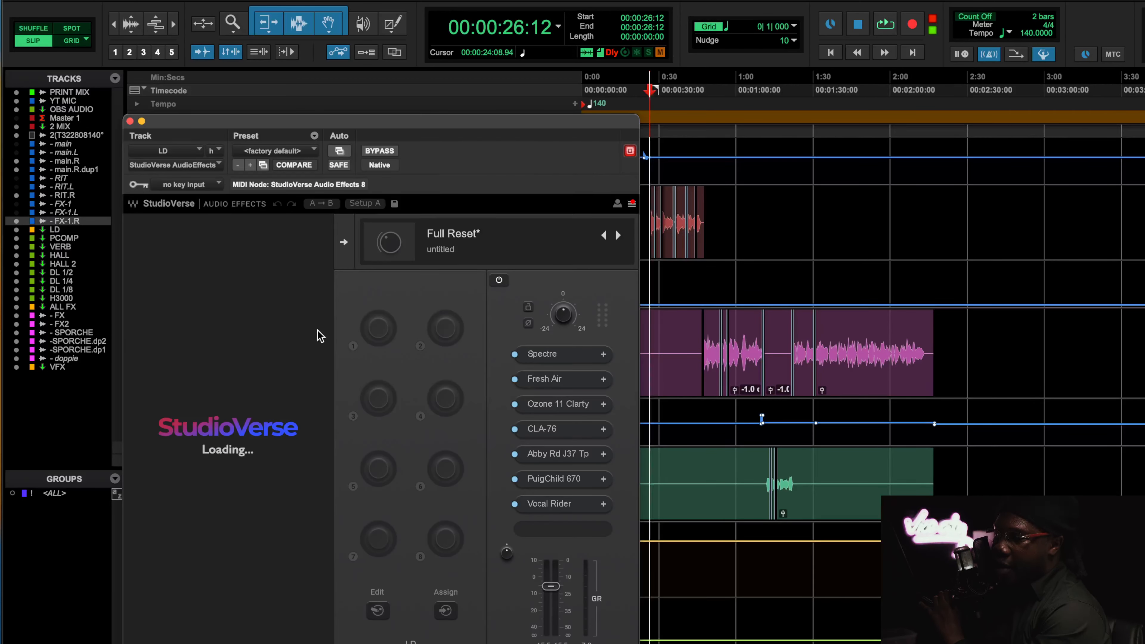
left_click(556, 356)
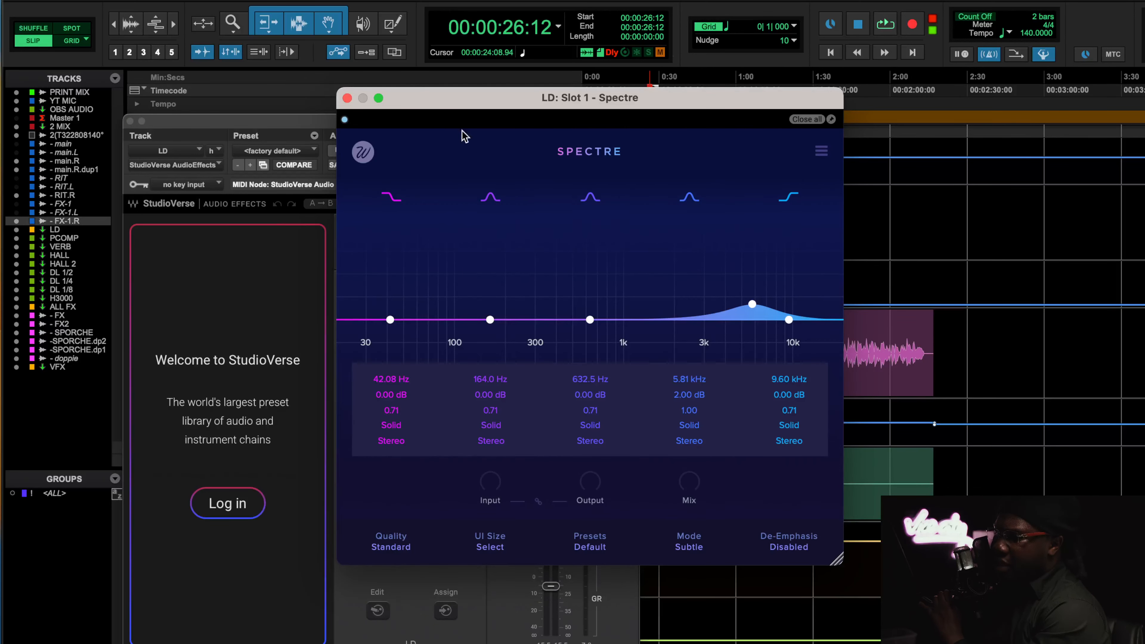
left_click(347, 97)
left_click(558, 385)
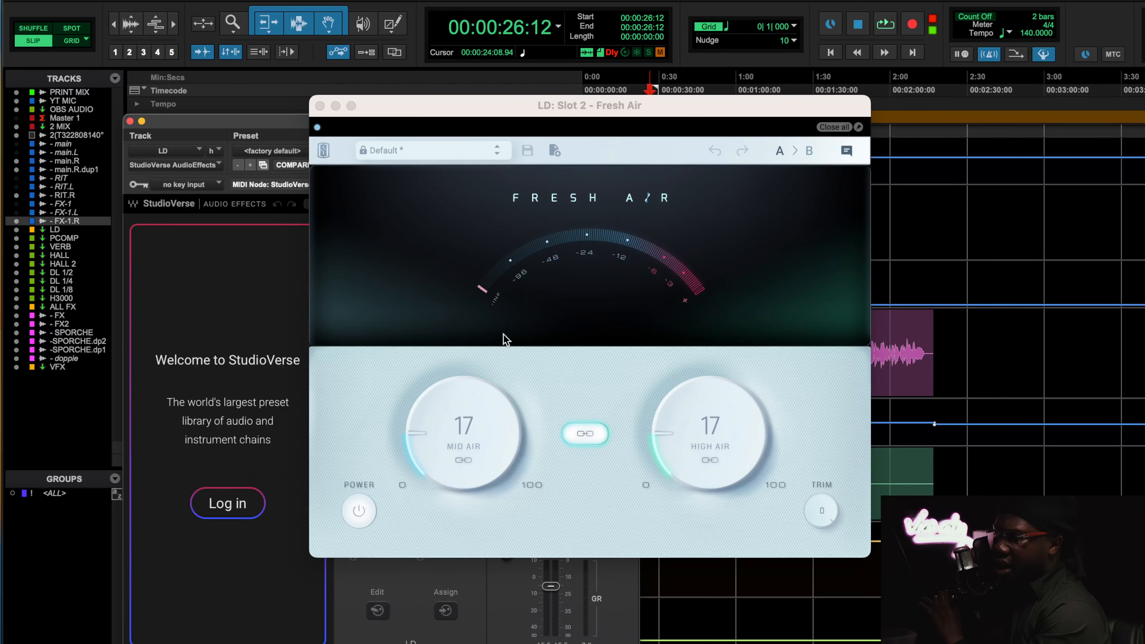
left_click(319, 106)
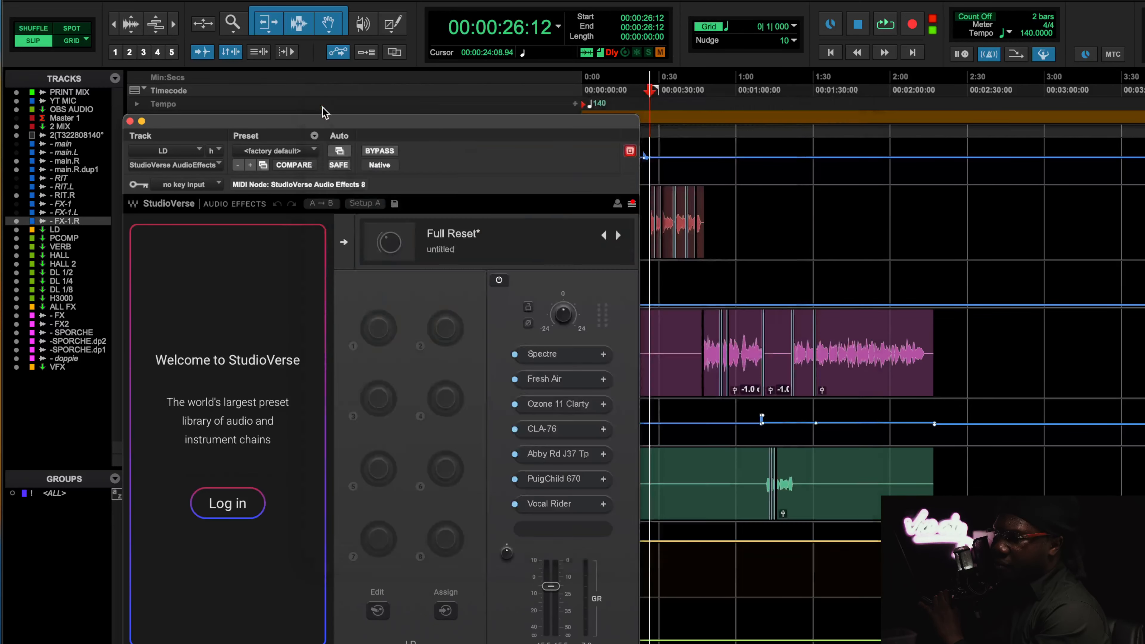
Step: Inspect the Ozone 11 Clarity, CLA-76 and Abbey Road J37 Tape settings in the StudioVerse chain
left_click(560, 408)
left_click(160, 133)
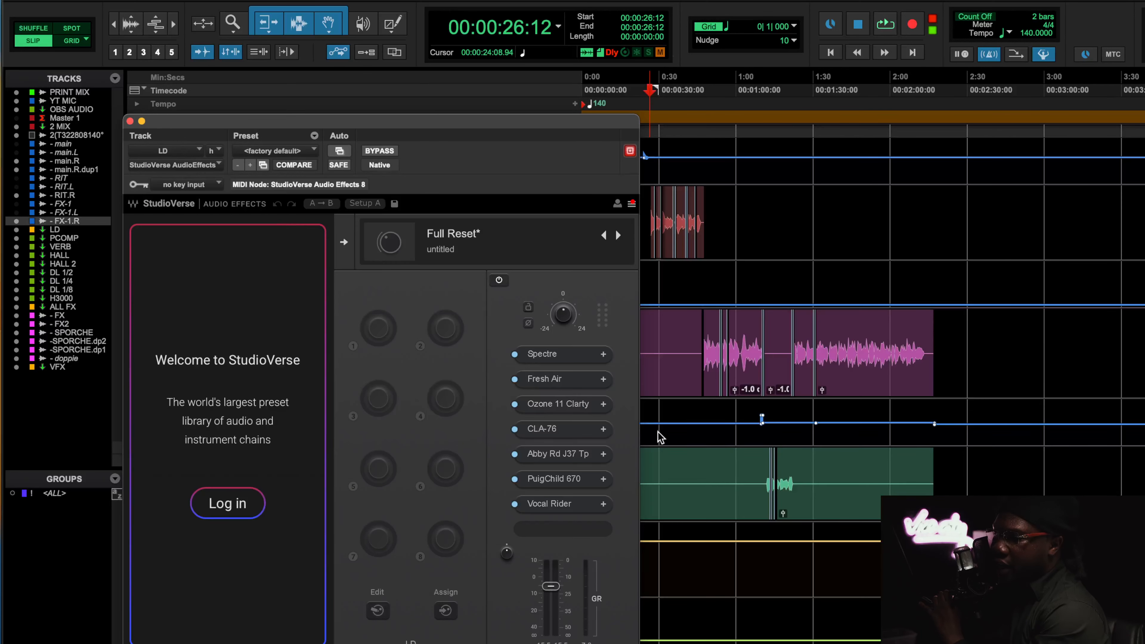
left_click(564, 434)
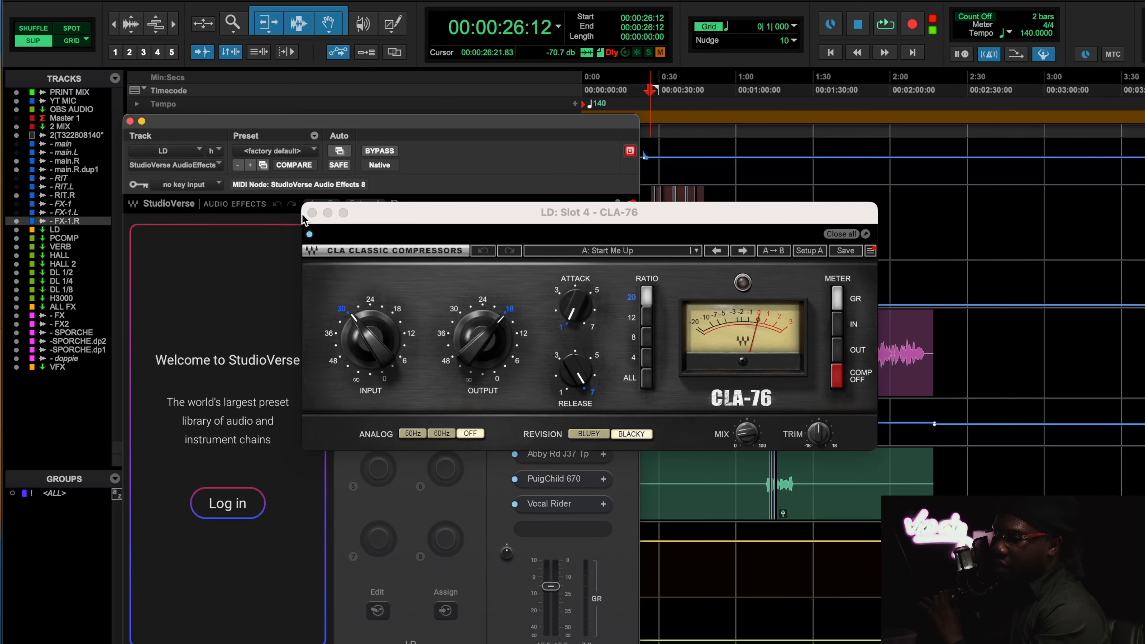
left_click(312, 212)
left_click(570, 445)
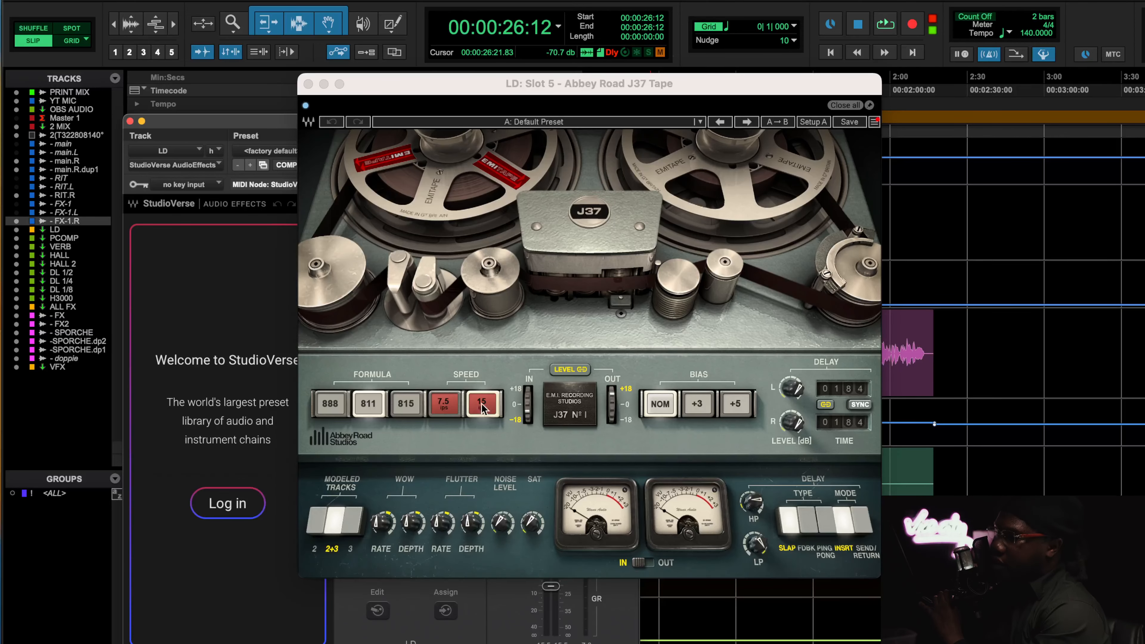
left_click(308, 84)
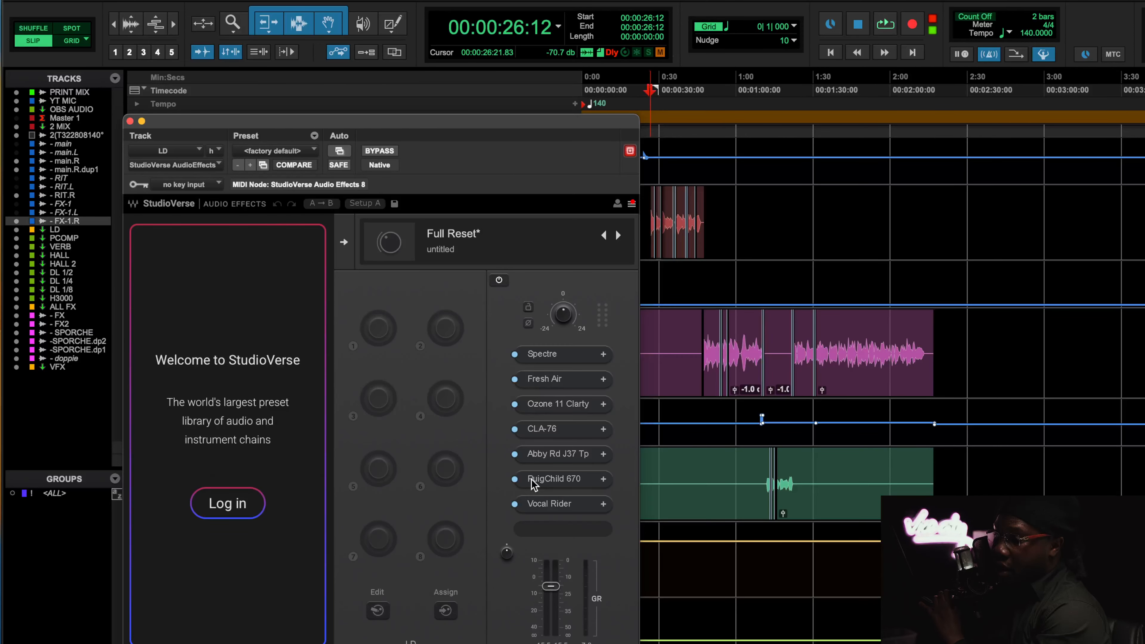
Step: Inspect the PuigChild 670 compressor settings in the StudioVerse chain and close its window
left_click(532, 480)
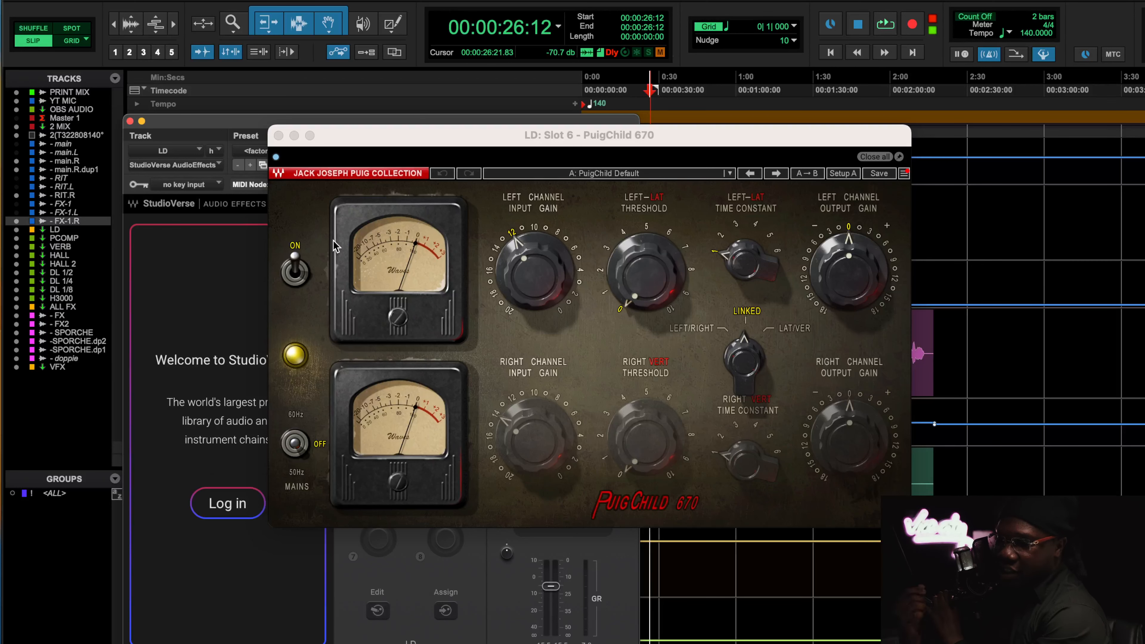
left_click(278, 135)
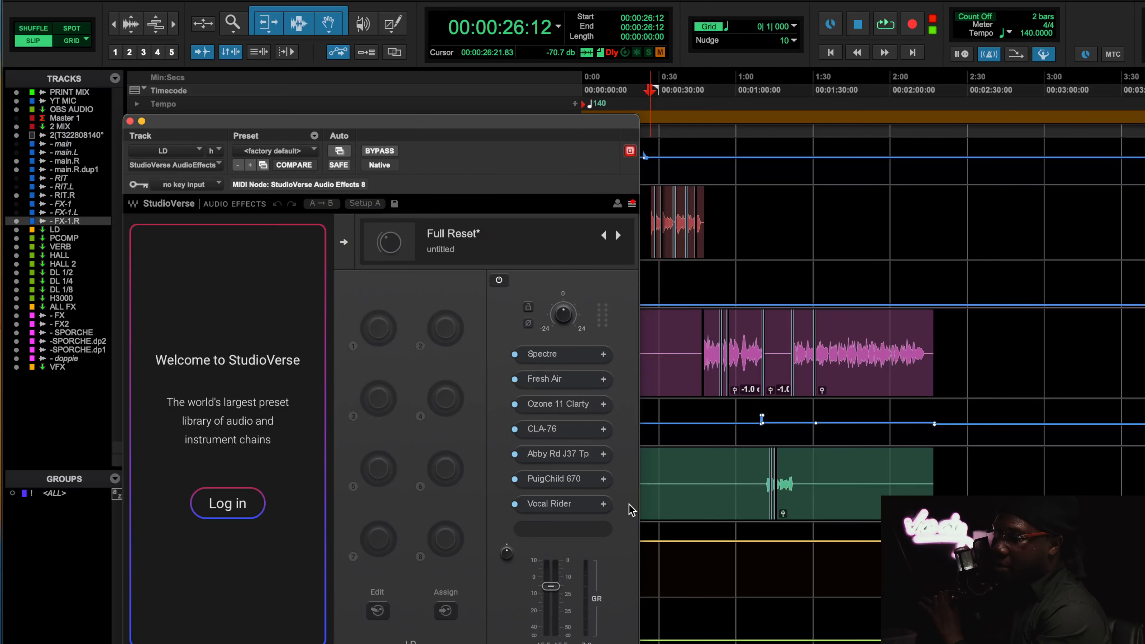
left_click(562, 474)
left_click(278, 135)
Step: Compare the StudioVerse chain bypassed and active during playback, jumping to about 1:32, and stop with the chain active
left_click(379, 153)
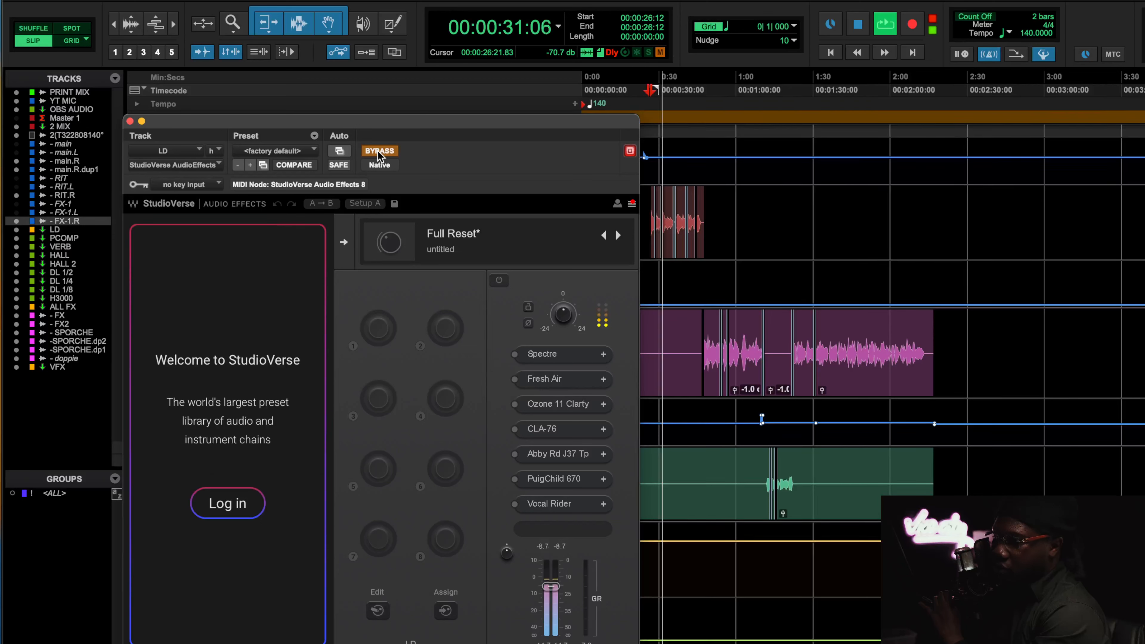
left_click(823, 91)
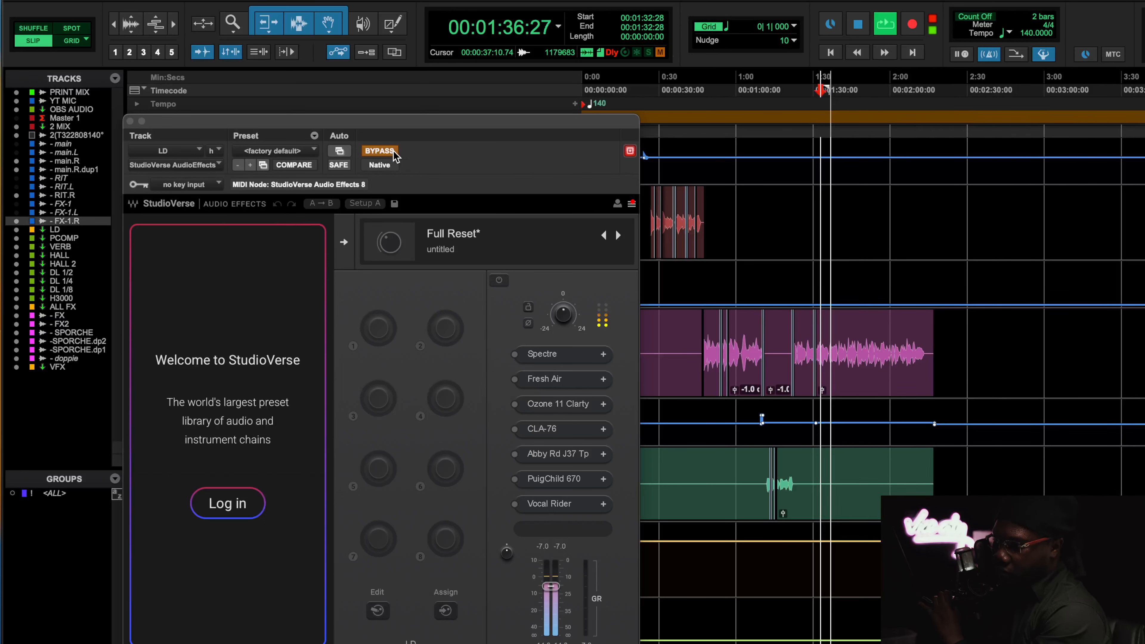
left_click(377, 151)
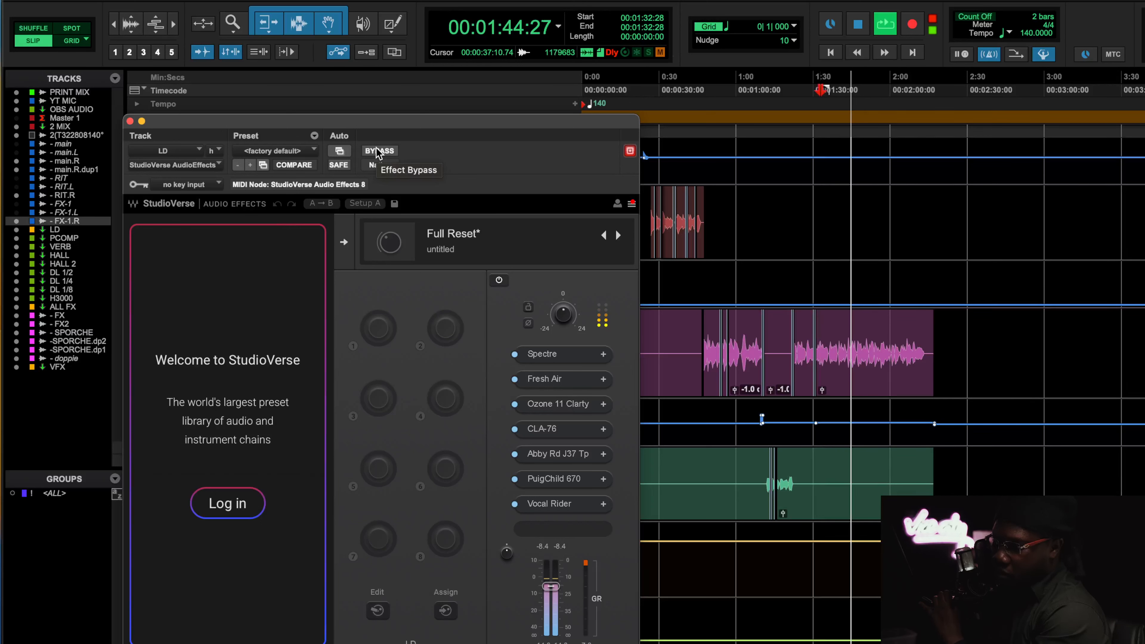
left_click(378, 152)
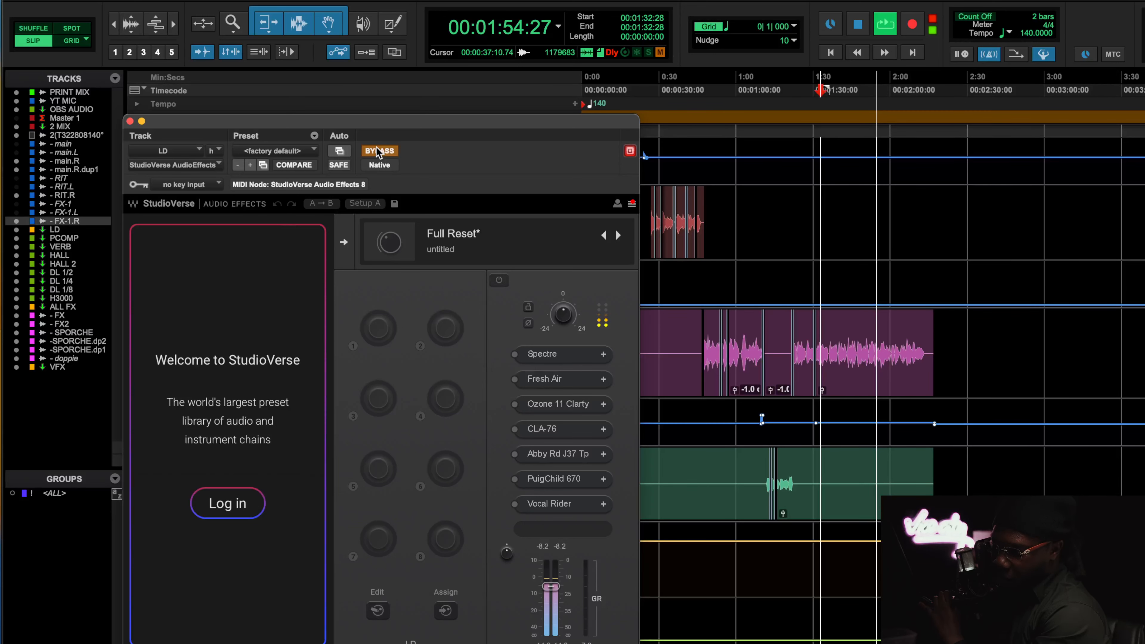
left_click(378, 151)
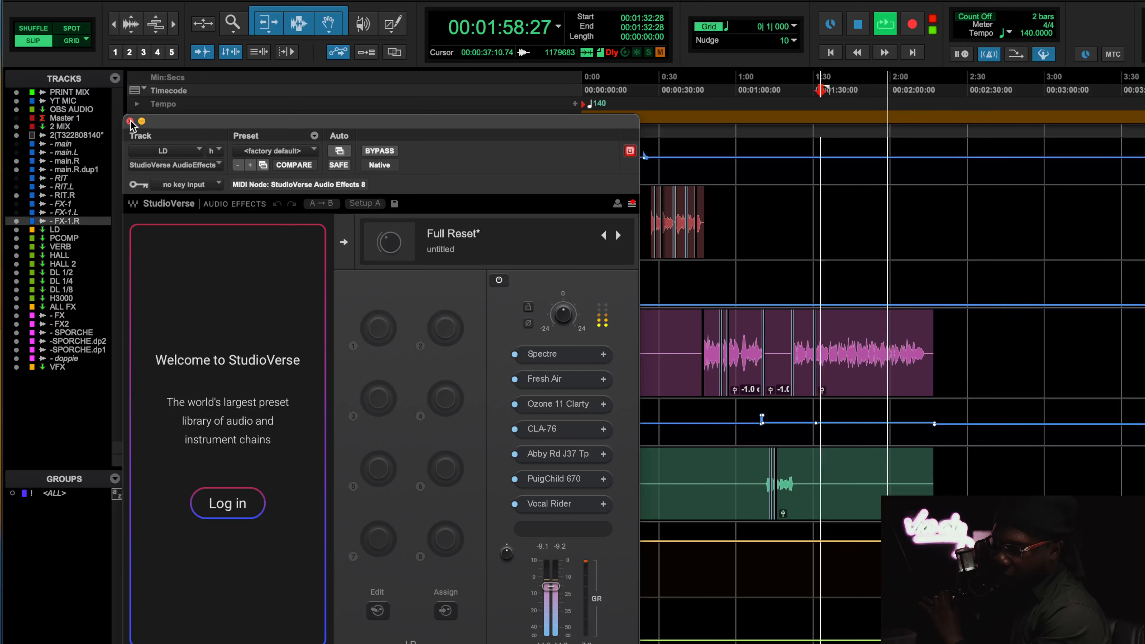
key("space")
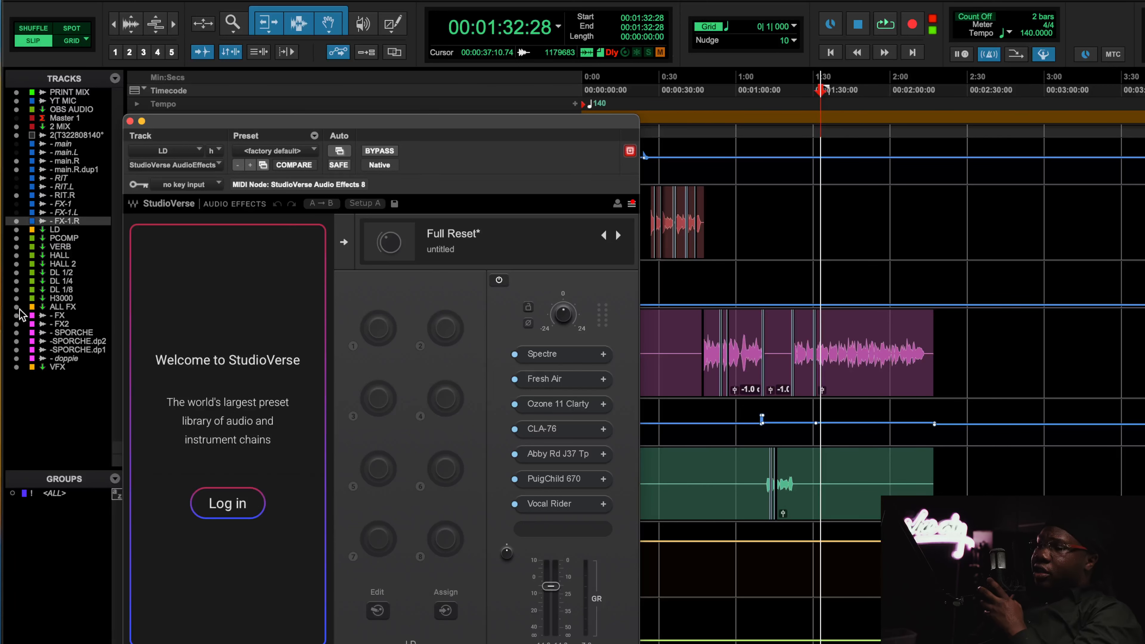
Step: Recheck the Spectre settings in the first slot of the StudioVerse chain and close its window
left_click(548, 356)
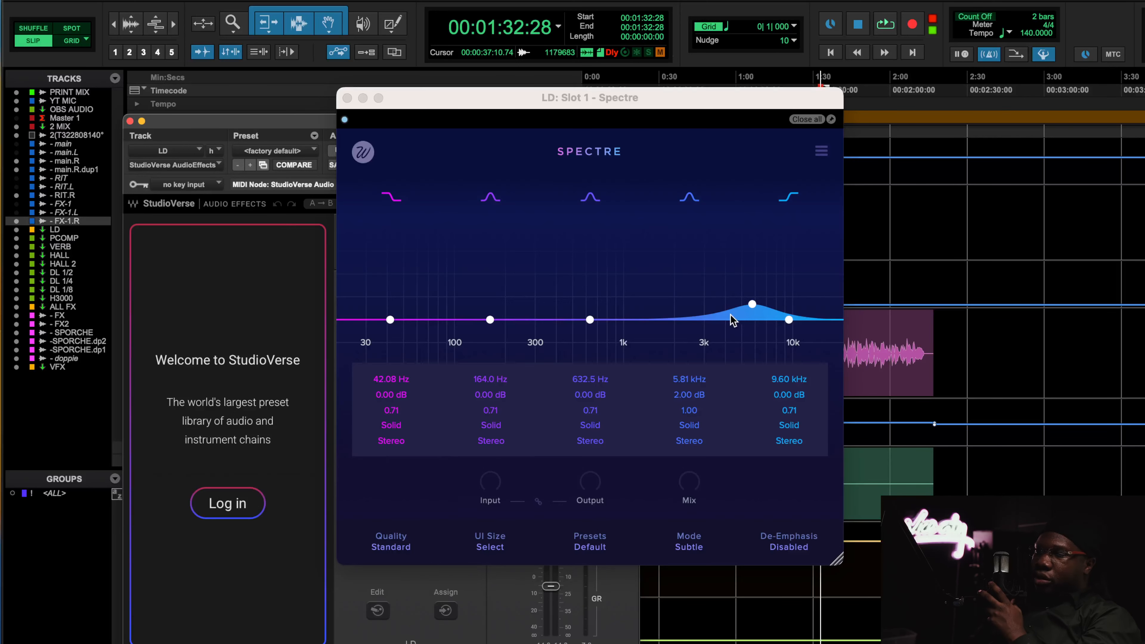
left_click(348, 98)
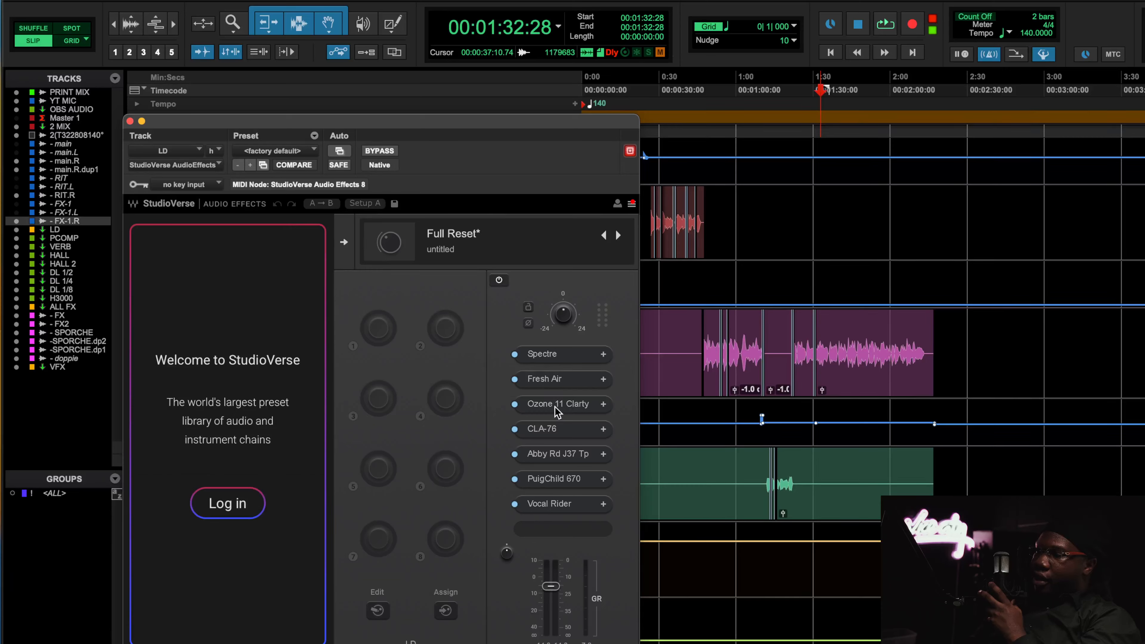
Step: Inspect the Ozone 11 Clarity and Fresh Air settings in the StudioVerse chain, closing each plugin window
left_click(558, 409)
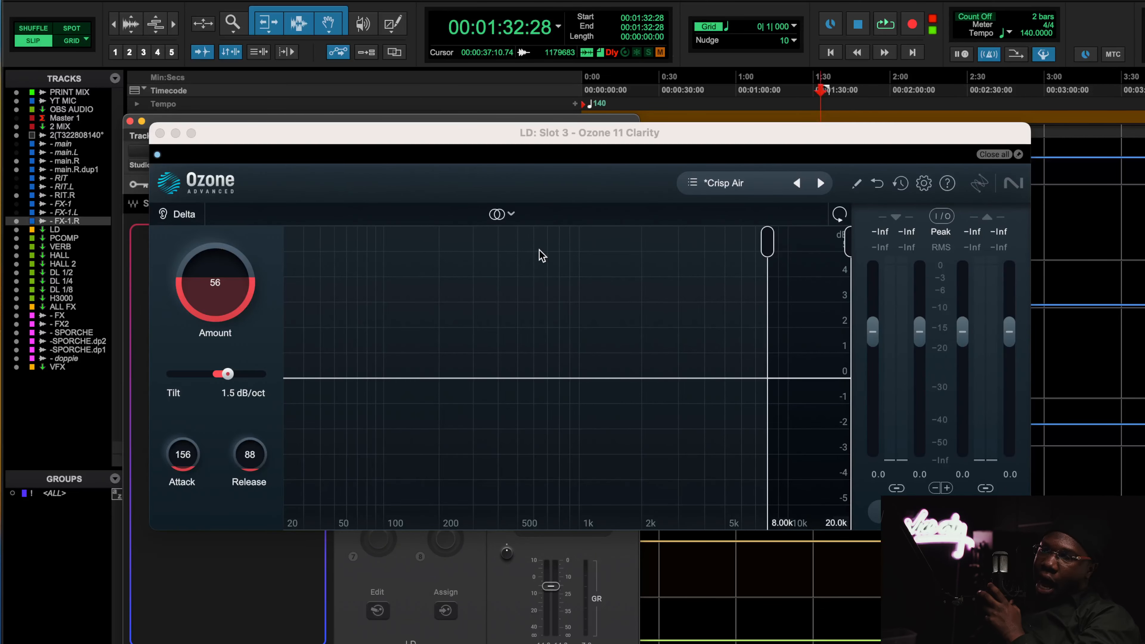
left_click(160, 133)
left_click(544, 379)
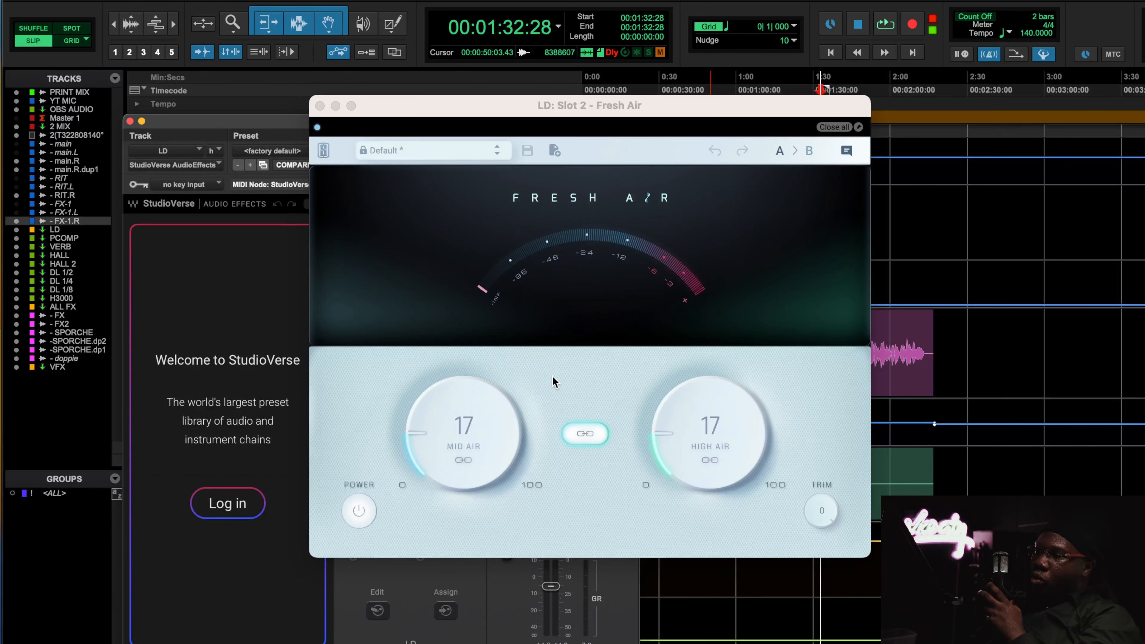
left_click(320, 106)
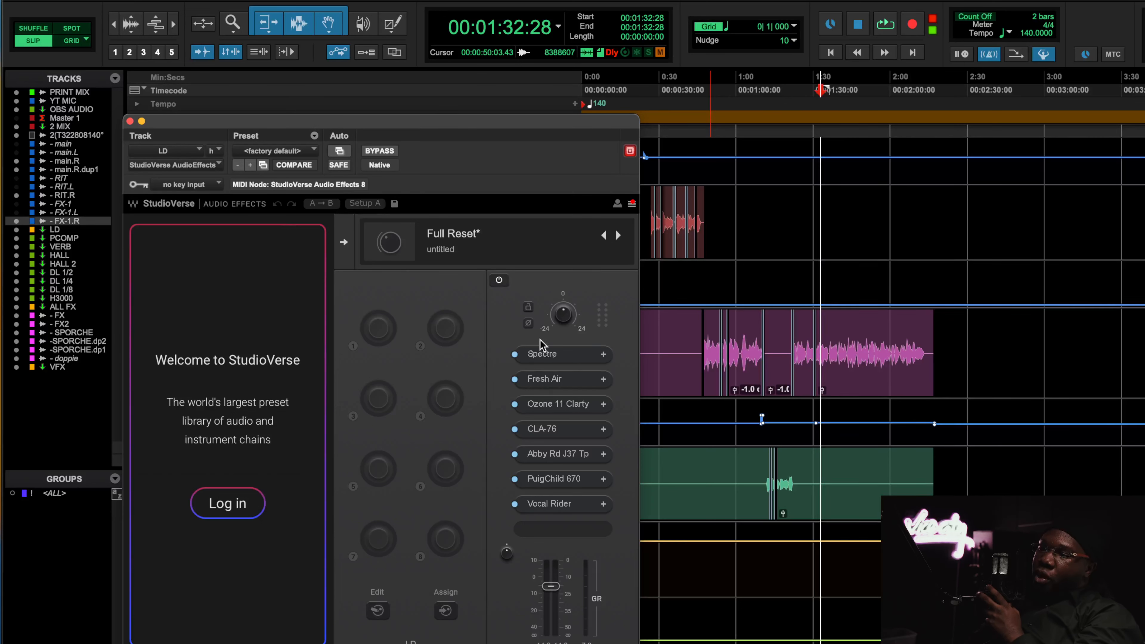
Step: Inspect the Abbey Road J37 Tape settings in the StudioVerse chain and close both the tape and StudioVerse windows
left_click(559, 455)
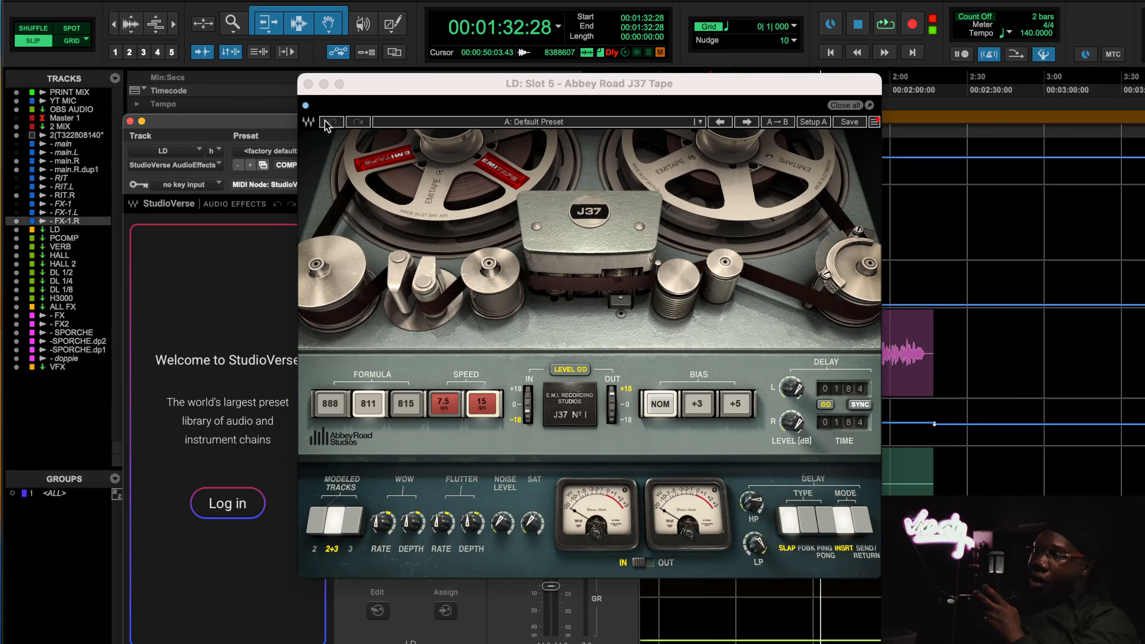
left_click(308, 85)
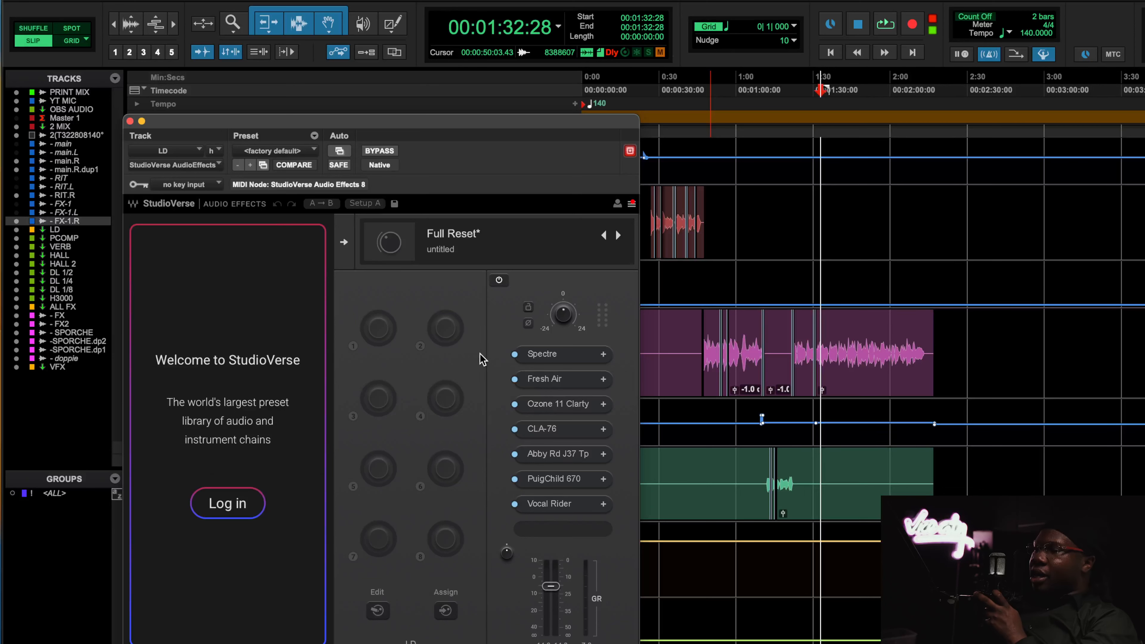
left_click(131, 121)
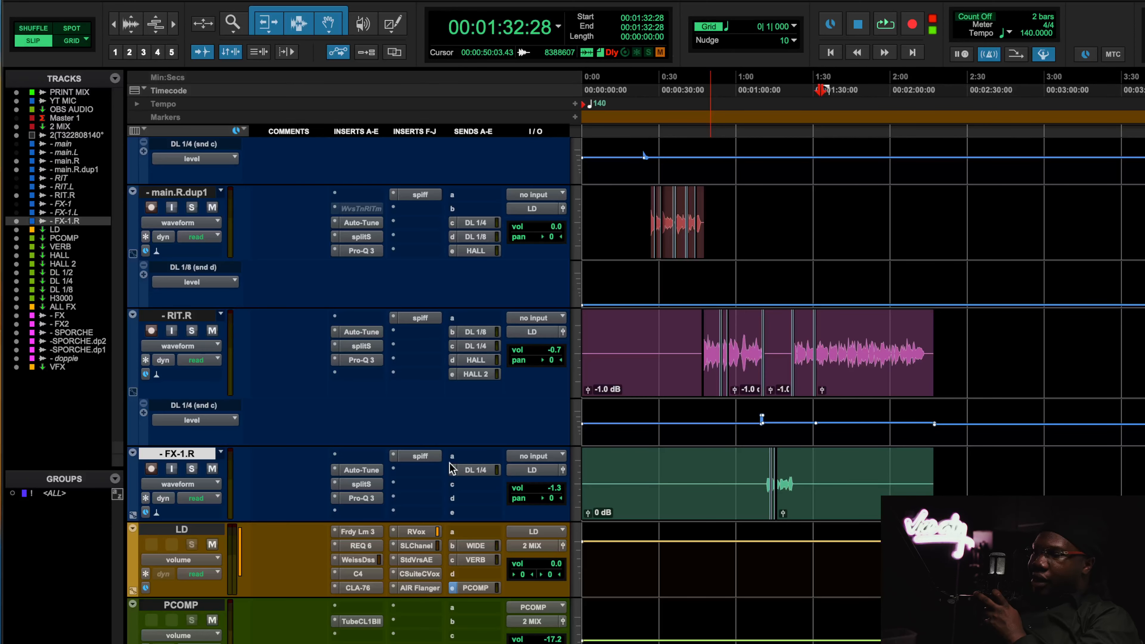
Step: Inspect the C-Suite C-Vox settings on the LD bus and close the plugin window
scroll(426, 546, "down", 2)
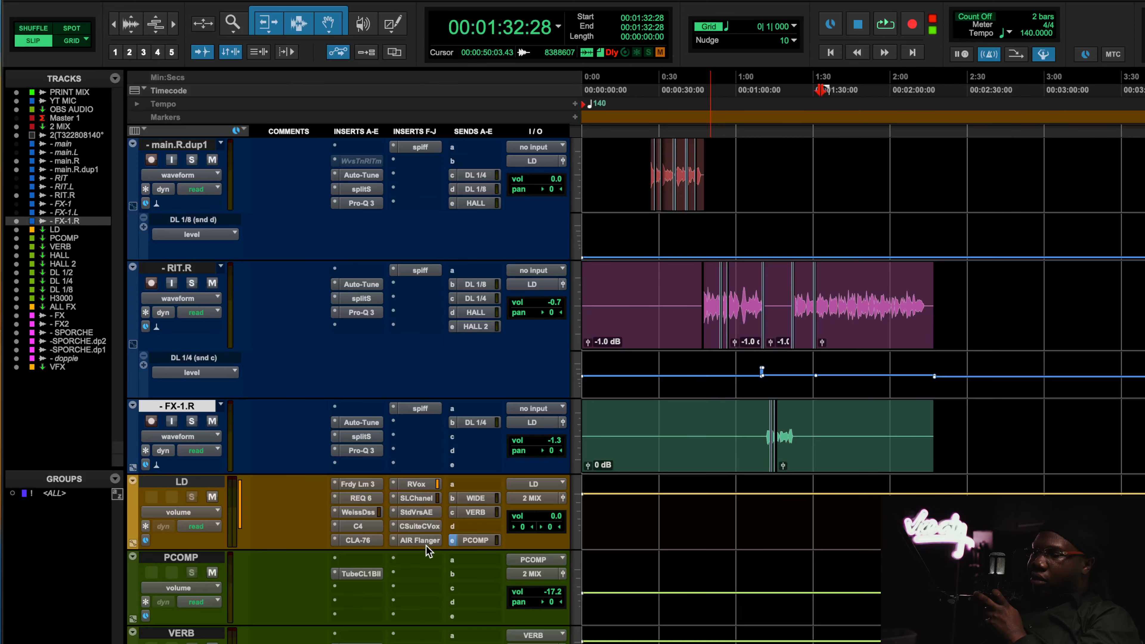
left_click(427, 528)
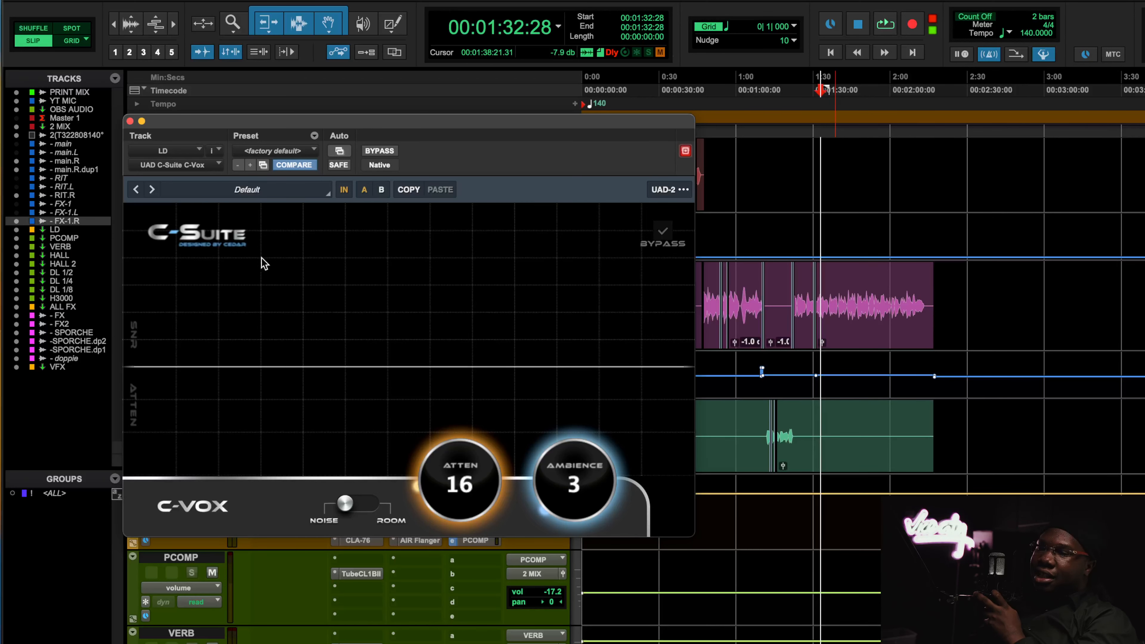
left_click(130, 122)
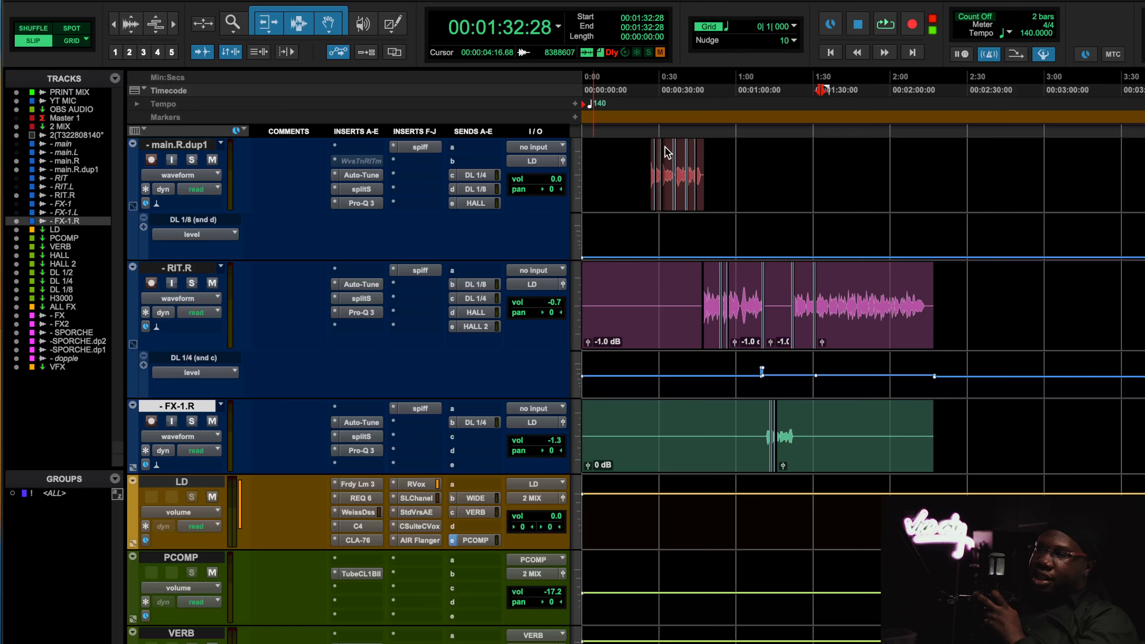
Step: Play from about 0:28 and compare C-Vox on the LD bus bypassed and active, then stop and close it with the plugin active
left_click(634, 124)
key("space")
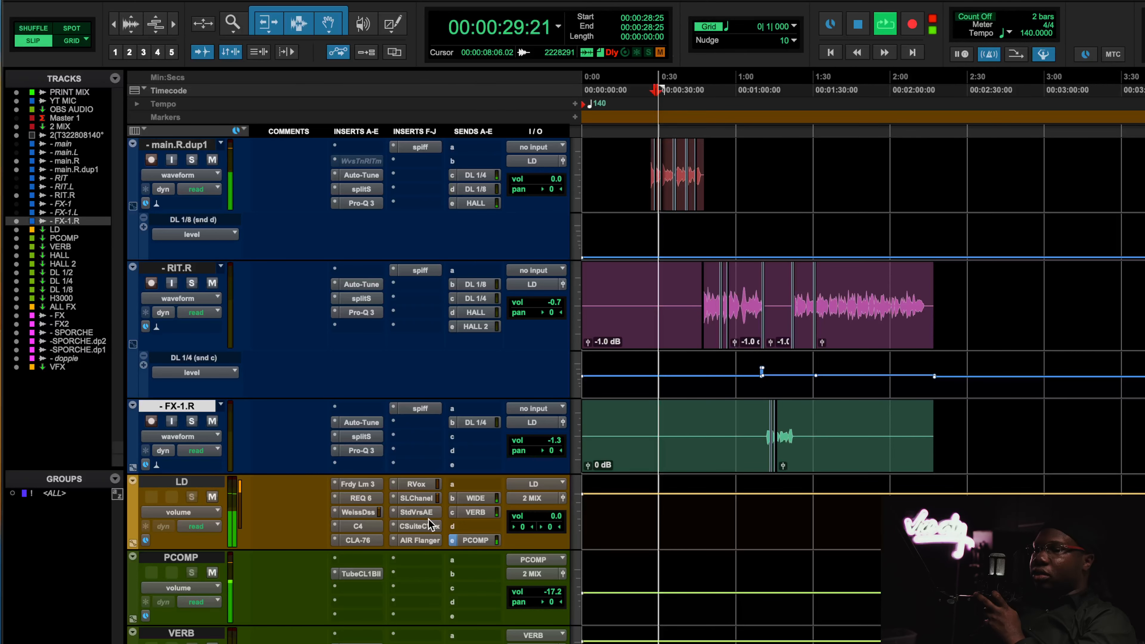
left_click(422, 525)
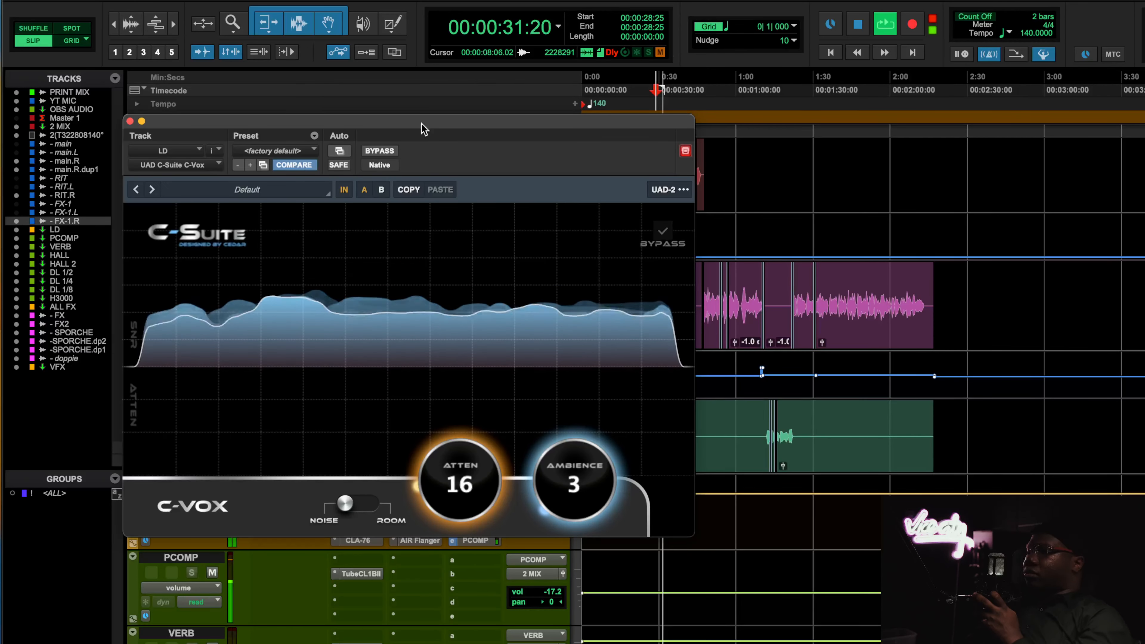
left_click(385, 153)
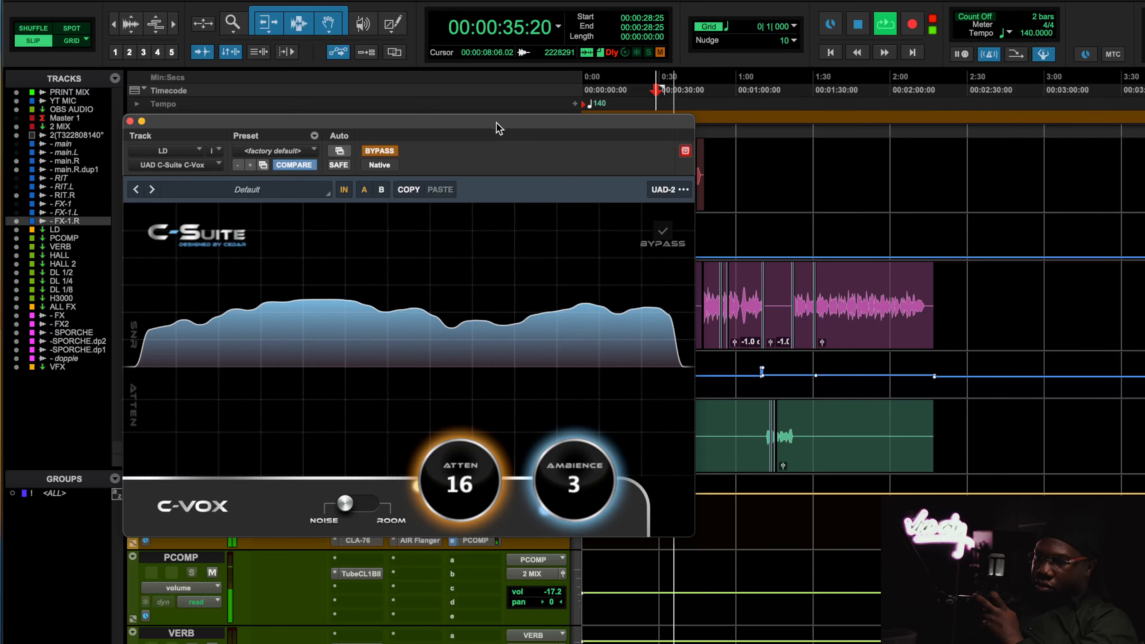
left_click_drag(498, 123, 536, 183)
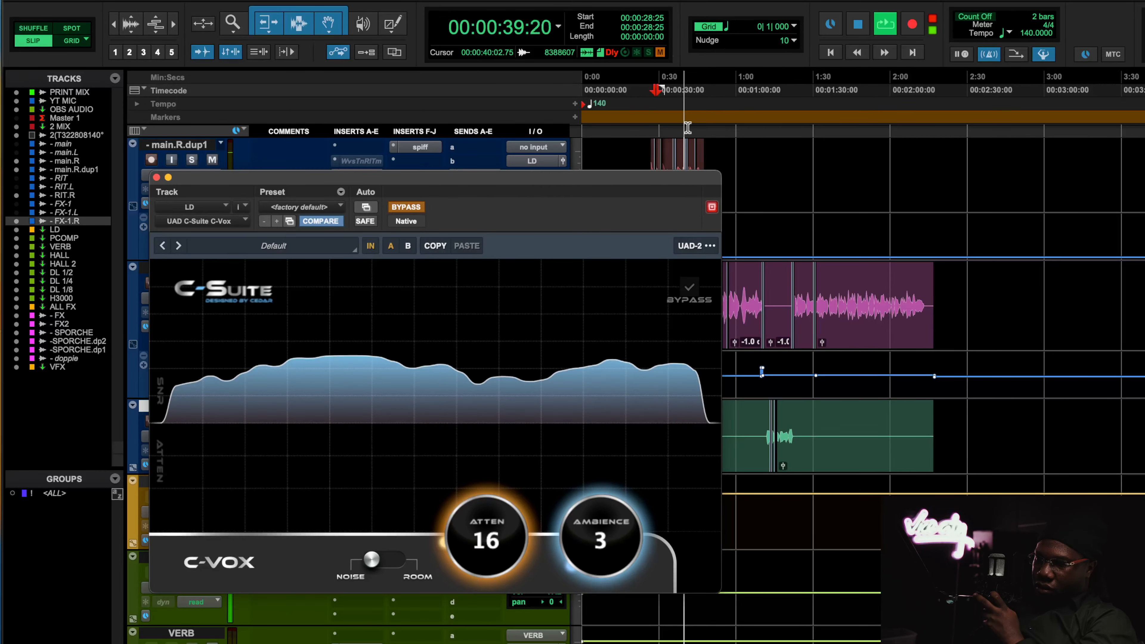
left_click(417, 209)
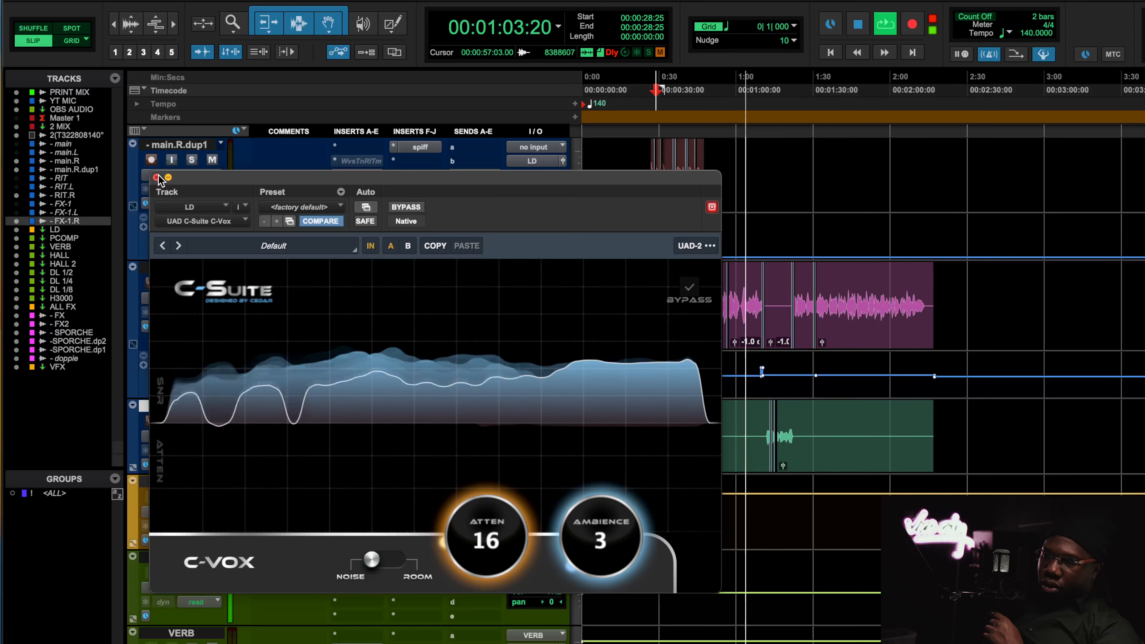
key("space")
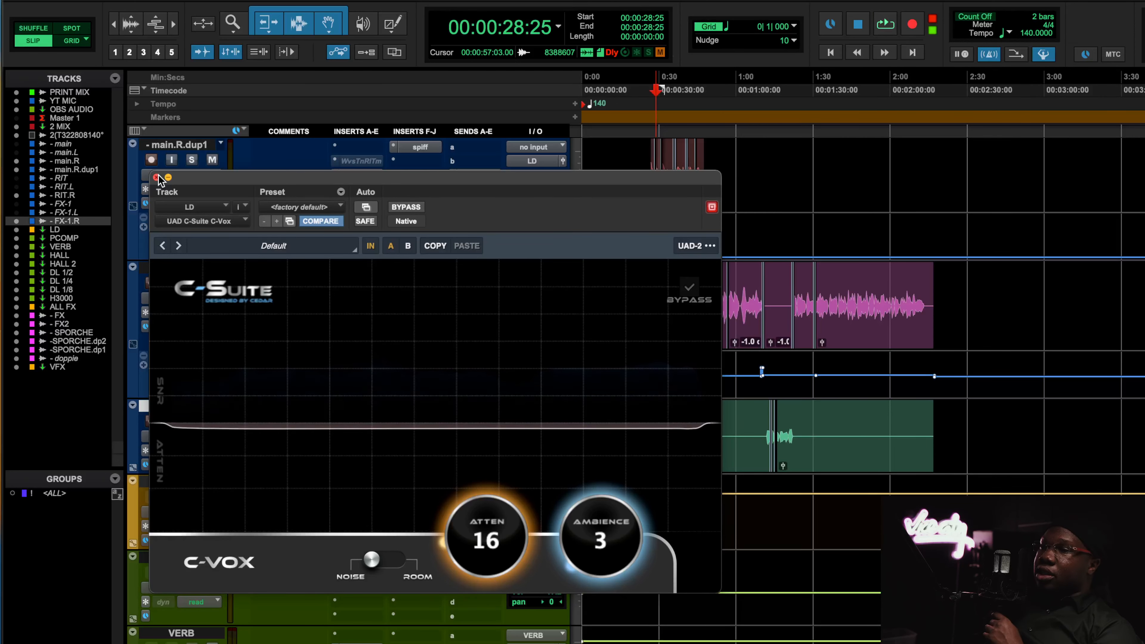
left_click(156, 177)
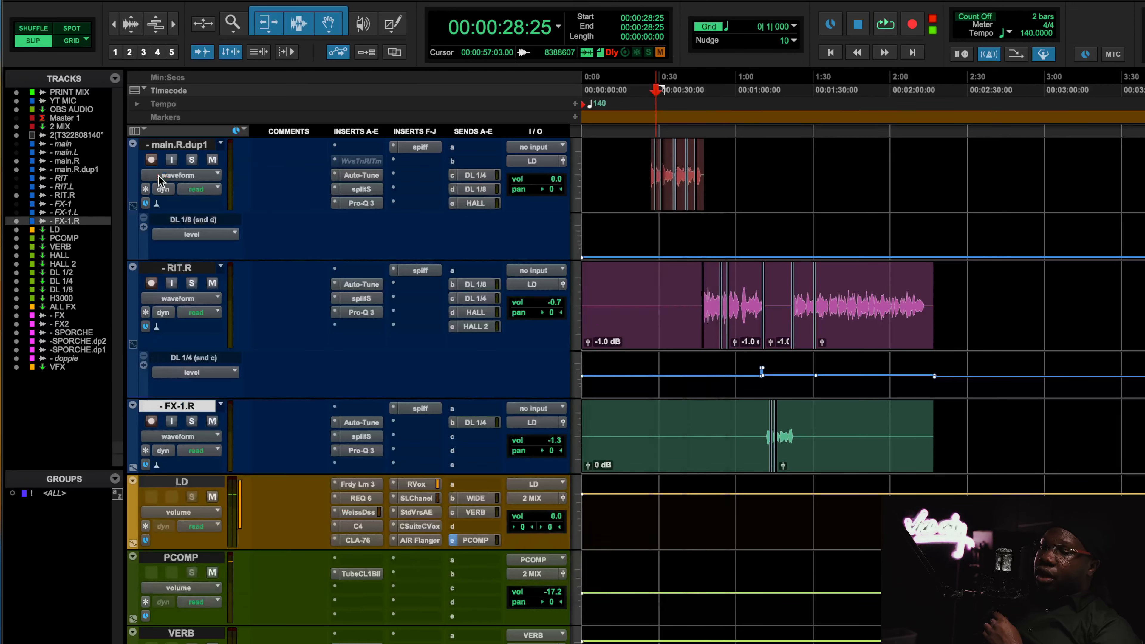
Step: Inspect the full SSLChannel strip on the LD bus and close its window
left_click(423, 499)
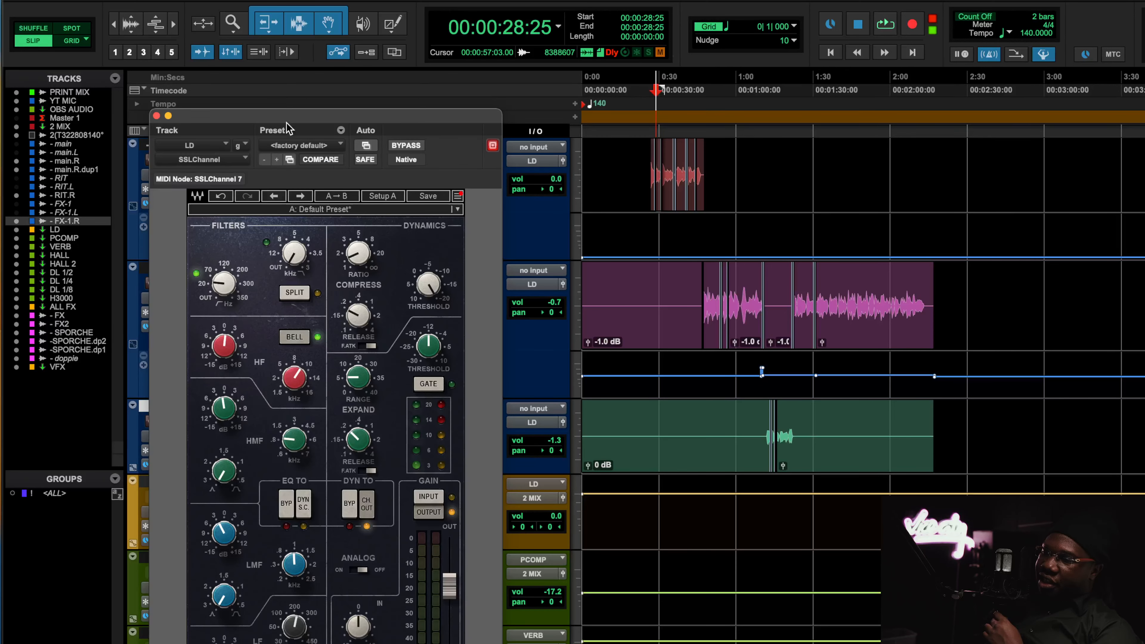
left_click_drag(329, 115, 328, 28)
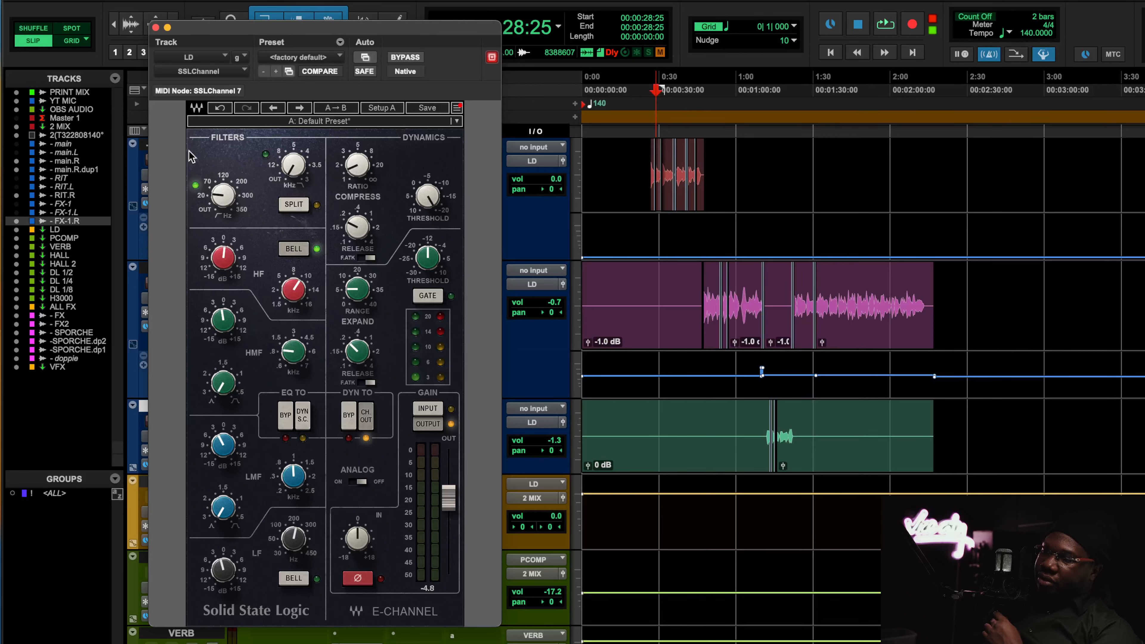
left_click(156, 28)
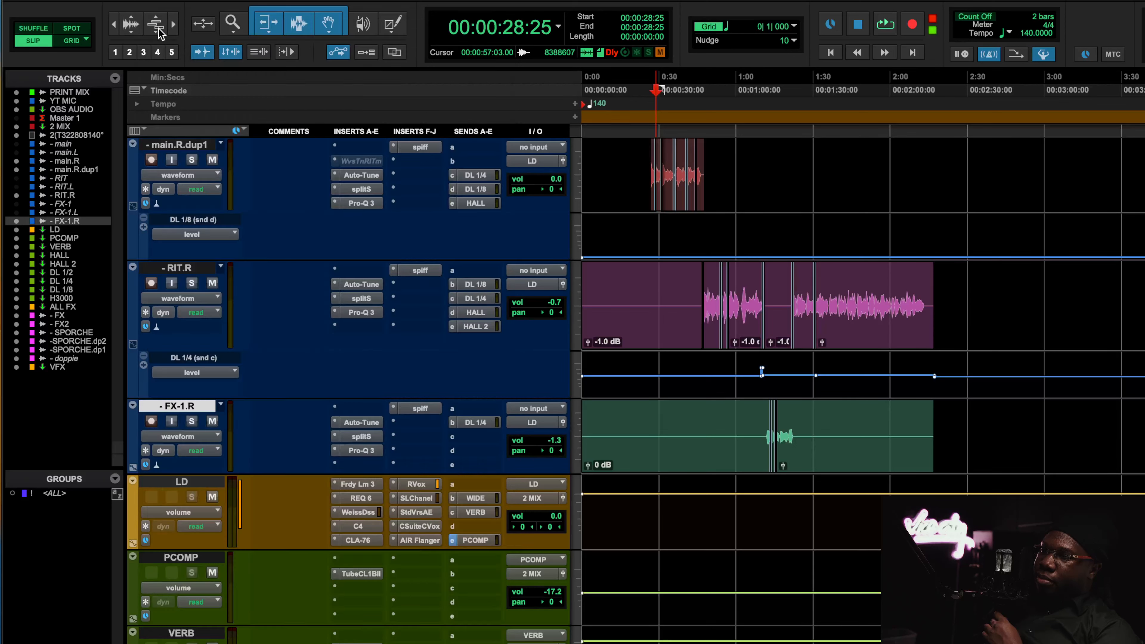
Step: Review the Spectre bands in the LD bus's StudioVerse chain and close the Spectre and StudioVerse windows
left_click(421, 512)
left_click(582, 263)
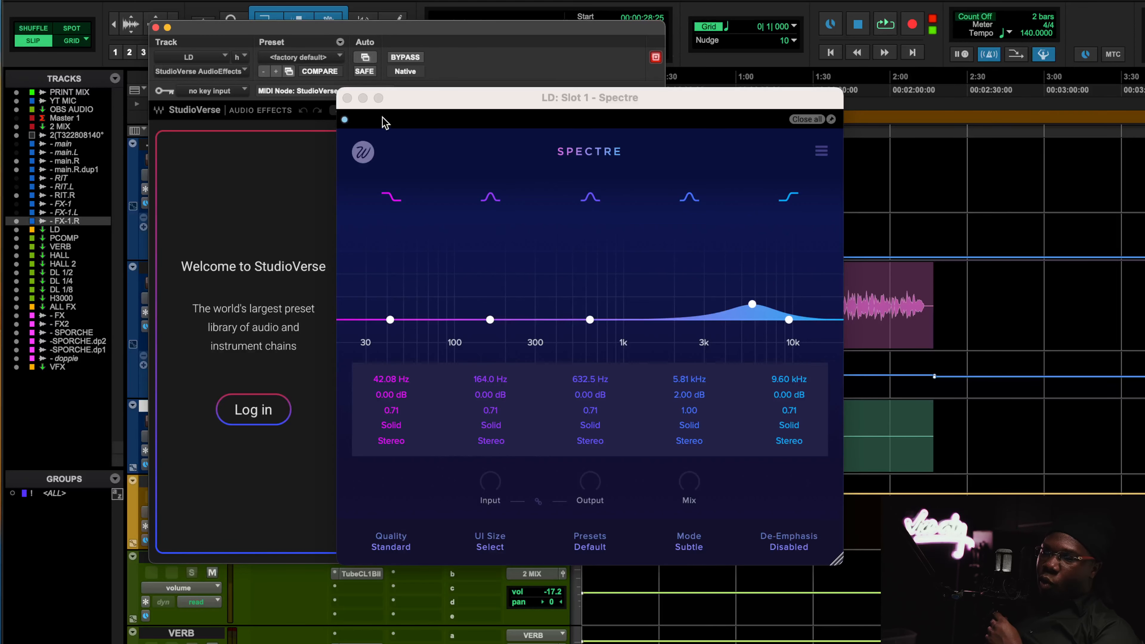
left_click(346, 98)
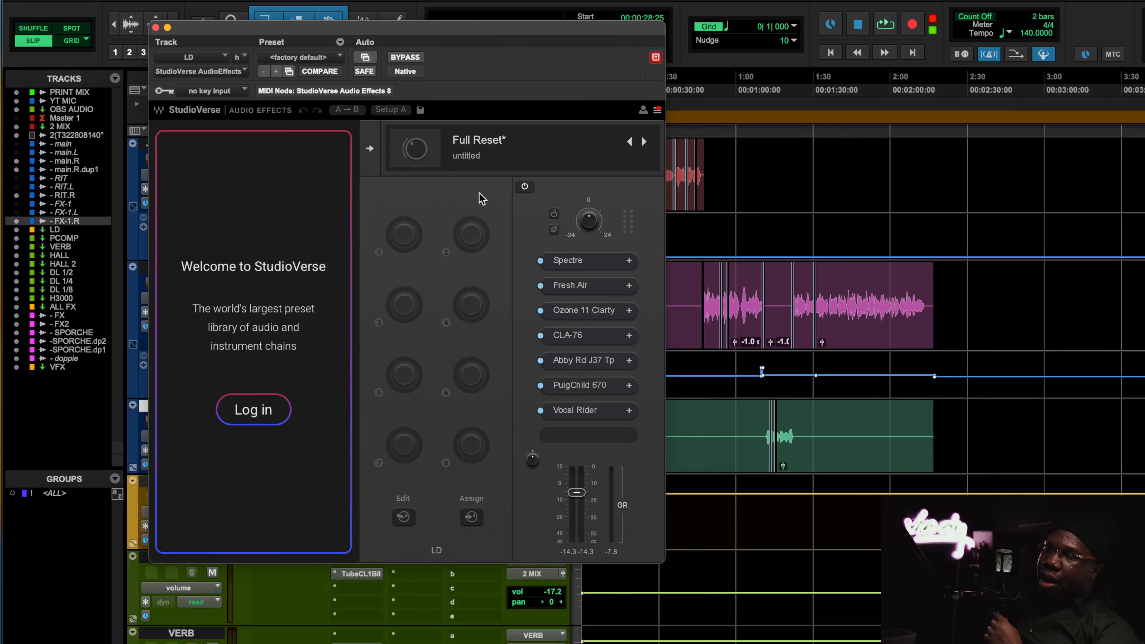
left_click(156, 28)
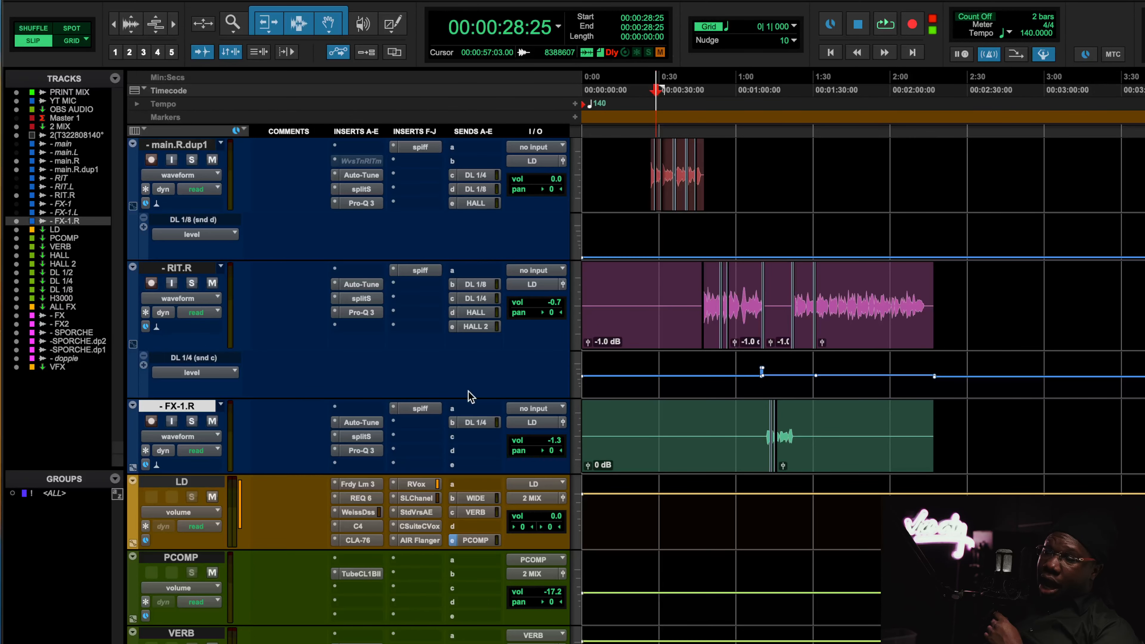
Step: Check C-Vox and the SSLChannel's HF and LF gain controls, moving the SSLChannel window clear of the LD inserts
left_click(426, 527)
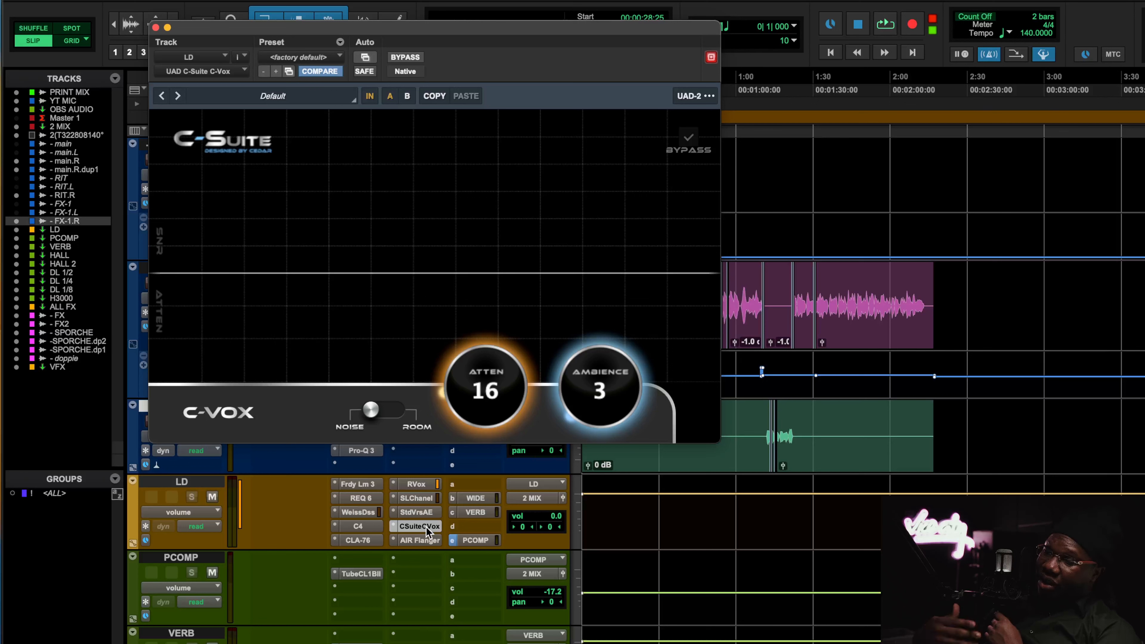
left_click(427, 500)
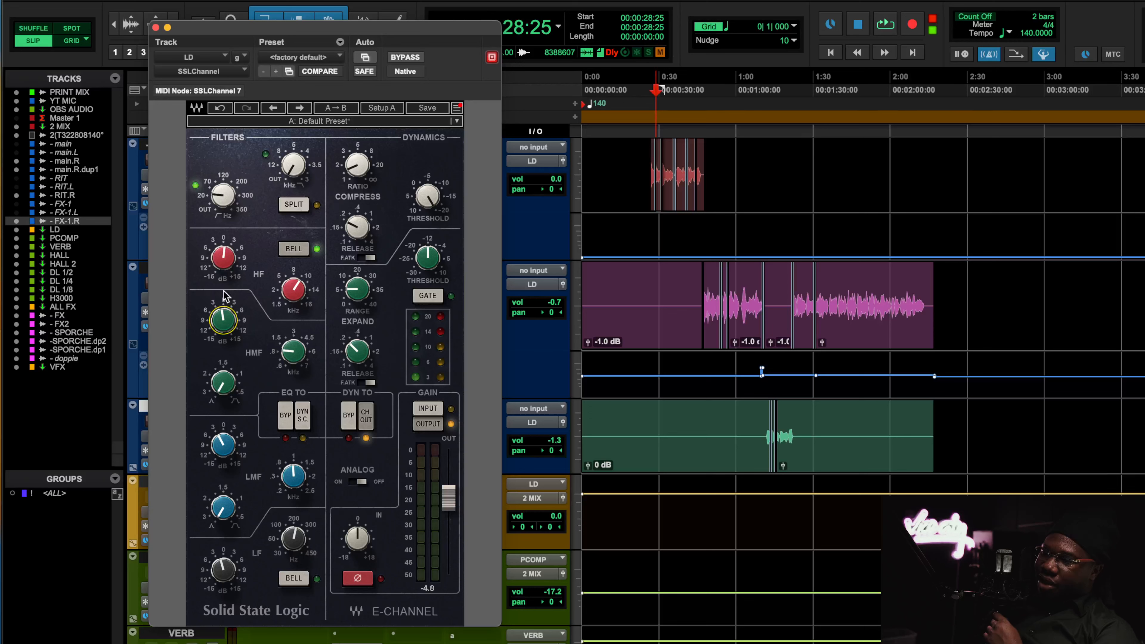
left_click(224, 257)
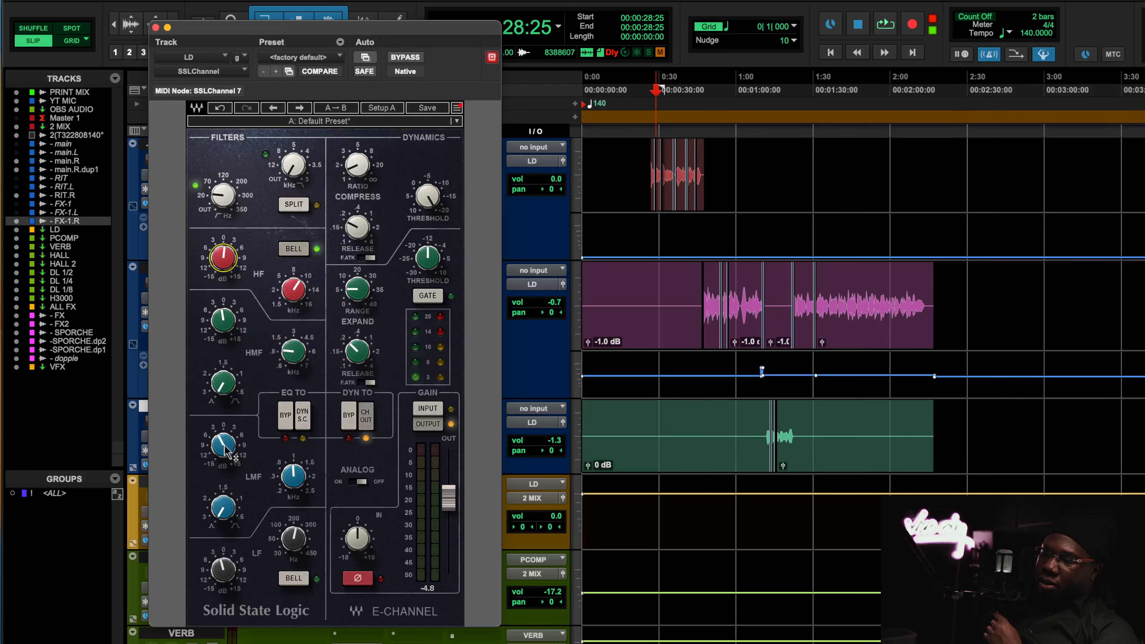
left_click(225, 570)
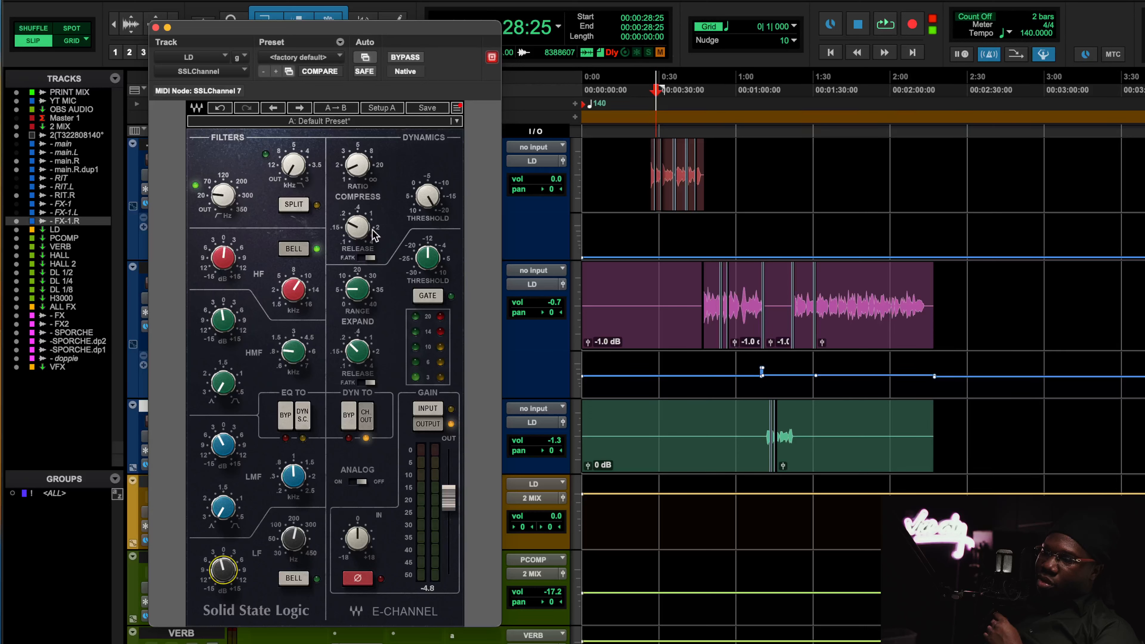
left_click_drag(259, 35, 585, 45)
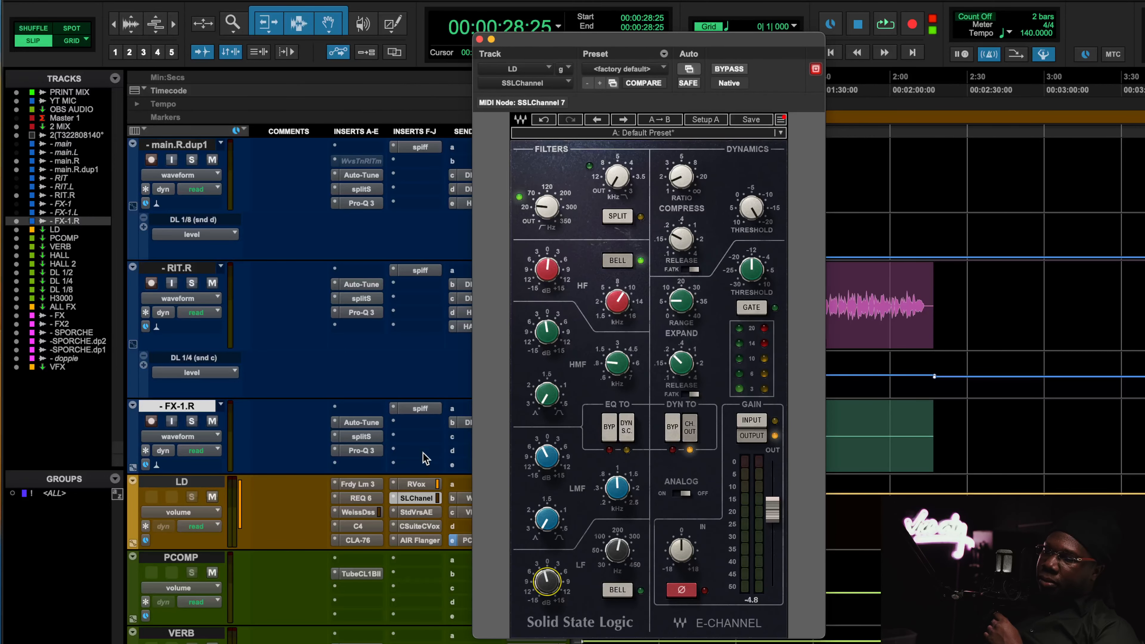
Step: Review the StudioVerse, SSLChannel and CLA-76 inserts on the LD bus in turn and close the plugin window
left_click(427, 511)
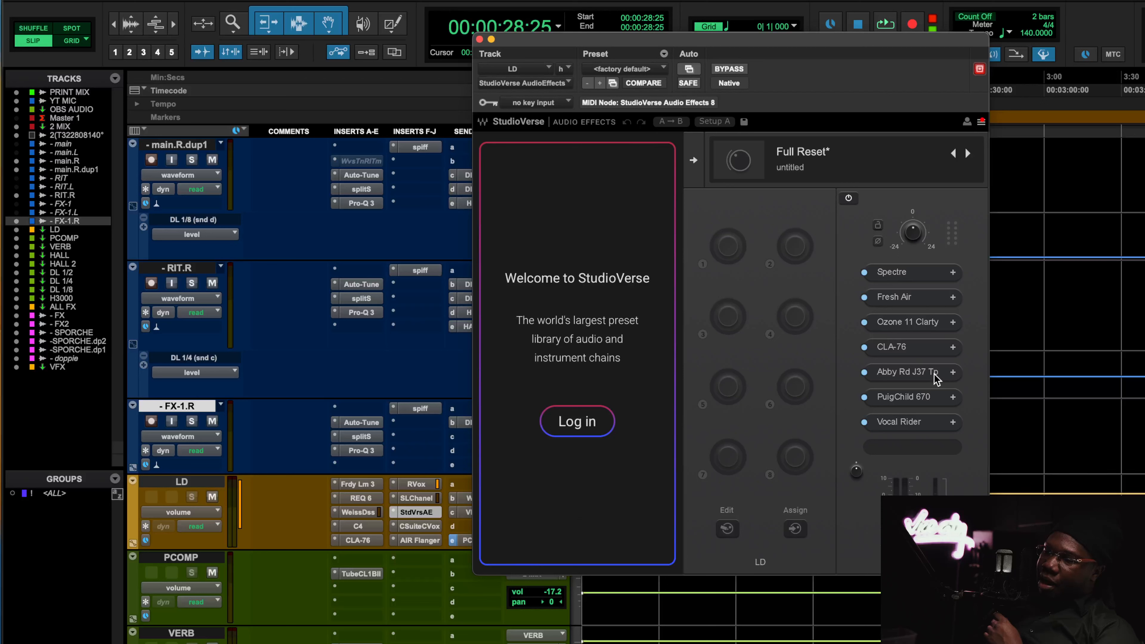
left_click(415, 500)
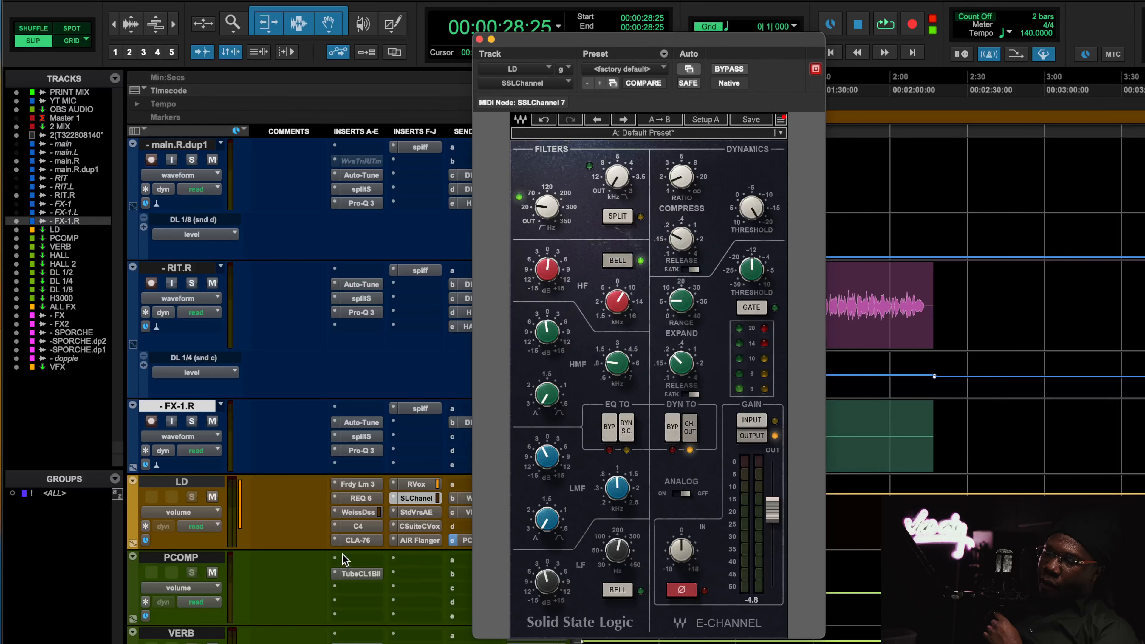
left_click(358, 540)
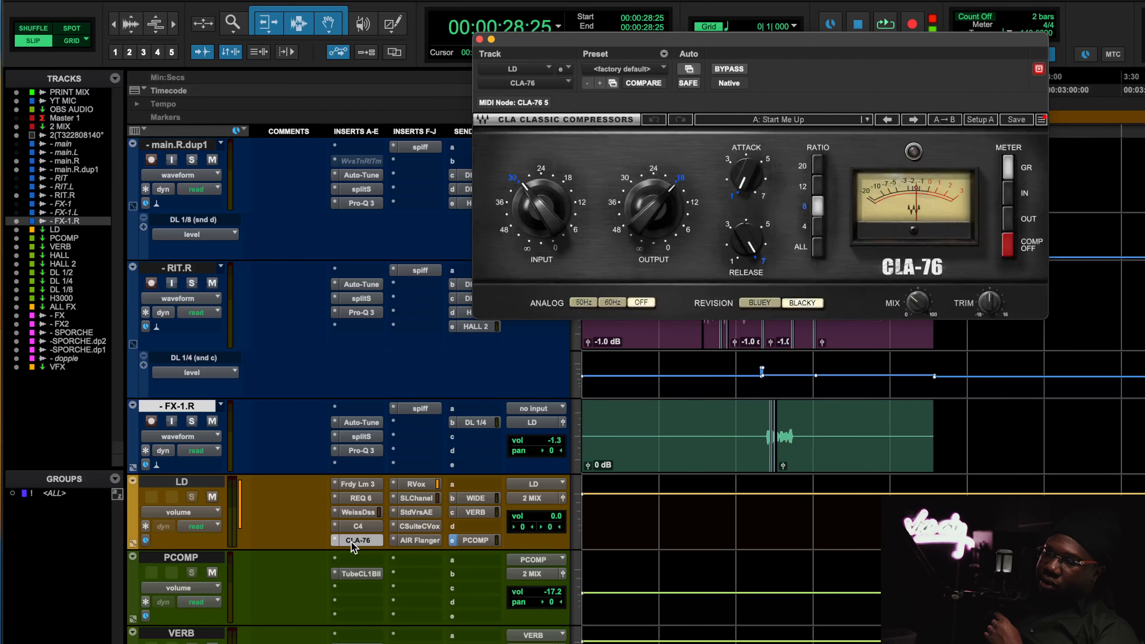
left_click(480, 40)
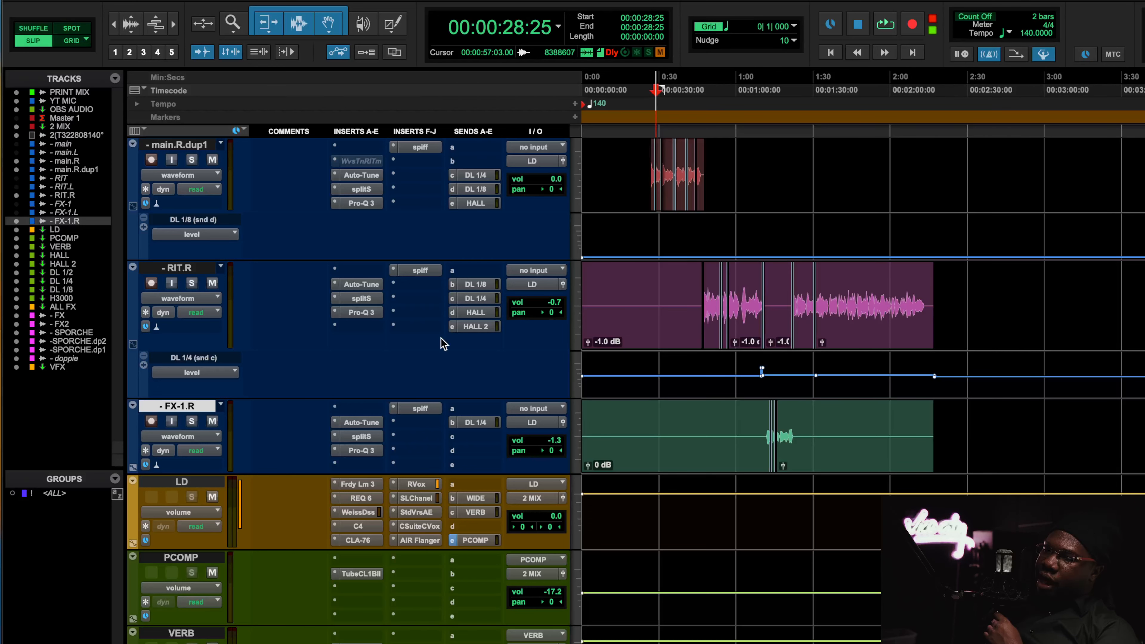
Step: Audition the LD bus's SSLChannel bypassed and active from 00:01:12:17, then stop playback and close its window
left_click(413, 499)
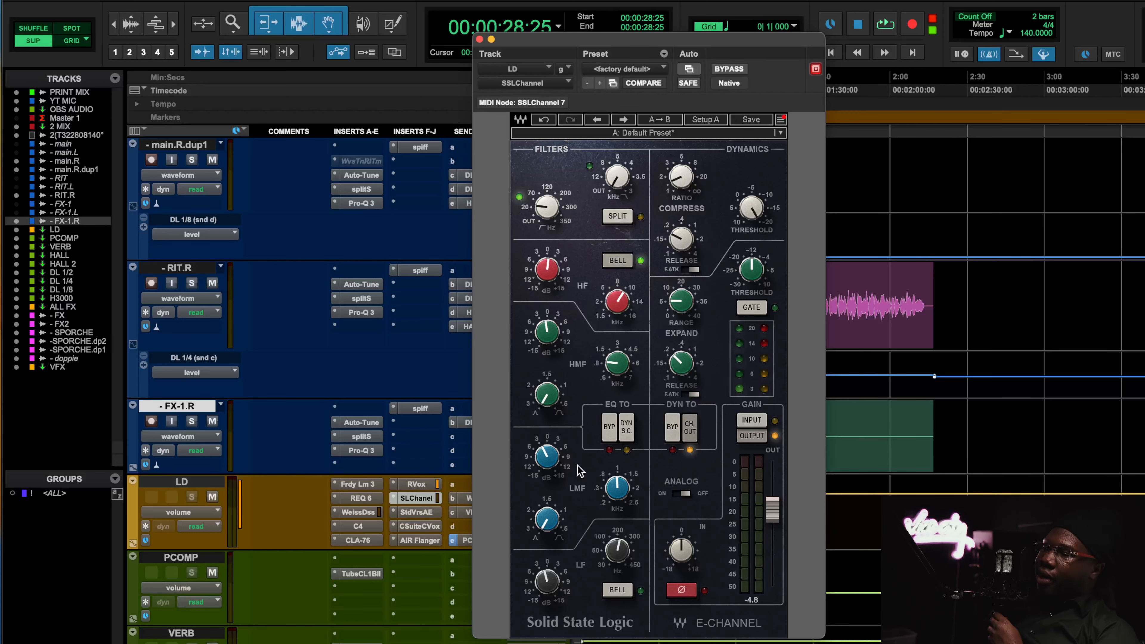
key("space")
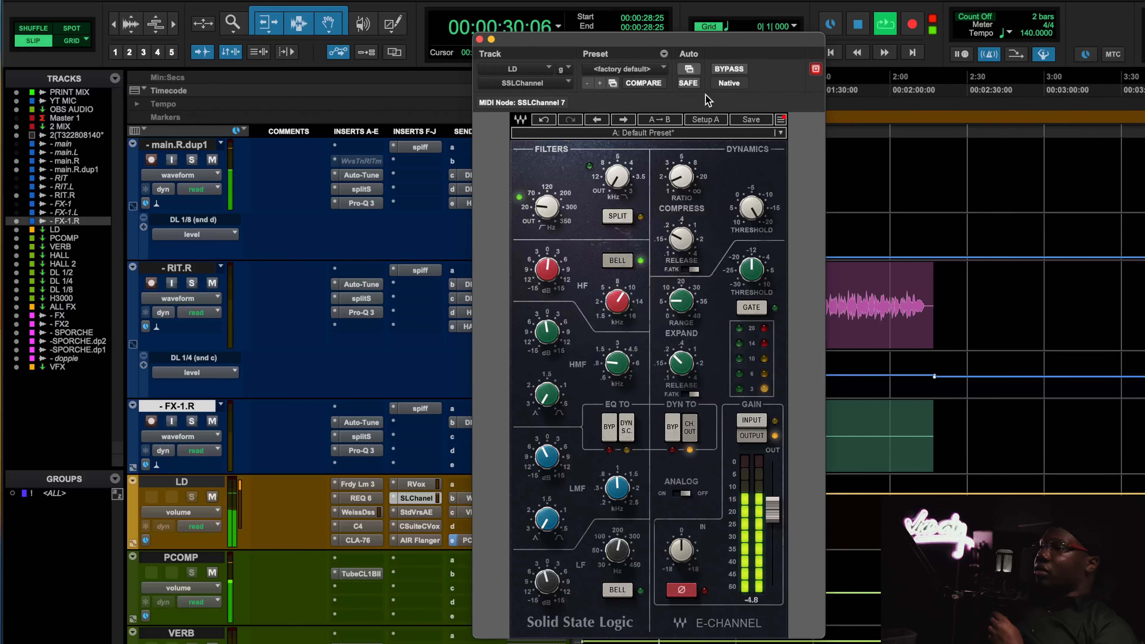
left_click_drag(720, 41, 565, 37)
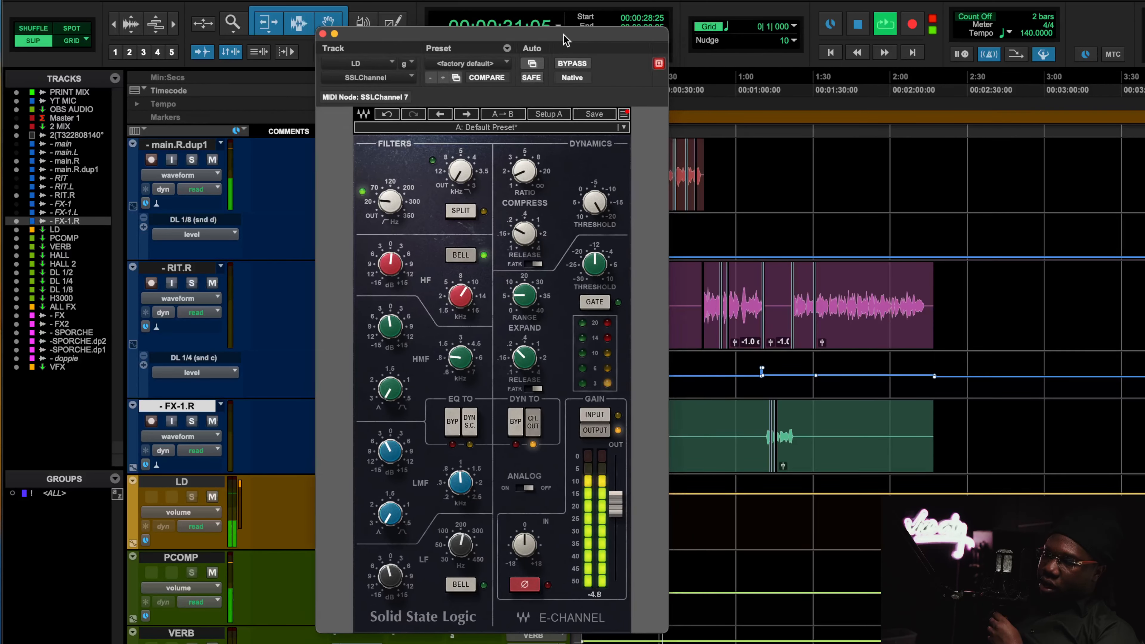
left_click(771, 87)
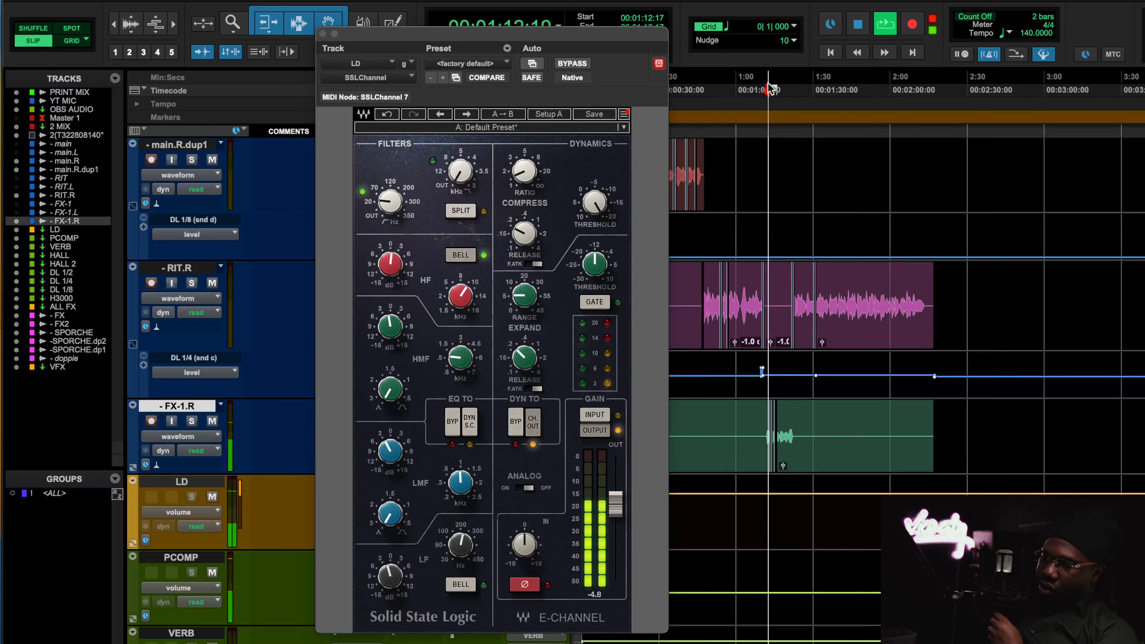
left_click(572, 63)
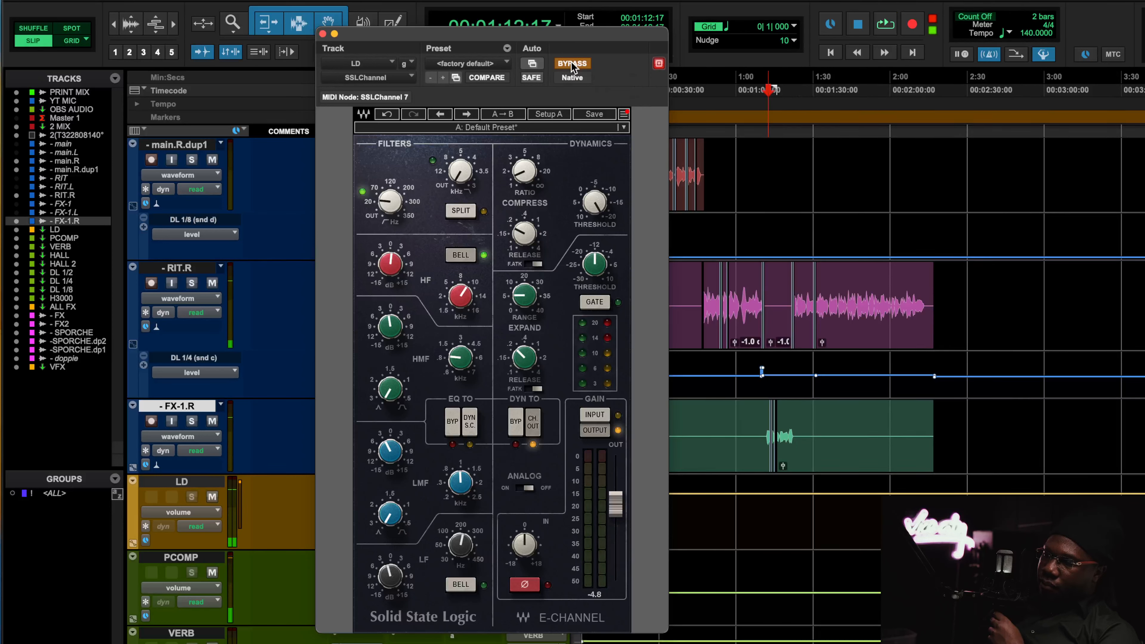
left_click(572, 64)
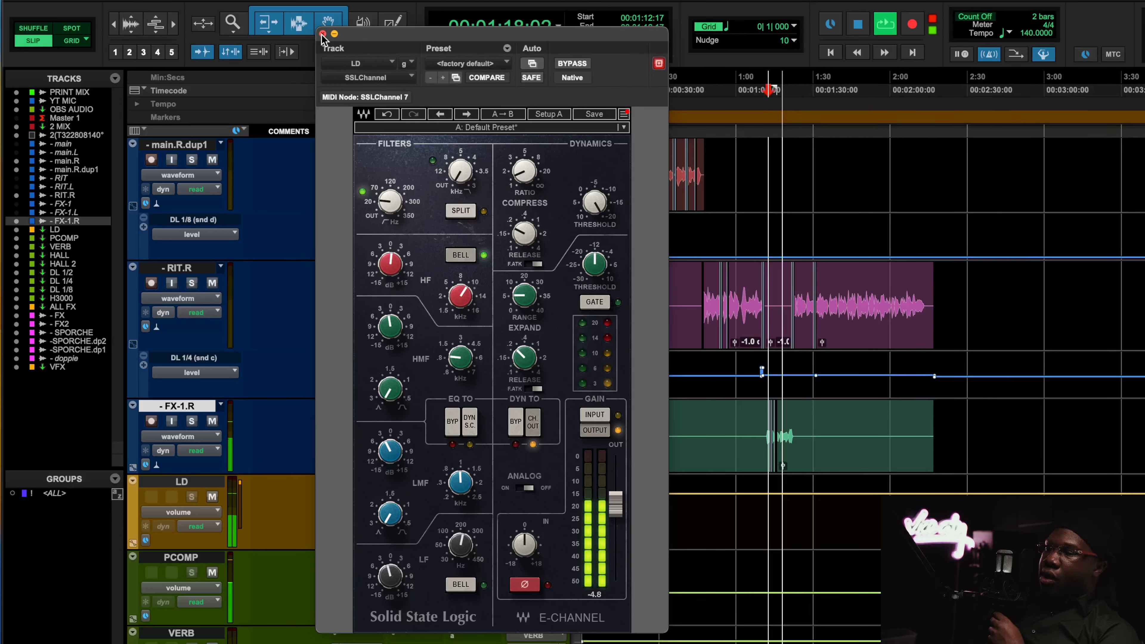
key("space")
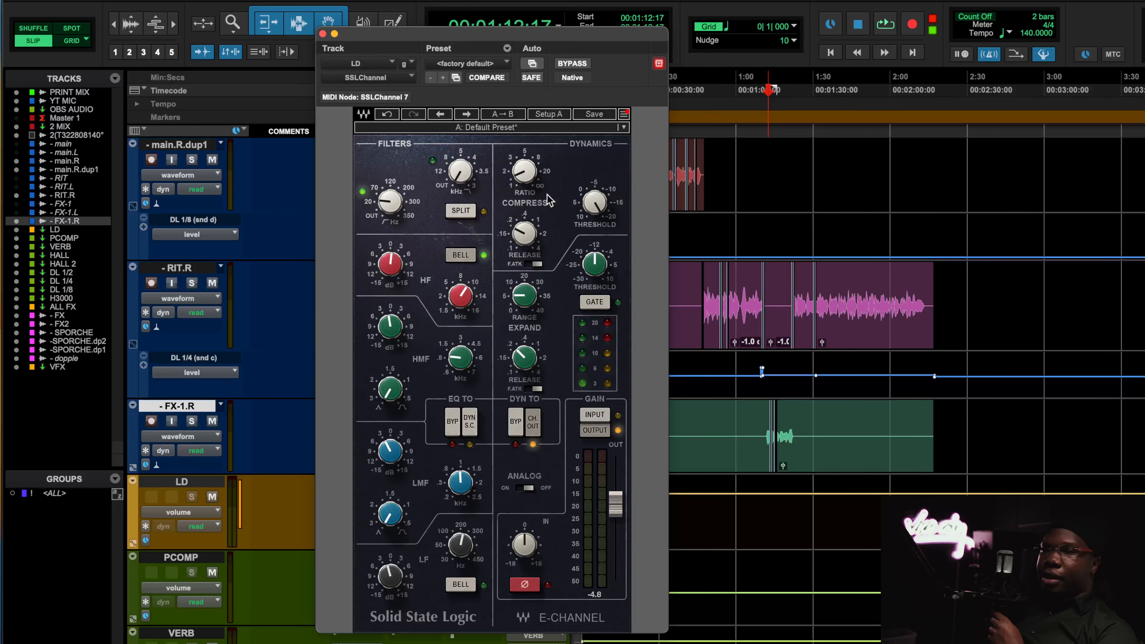
left_click(322, 34)
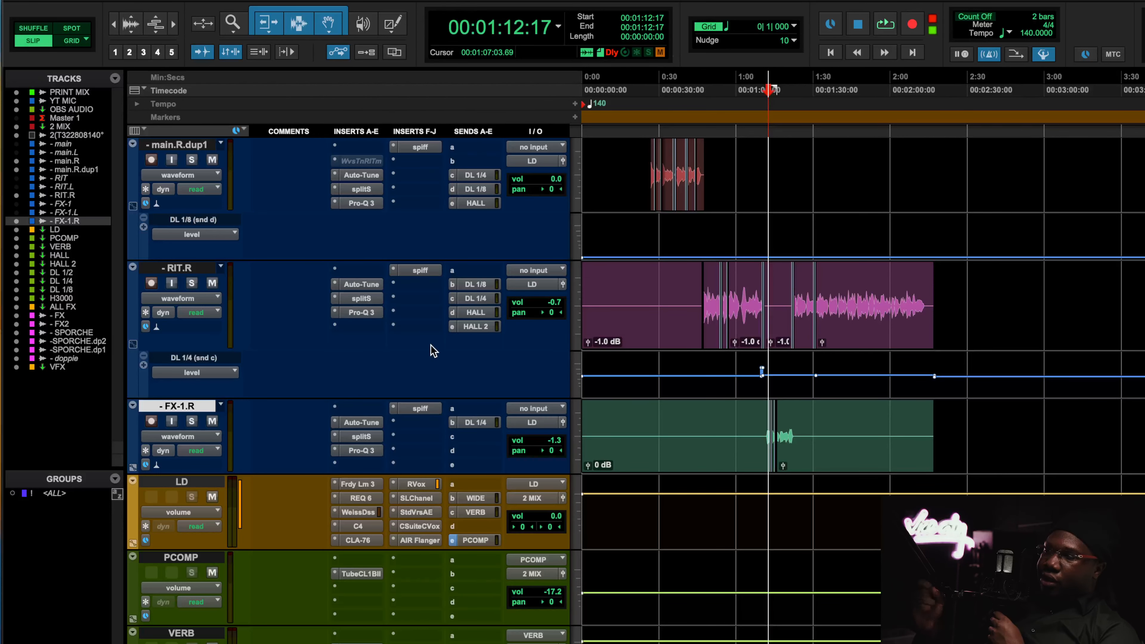
Step: Review the Faraday Limiter and SSLChannel inserts on the LD bus, closing each window
left_click(360, 484)
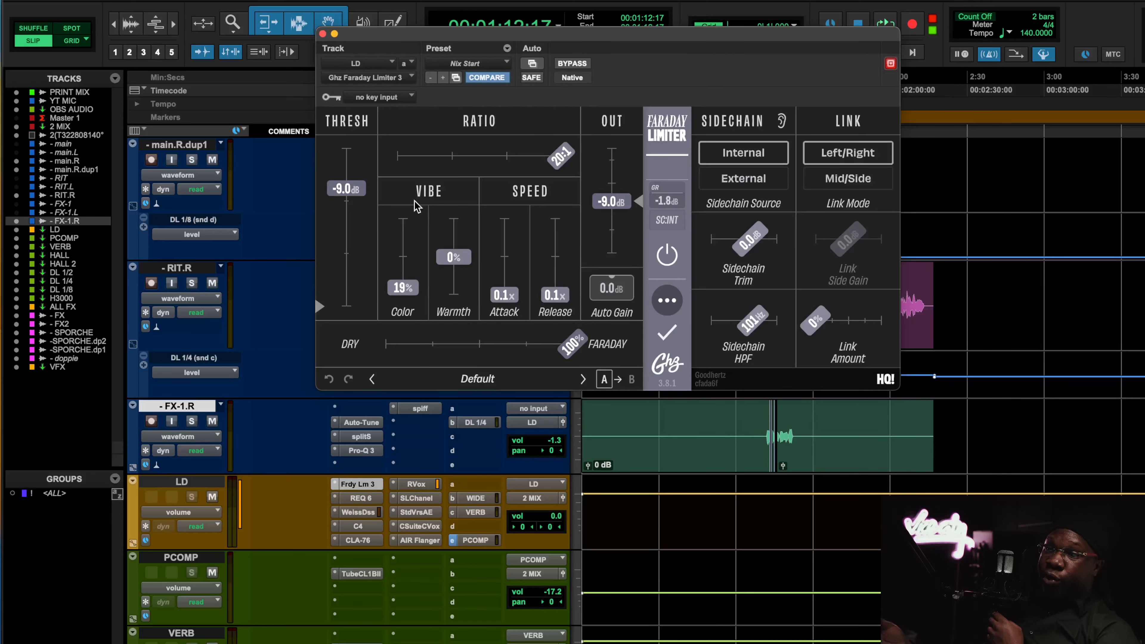
left_click(323, 33)
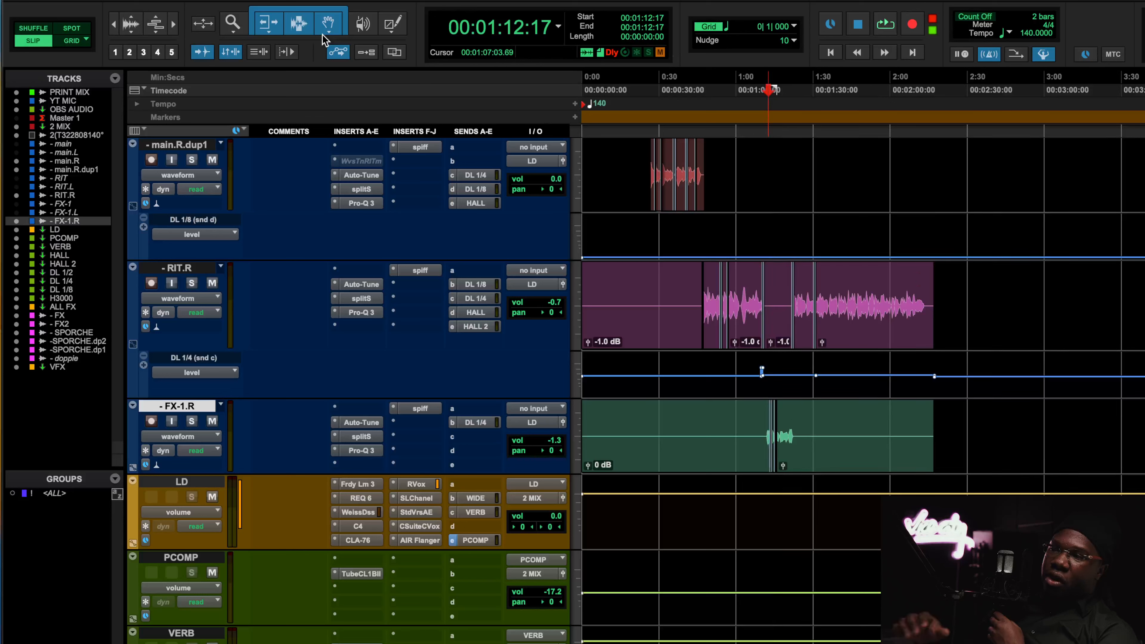
left_click(423, 497)
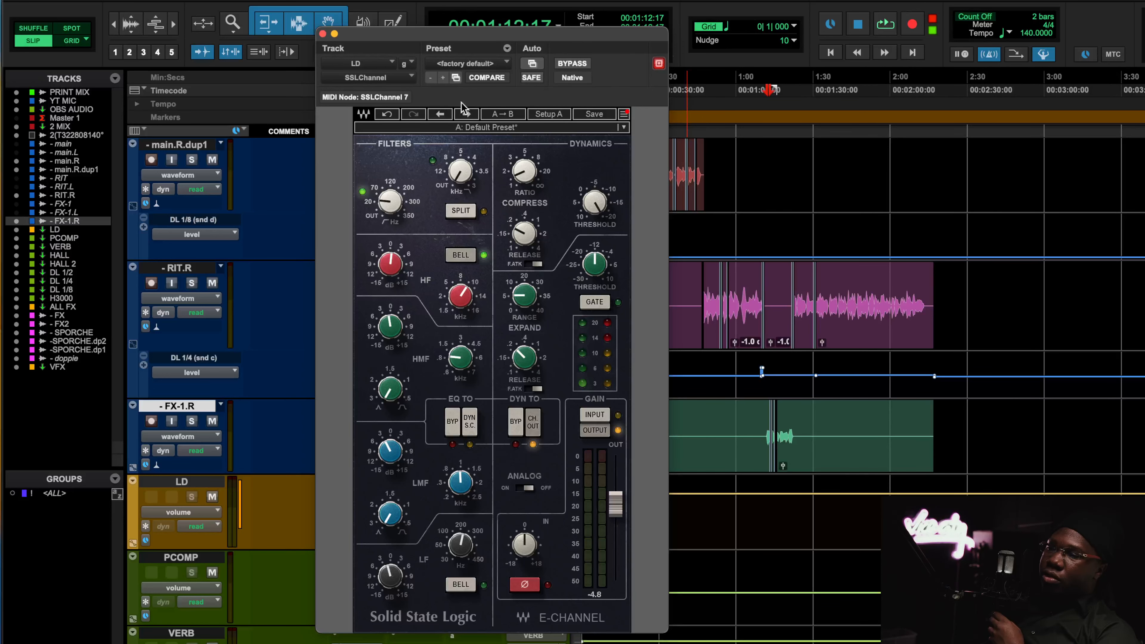
left_click(323, 33)
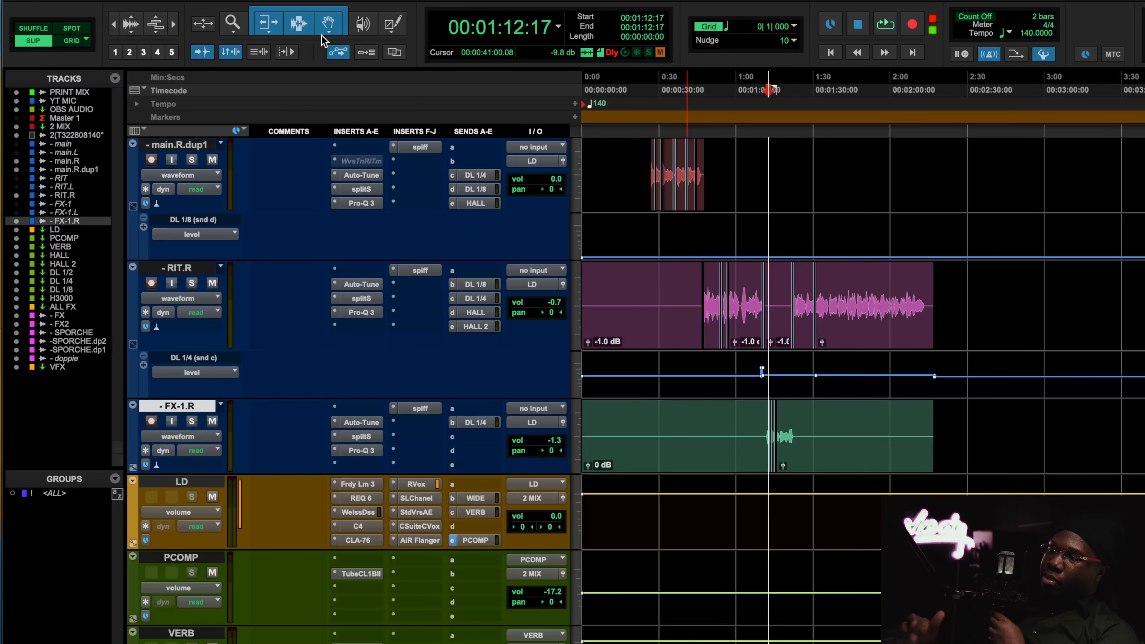
Step: Audition the Tube-Tech CL 1B on the PCOMP track bypassed and active, then stop playback and close its window
scroll(415, 179, "down", 5)
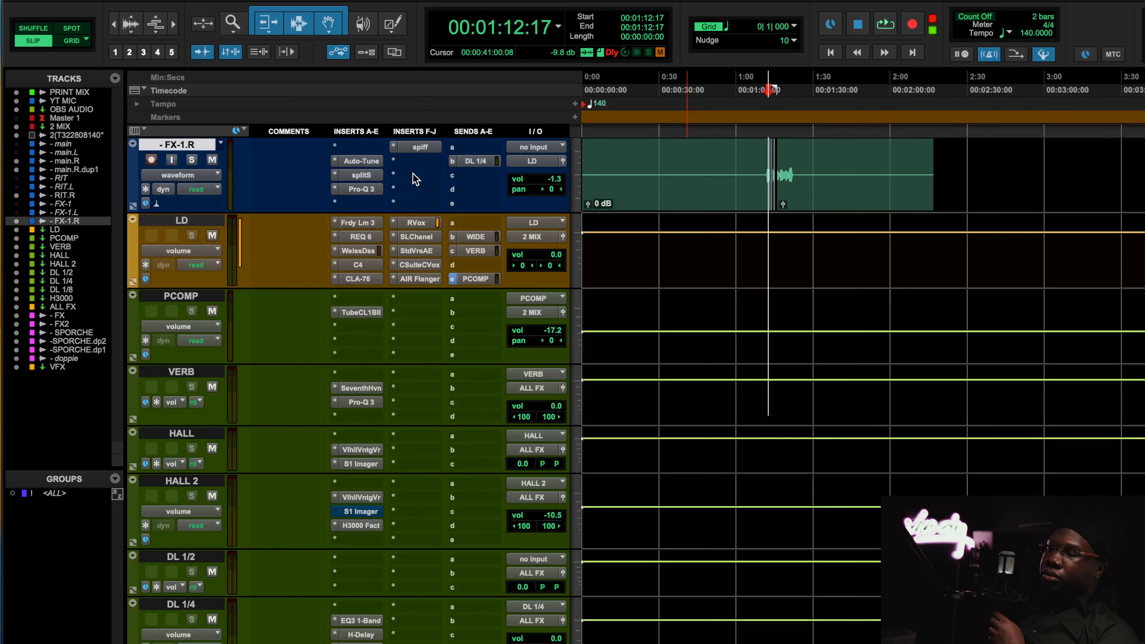
left_click(363, 312)
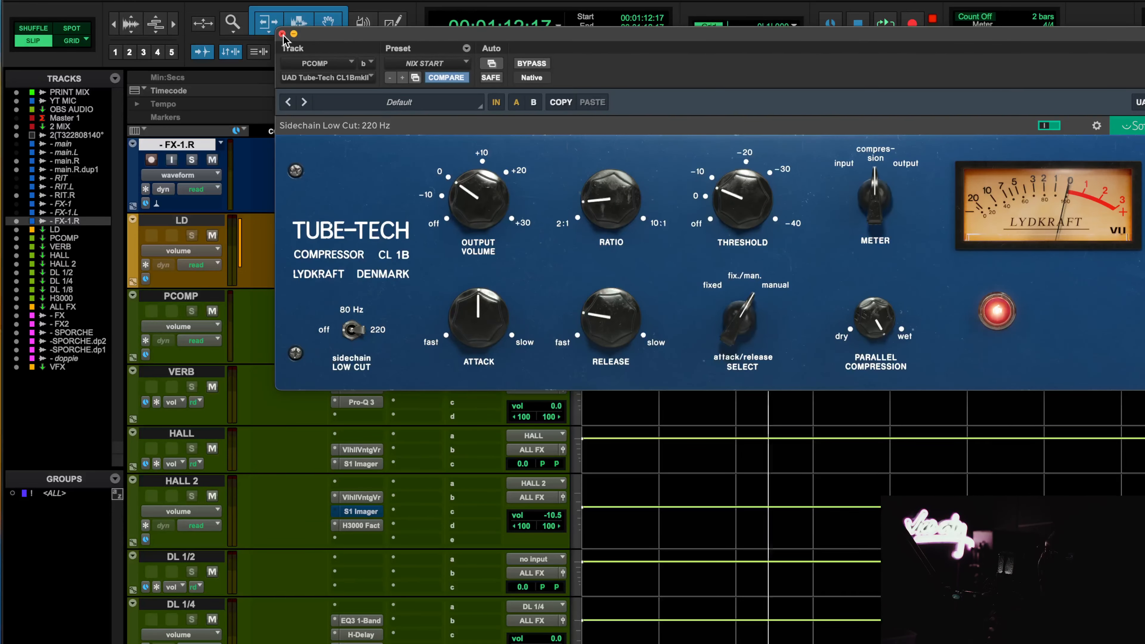
scroll(803, 501, "up", 6)
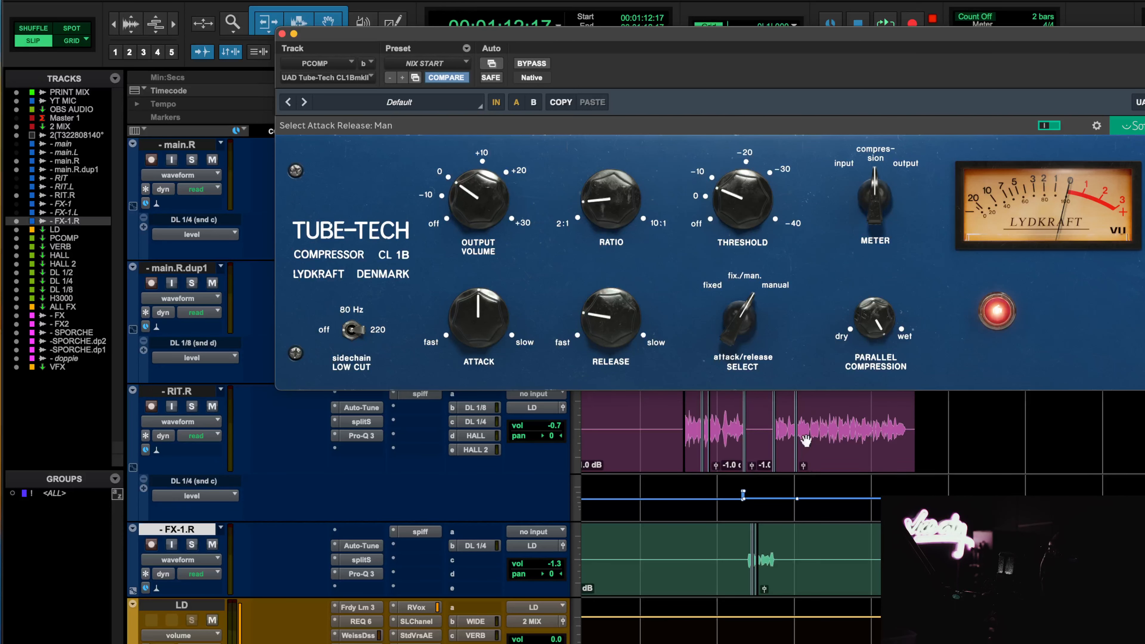
key("space")
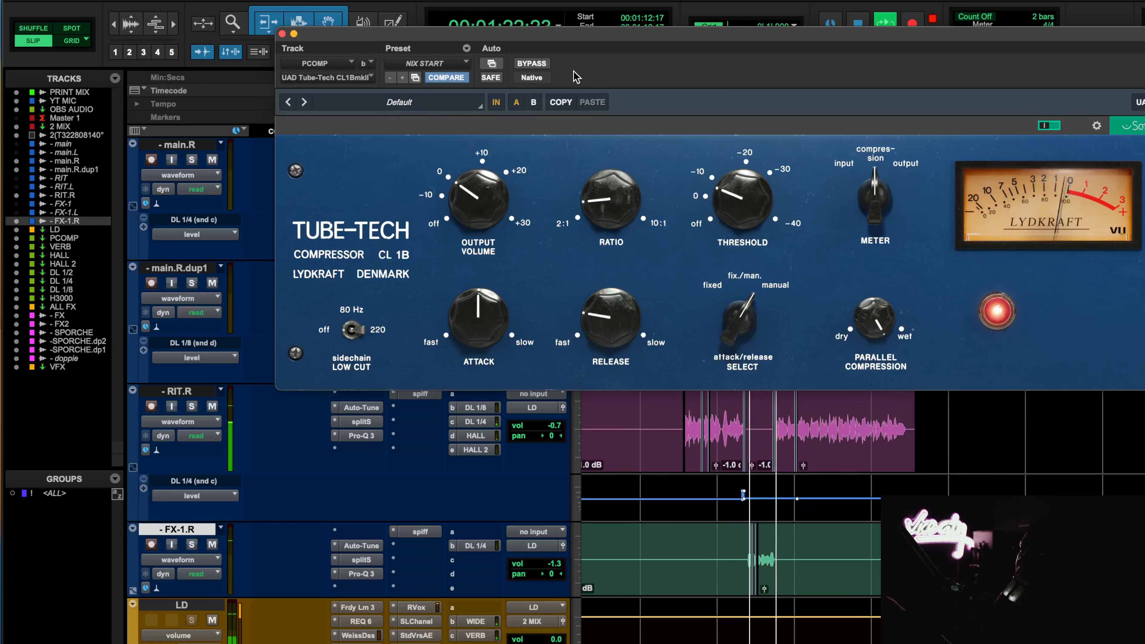
left_click(531, 64)
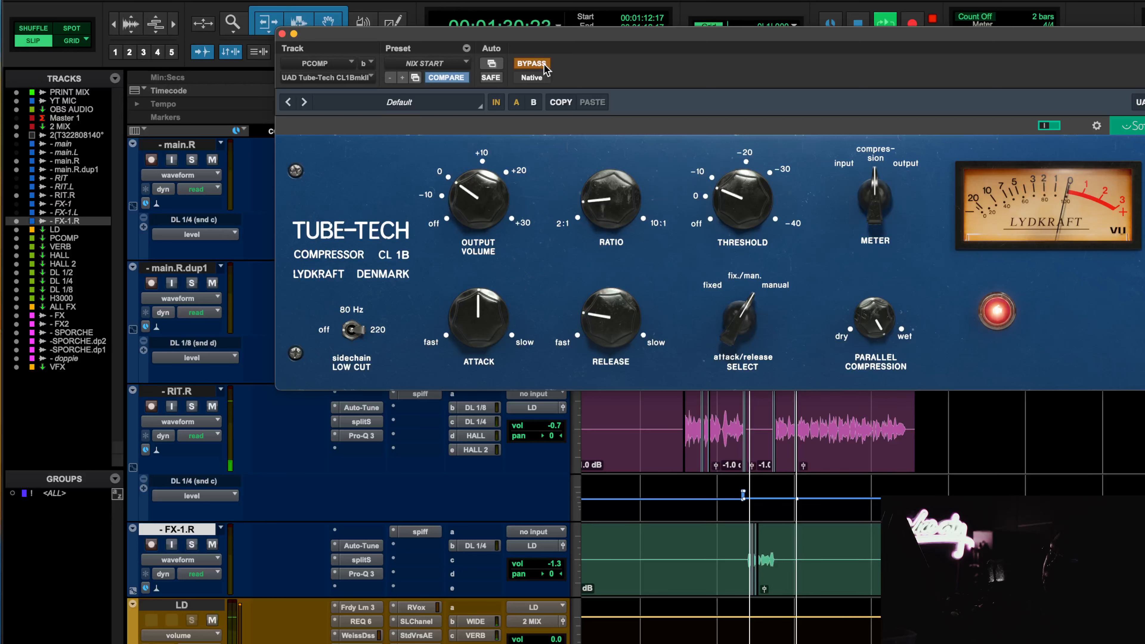
left_click(545, 64)
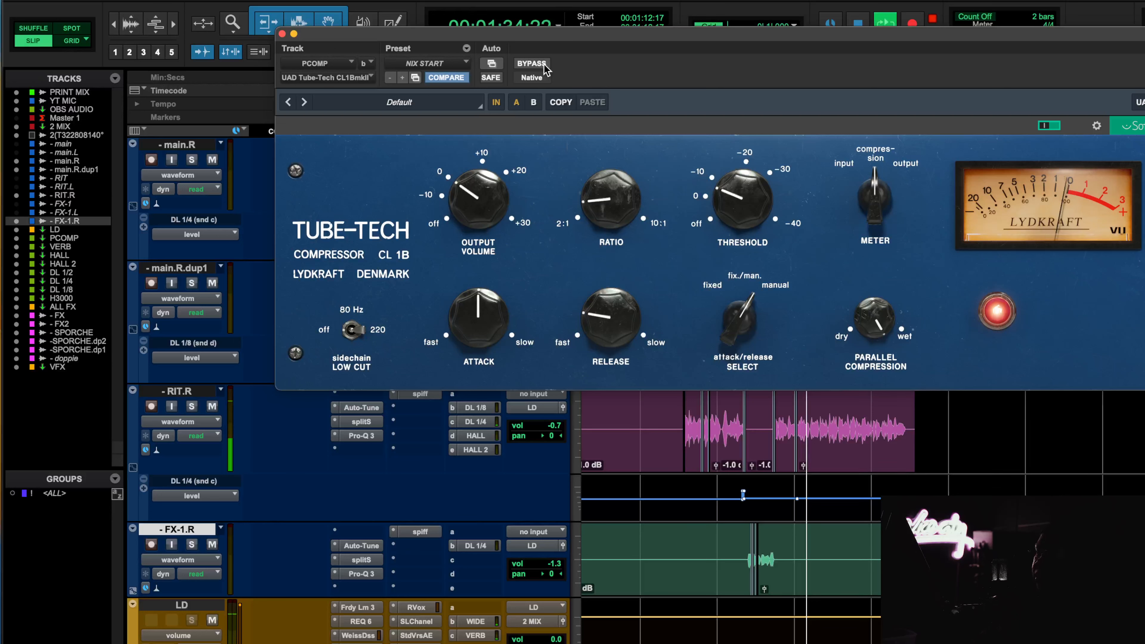
key("space")
left_click(283, 34)
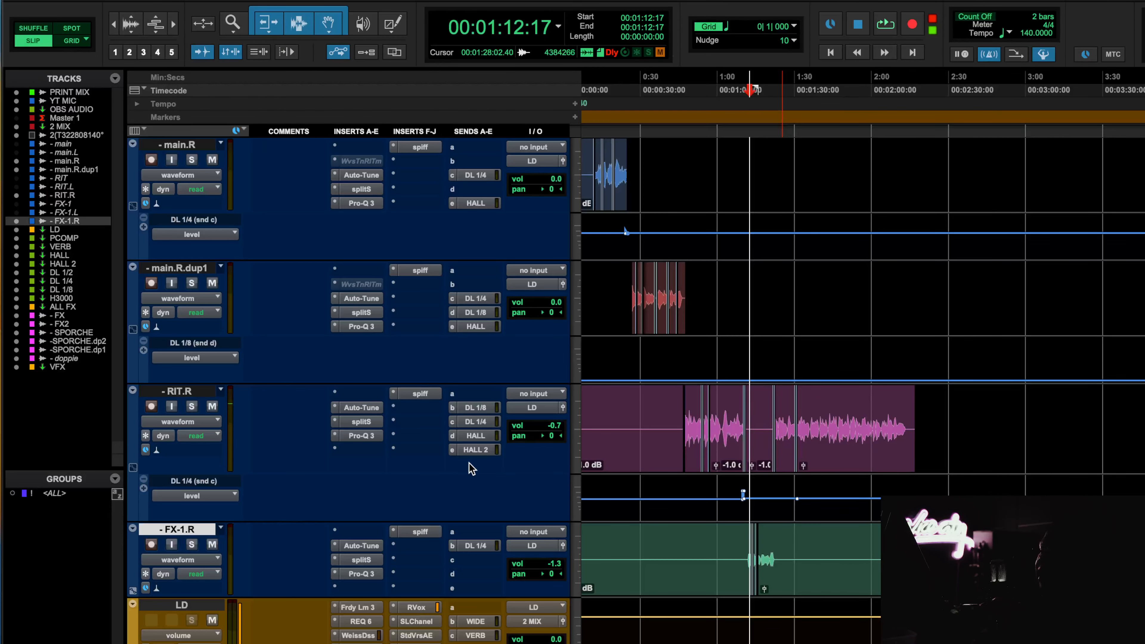
Step: Inspect the PuigChild 670 in the LD bus's StudioVerse chain and close both windows
scroll(471, 468, "down", 3)
left_click(426, 510)
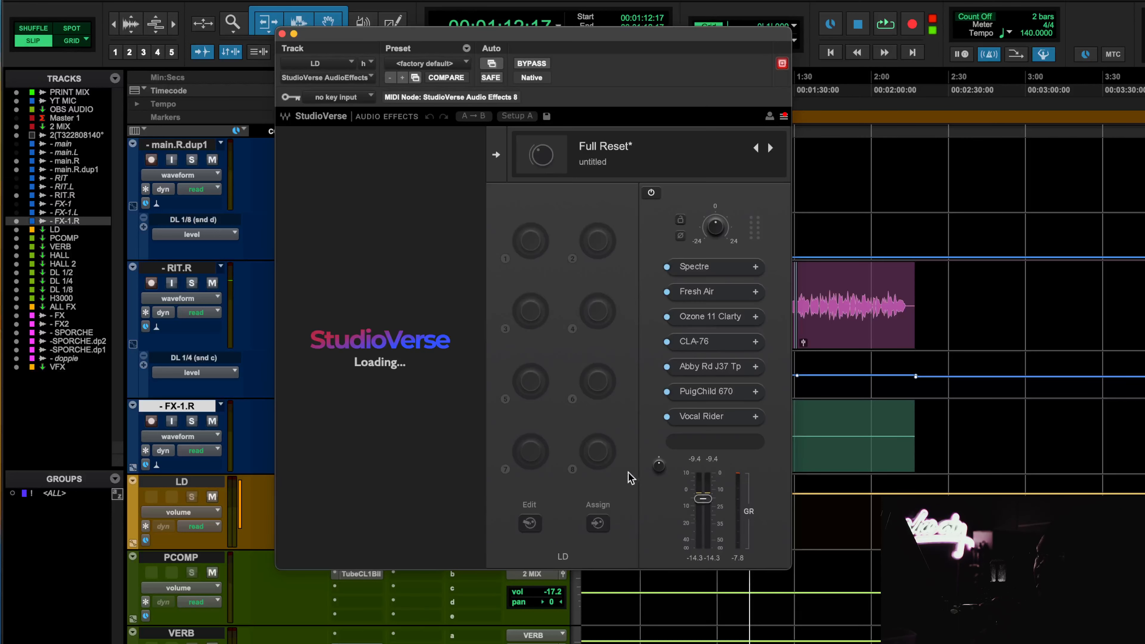
left_click(711, 396)
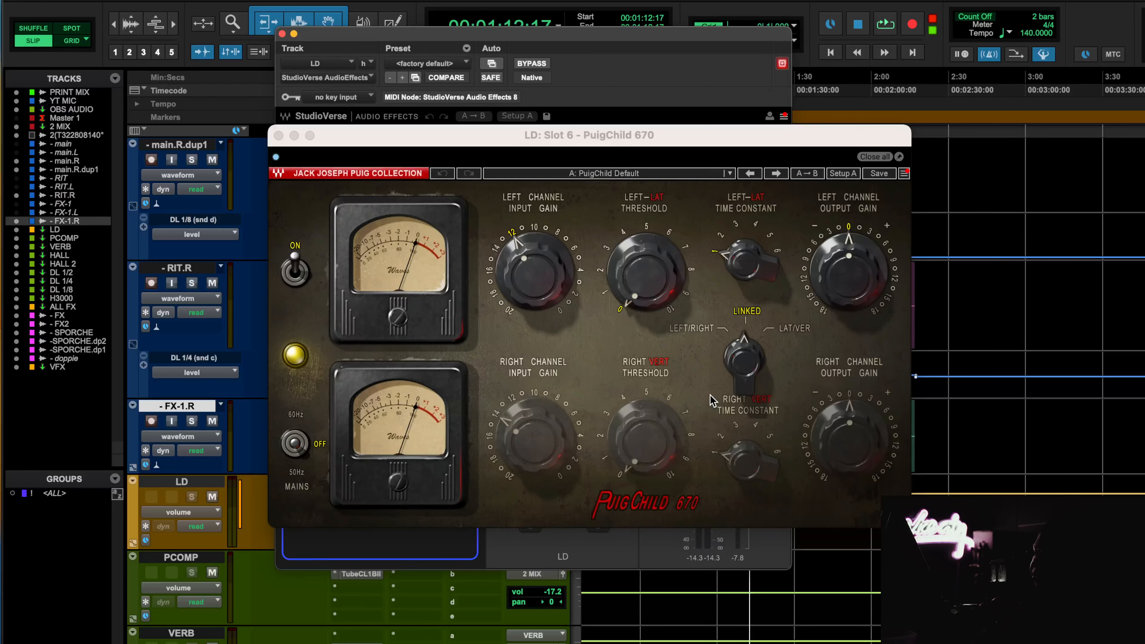
left_click(279, 136)
left_click(282, 35)
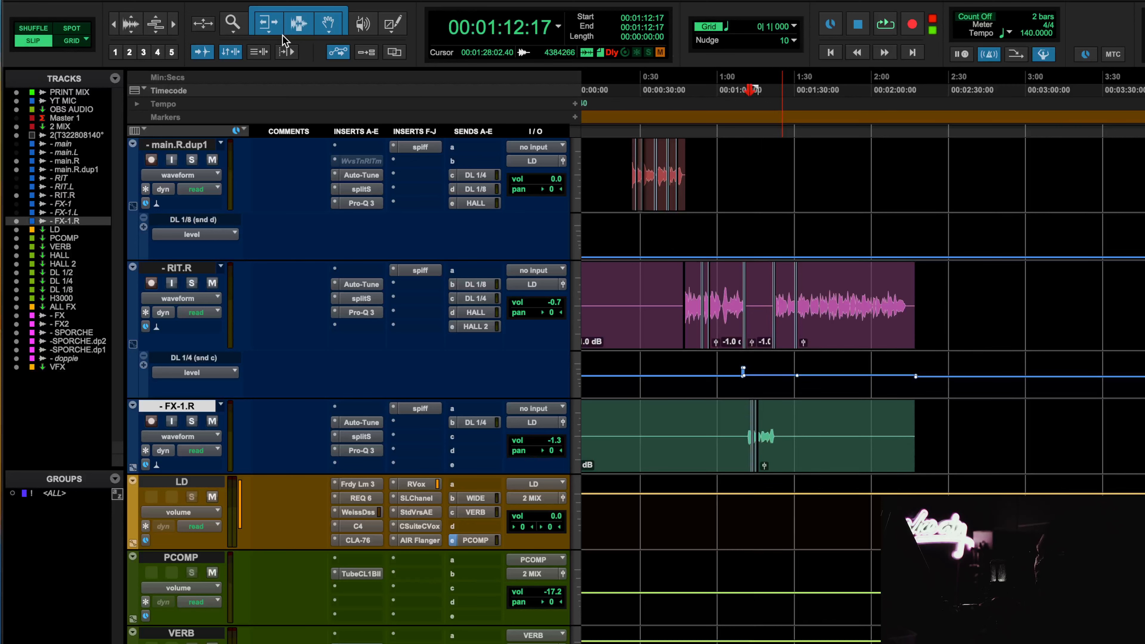
Step: Inspect the Seventh Heaven reverb and Pro-Q 3 filtering on the VERB track, closing each window
scroll(373, 437, "down", 5)
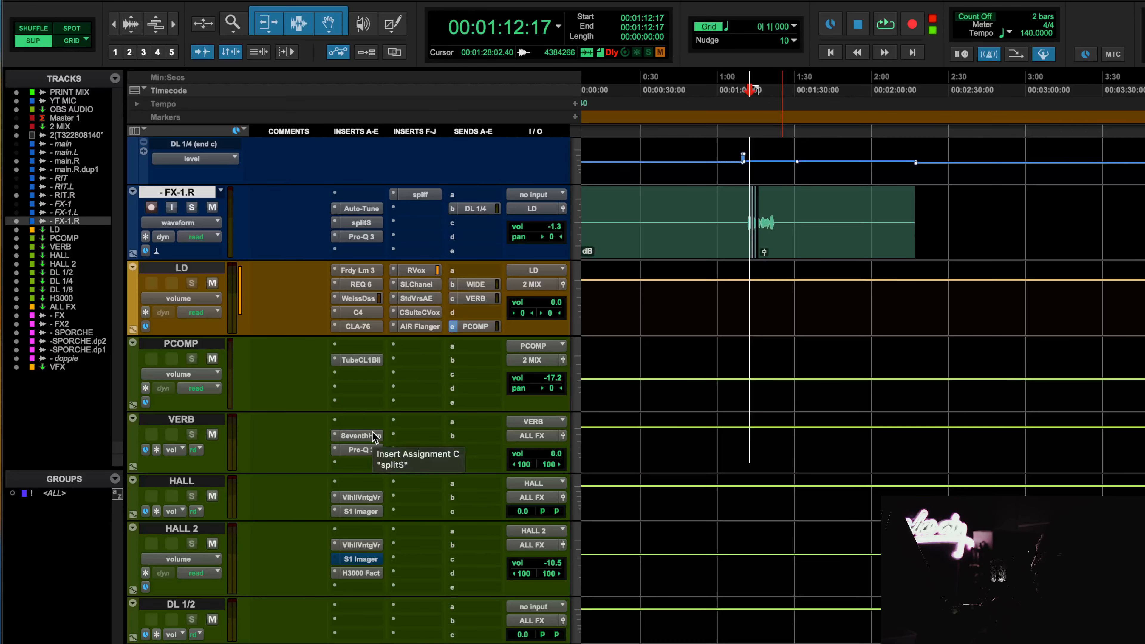
left_click(373, 436)
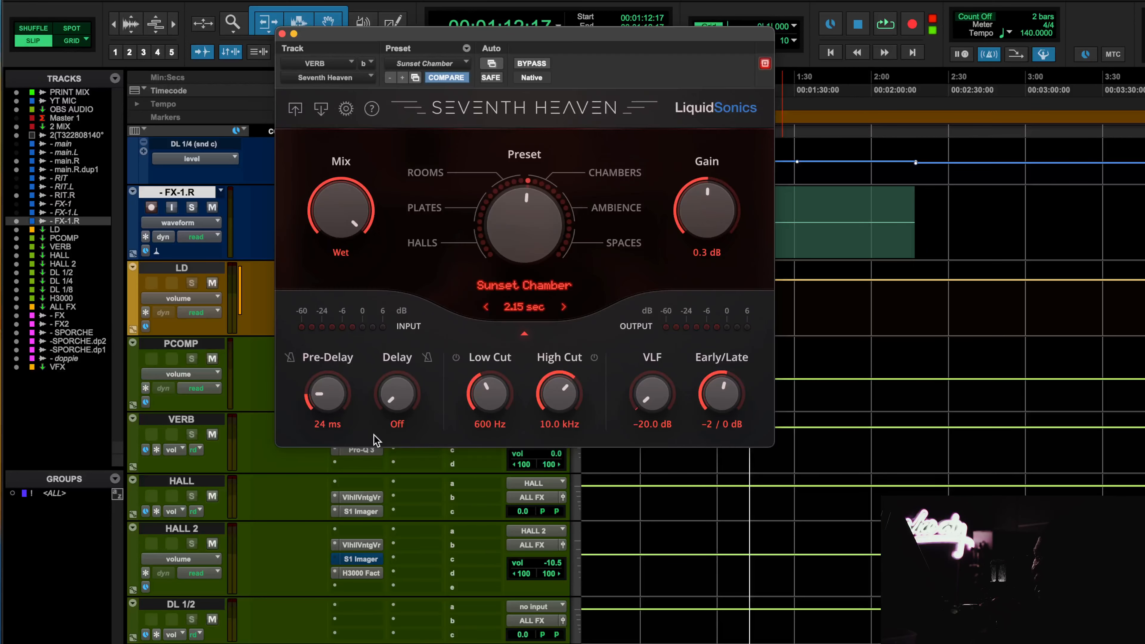
left_click(282, 33)
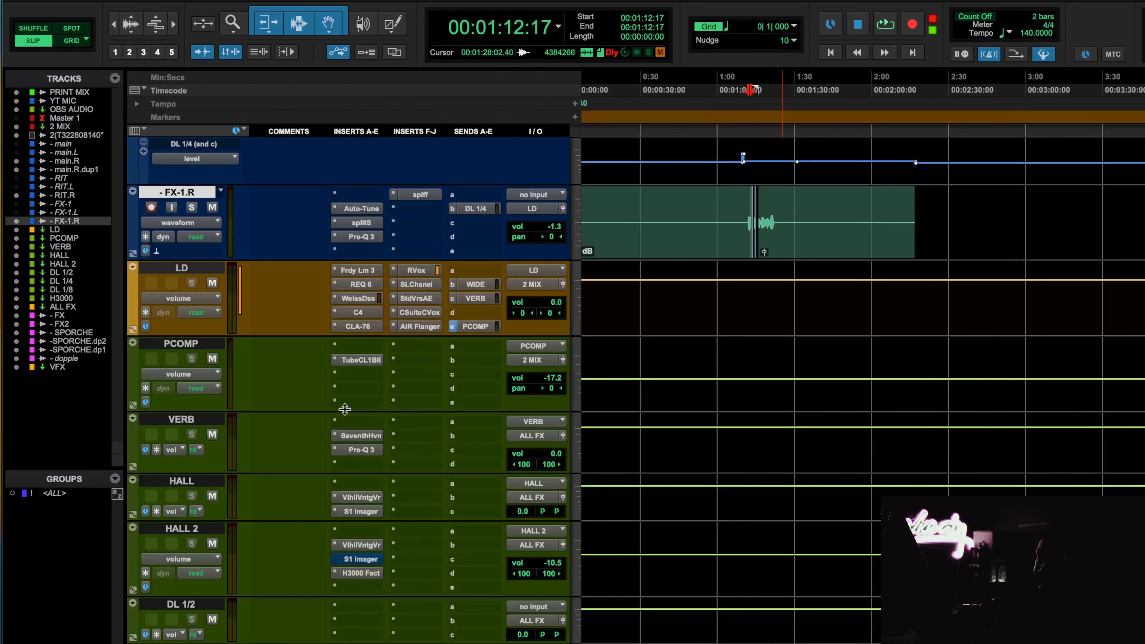
left_click(363, 450)
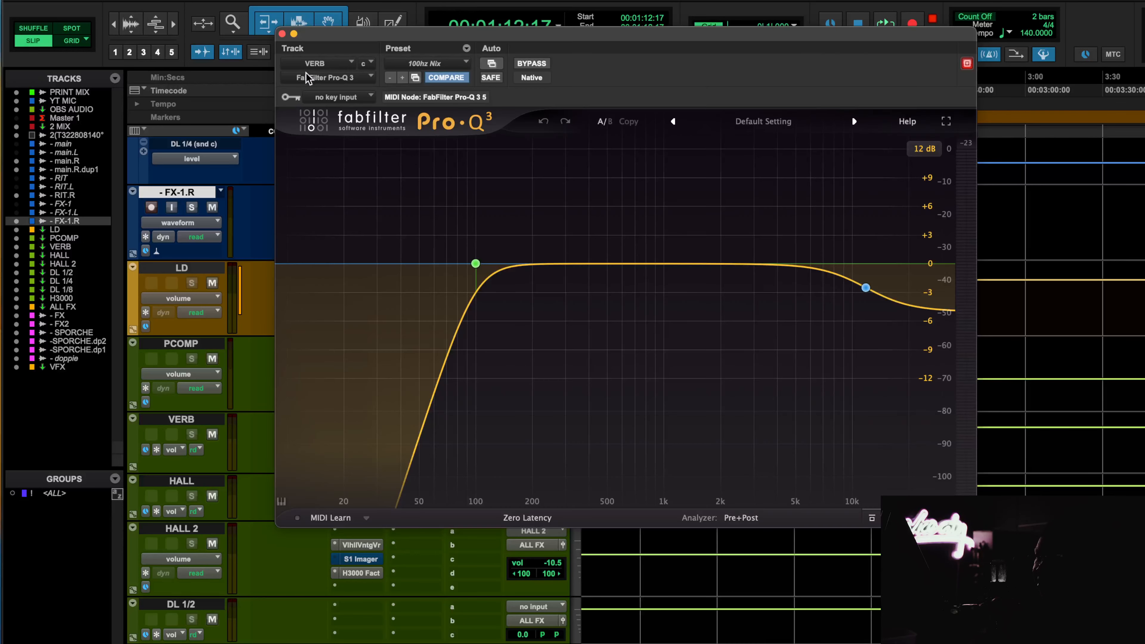
left_click(282, 33)
left_click(355, 435)
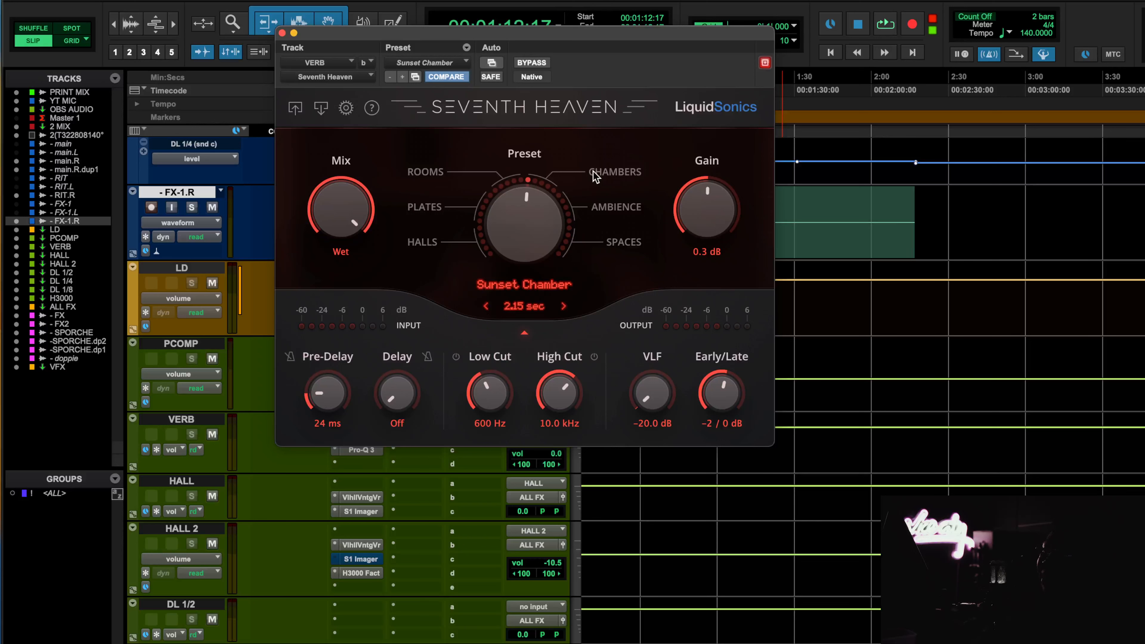
left_click(282, 33)
Step: Inspect the ValhallaVintageVerb and S1 Imager settings on the HALL track, closing each window
scroll(323, 324, "down", 3)
left_click(360, 372)
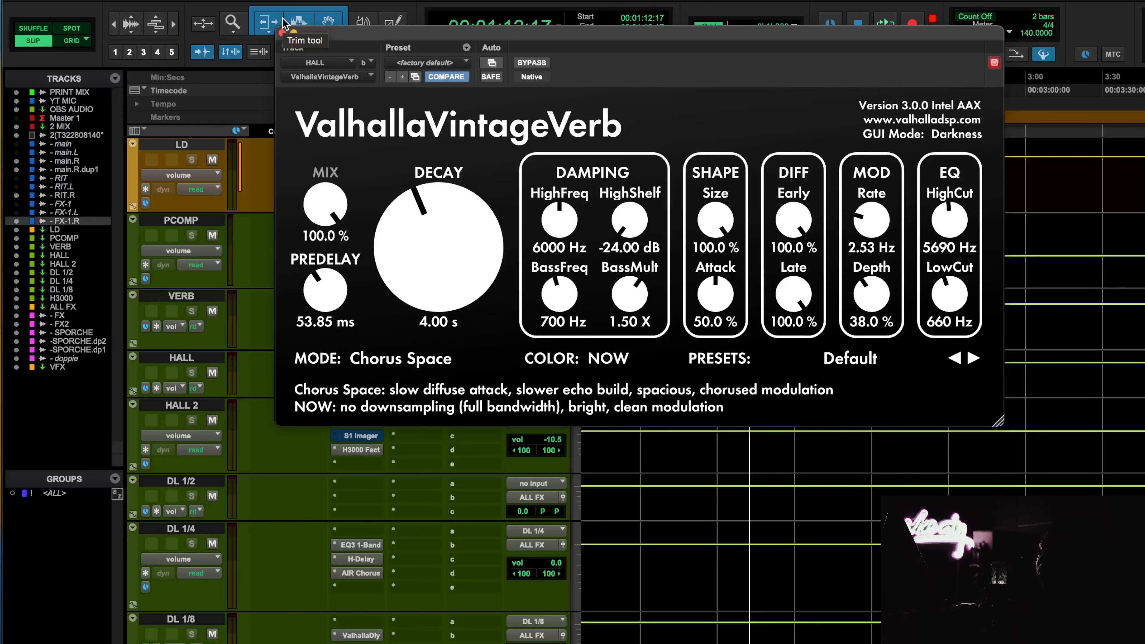
left_click(282, 32)
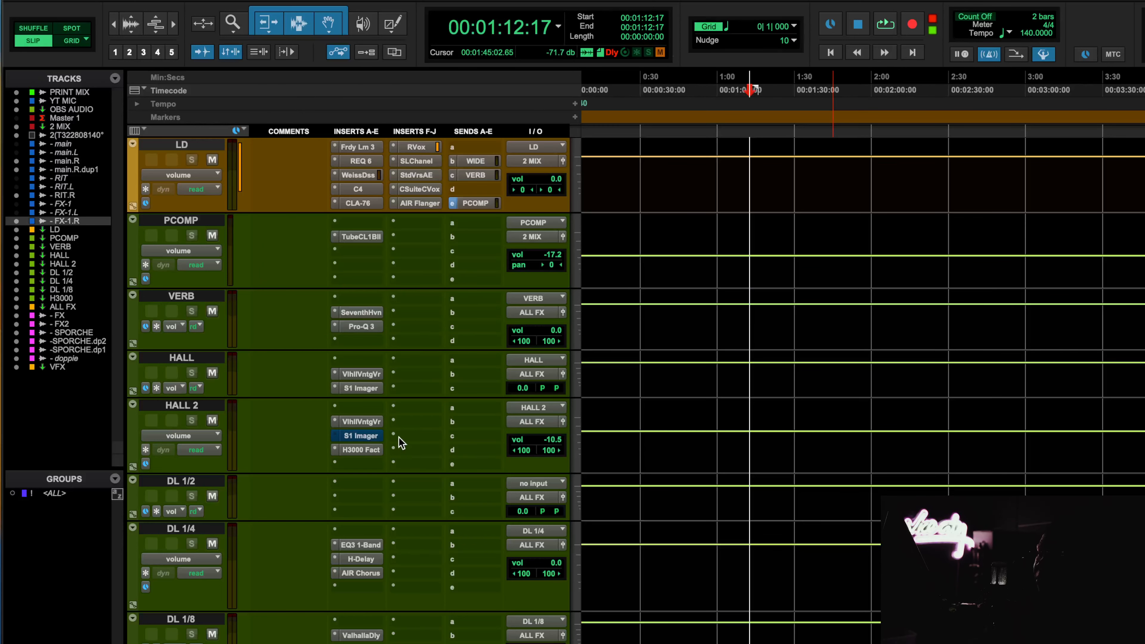
left_click(364, 389)
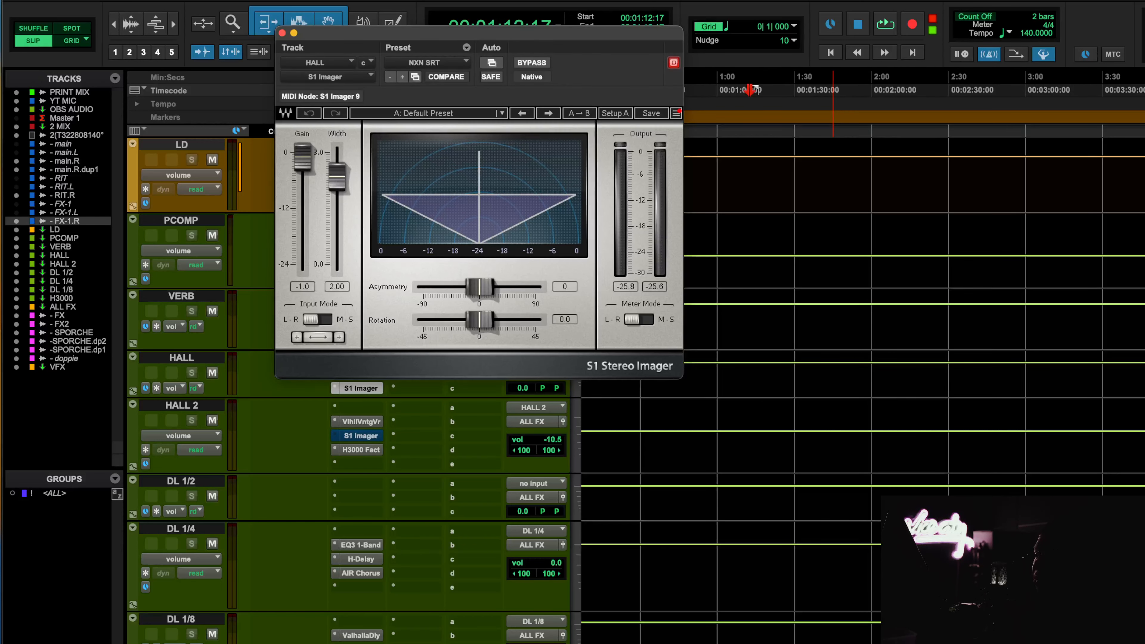
left_click(285, 32)
Step: Compare the HALL track's ValhallaVintageVerb EQ cuts with the low and high cuts of VERB's Seventh Heaven, closing each window
scroll(356, 253, "down", 2)
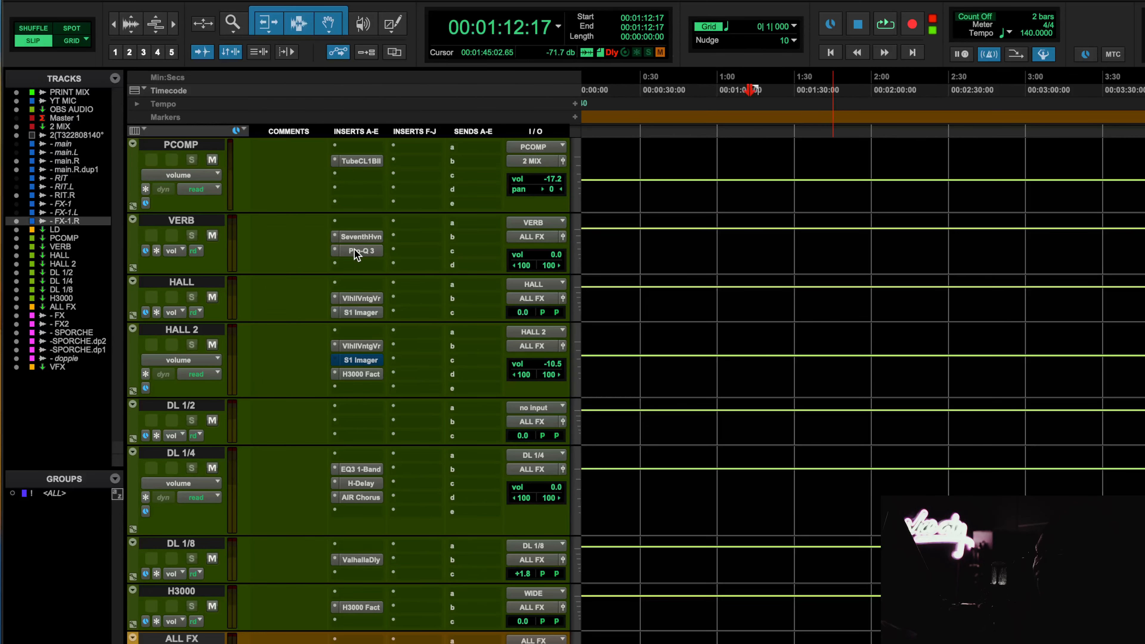
left_click(363, 298)
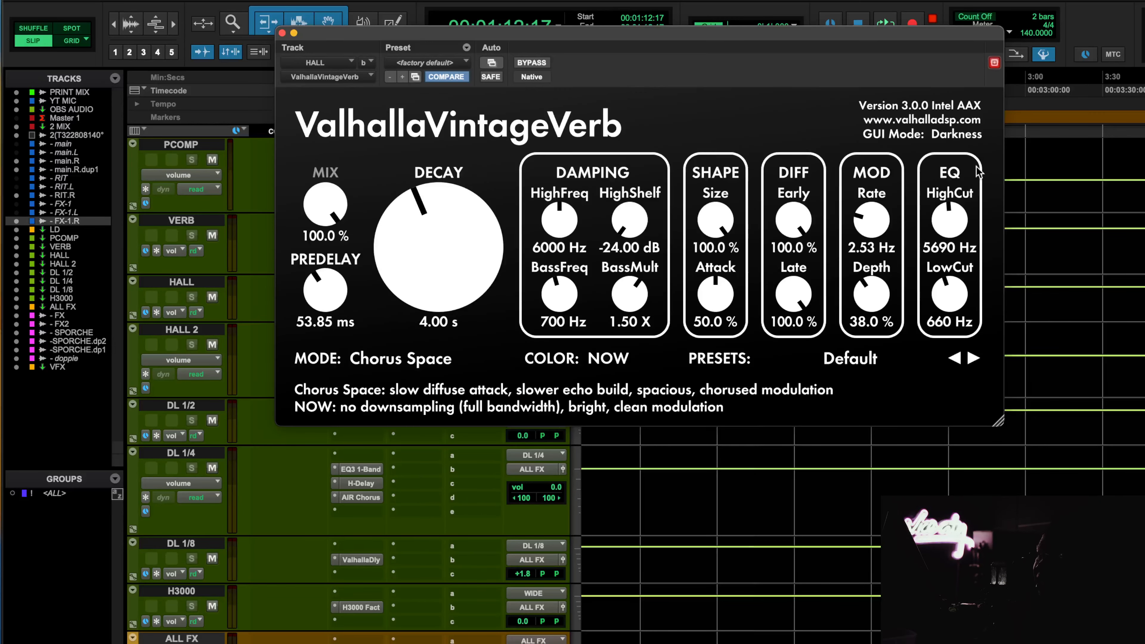
left_click(283, 33)
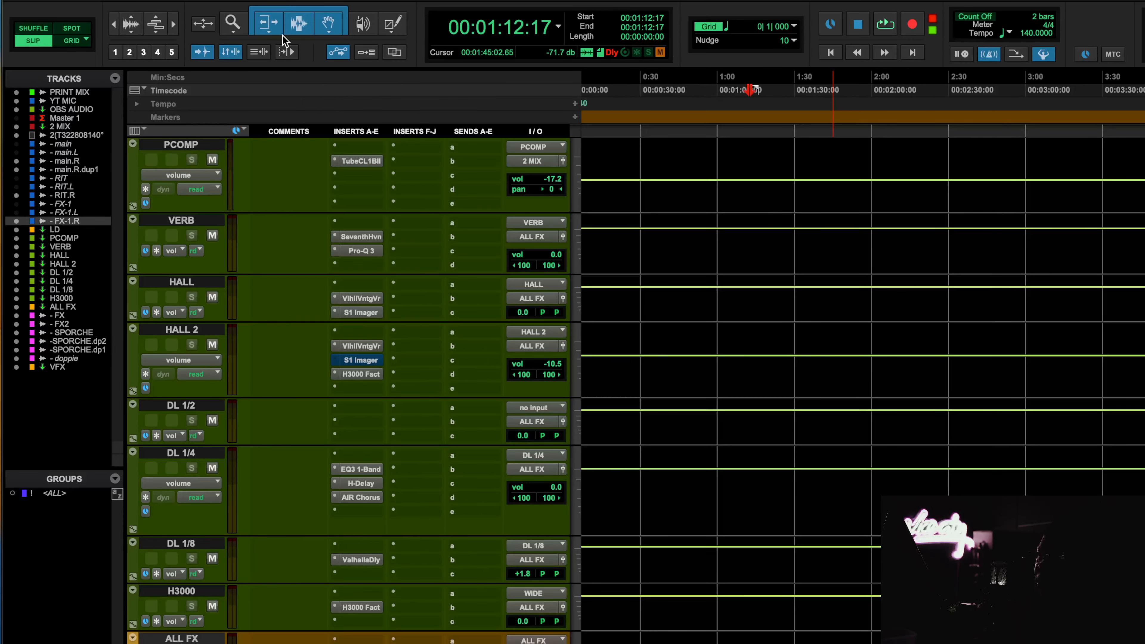
left_click(352, 233)
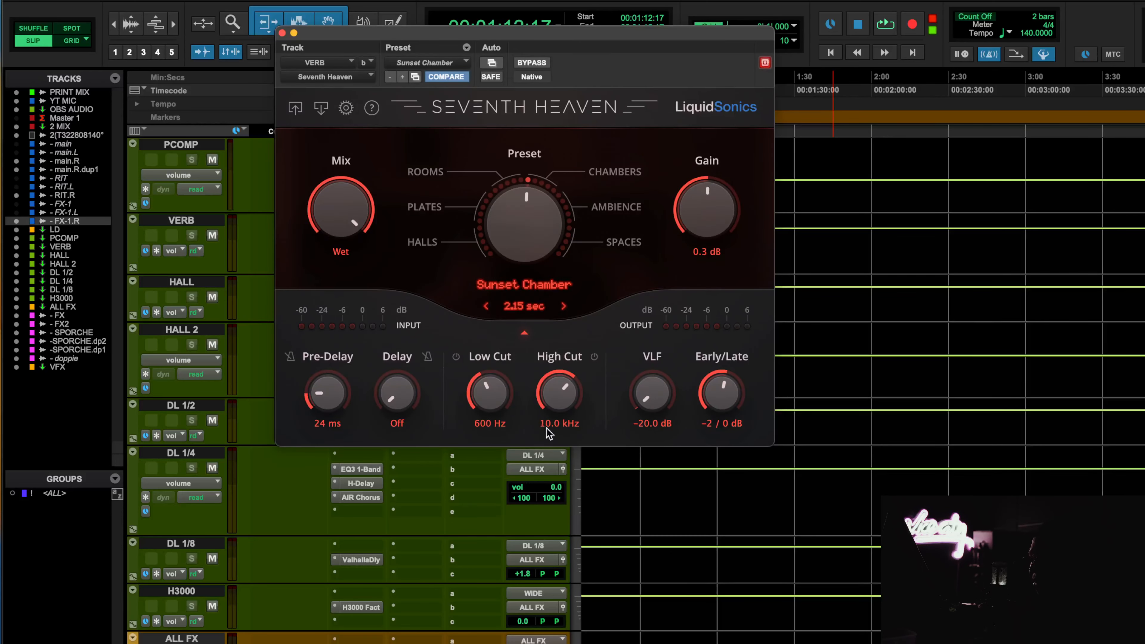
left_click(282, 33)
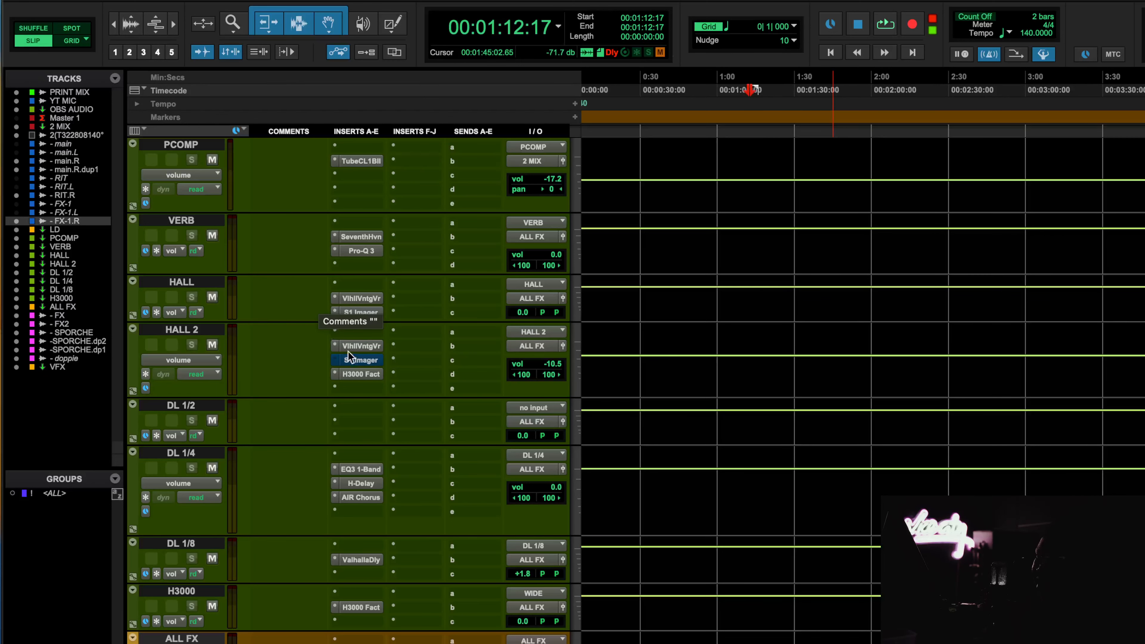
Step: Inspect the EQ3 1-Band, H-Delay and AIR Chorus settings on the DL 1/4 track, closing the plugin windows
scroll(378, 427, "down", 3)
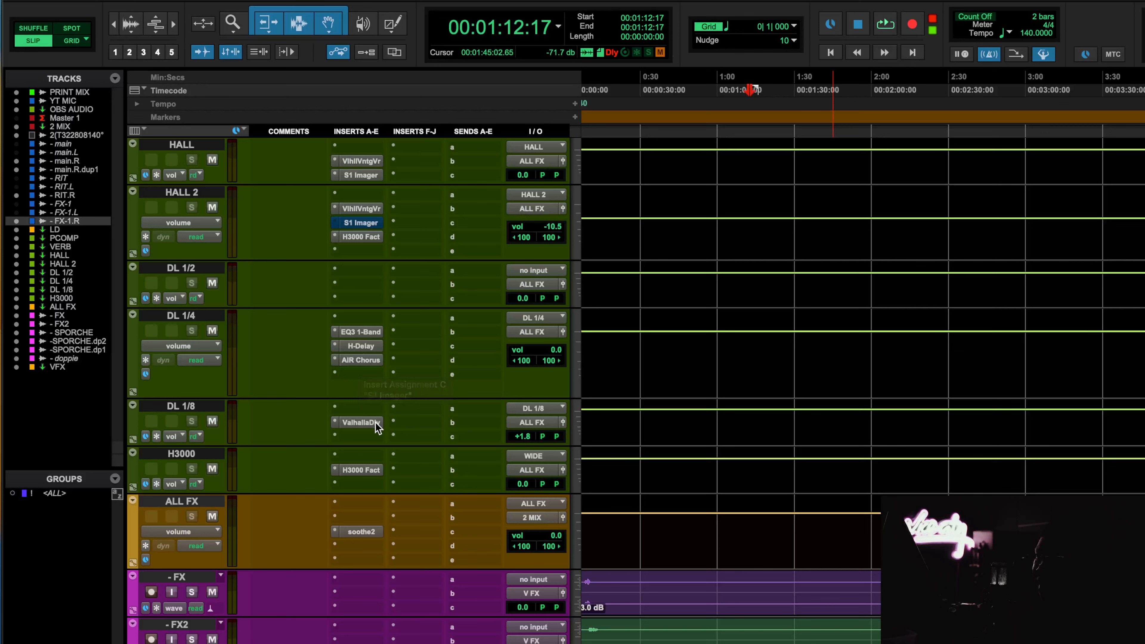
left_click(362, 333)
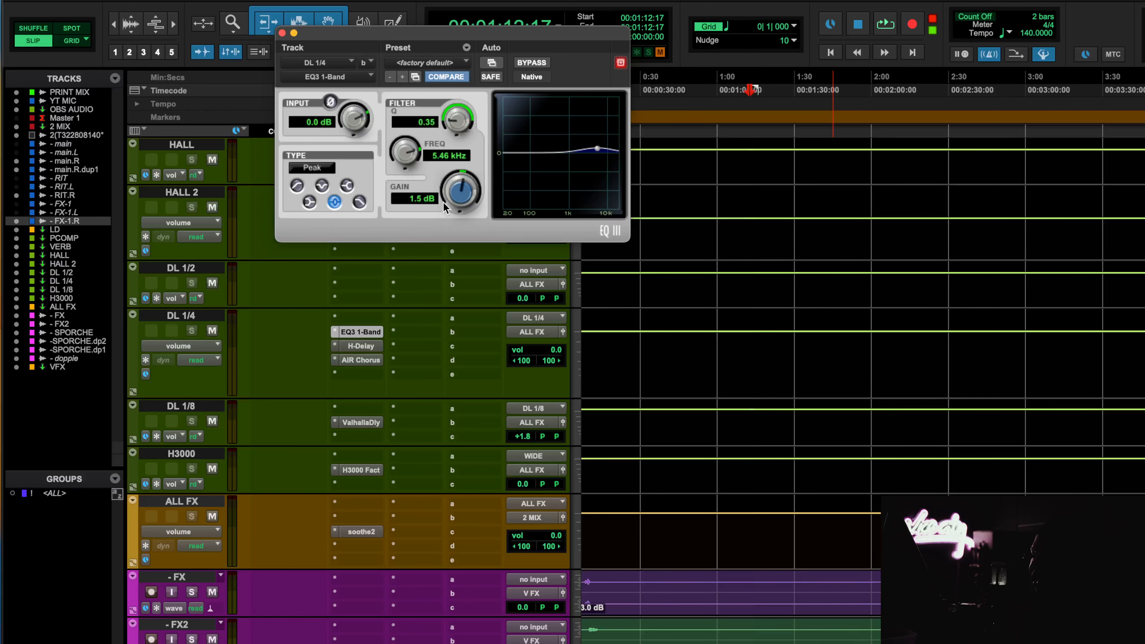
left_click(357, 346)
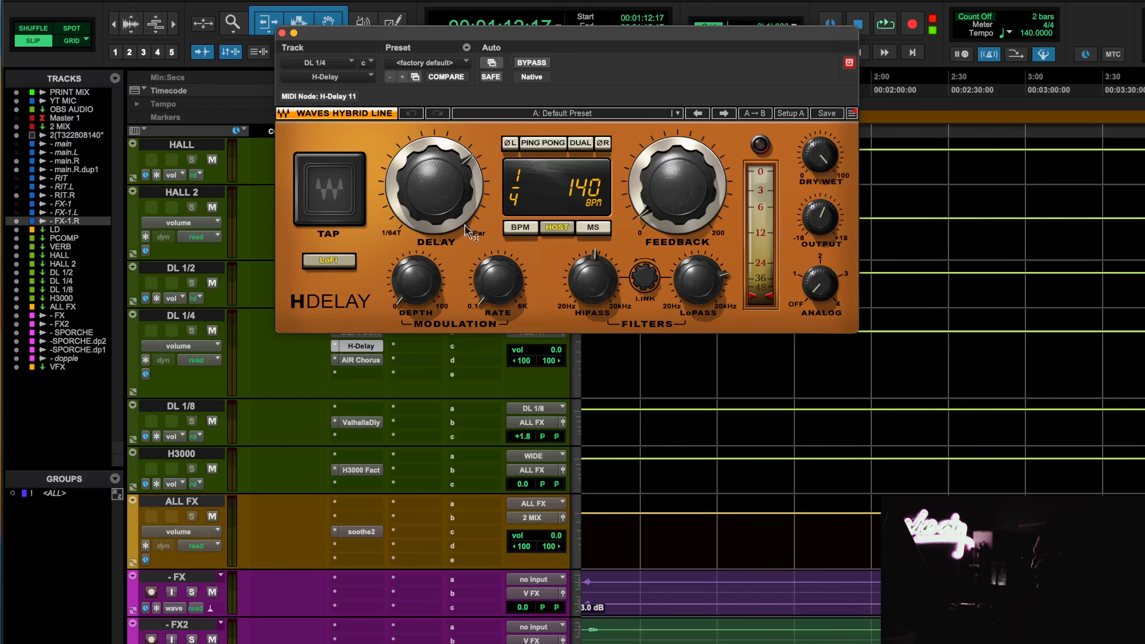
left_click(282, 32)
left_click(375, 356)
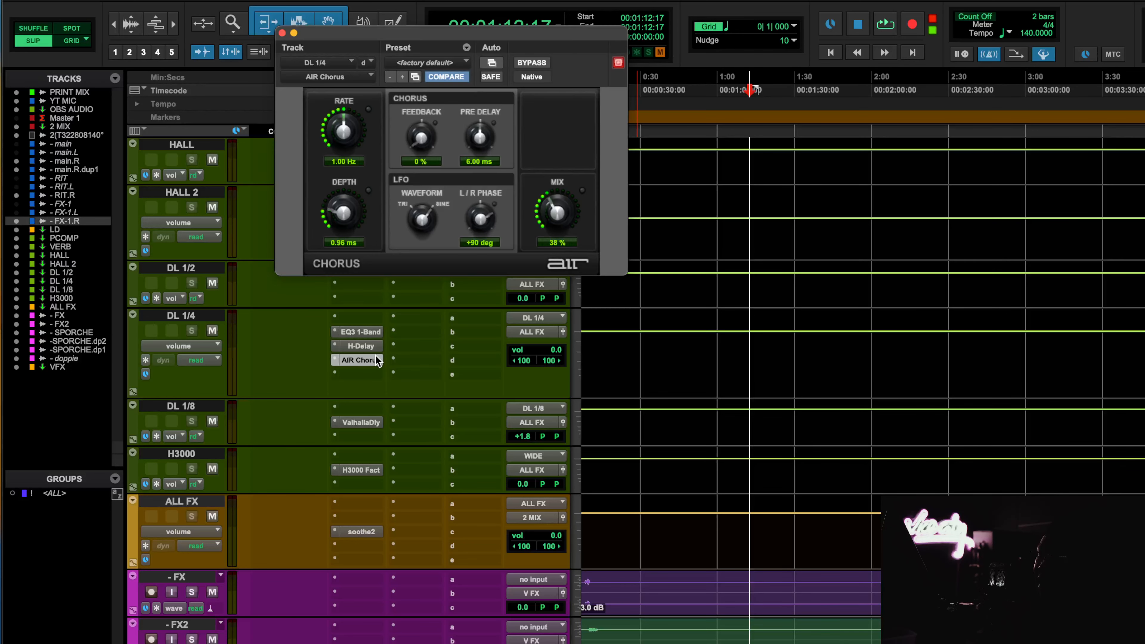
left_click(282, 33)
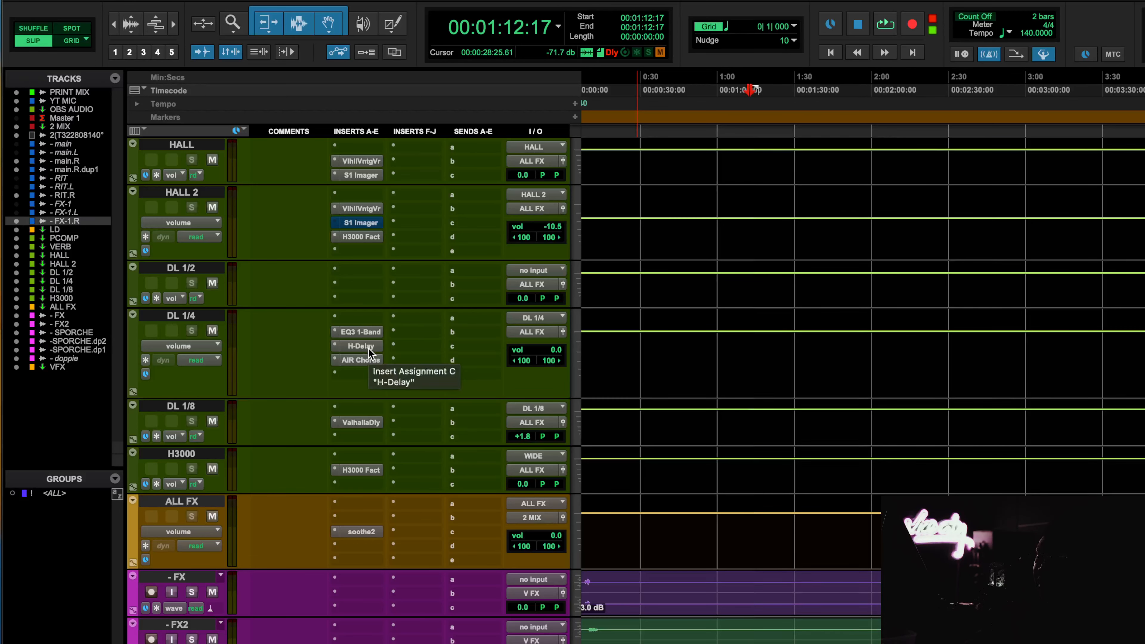
Step: Recheck the Seventh Heaven reverb settings on the VERB track and close its window
scroll(344, 383, "up", 5)
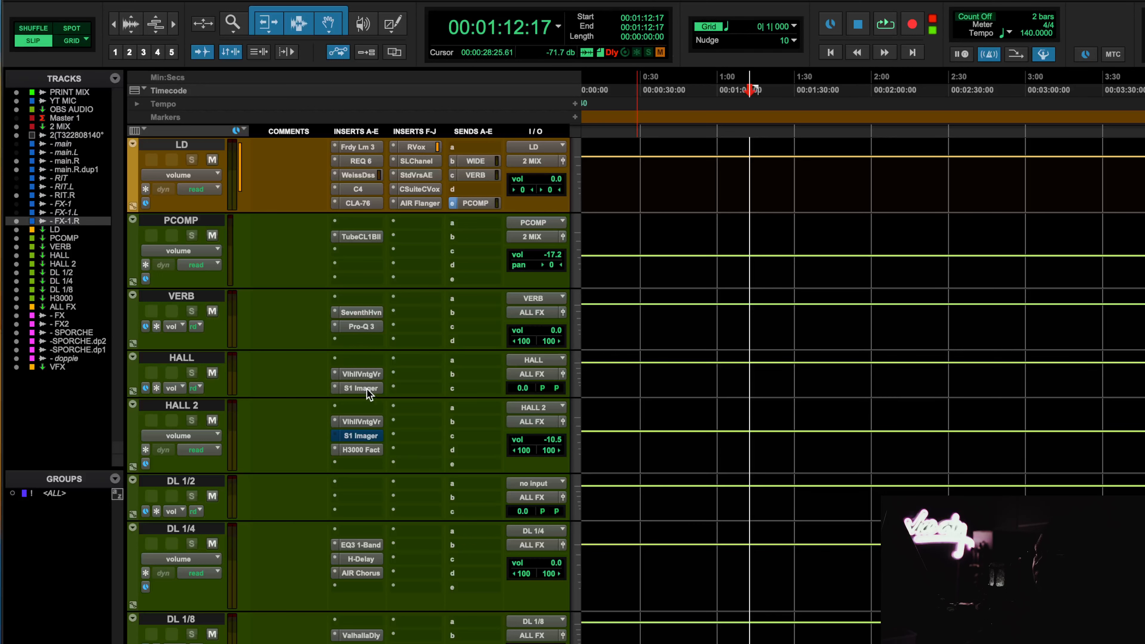
left_click(357, 311)
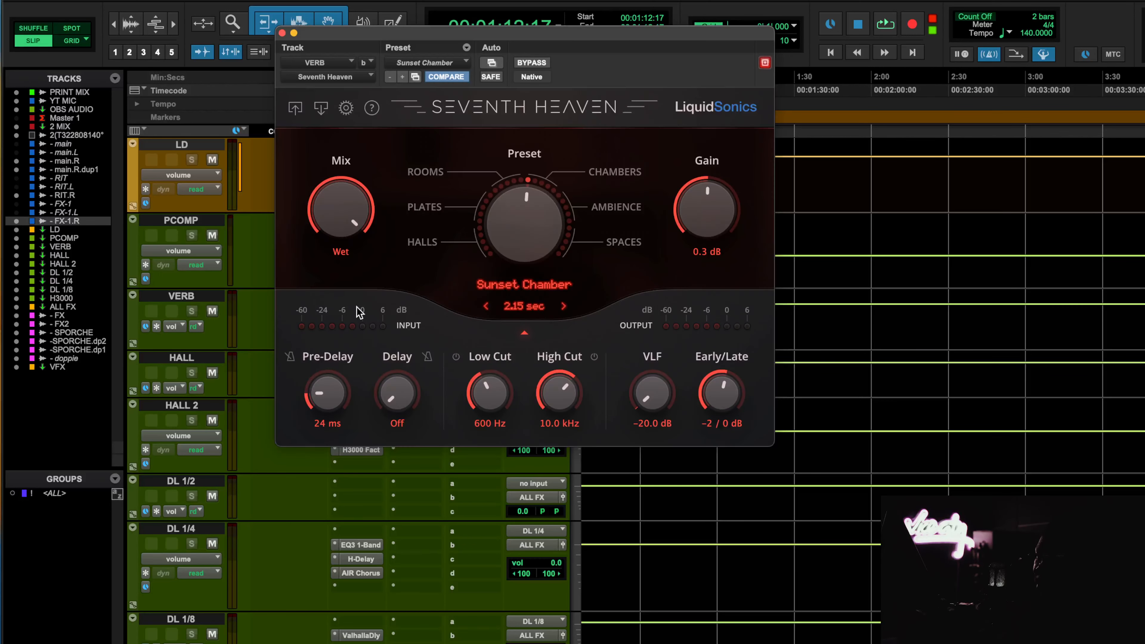
left_click(283, 32)
Step: Inspect the ValhallaDelay settings on the DL 1/8 track and close its window
scroll(399, 217, "down", 4)
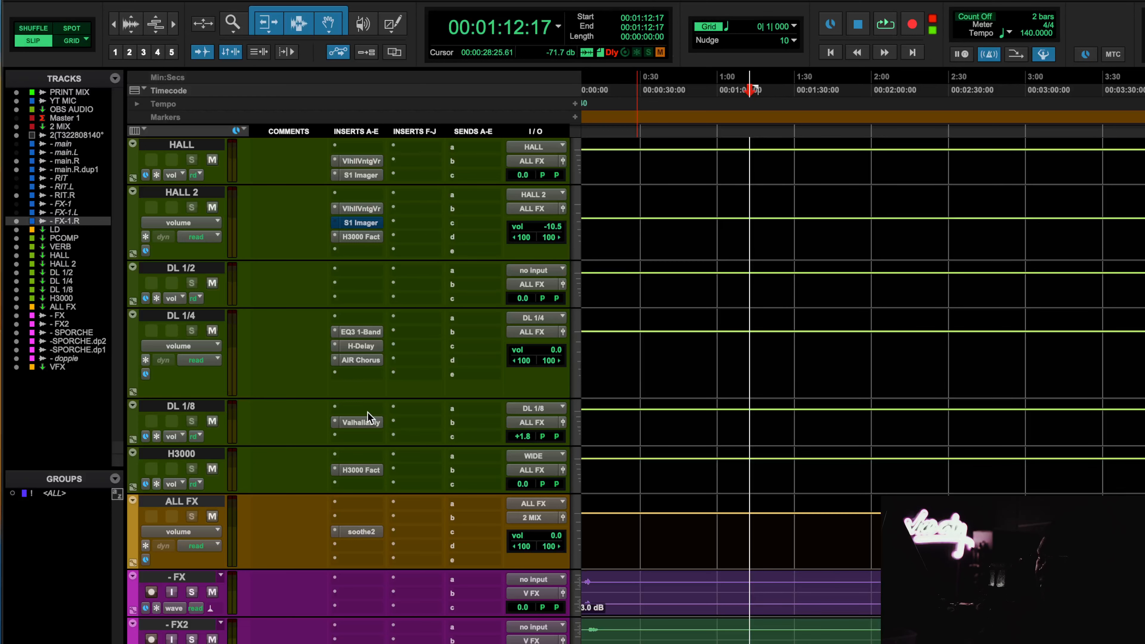
left_click(368, 423)
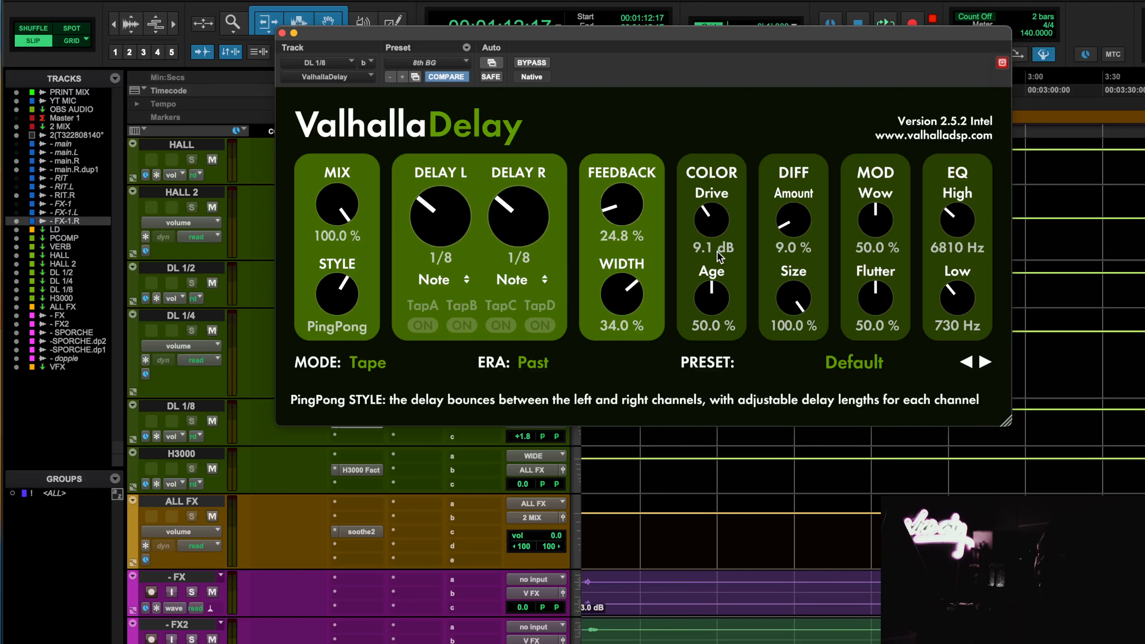
left_click(281, 32)
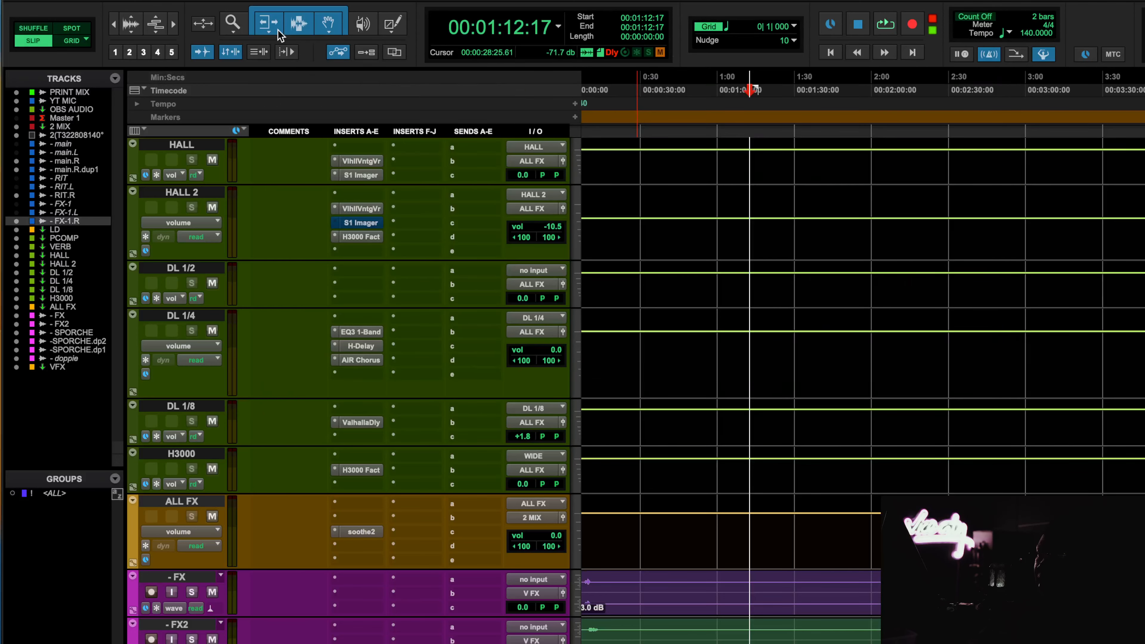
Step: Audition the main.R vocal from 00:00:20:24 with the instrumental track muted, unmute the instrumental and stop playback
scroll(409, 243, "up", 8)
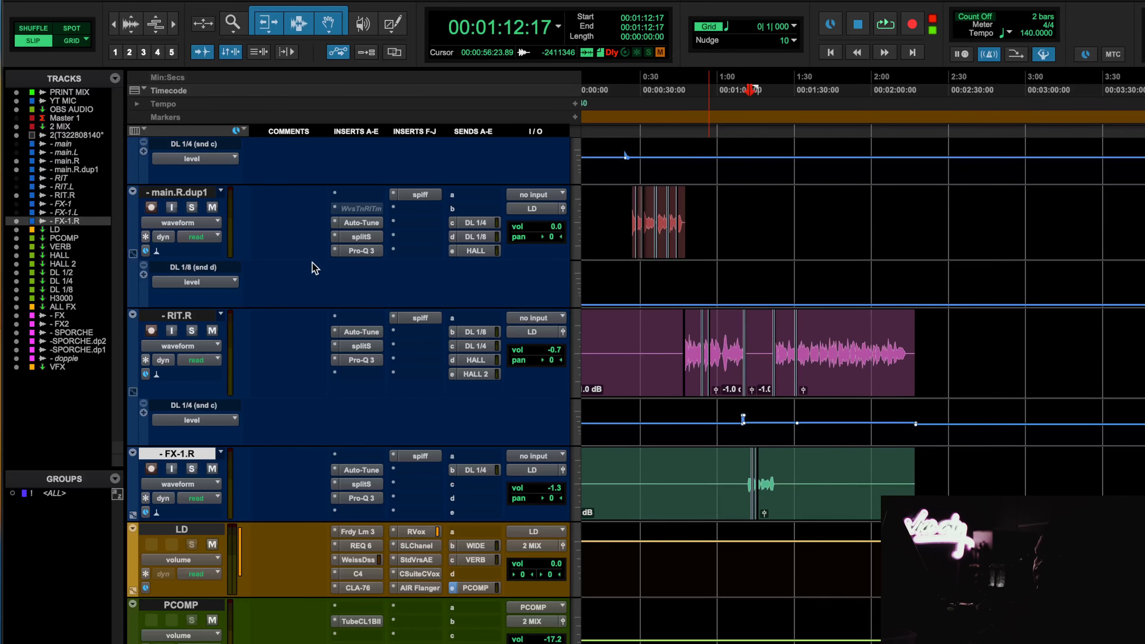
scroll(338, 262, "up", 6)
scroll(632, 487, "up", 4)
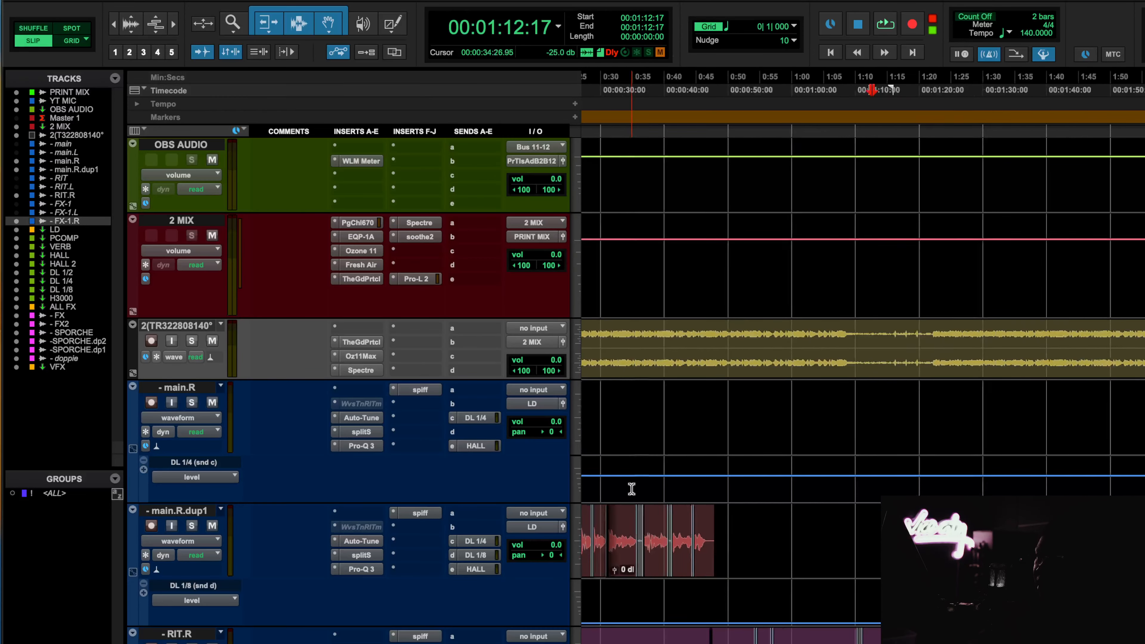
left_click(715, 96)
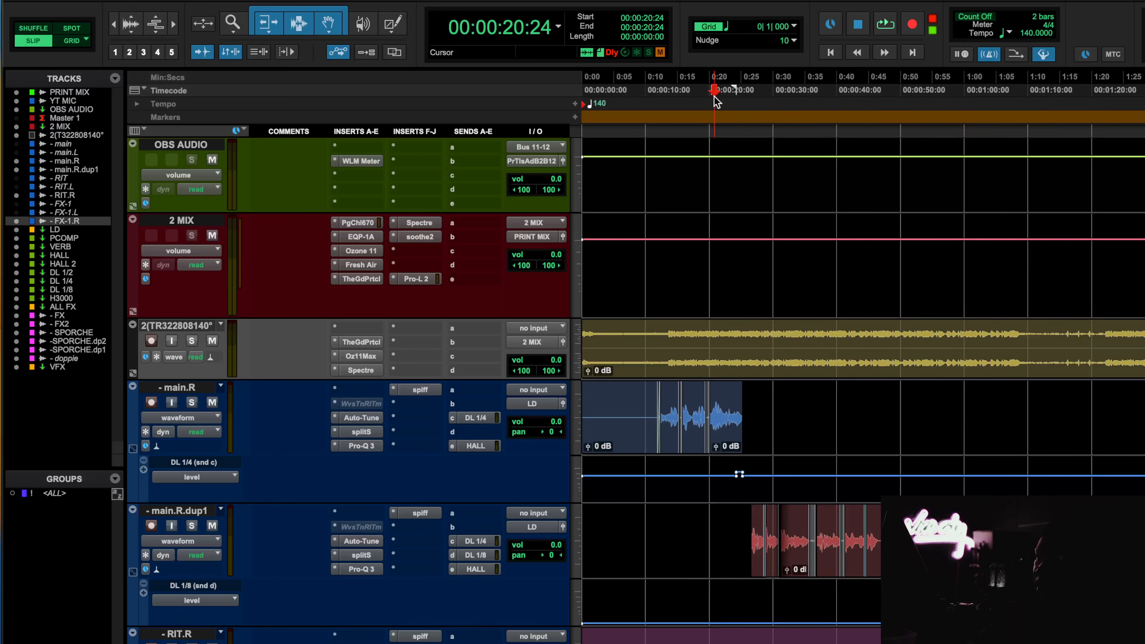
key("space")
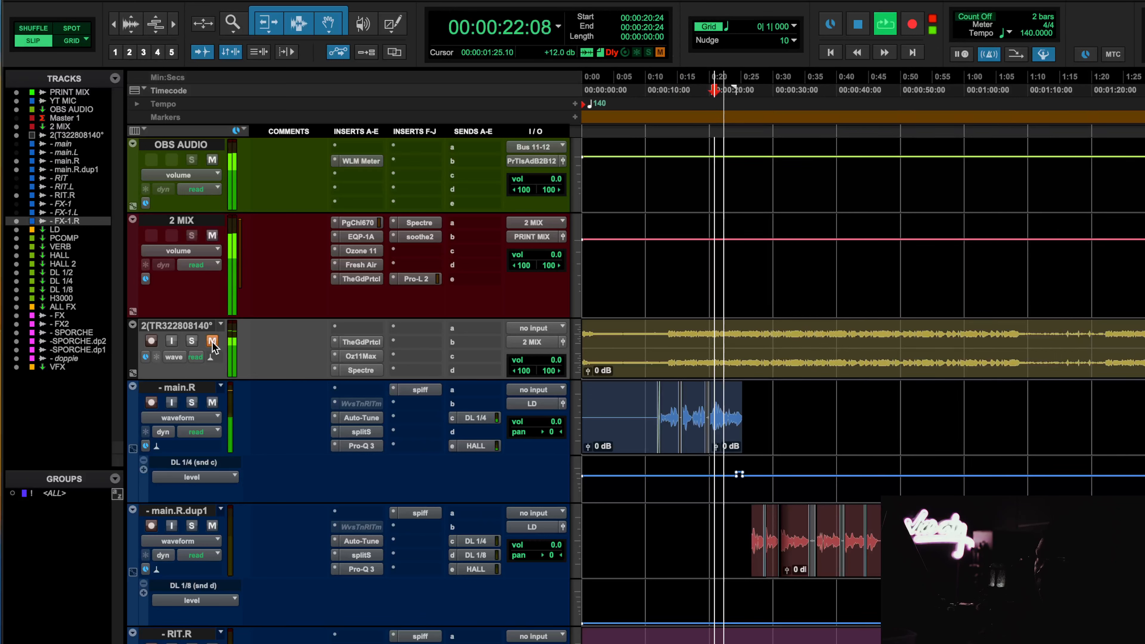
left_click(212, 341)
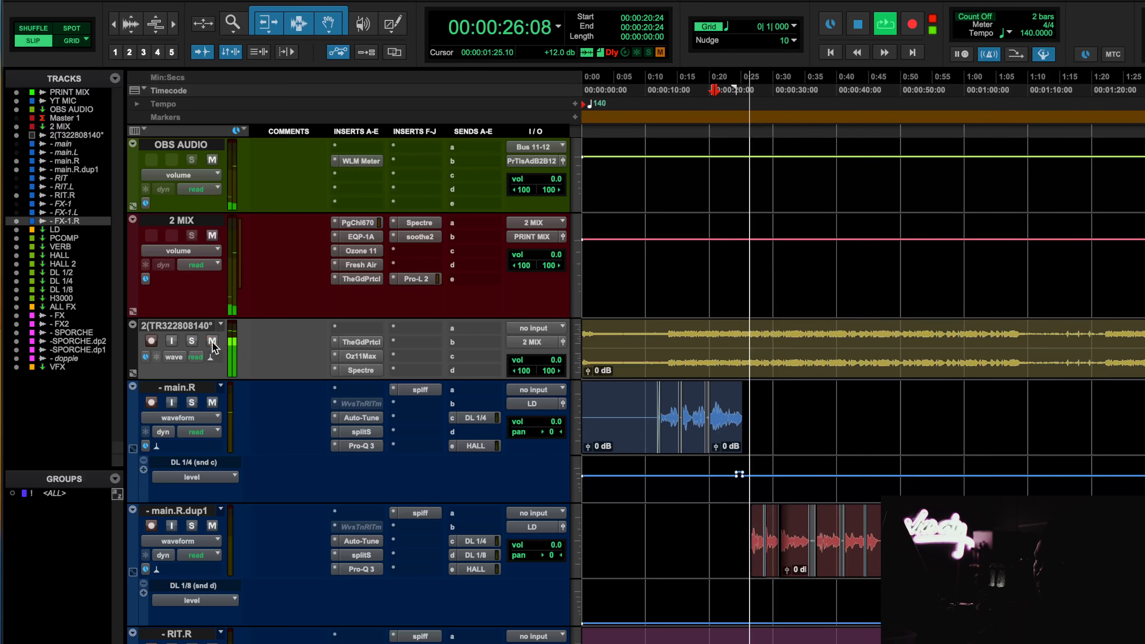
scroll(644, 562, "down", 5)
key("space")
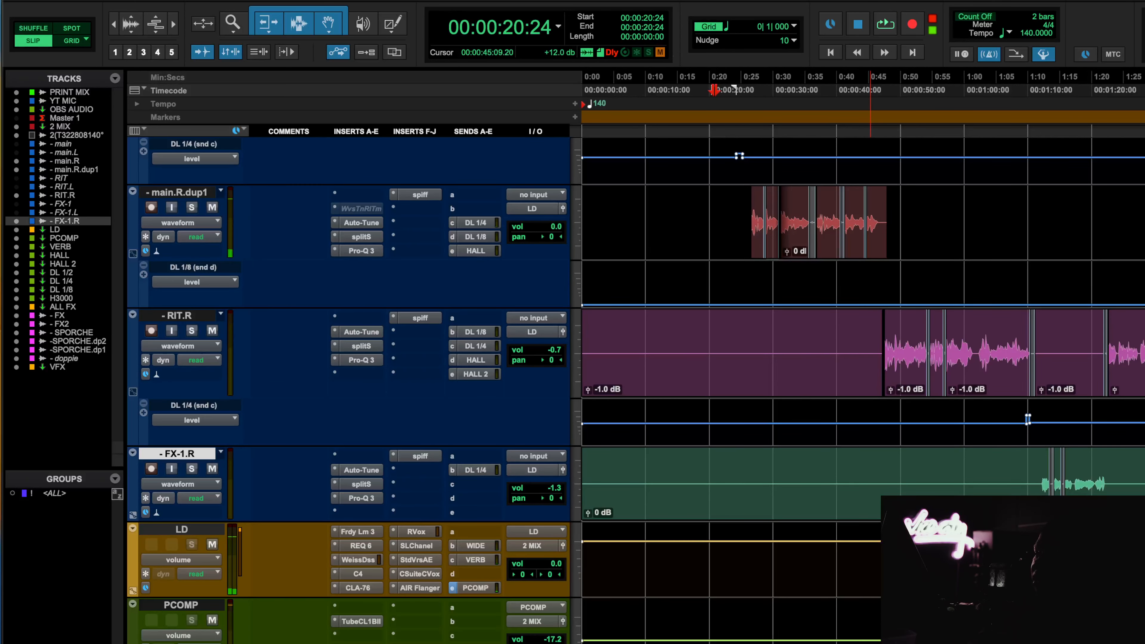
Step: Review the vocal tracks' effect sends and inspect the H3000 Factory micropitch shift settings on the H3000 track, closing its window
scroll(644, 558, "down", 3)
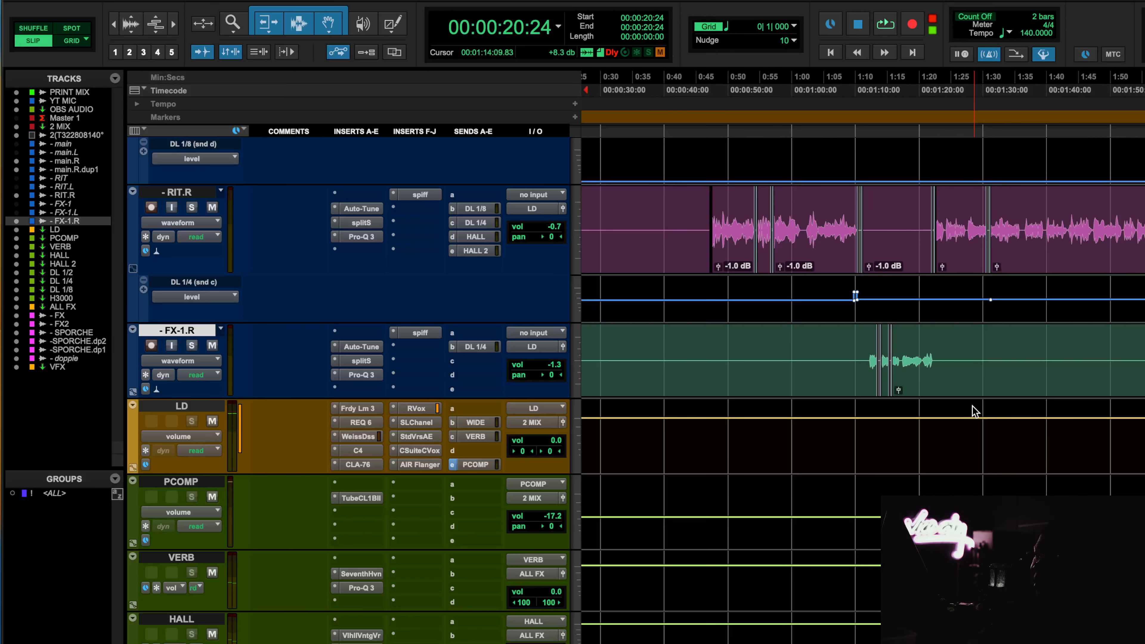
scroll(975, 410, "down", 1)
scroll(975, 410, "left", 3)
scroll(976, 410, "down", 8)
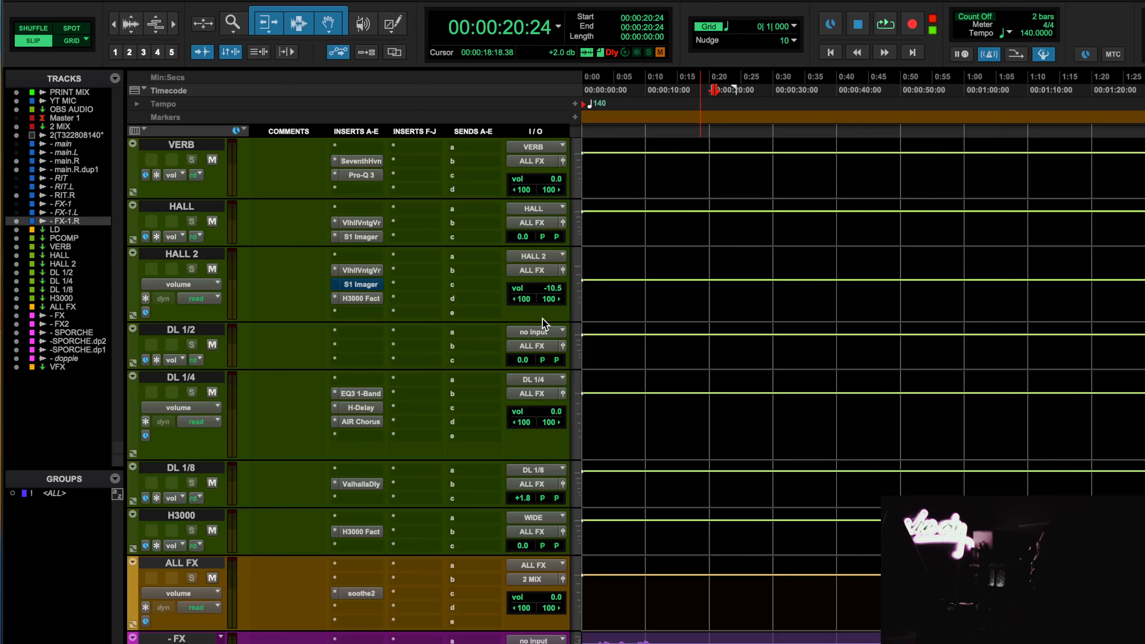
scroll(807, 318, "up", 10)
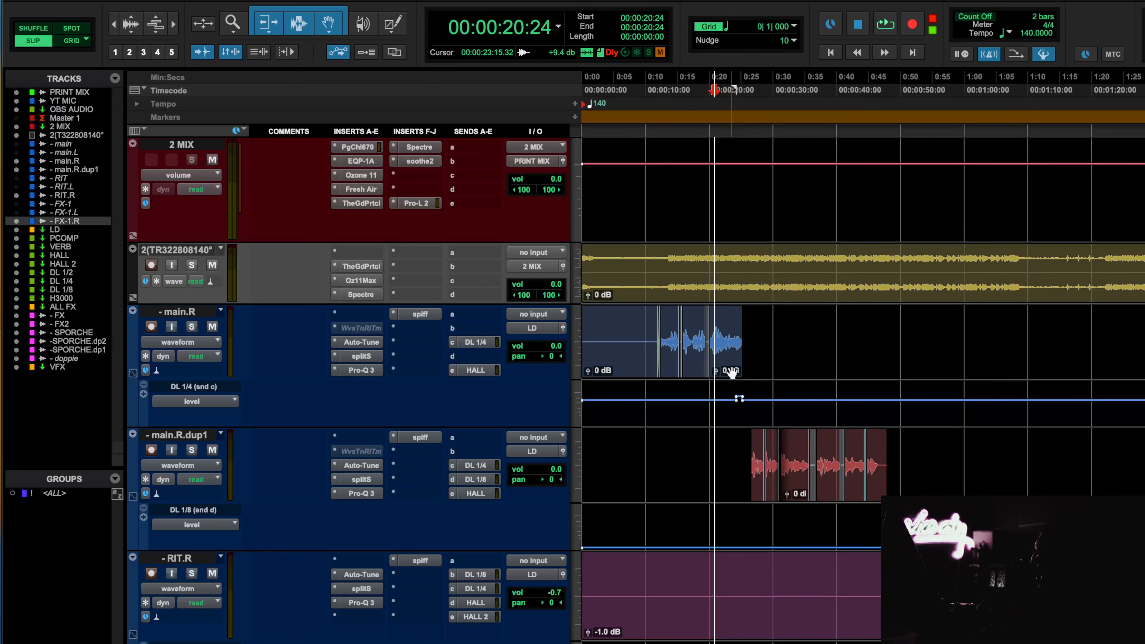
scroll(740, 317, "down", 15)
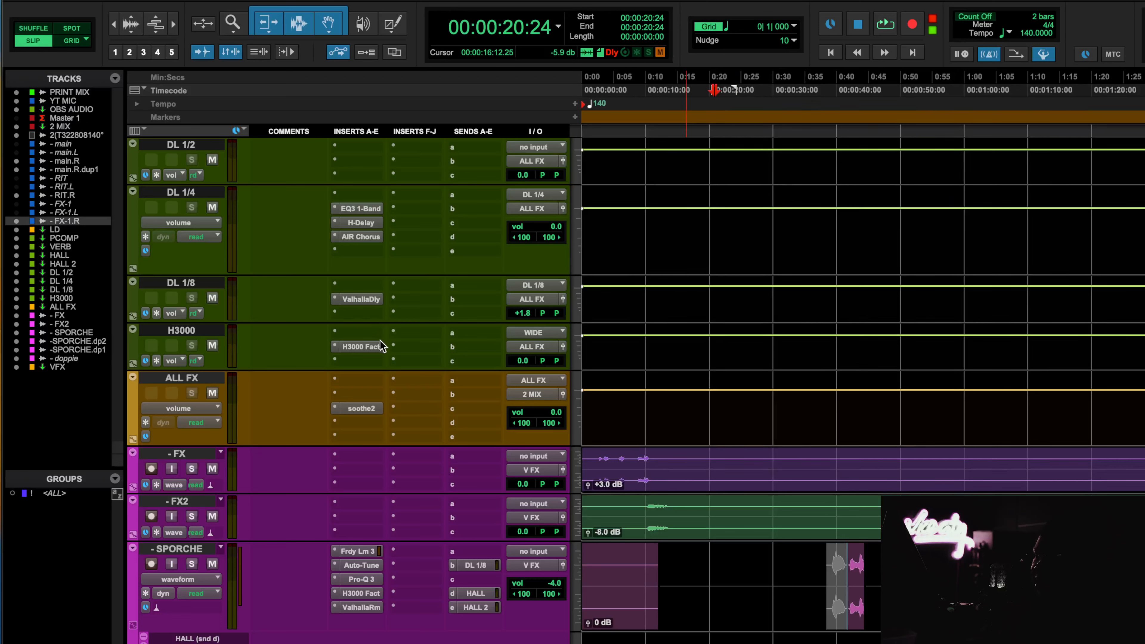
left_click(360, 347)
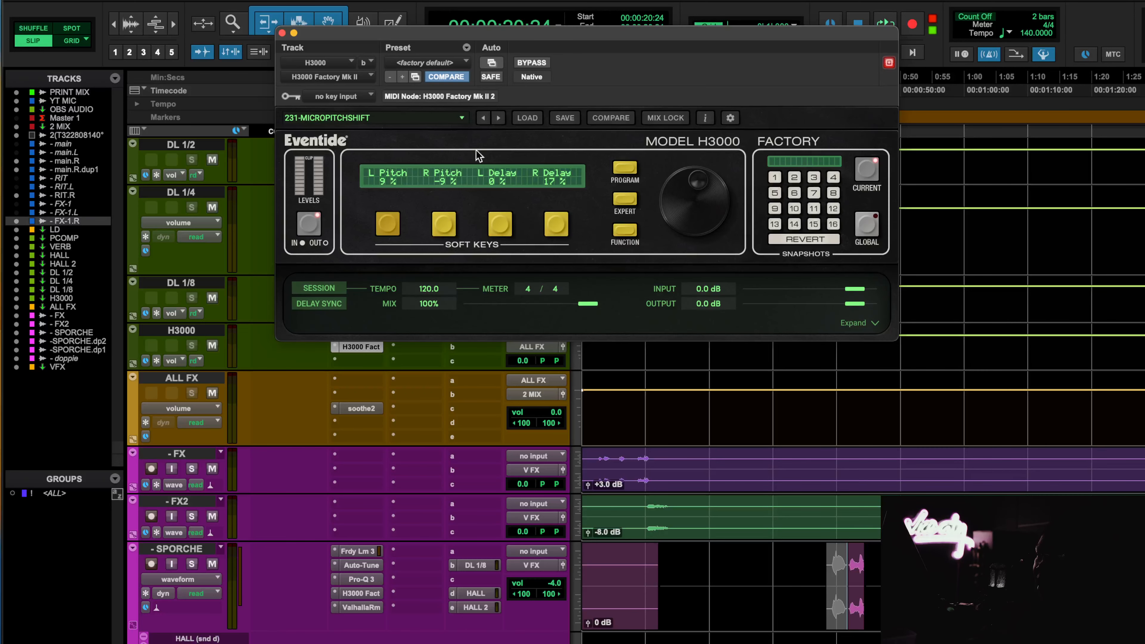
left_click(282, 32)
Step: Open soothe2 on the ALL FX bus and examine its settings and the effect tracks routed into the bus
scroll(614, 297, "up", 5)
scroll(615, 298, "down", 5)
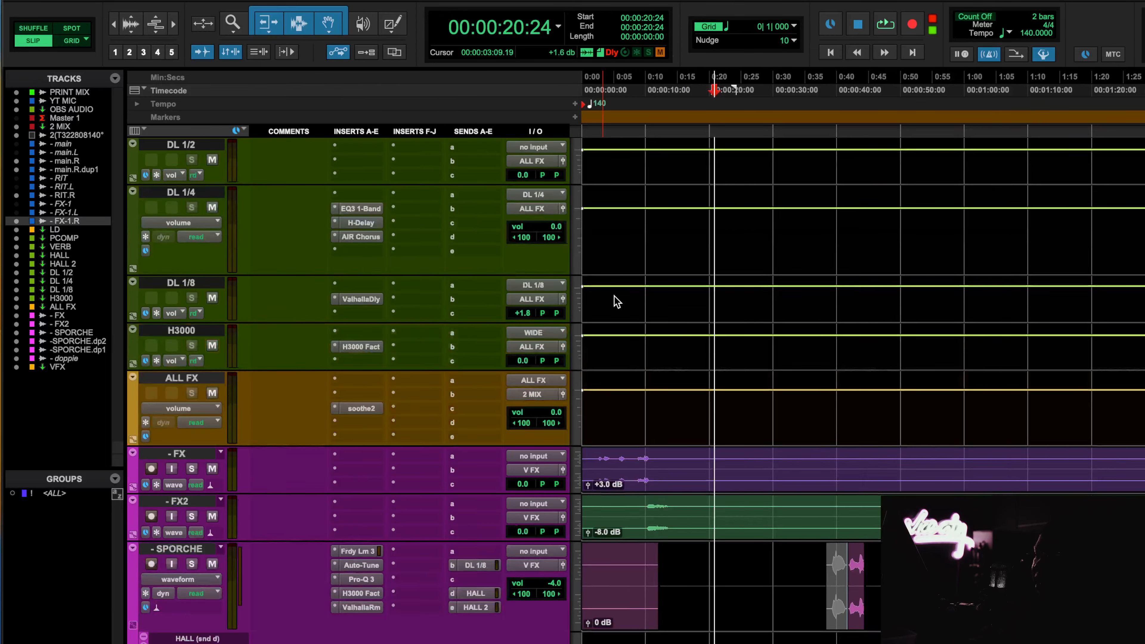
scroll(615, 299, "up", 5)
scroll(615, 299, "down", 6)
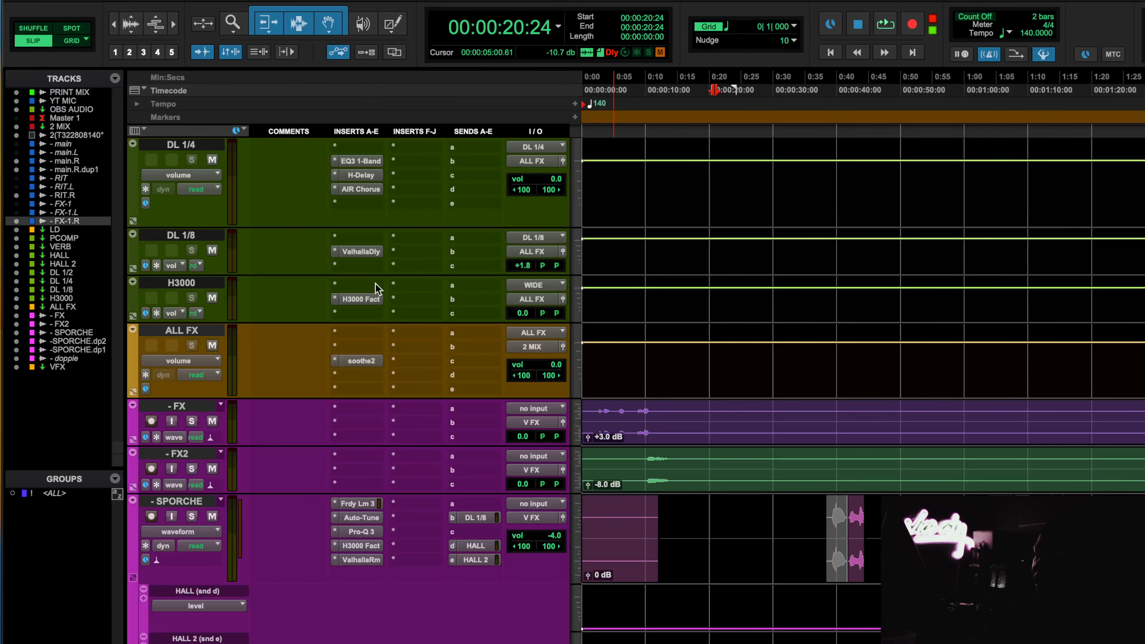
left_click(353, 361)
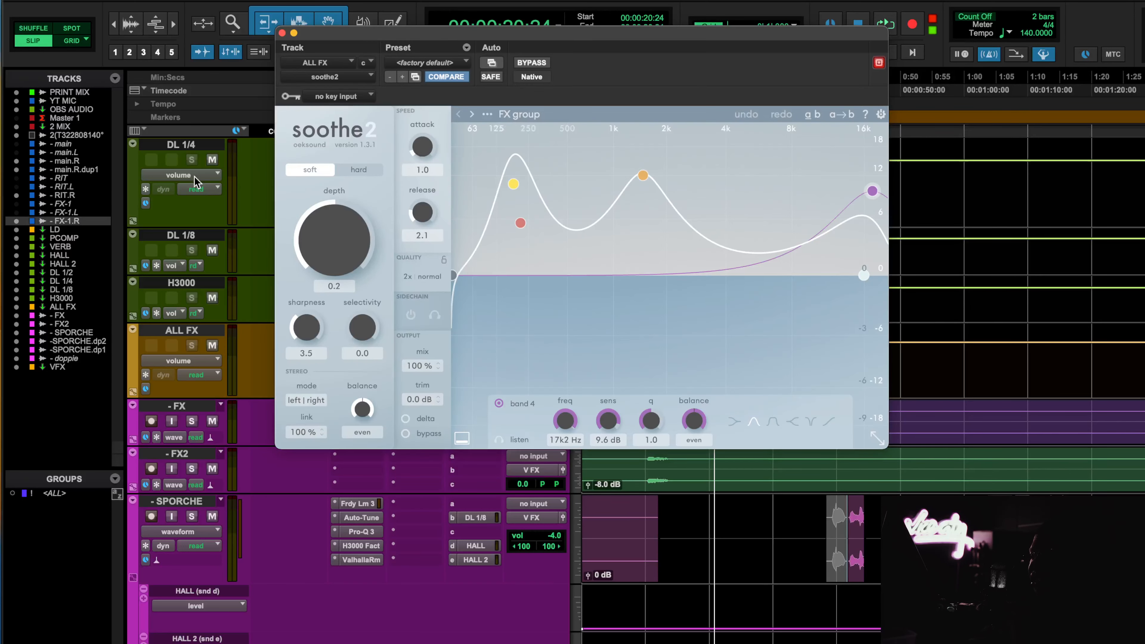
scroll(206, 301, "up", 3)
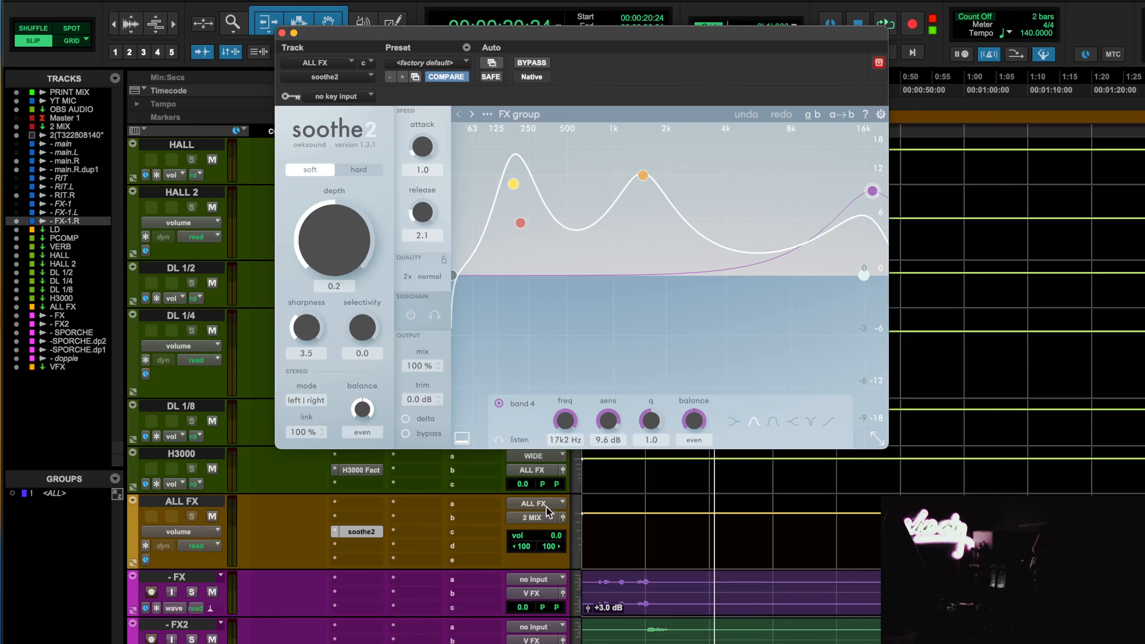
Step: Audition the ALL FX bus with soothe2 bypassed and re-enabled, stop playback, and close the plugin after a final check
key("space")
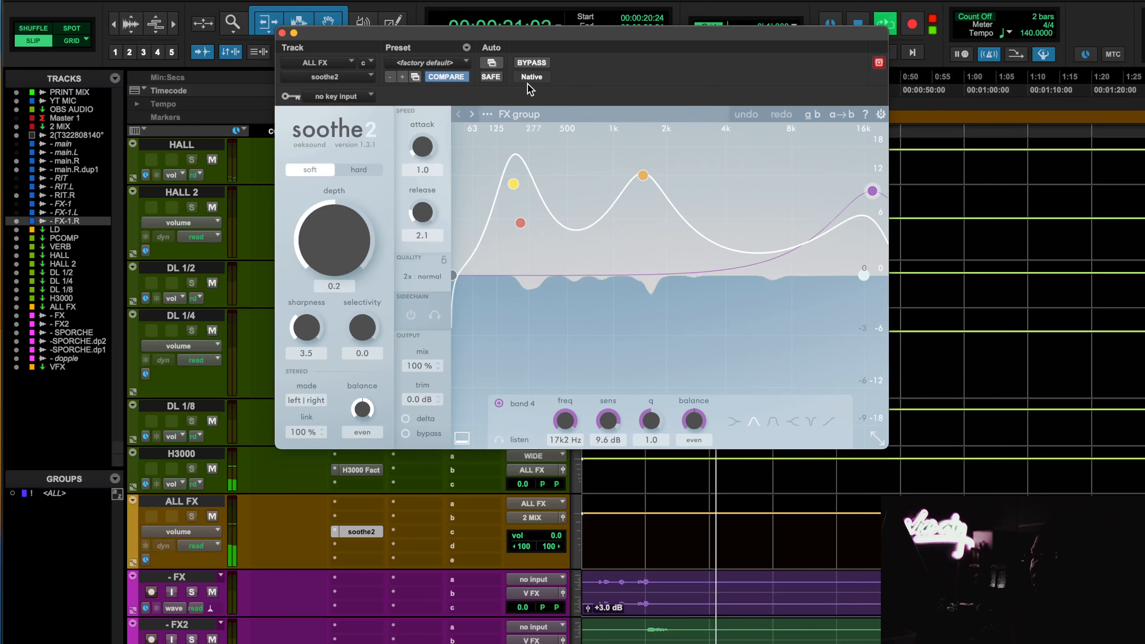
left_click(533, 64)
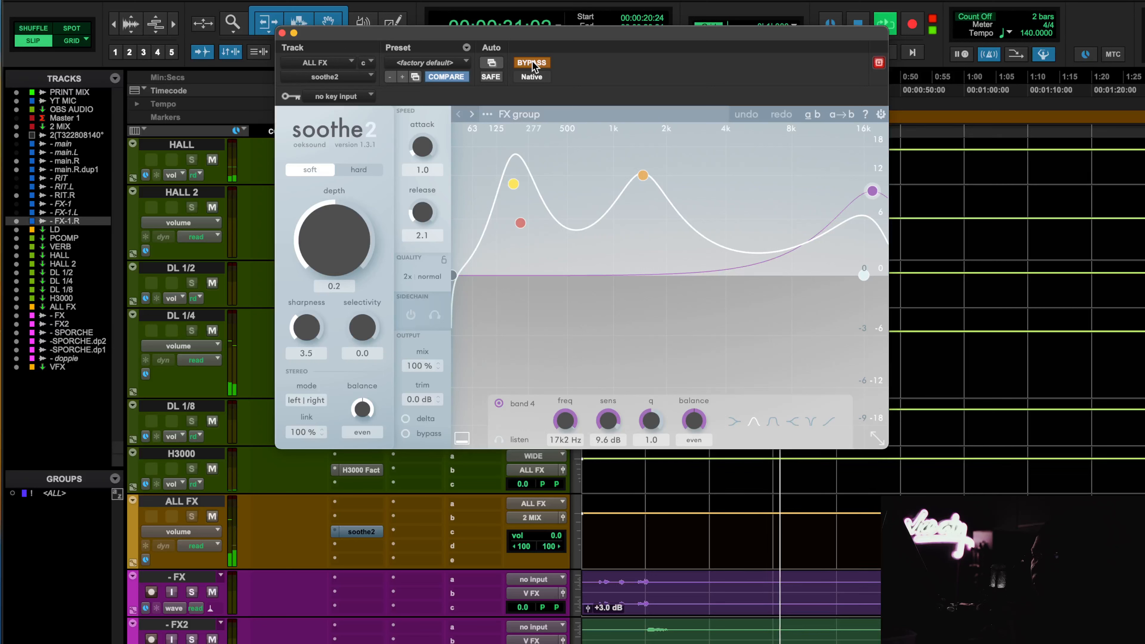
left_click(532, 63)
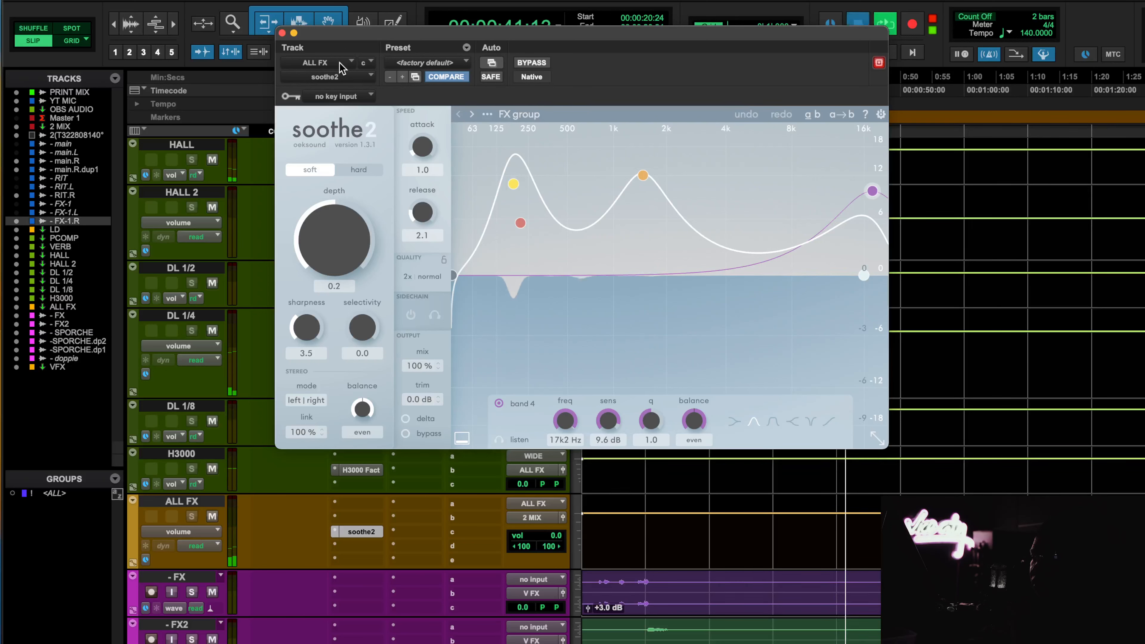
key("space")
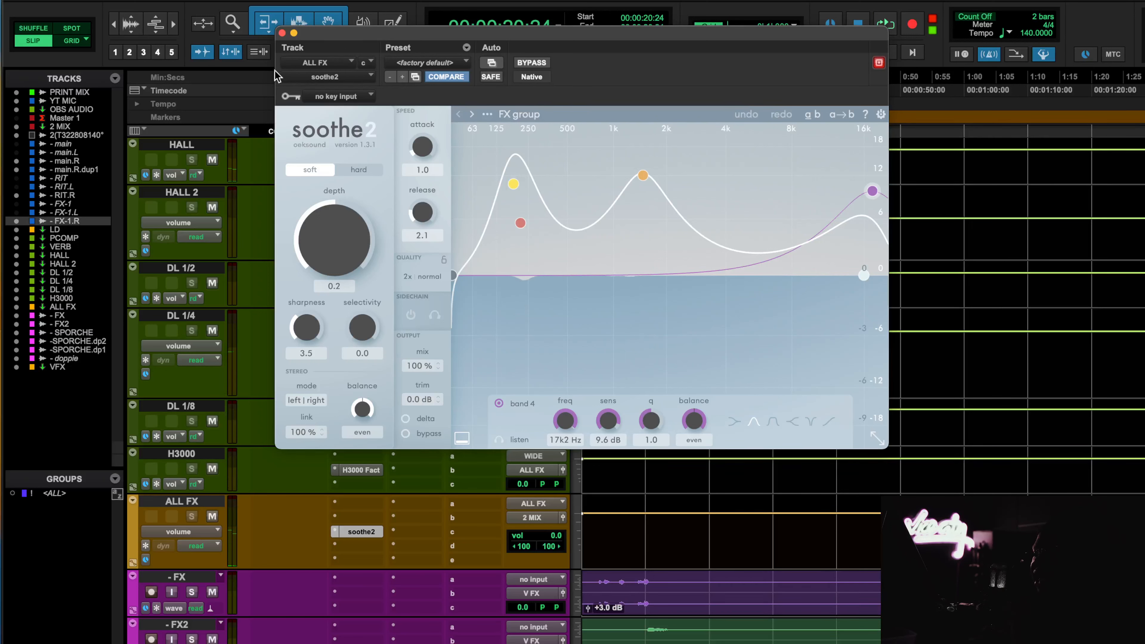
left_click(282, 33)
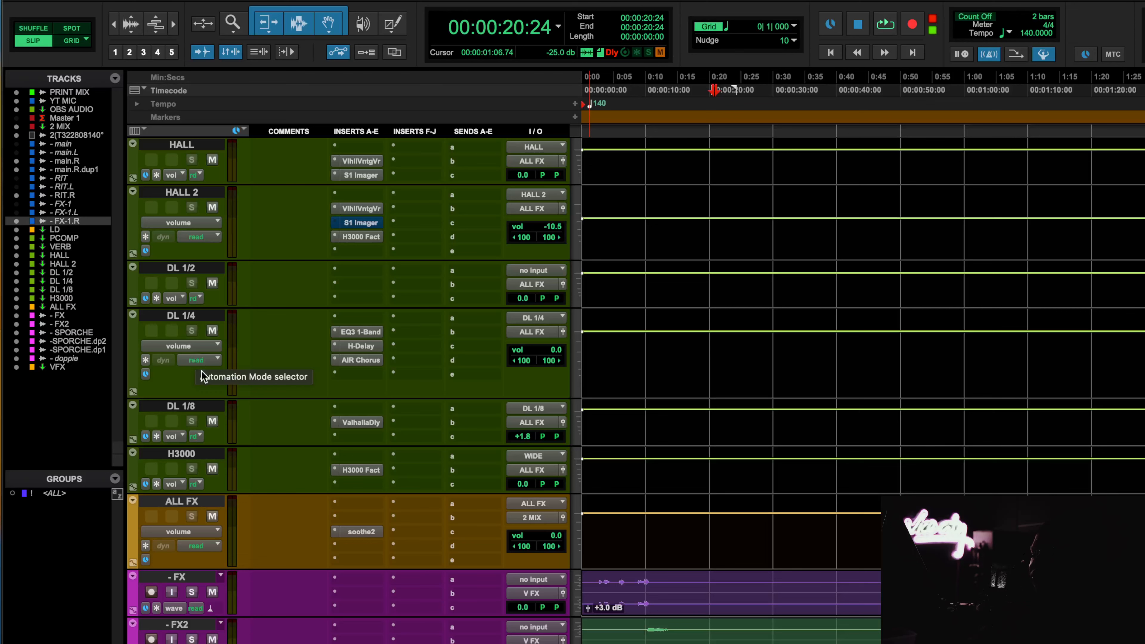
left_click(365, 533)
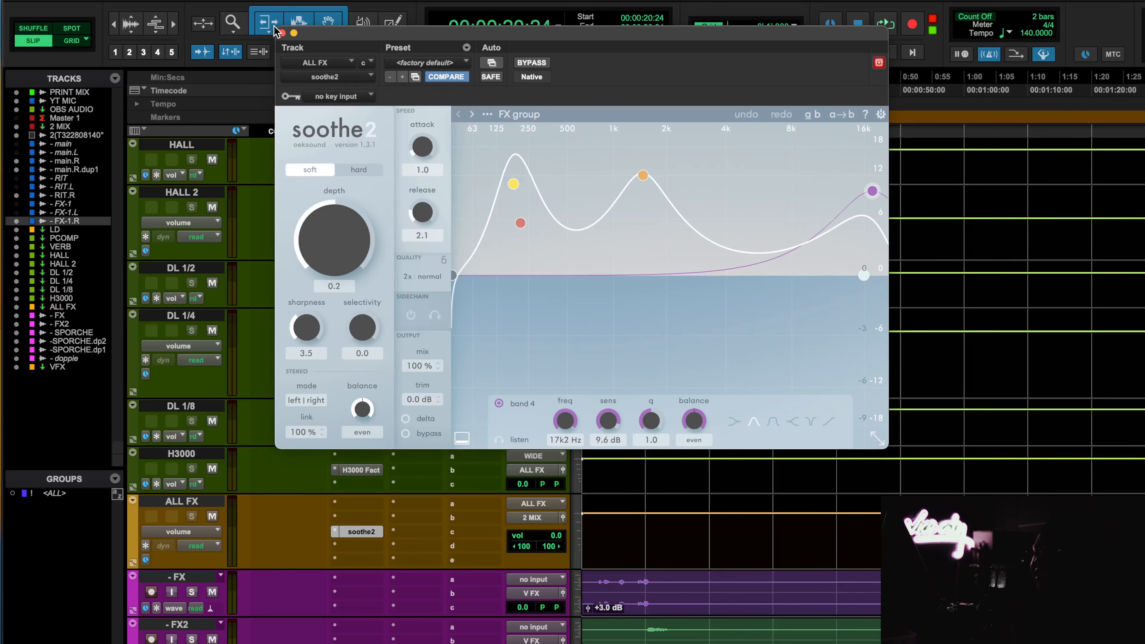
left_click(282, 33)
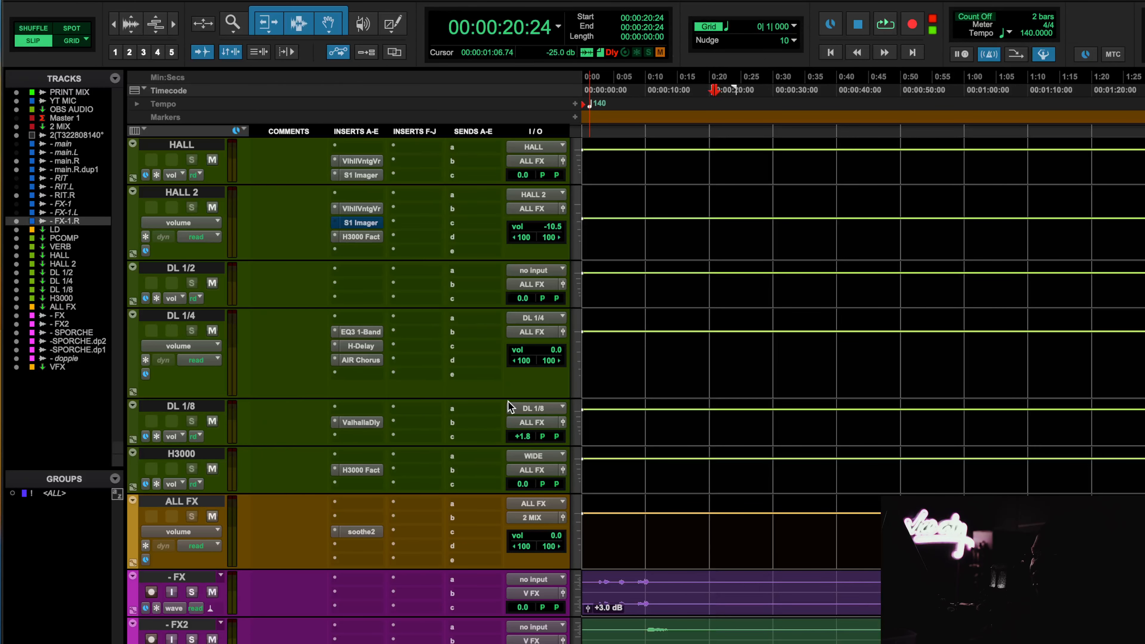
Step: Place the playhead at 00:00:02:06 near the song's start and look over the FX and SPORCHE tracks
scroll(508, 402, "down", 10)
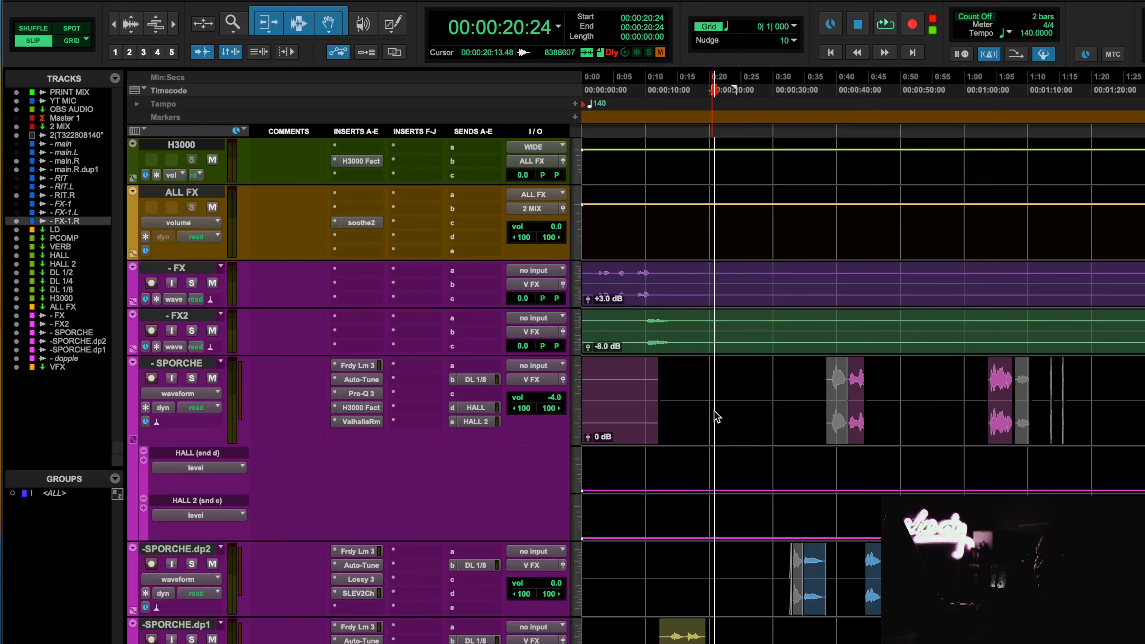
left_click(596, 149)
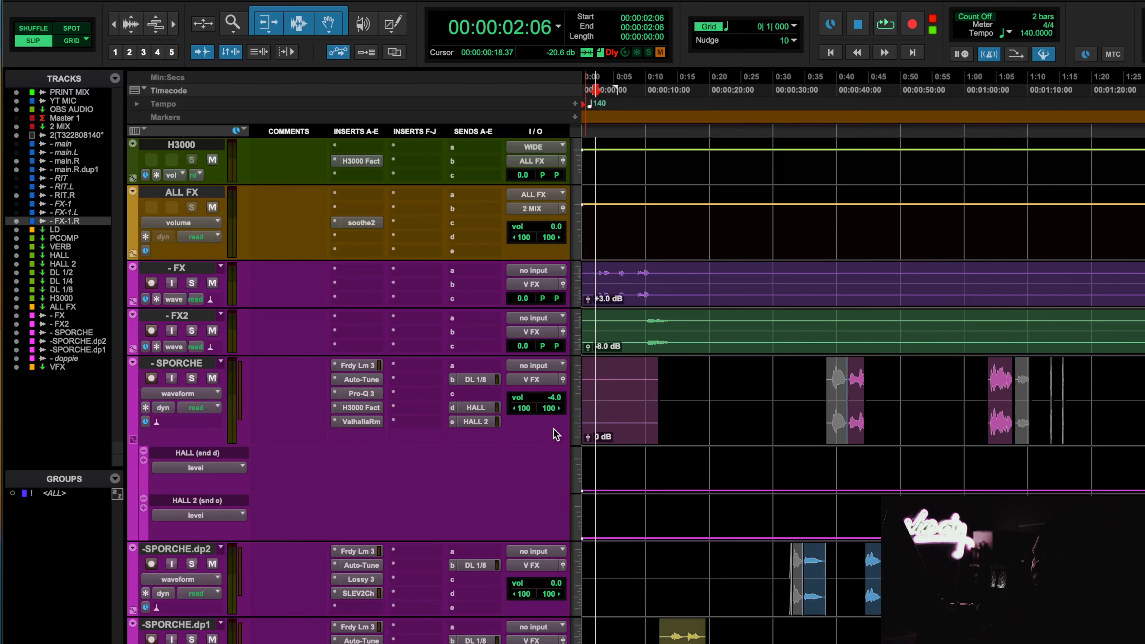
scroll(562, 455, "down", 5)
scroll(392, 488, "up", 15)
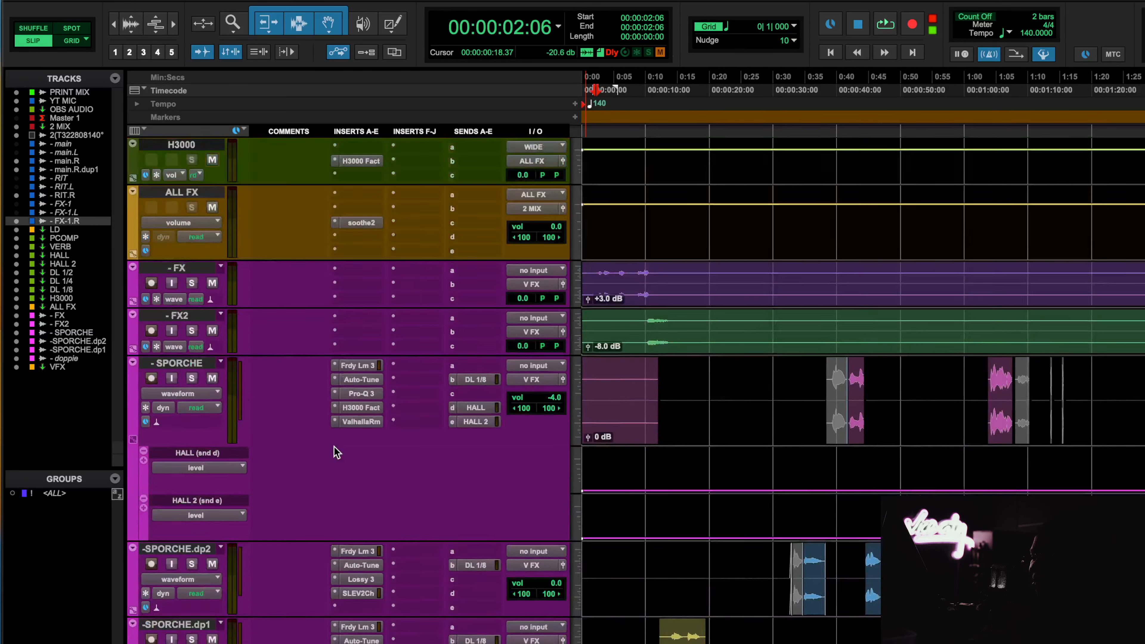
Step: Open ValhallaRoom on the SPORCHE track, examine its reverb settings, and close the plugin window
scroll(231, 376, "down", 10)
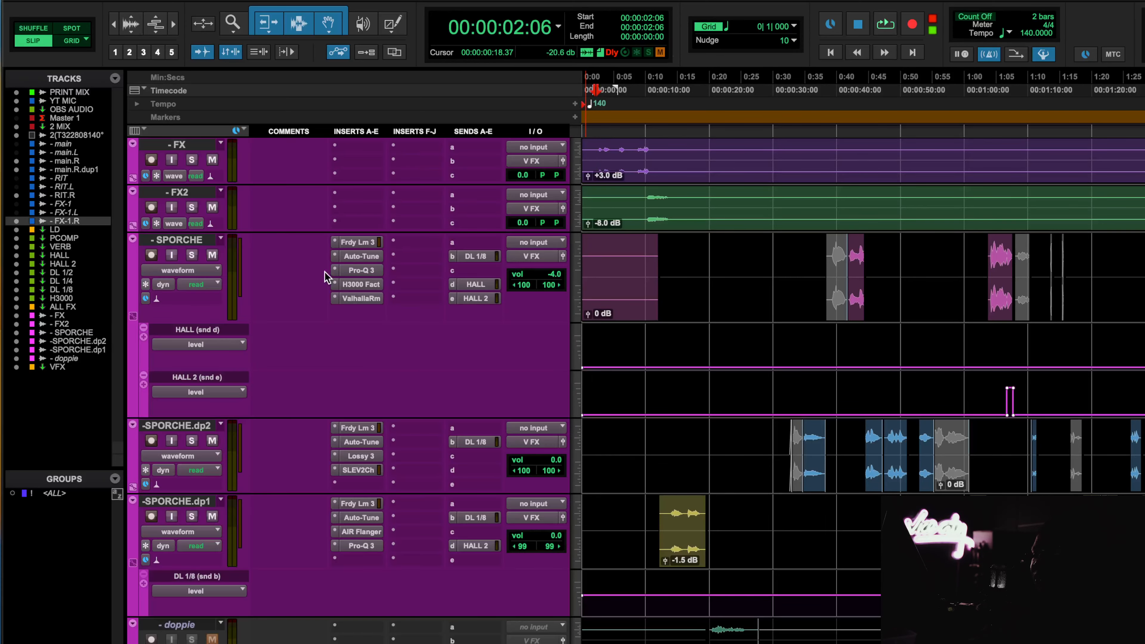
left_click(360, 299)
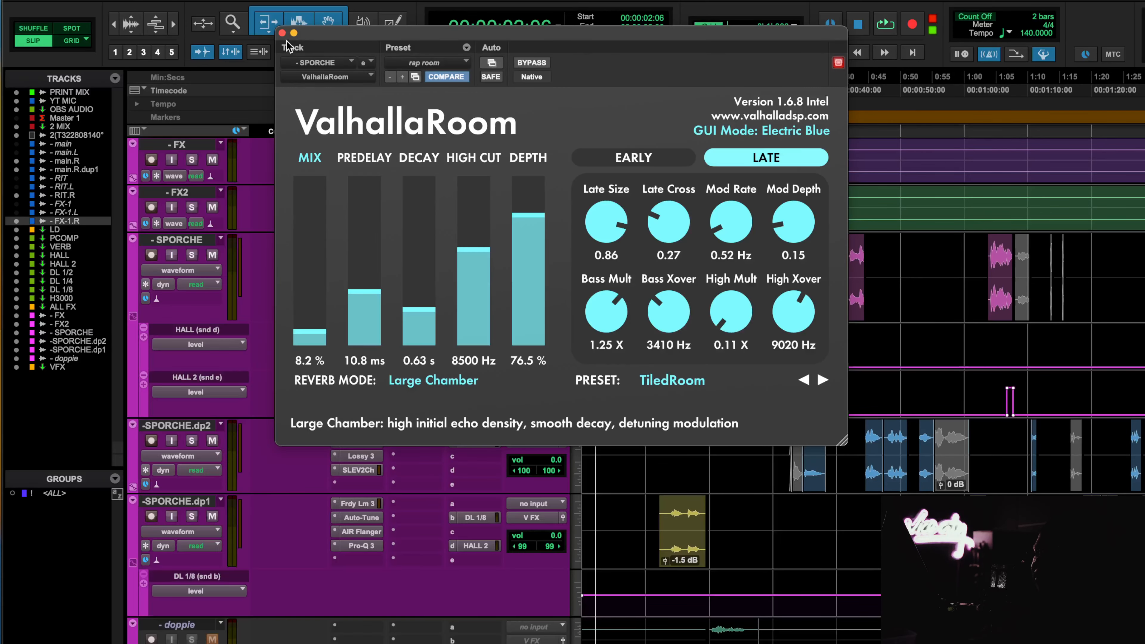
left_click_drag(283, 36, 283, 36)
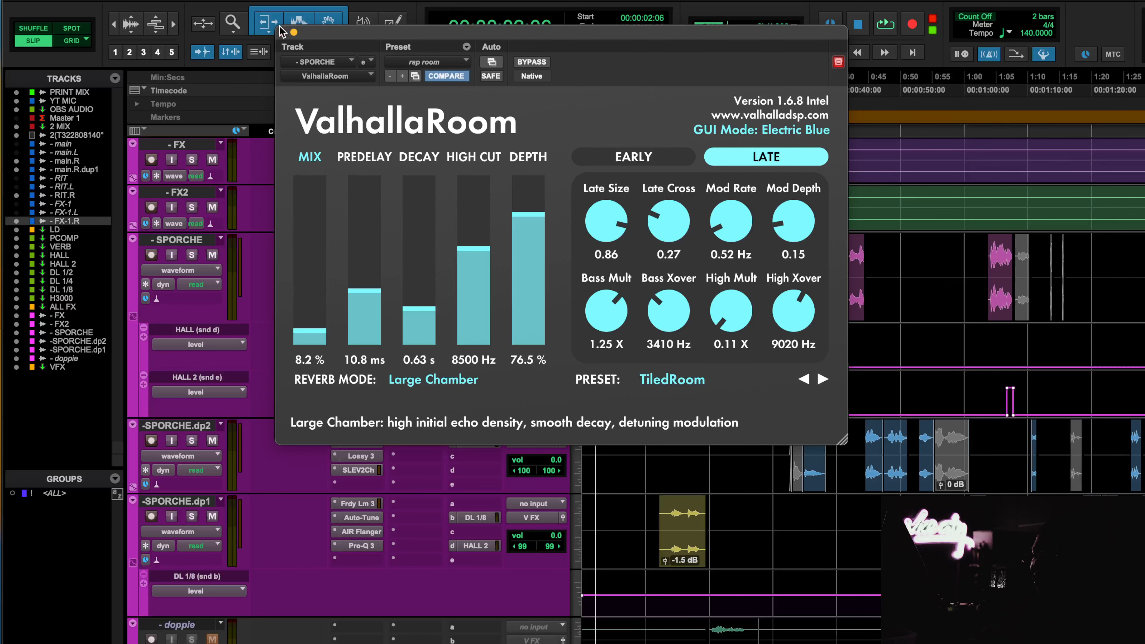
left_click(283, 32)
scroll(436, 311, "up", 5)
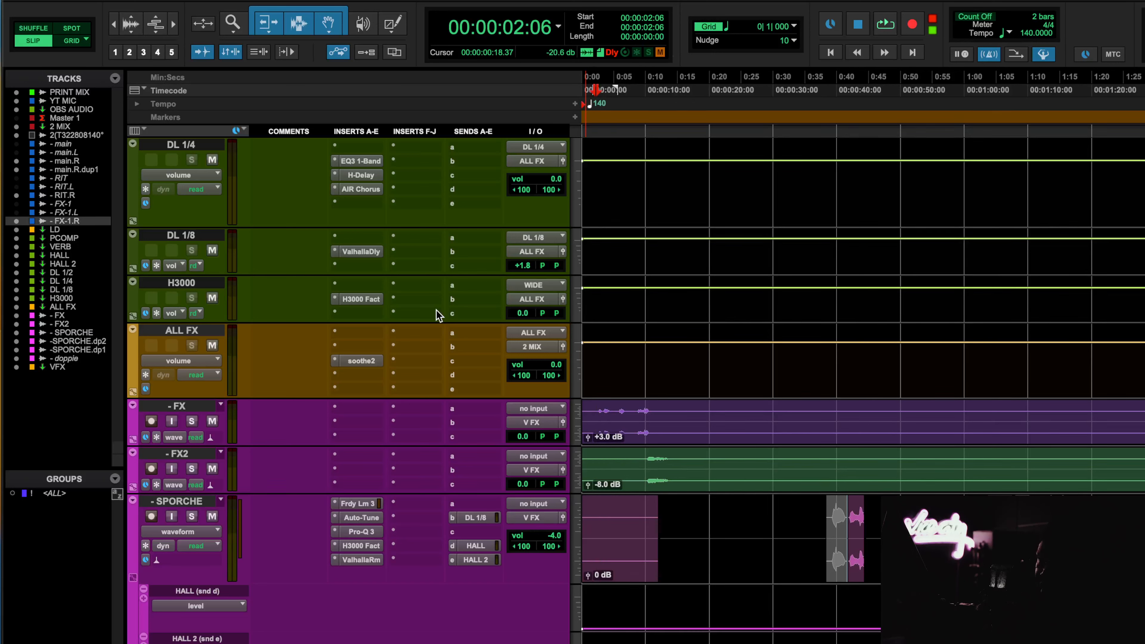
Step: Place the playhead at 00:00:38:28, at the start of the SPORCHE track's first vocal clips
scroll(706, 430, "down", 3)
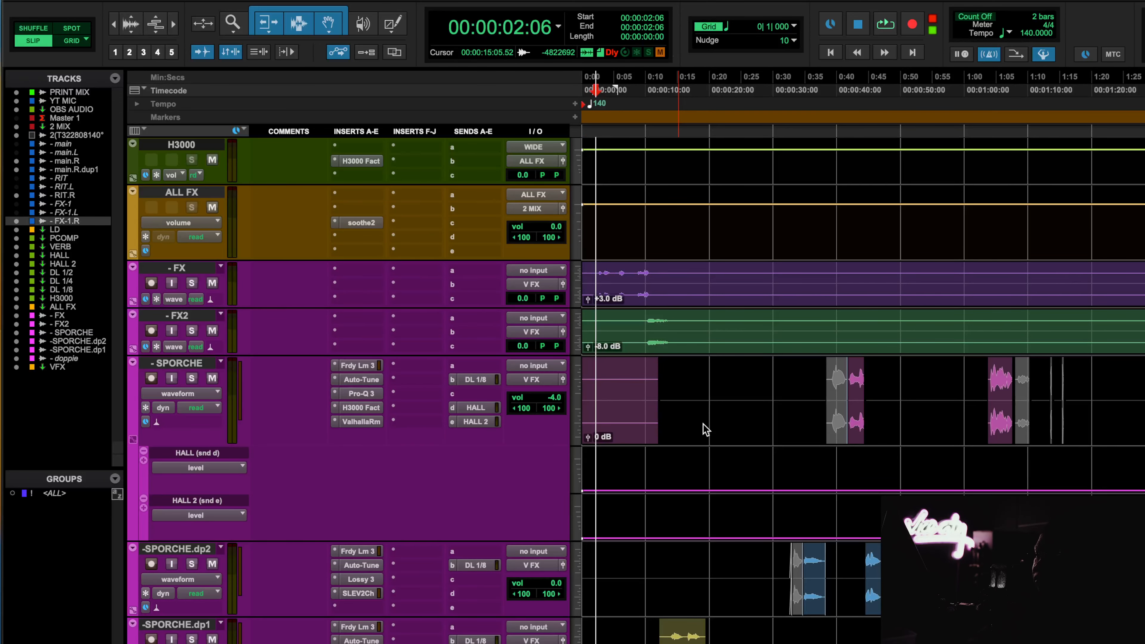
scroll(706, 430, "down", 2)
left_click(830, 84)
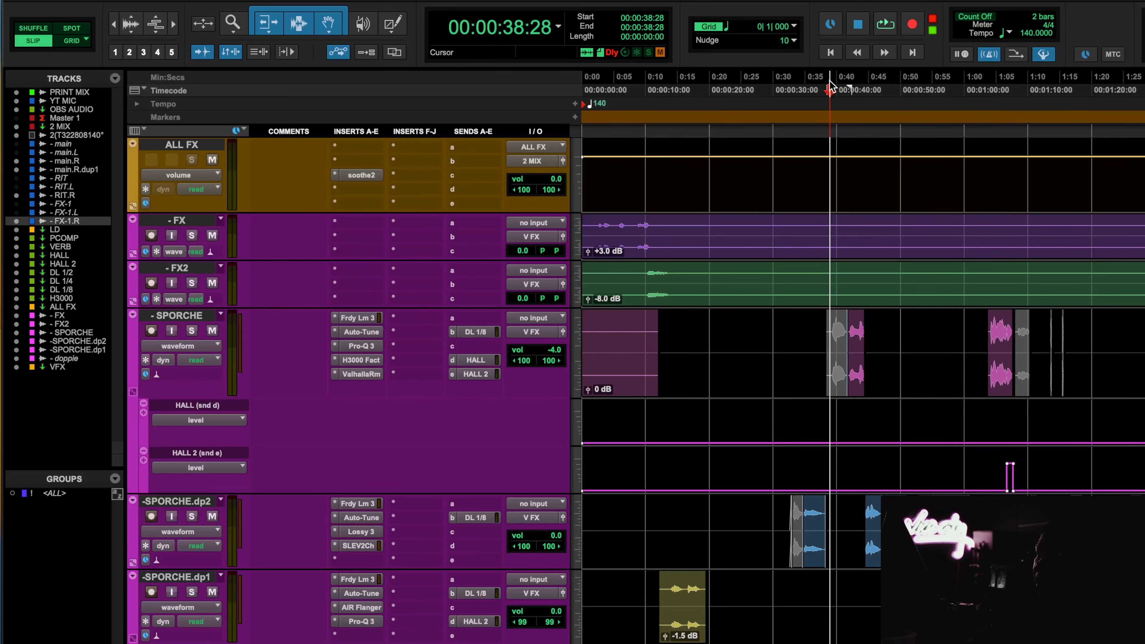
key("r")
scroll(783, 371, "right", 3)
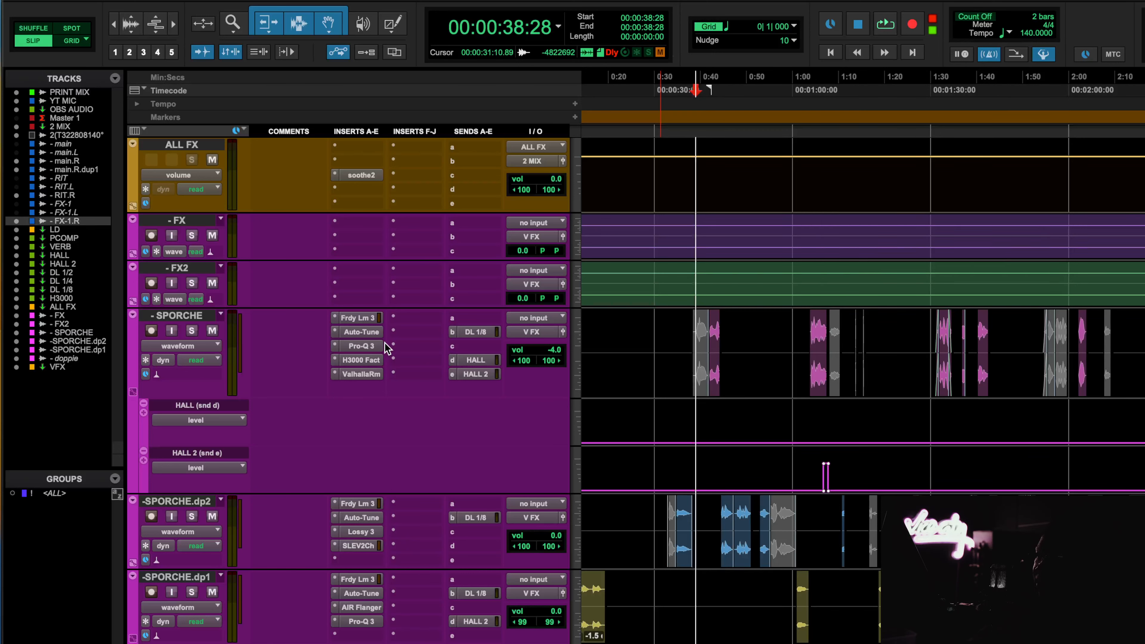
Step: Solo the SPORCHE track and inspect its Faraday Limiter settings, closing the plugin window
left_click(191, 331)
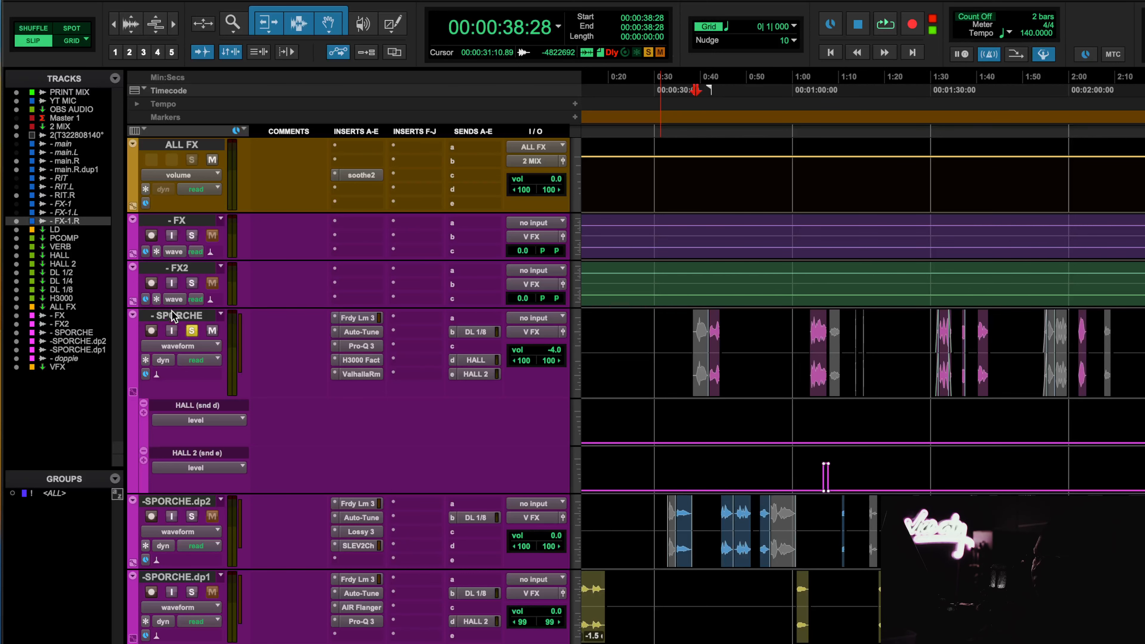
left_click(361, 318)
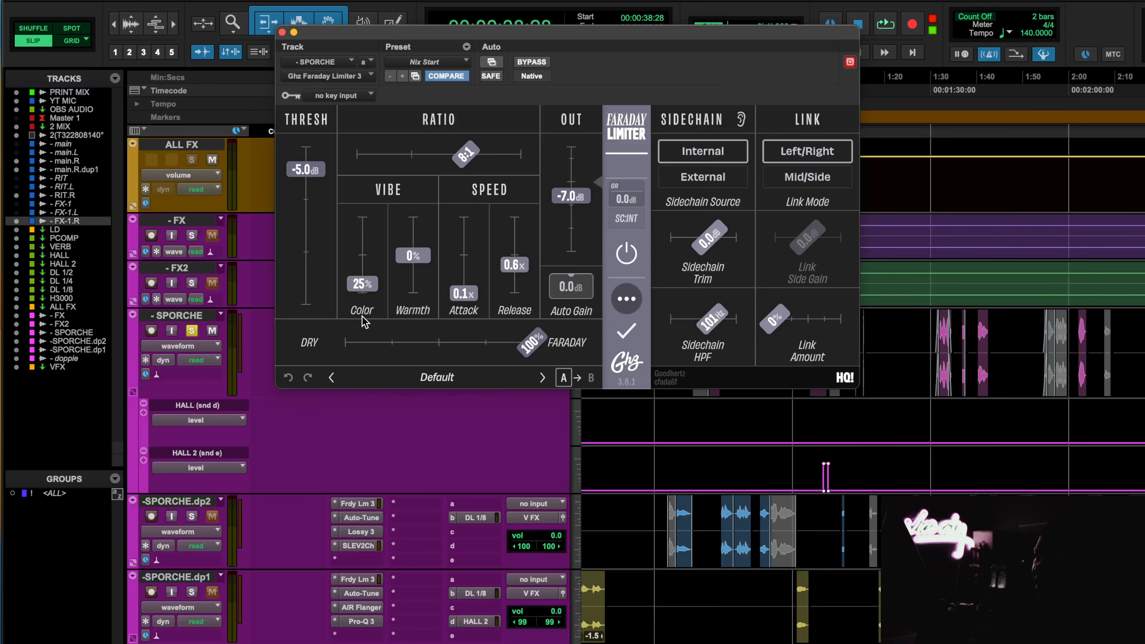
left_click(282, 31)
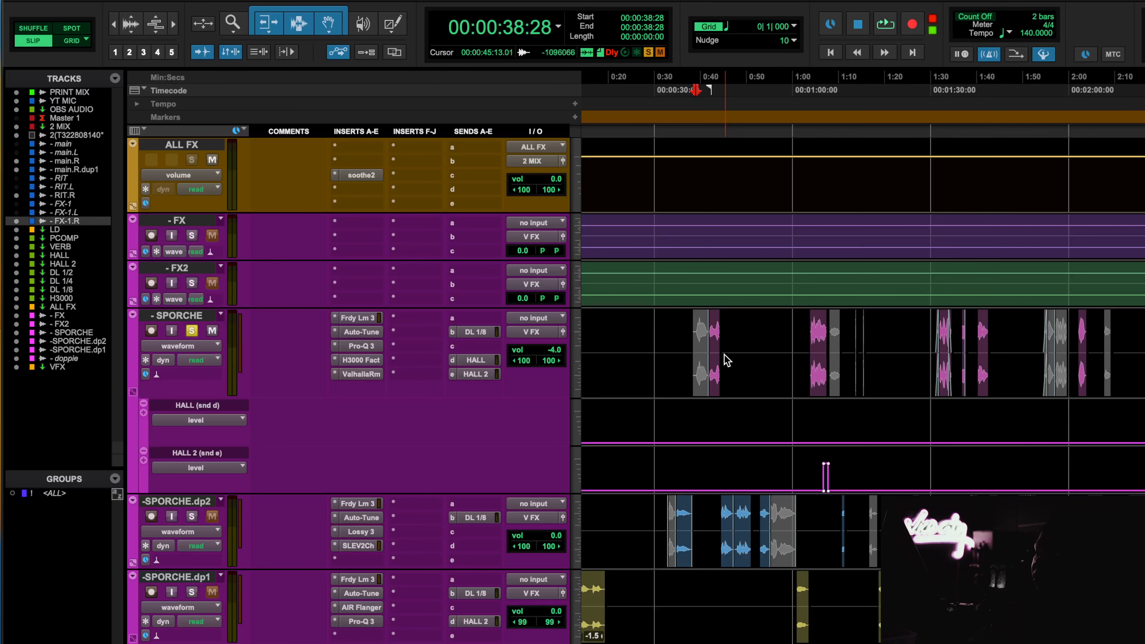
Step: Move the playhead to 00:00:40:28 and audition the soloed SPORCHE track from there
key("t")
scroll(725, 354, "right", 4)
scroll(725, 353, "down", 2)
scroll(725, 357, "right", 1)
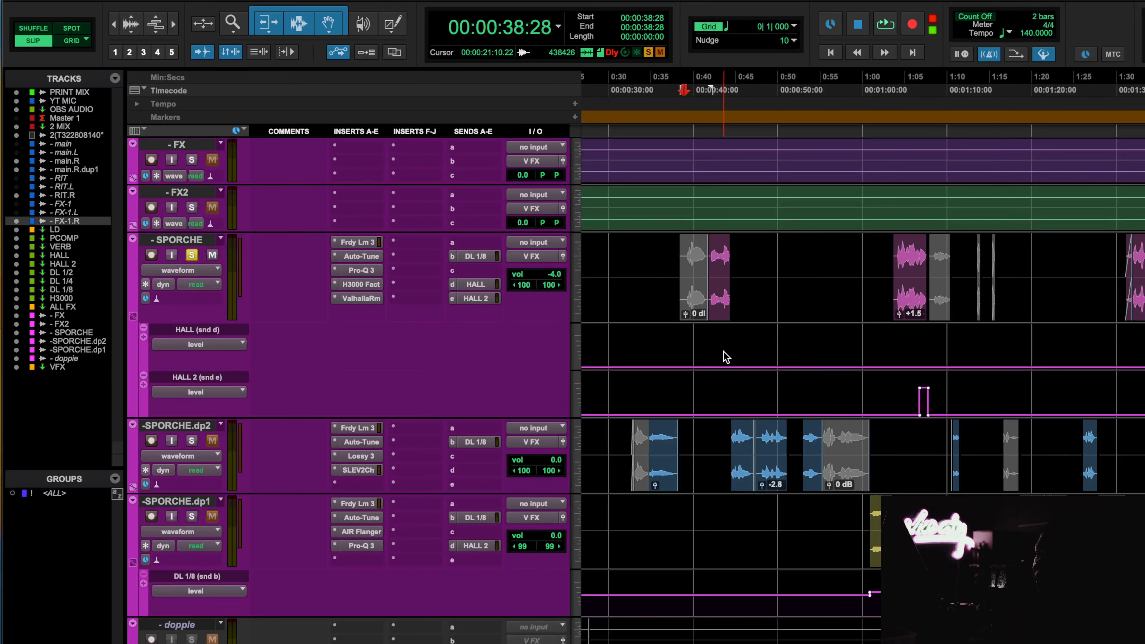
scroll(722, 351, "right", 1)
left_click(678, 89)
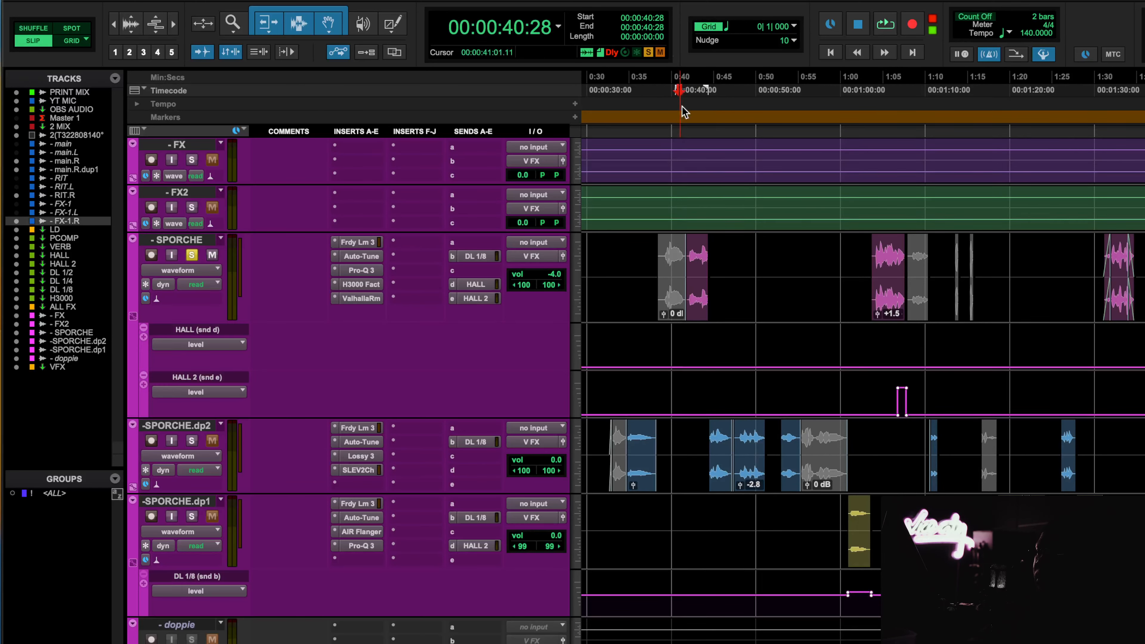
key("t")
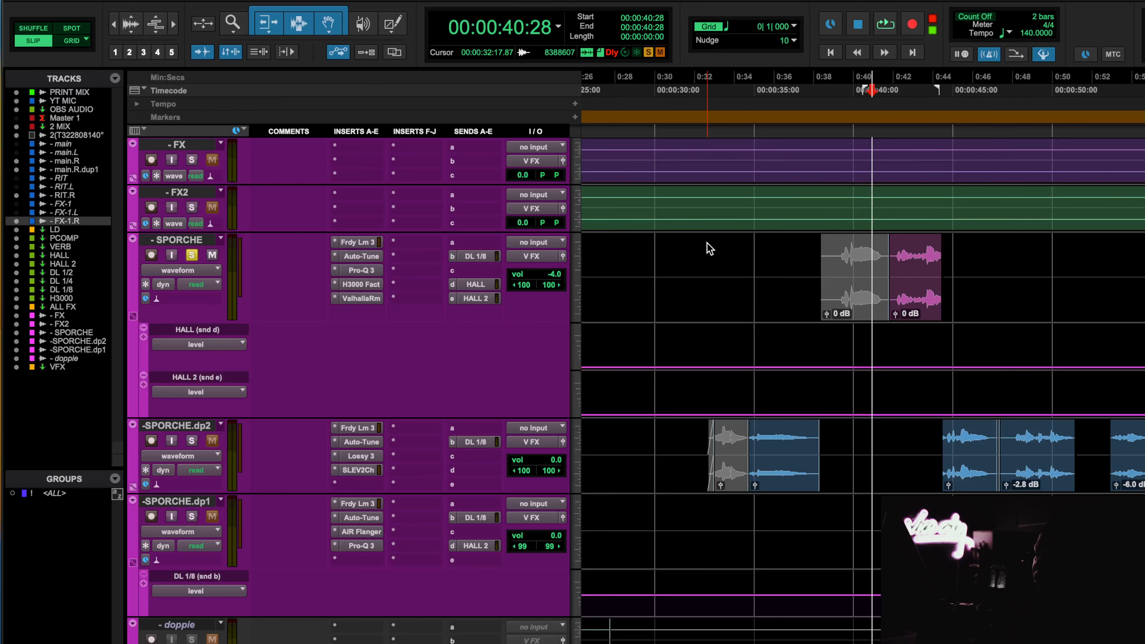
key("r")
key("r")
key("t")
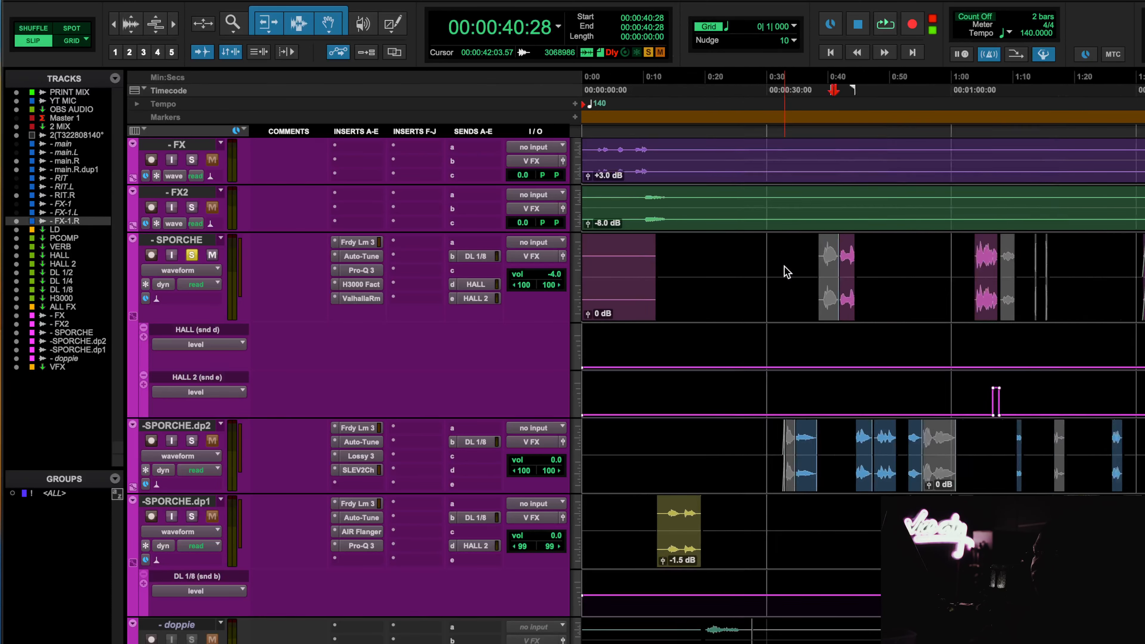
key("space")
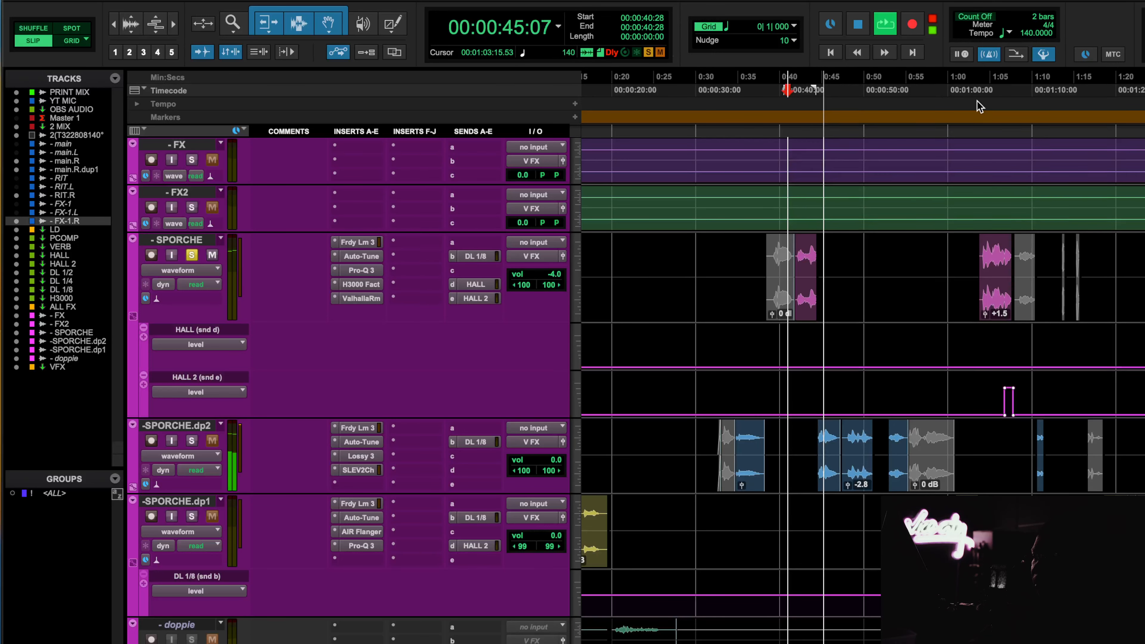
Step: Audition SPORCHE from 00:01:03:18, take it out of solo, and play from 00:01:31:00 before stopping playback
left_click(978, 83)
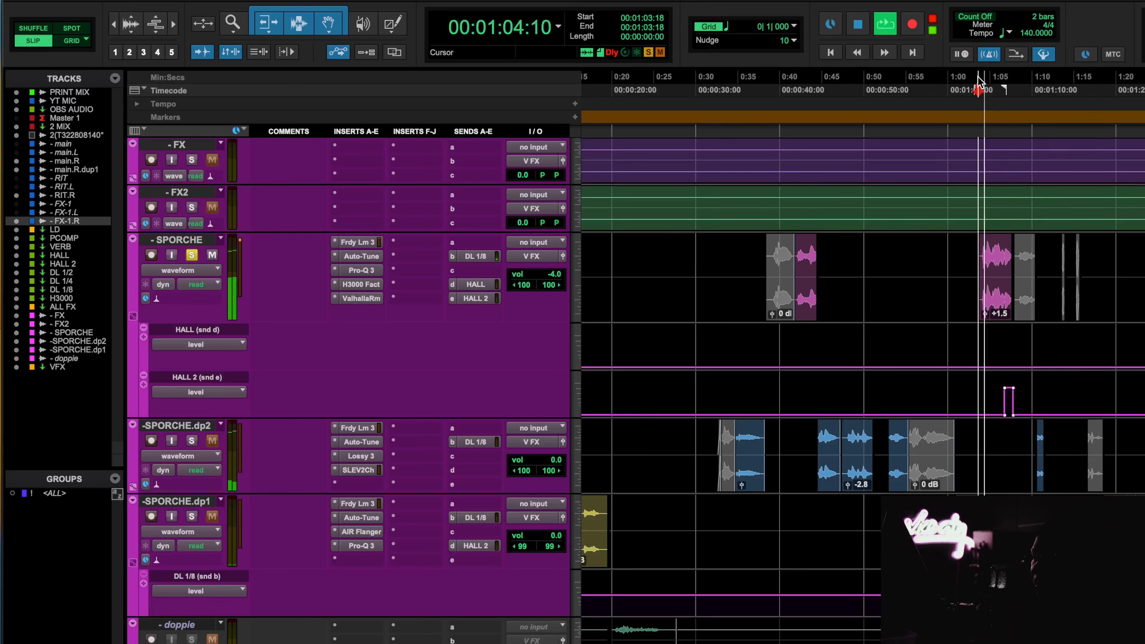
left_click(192, 255)
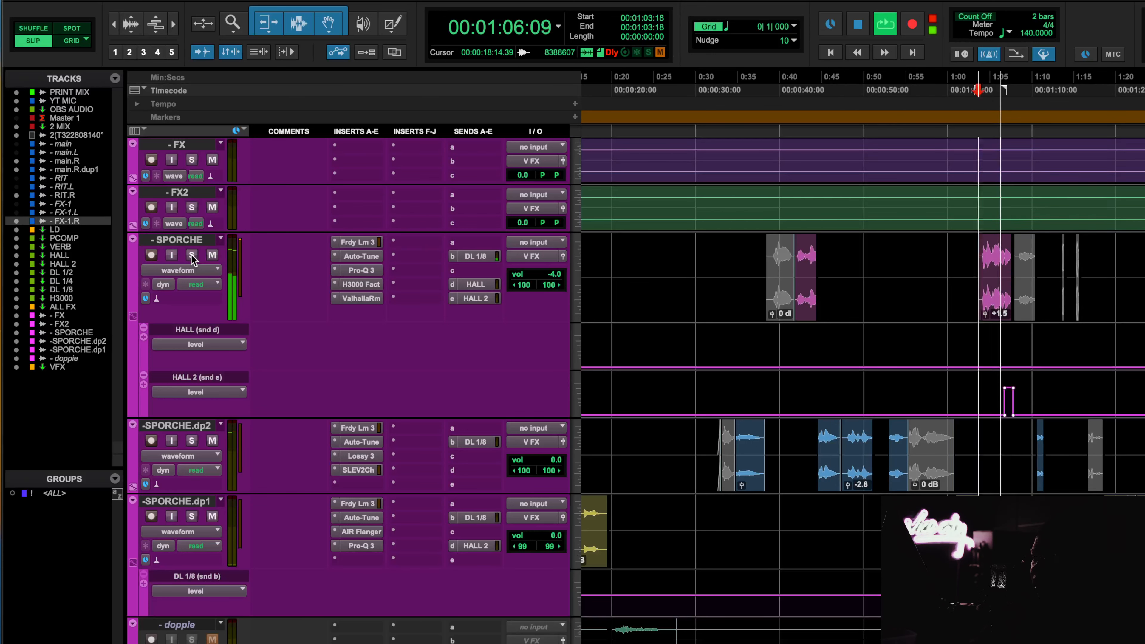
scroll(760, 365, "right", 10)
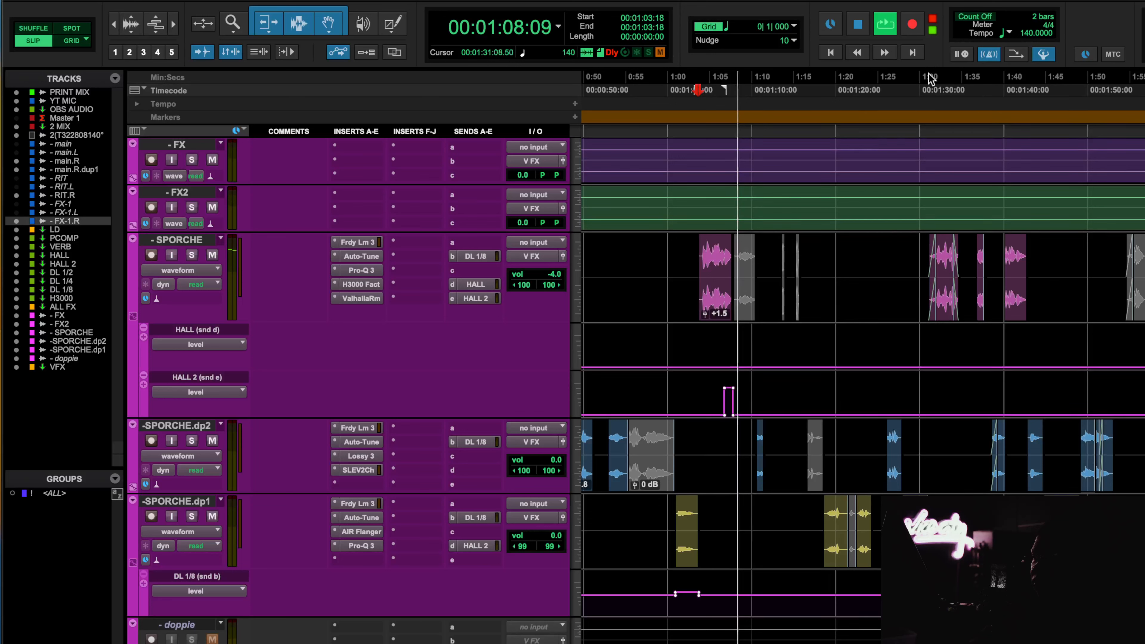
left_click(929, 90)
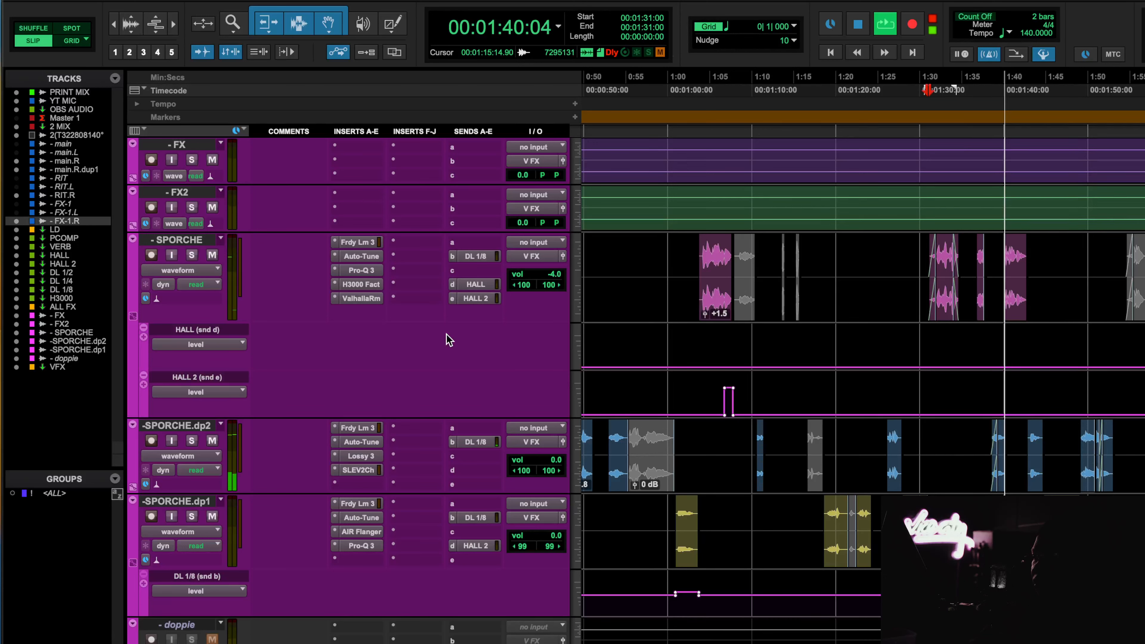
key("space")
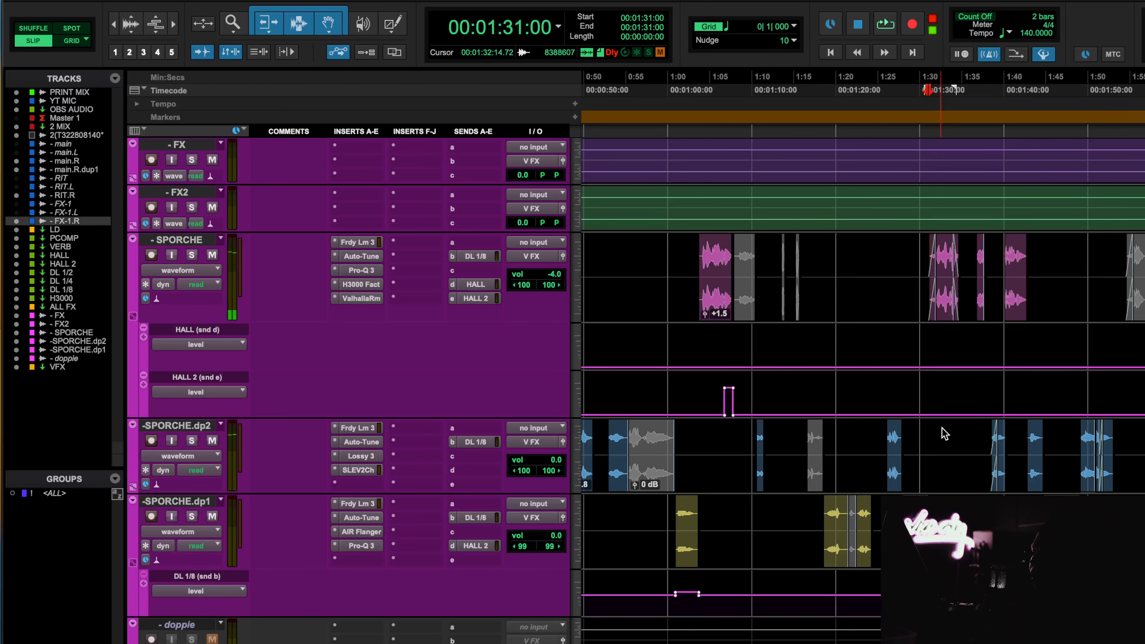
Step: Inspect the Pro-Q 3 filter curve and H3000 Factory micropitch shift settings on the SPORCHE track, closing both windows
scroll(877, 341, "down", 2)
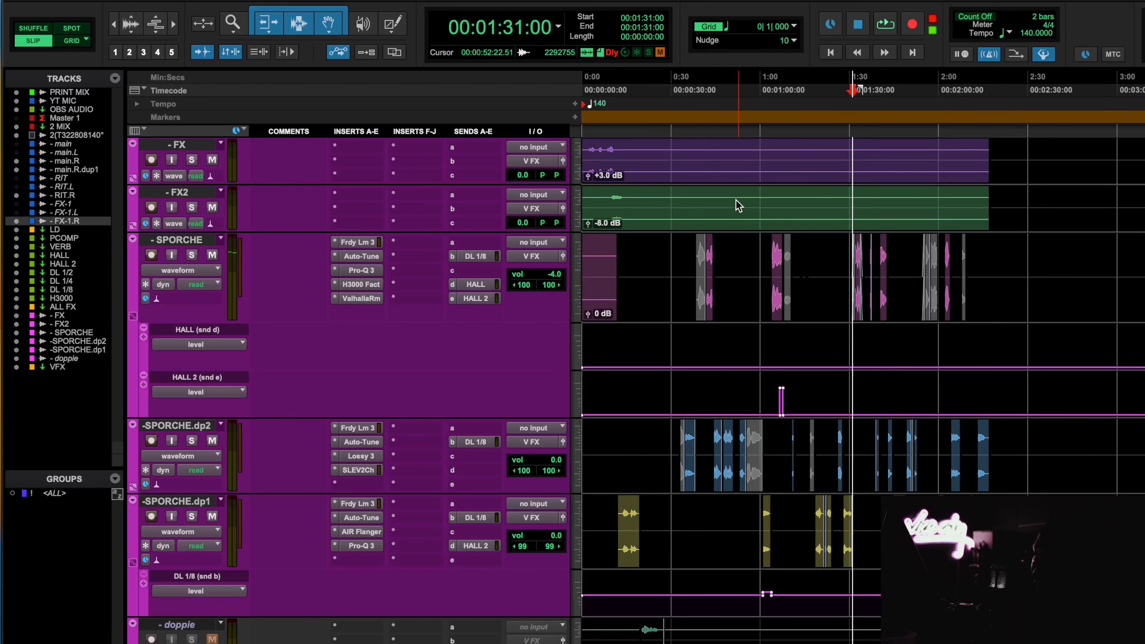
scroll(738, 209, "up", 3)
scroll(703, 339, "down", 3)
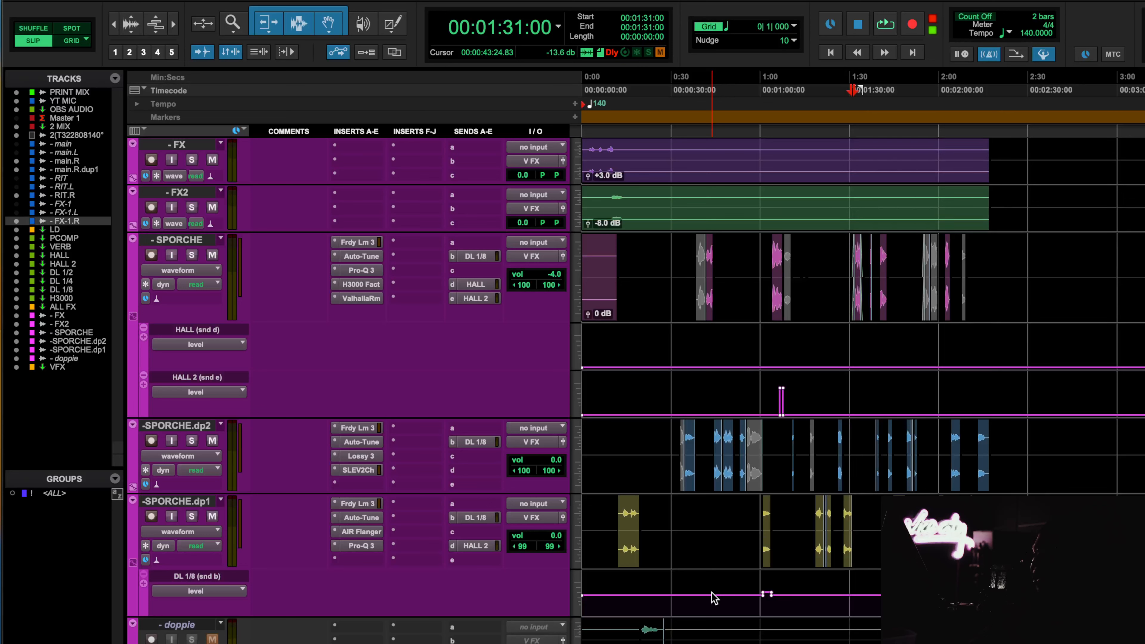
left_click(372, 273)
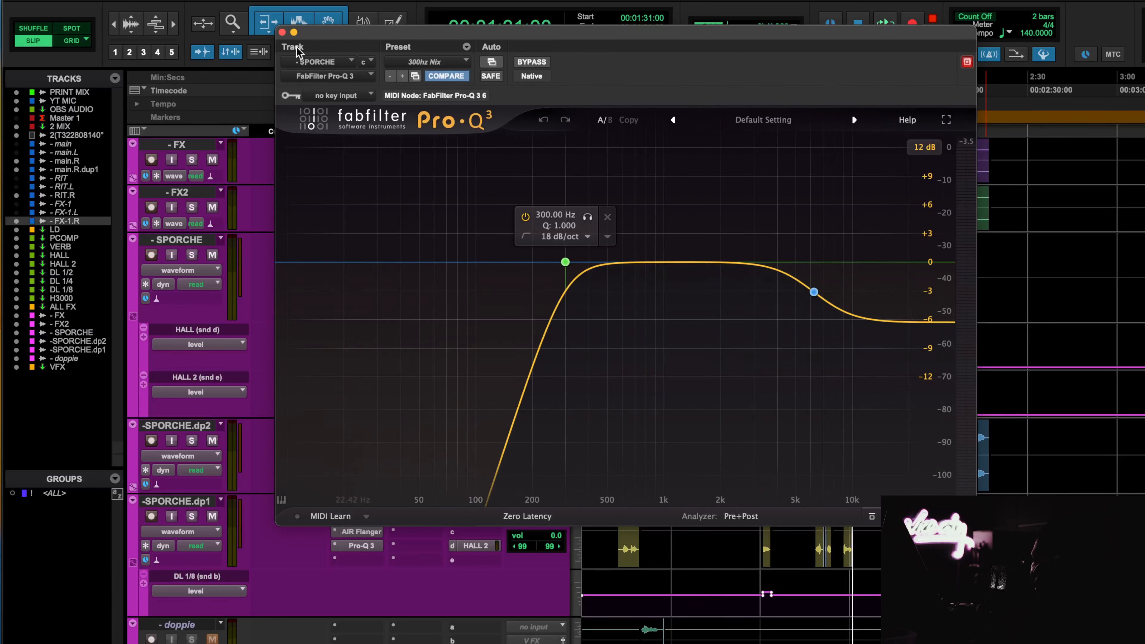
left_click(282, 33)
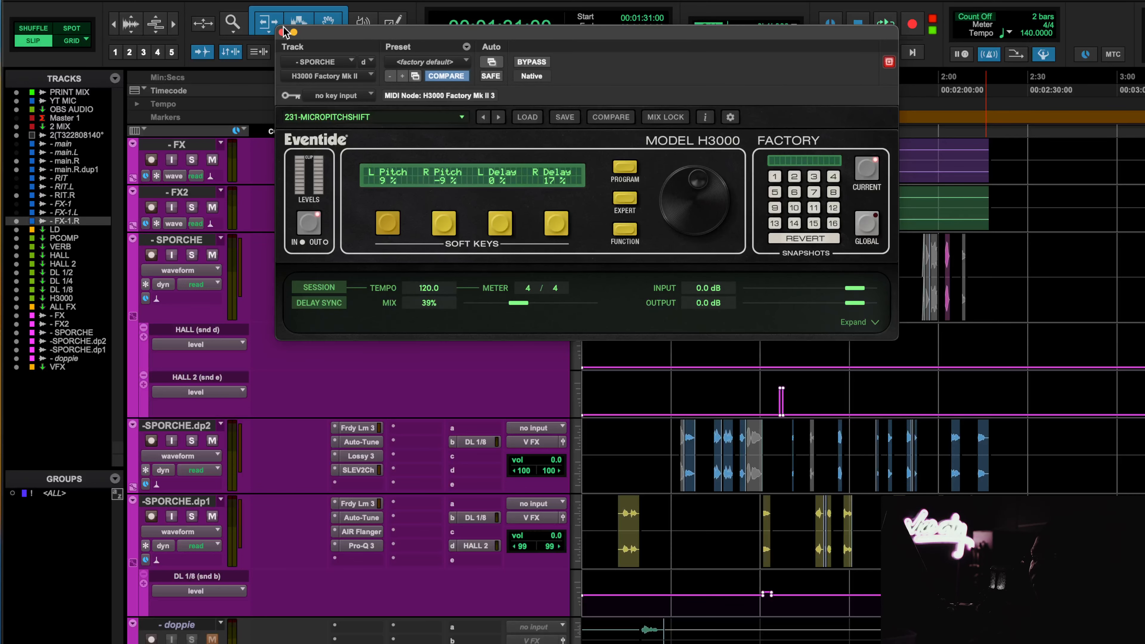
left_click(283, 32)
Step: Look over the later SPORCHE clips and recheck the track's ValhallaRoom reverb, closing its window
scroll(822, 323, "up", 3)
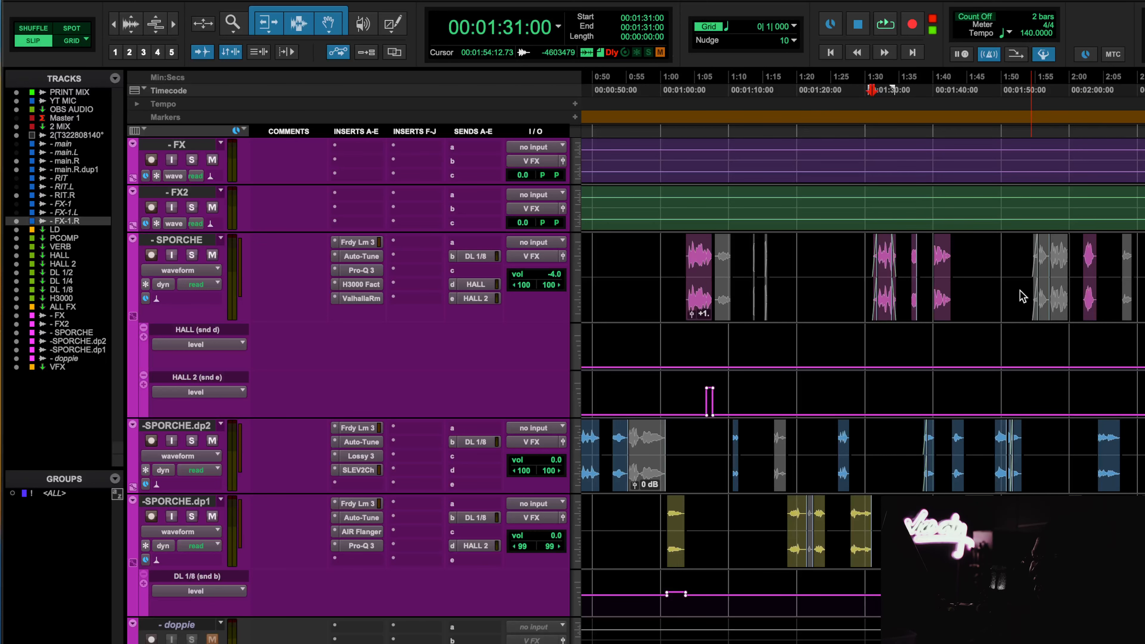
scroll(1023, 296, "right", 3)
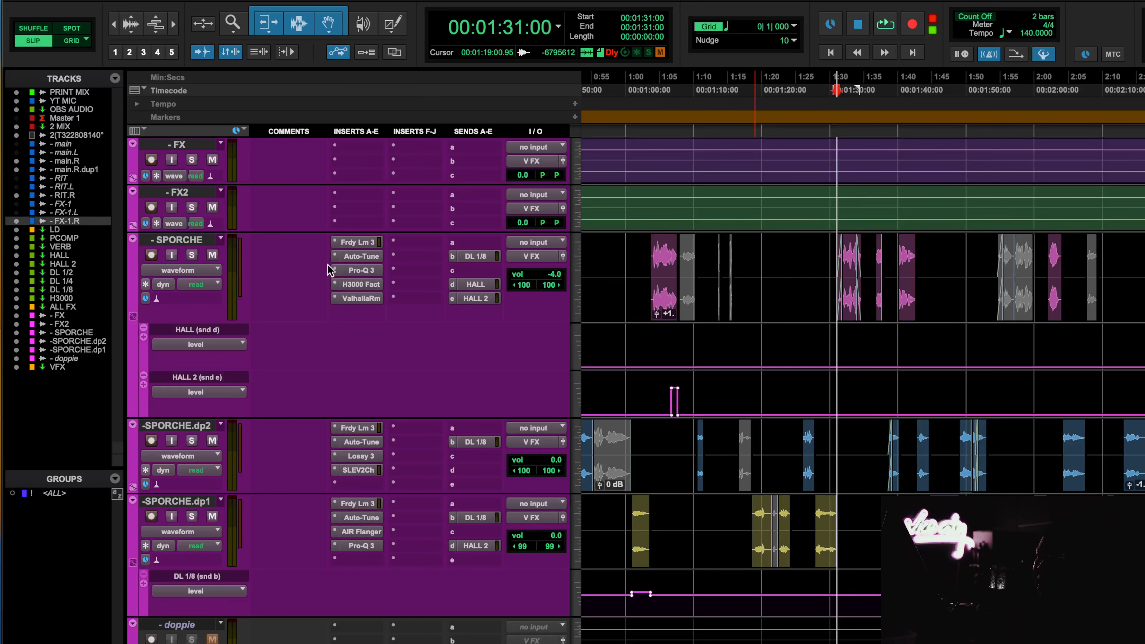
left_click(375, 298)
left_click(282, 32)
left_click(364, 298)
left_click(282, 33)
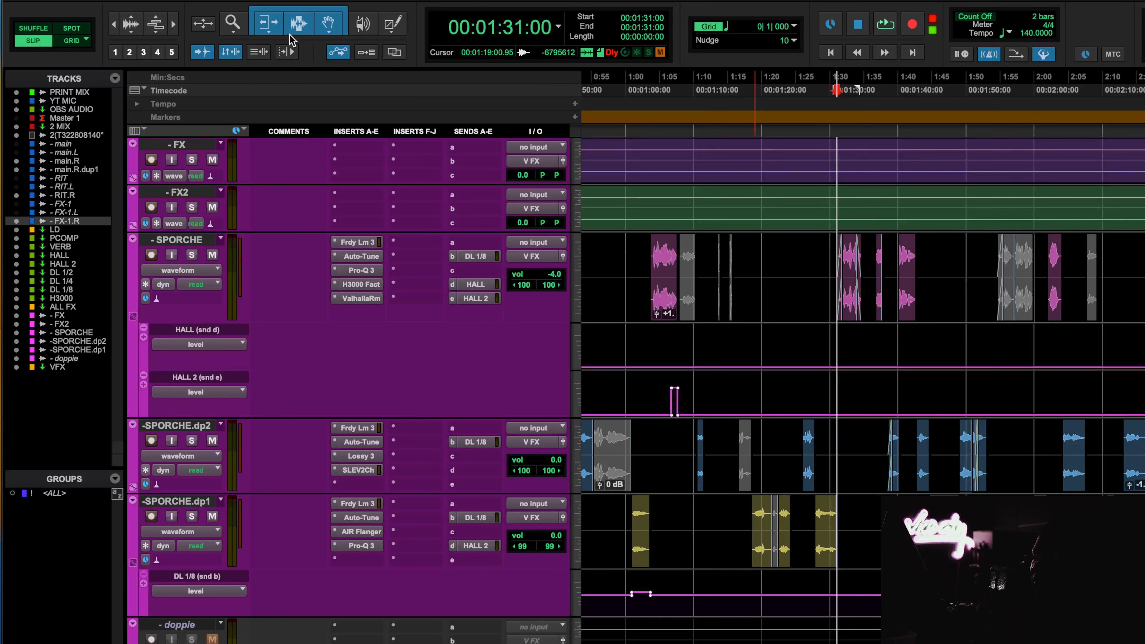
Step: Play from 00:00:44:13 with SPORCHE.dp2 soloed, adding the SPORCHE track to the solo during playback
scroll(781, 372, "left", 5)
scroll(780, 372, "left", 4)
scroll(780, 372, "down", 3)
scroll(780, 372, "left", 1)
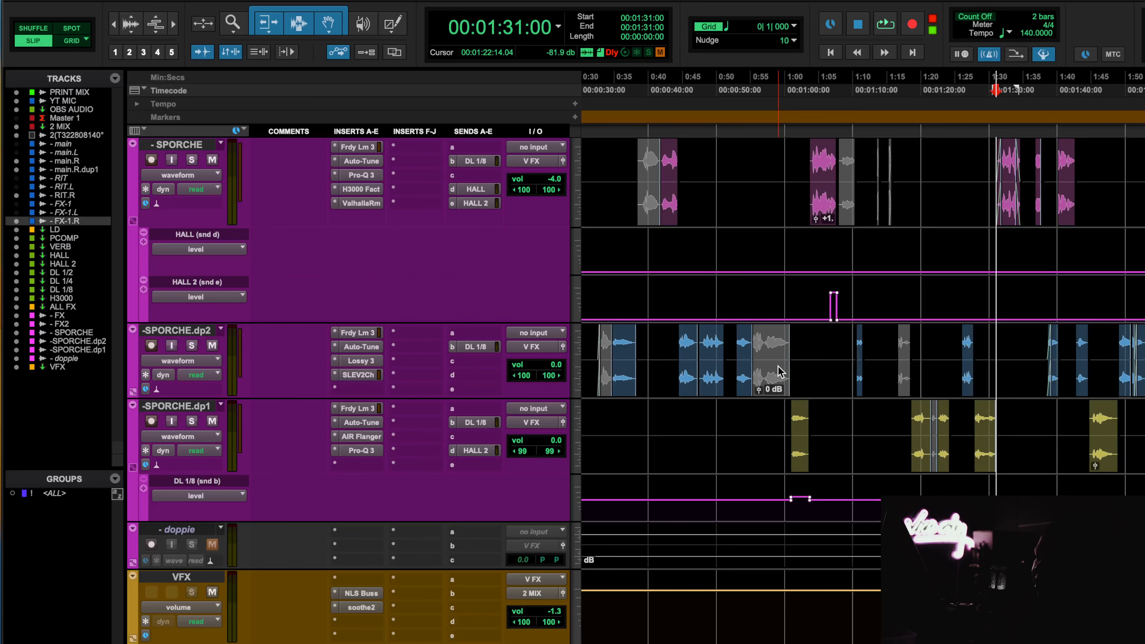
scroll(780, 372, "down", 2)
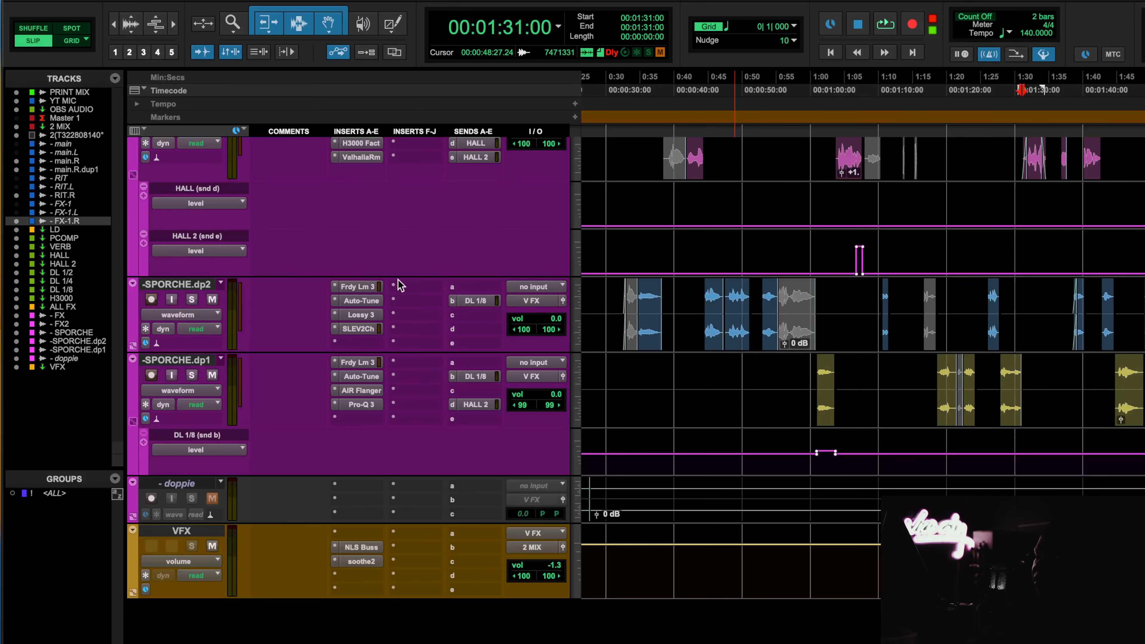
left_click(637, 92)
key("space")
left_click(192, 298)
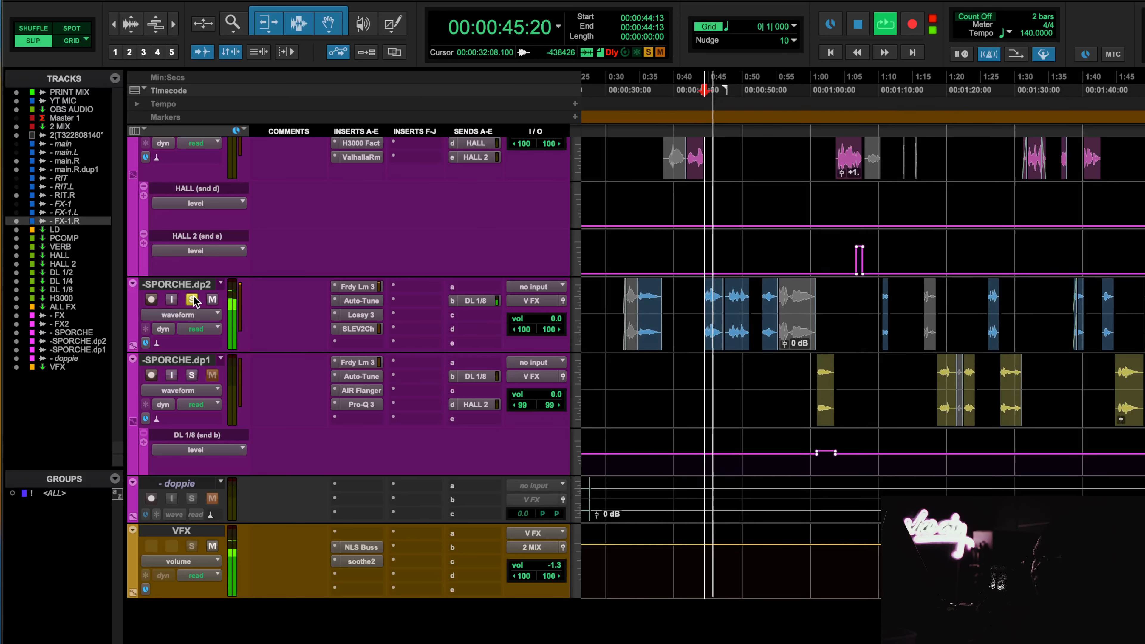
scroll(196, 294, "up", 3)
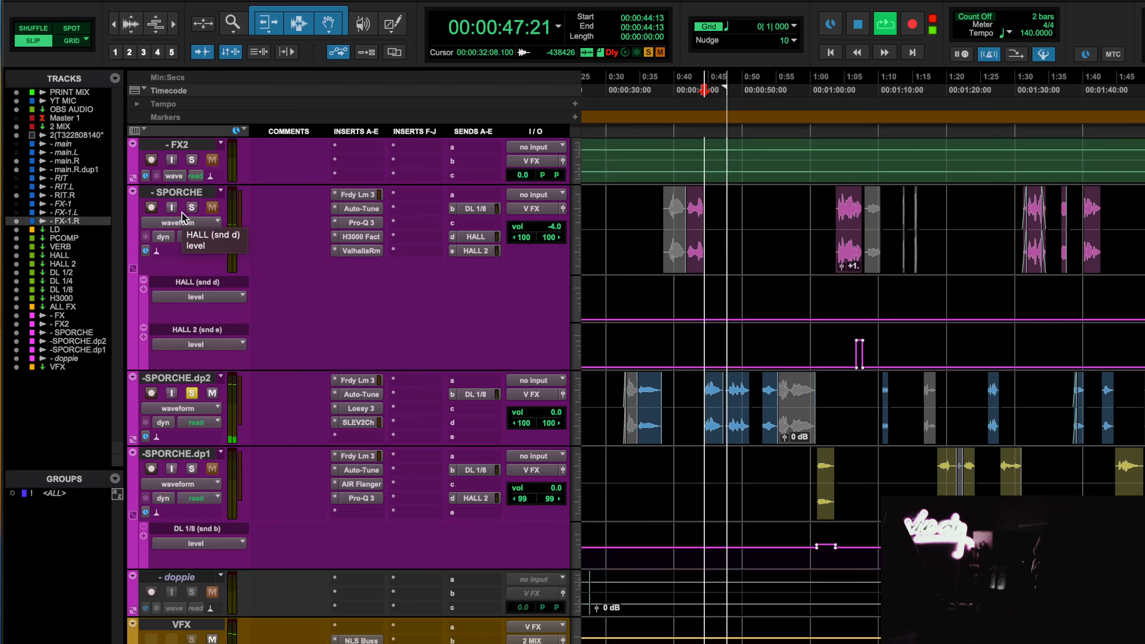
left_click(192, 208)
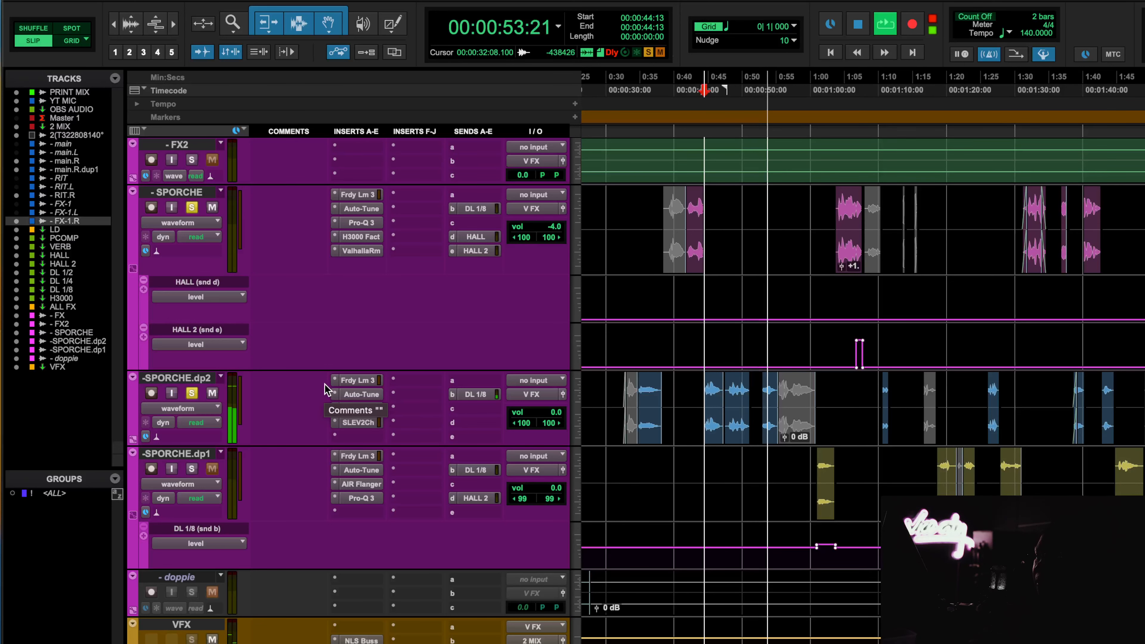
Step: Stop playback and inspect the SSL EV2 Channel settings on SPORCHE.dp2, closing the plugin window
key("space")
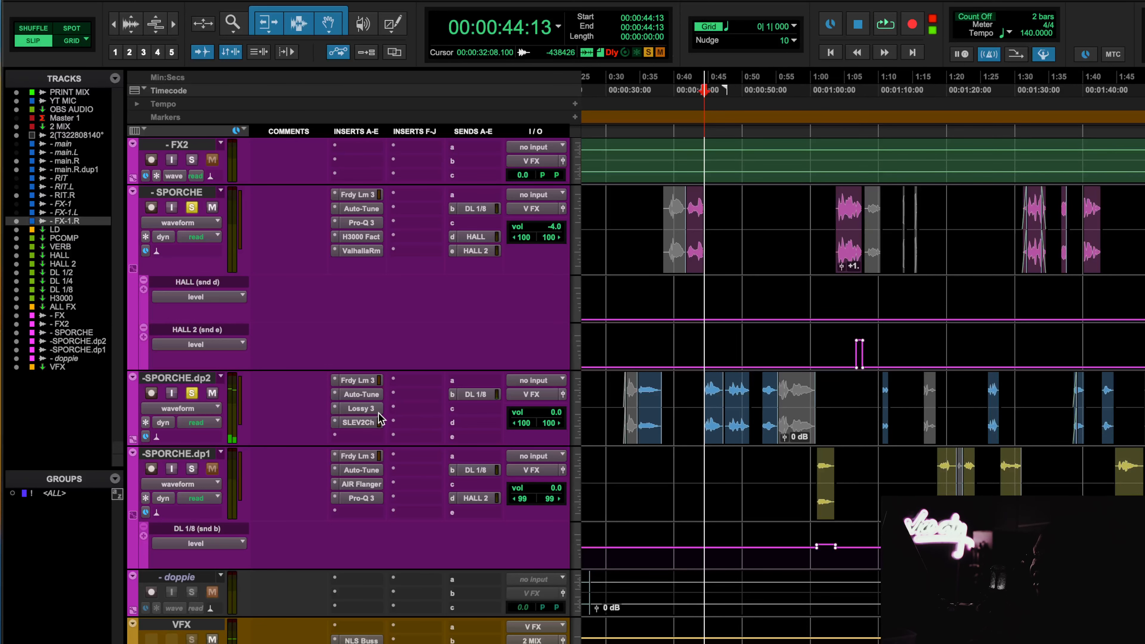
left_click(354, 424)
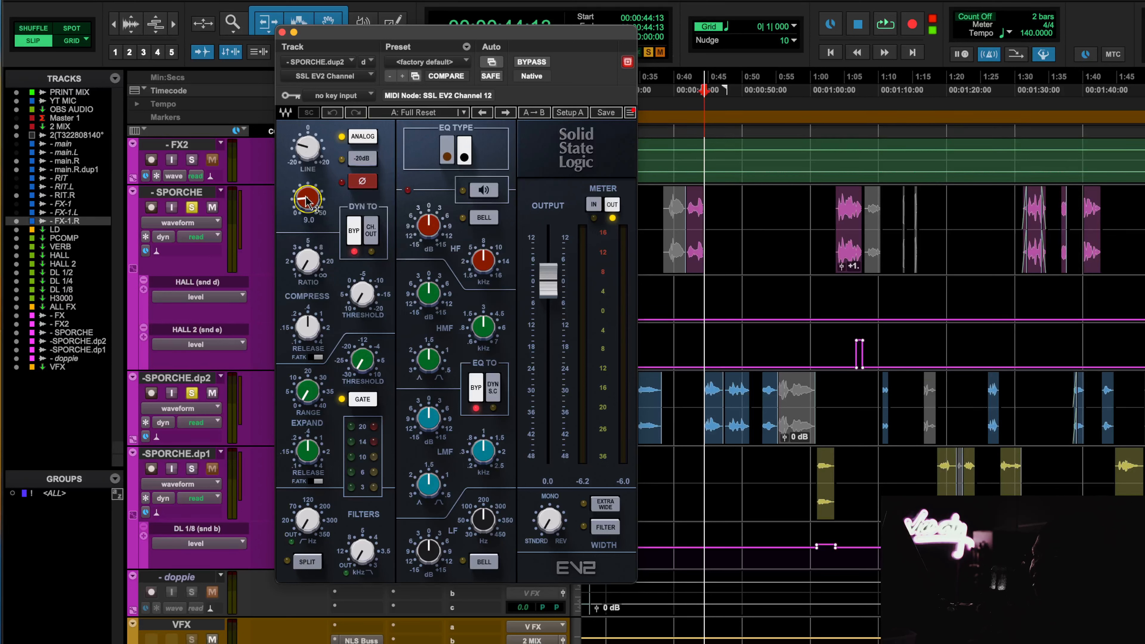
left_click(282, 32)
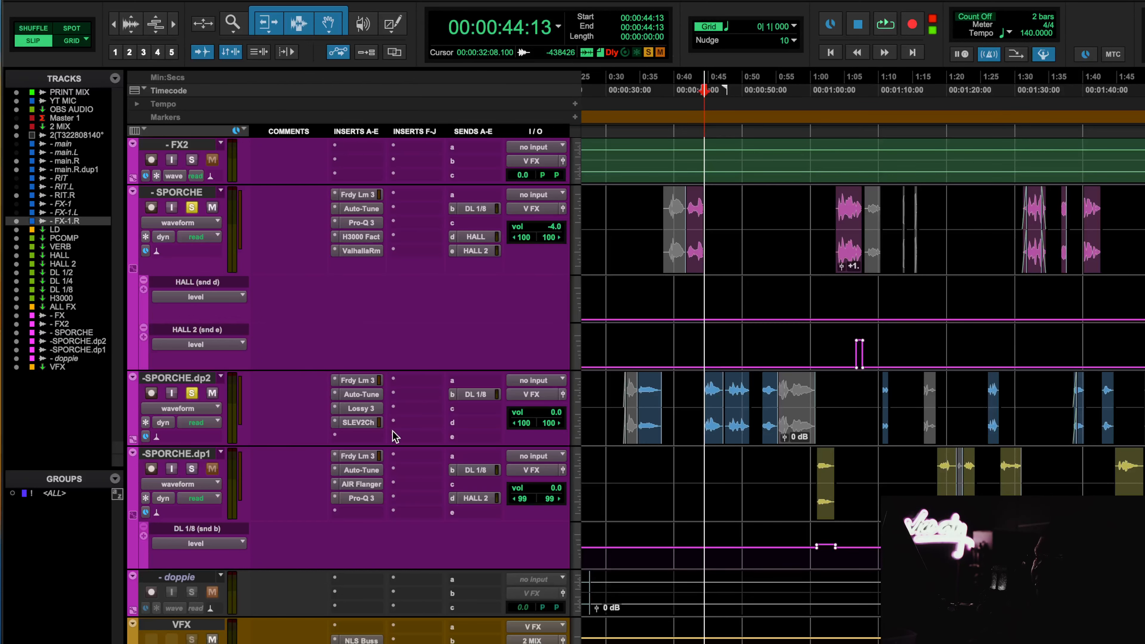
Step: Recheck the SSL EV2 Channel settings on SPORCHE.dp2 and close the plugin window
left_click(374, 422)
left_click(311, 199)
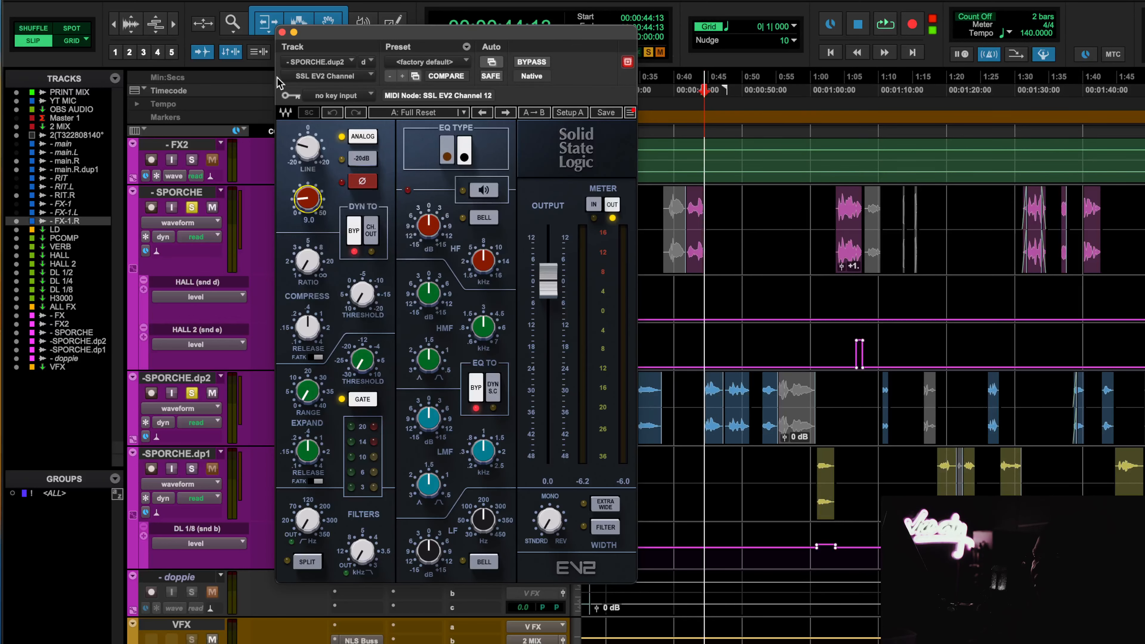
left_click(283, 32)
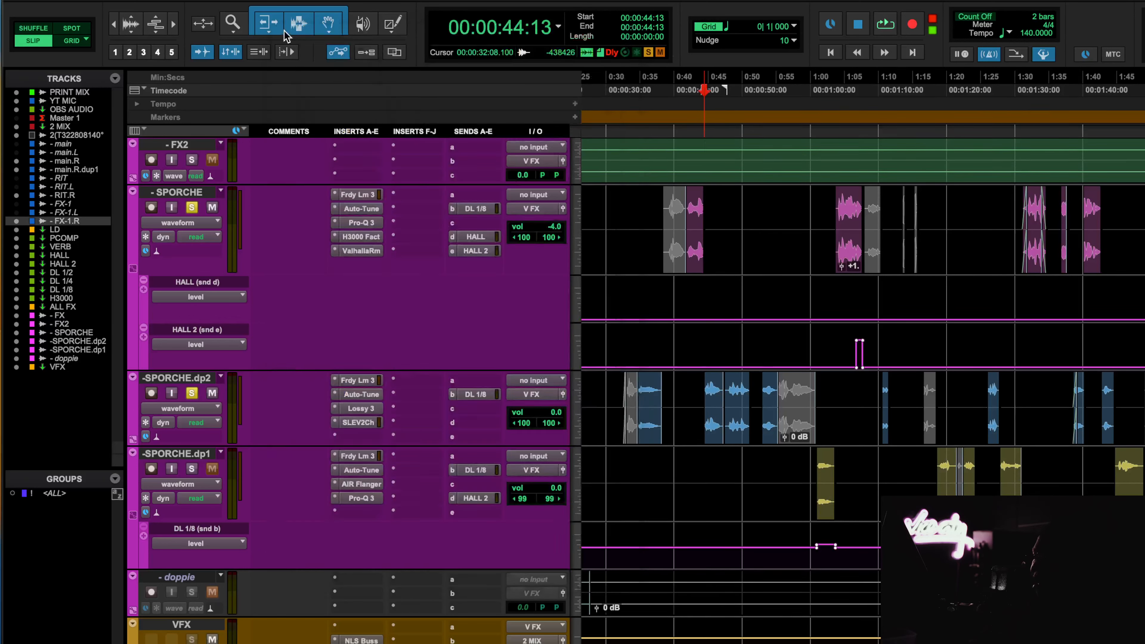
Step: Inspect the Lossy 3 settings on SPORCHE.dp2 including its extended options, and open the track's Faraday Limiter 3
left_click(361, 409)
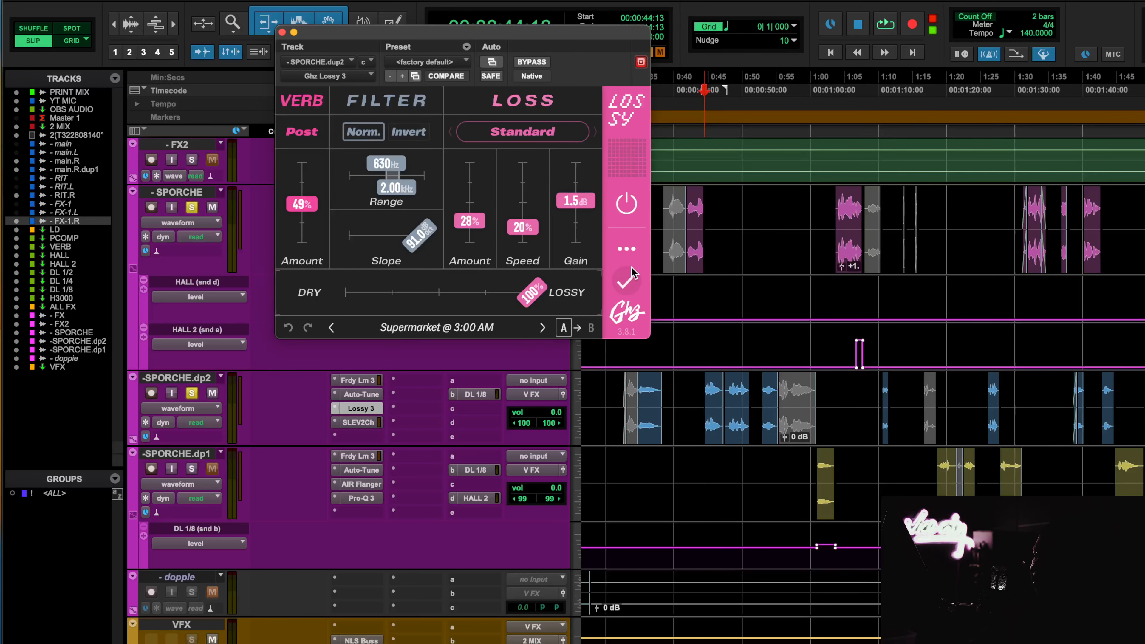
left_click(629, 252)
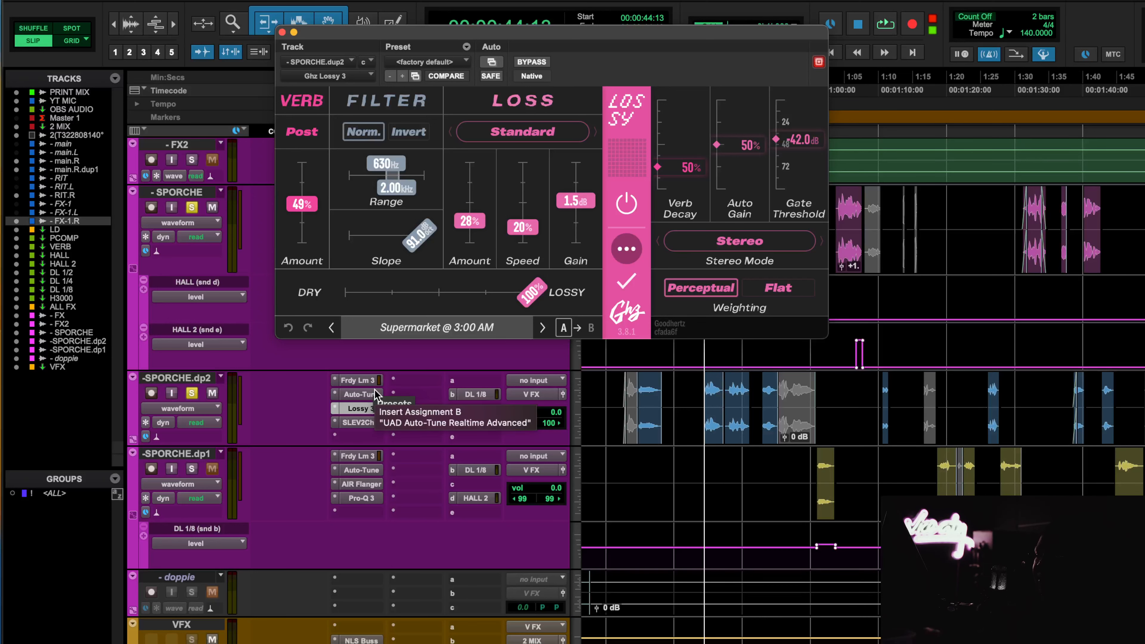
left_click(365, 382)
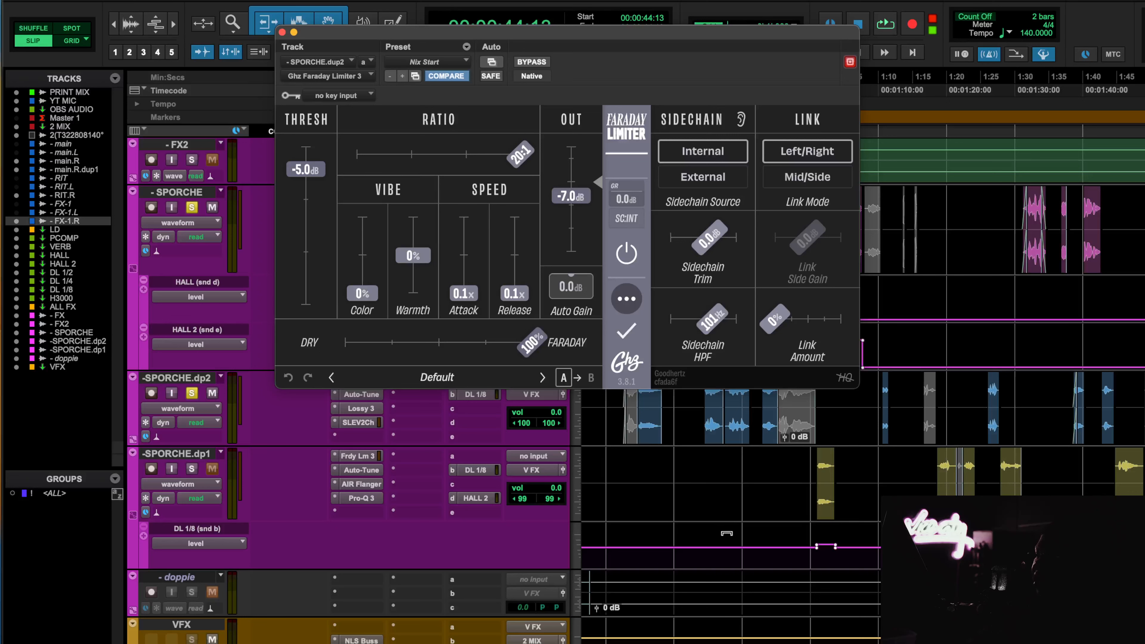
Step: Play the soloed SPORCHE tracks with the Faraday Limiter 3 open, jump ahead to 00:01:38:04 during playback, and stop
key("space")
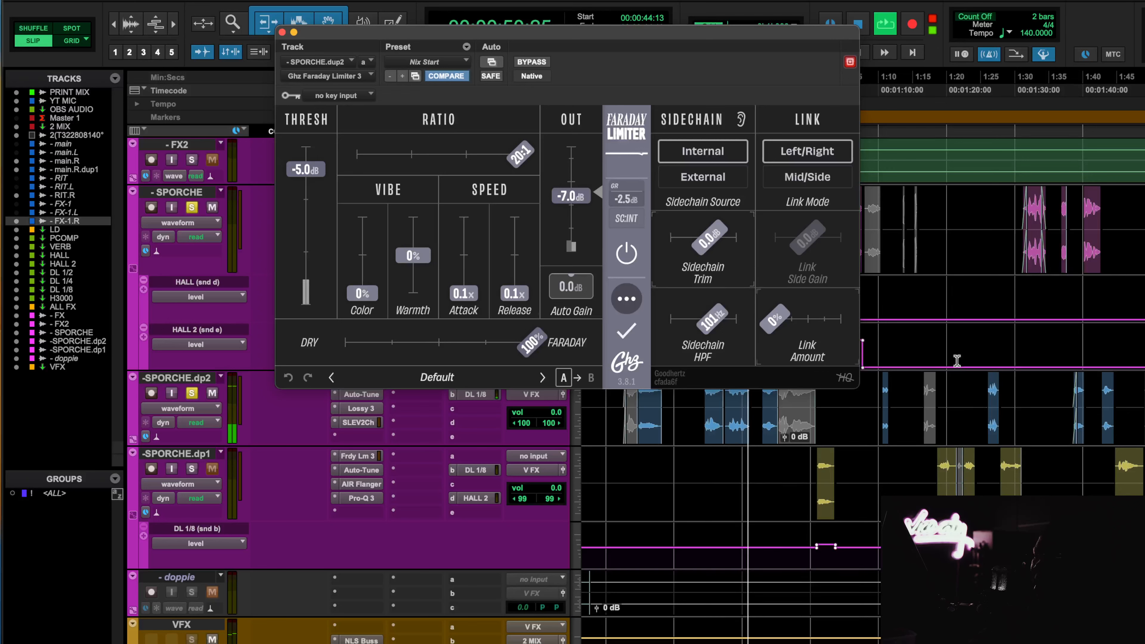
scroll(959, 362, "right", 1)
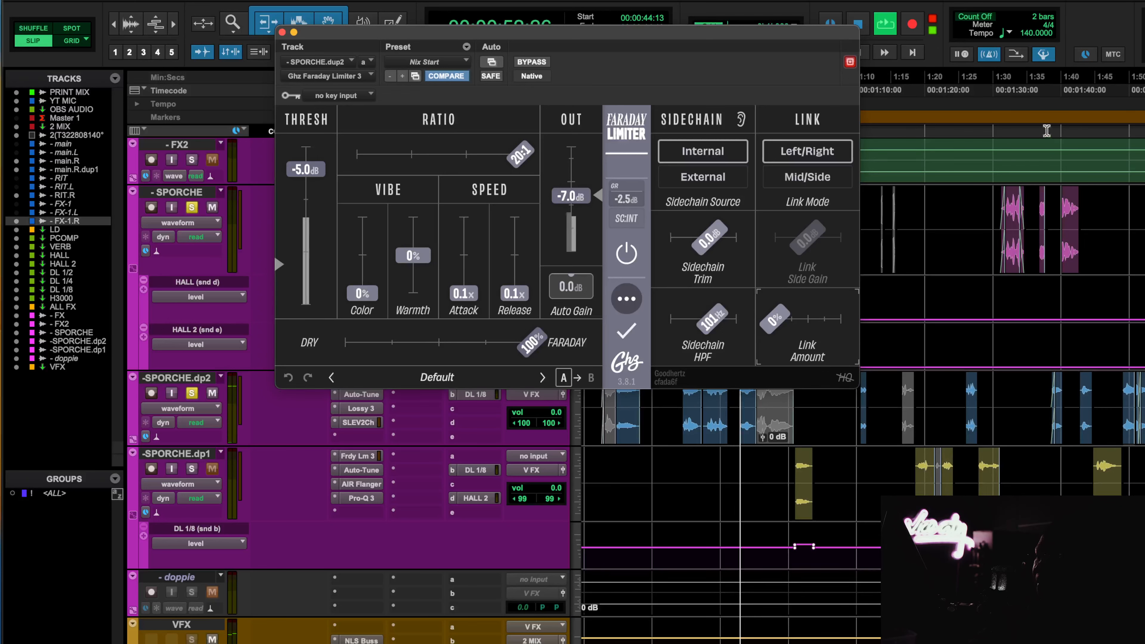
left_click(1054, 97)
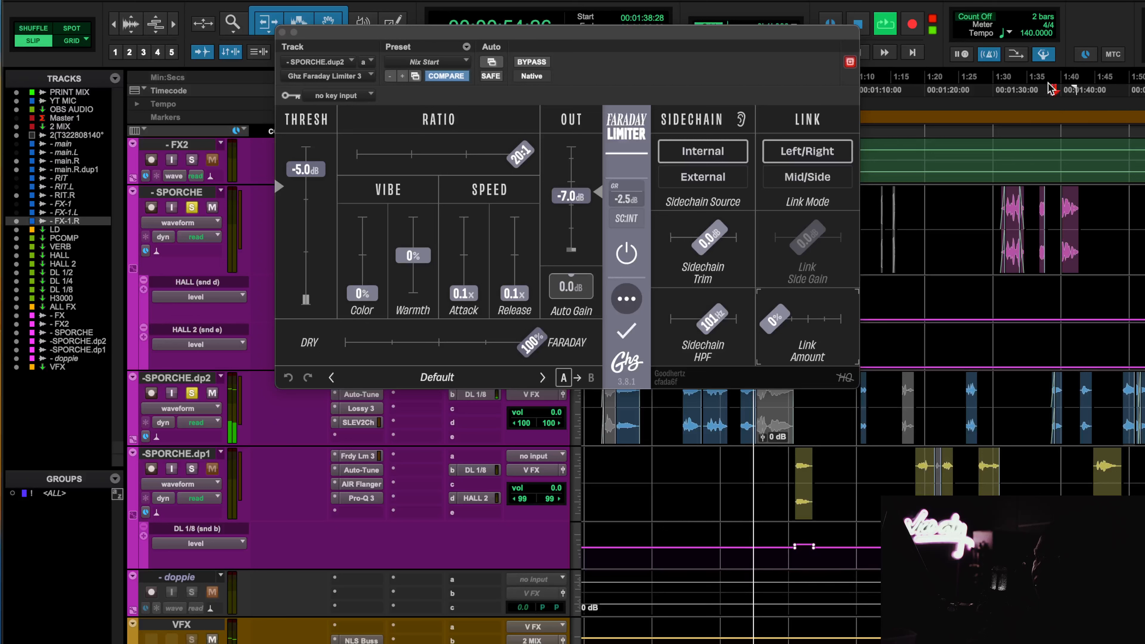
left_click(1048, 92)
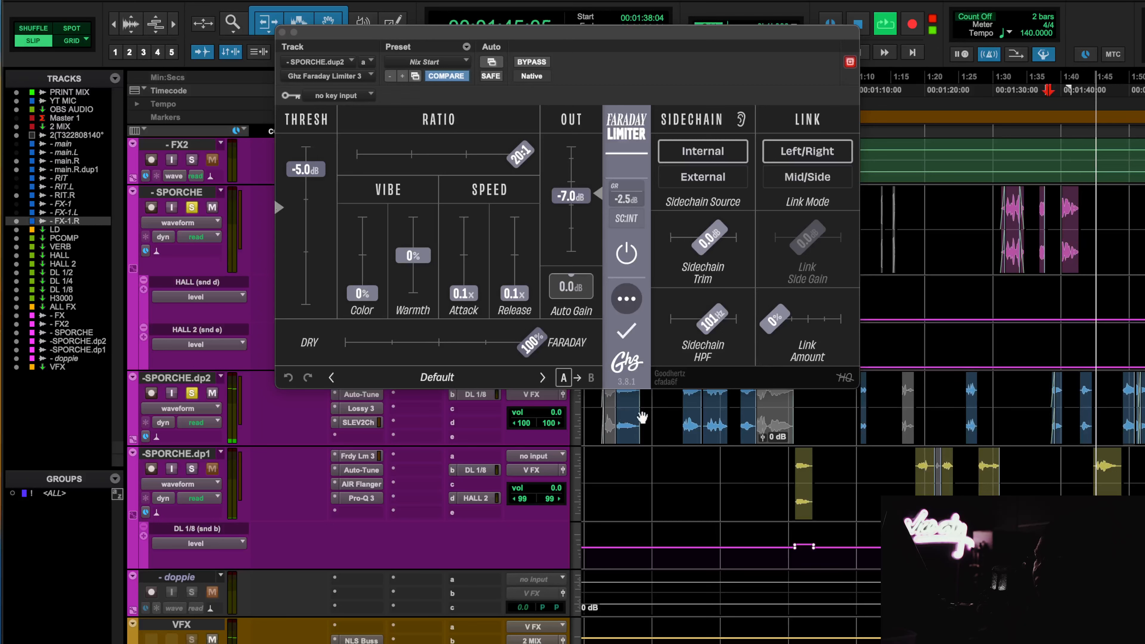
scroll(1020, 412, "right", 2)
scroll(1019, 412, "right", 1)
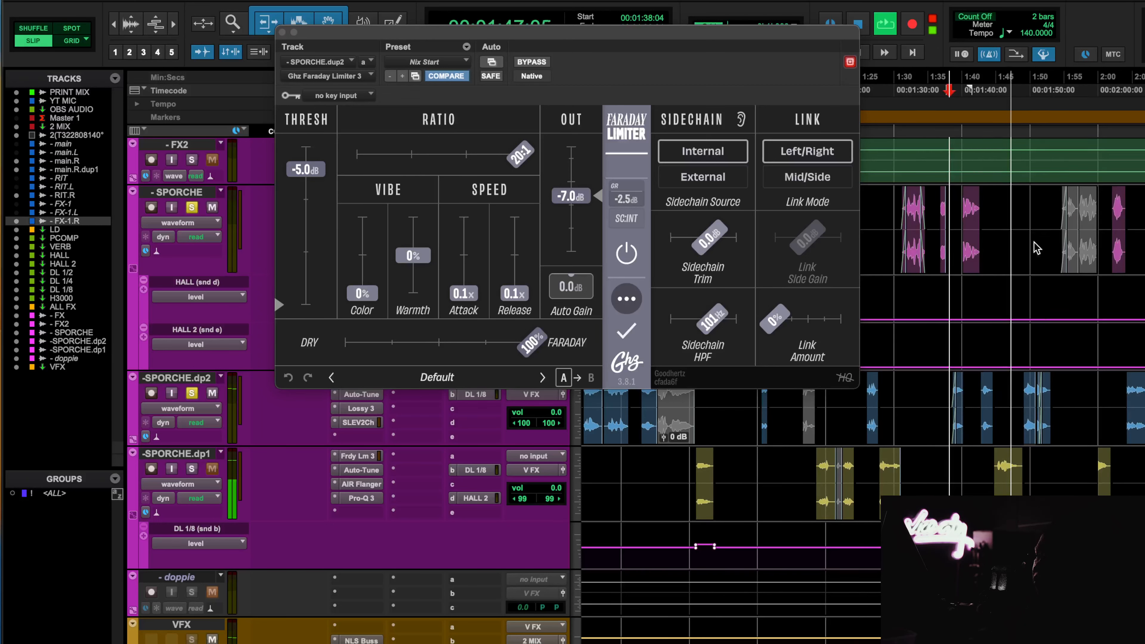
scroll(1029, 299, "right", 1)
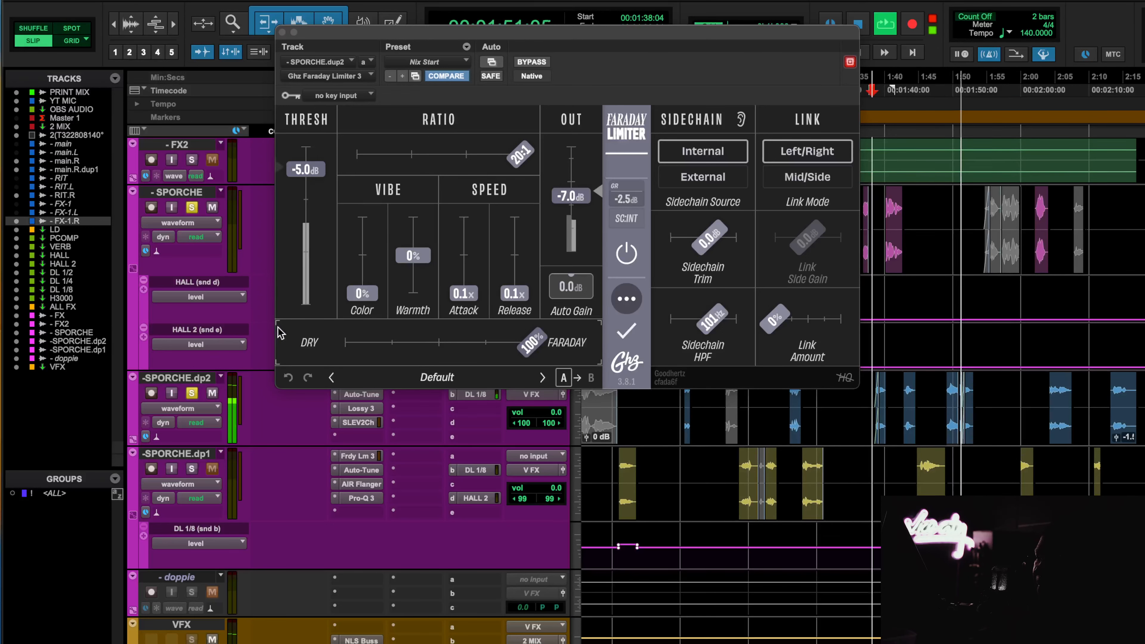
key("space")
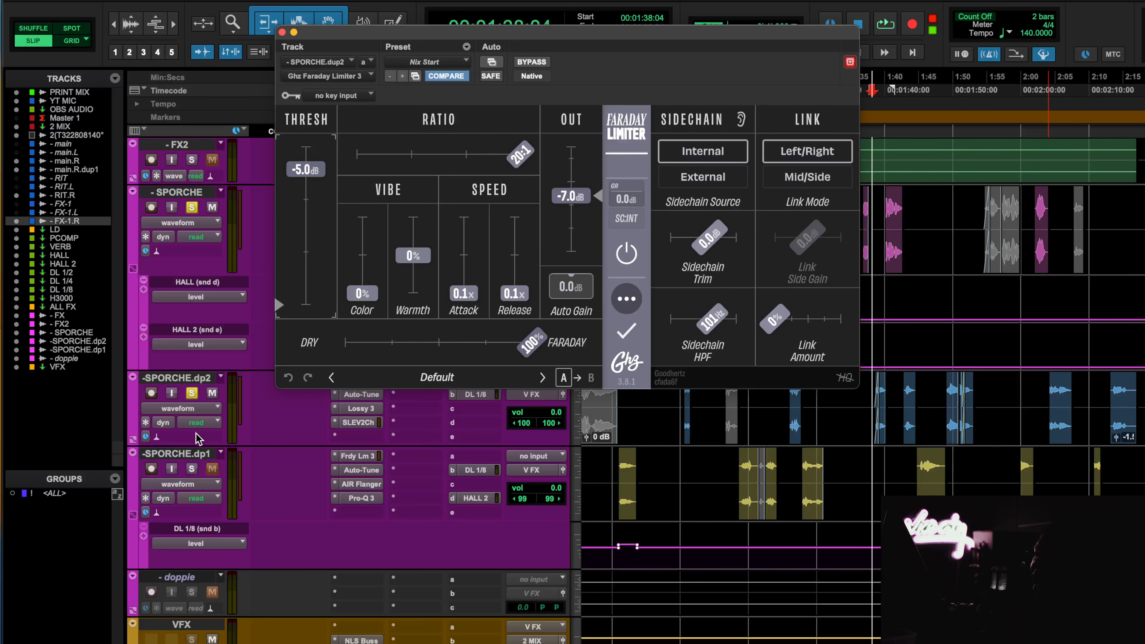
Step: Add SPORCHE.dp1 to the solo, inspect its Faraday Limiter 3, and look over the track's clips
left_click(361, 456)
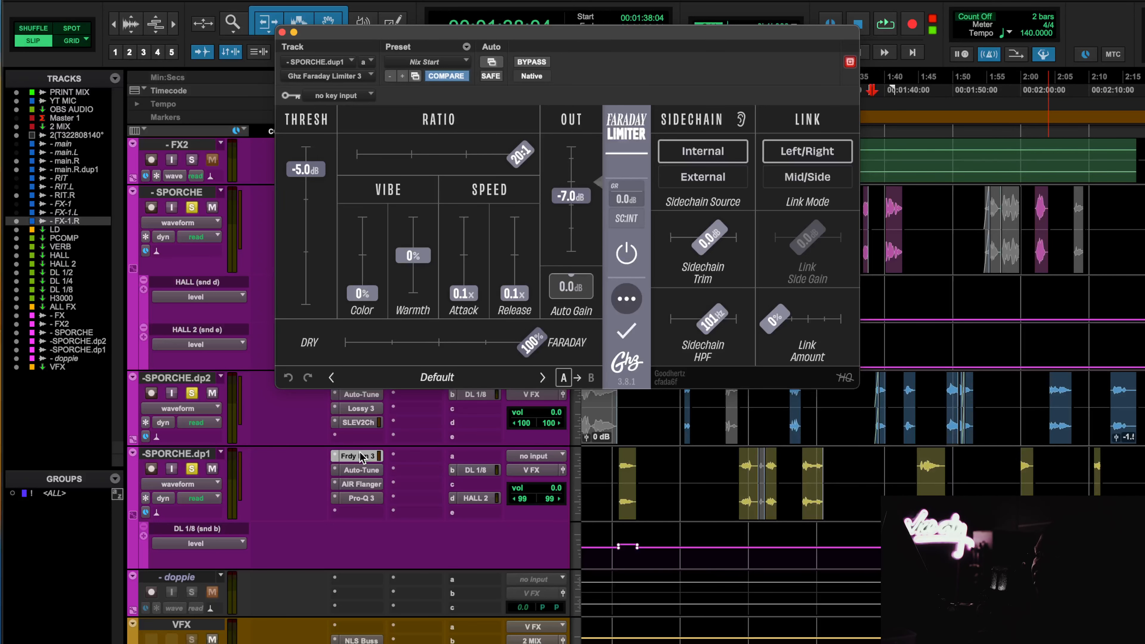
scroll(401, 499, "down", 2)
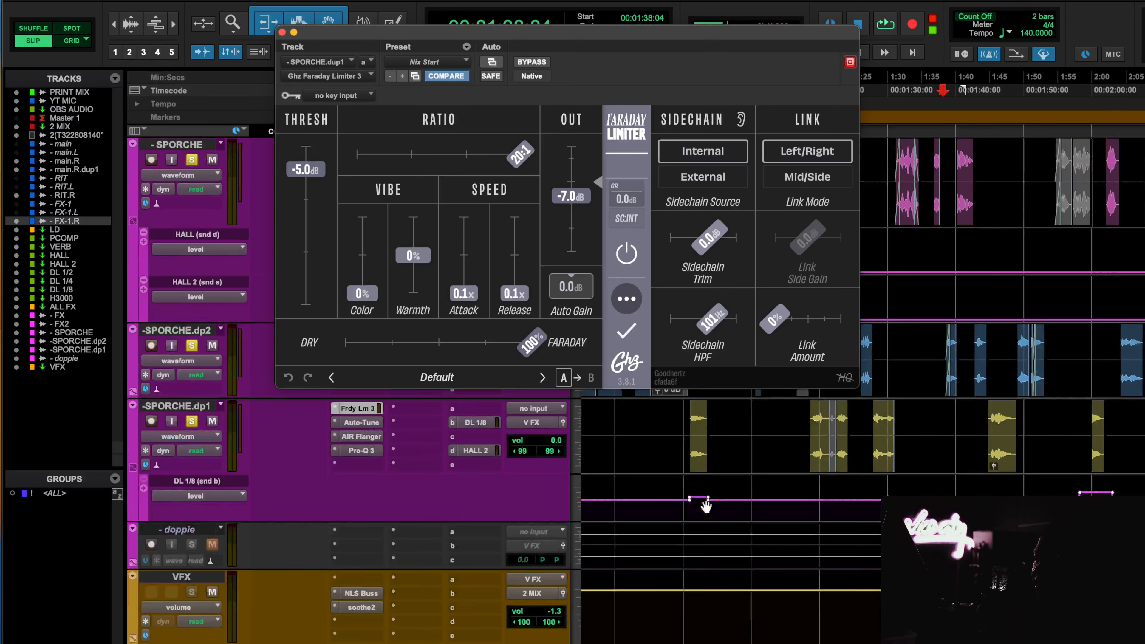
scroll(402, 498, "left", 3)
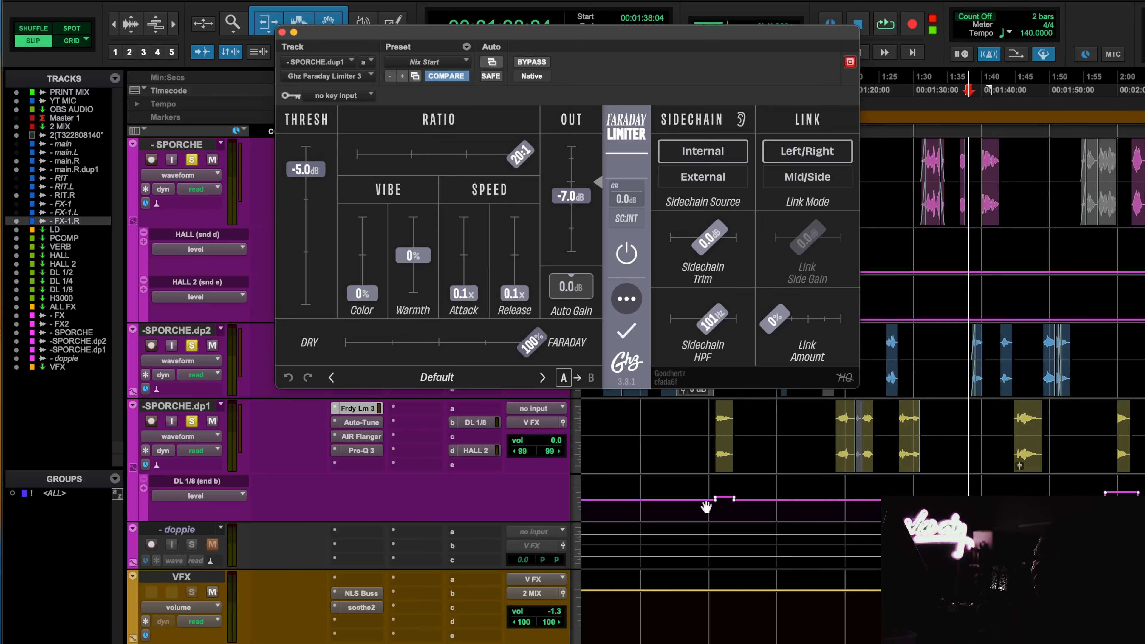
Step: Open the AIR Flanger on SPORCHE.dp1 and audition the soloed tracks from 00:00:59:23, 00:01:44:20 and 00:01:17:19
left_click(360, 437)
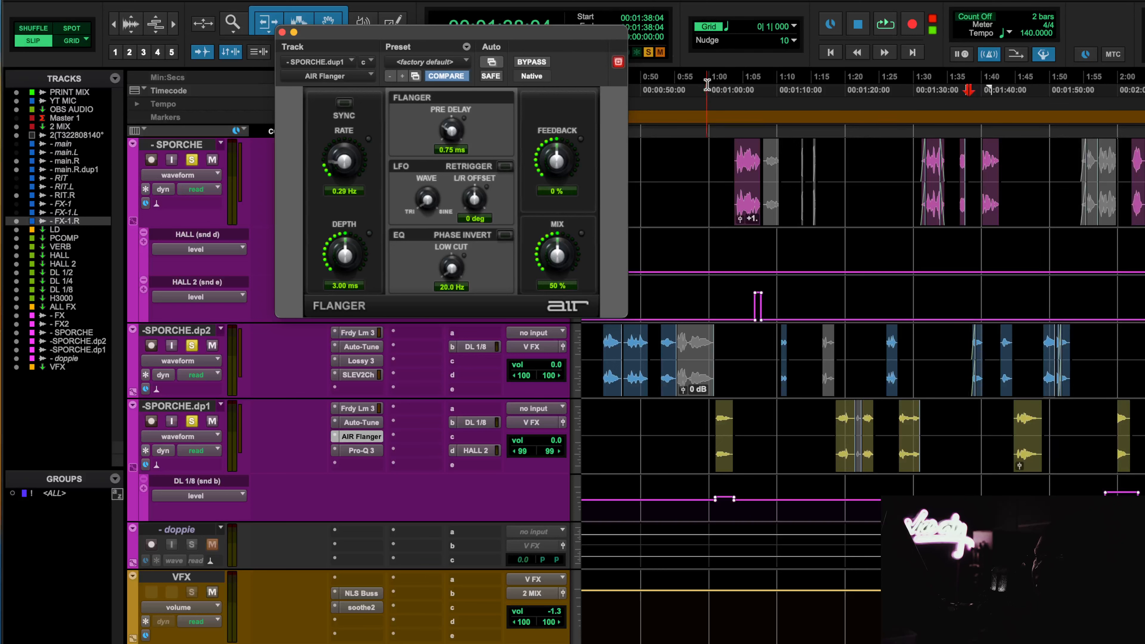
left_click(708, 168)
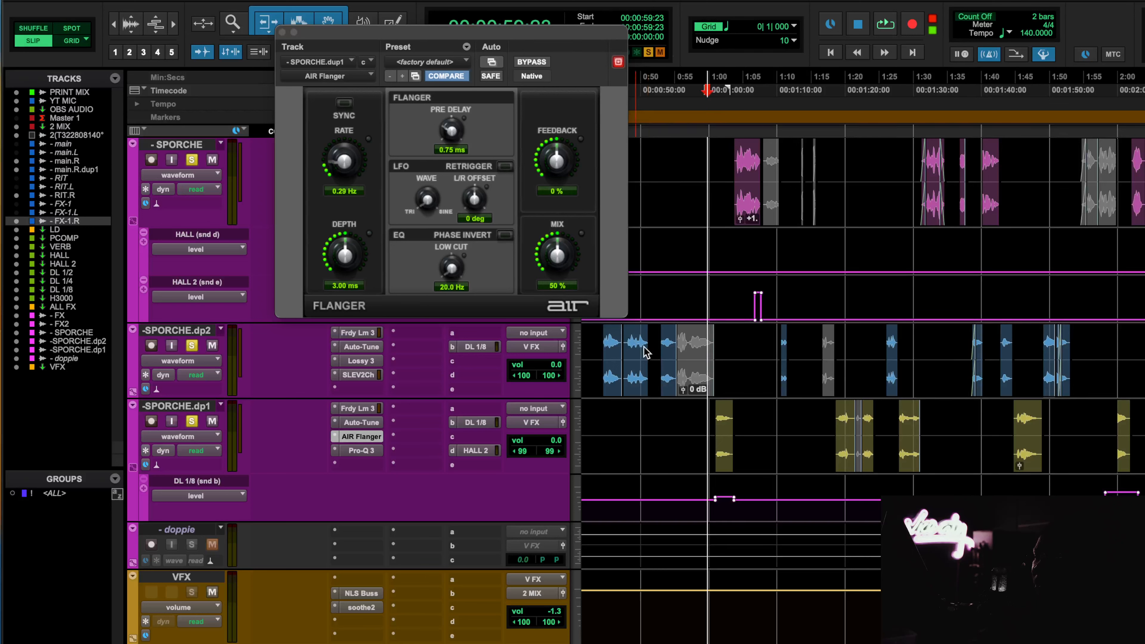
key("space")
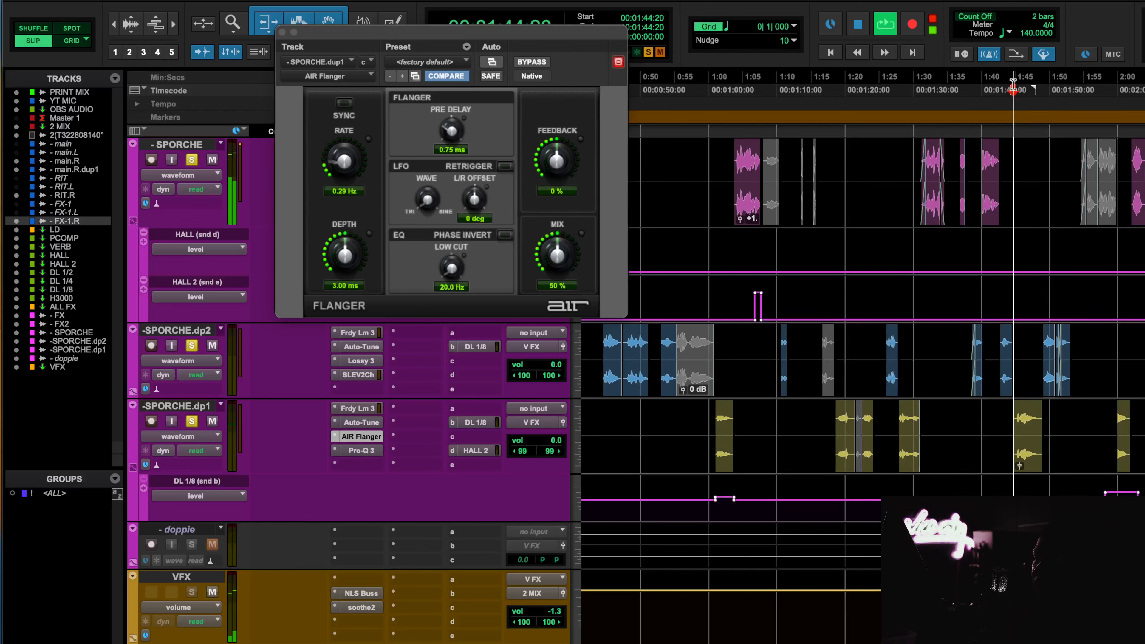
left_click(1014, 92)
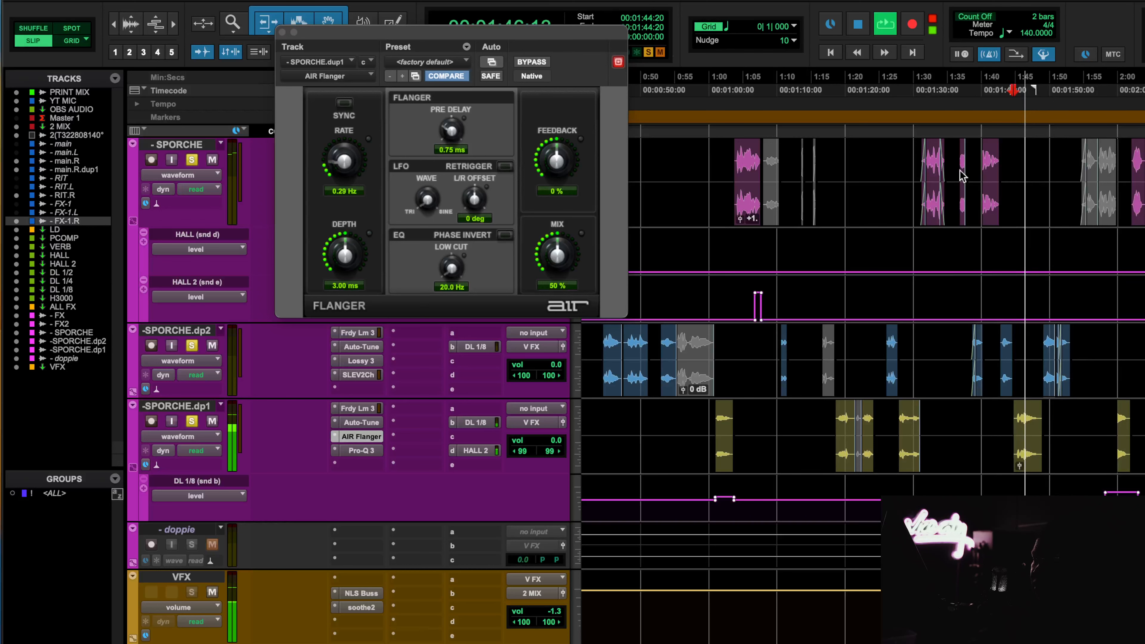
left_click(830, 83)
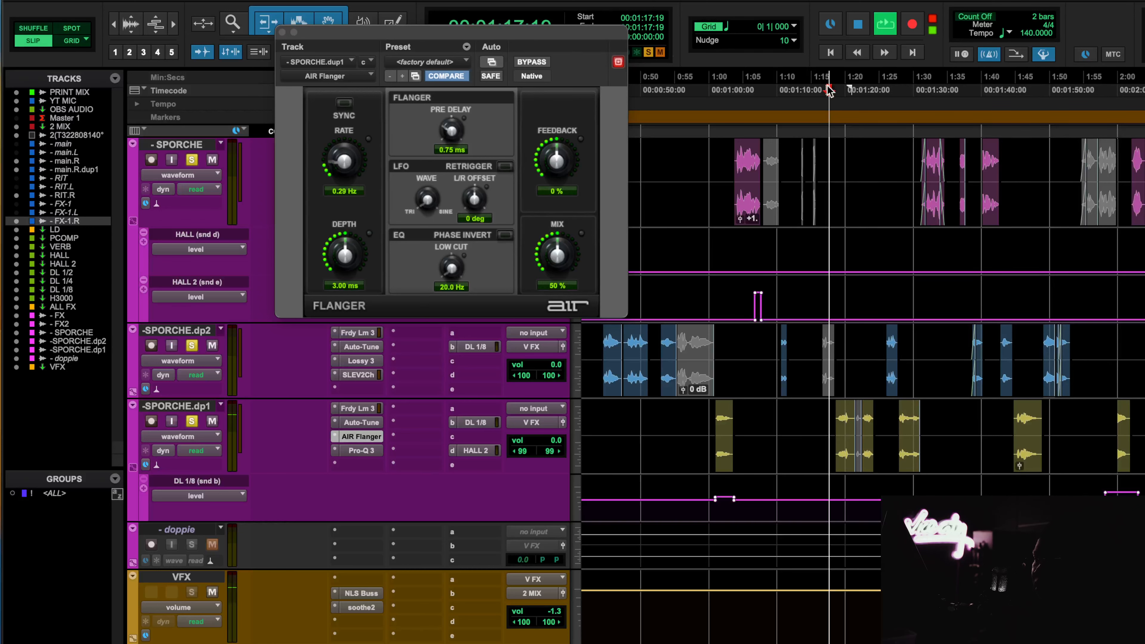
Step: Stop playback and inspect the Pro-Q 3 low-cut curve on SPORCHE.dp1, closing the plugin window
left_click(361, 451)
left_click(282, 31)
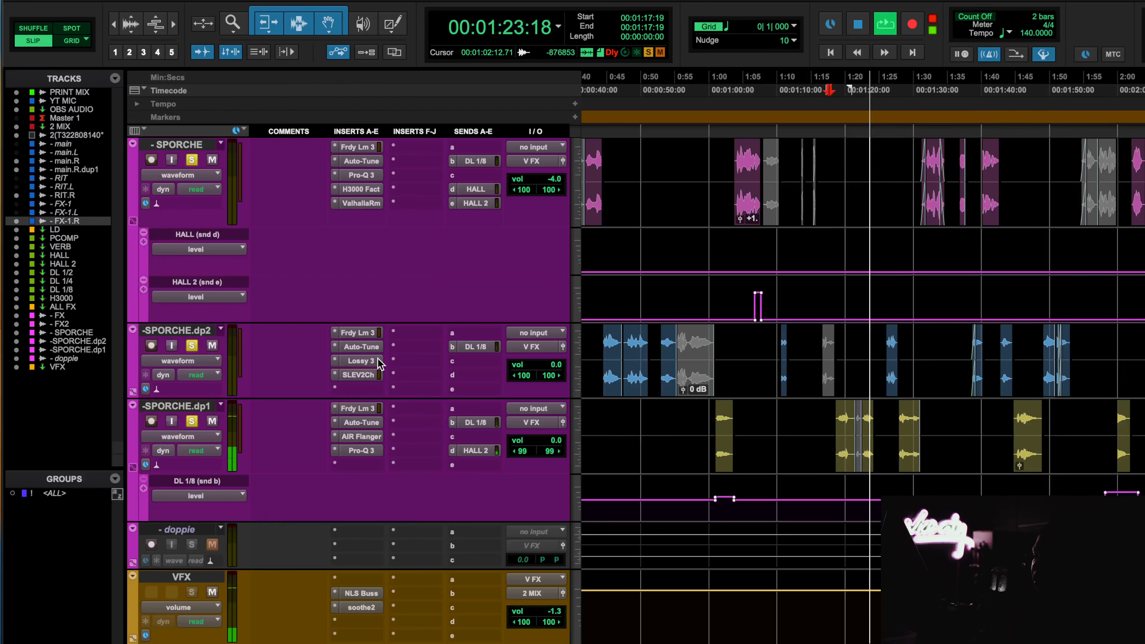
key("space")
left_click(362, 452)
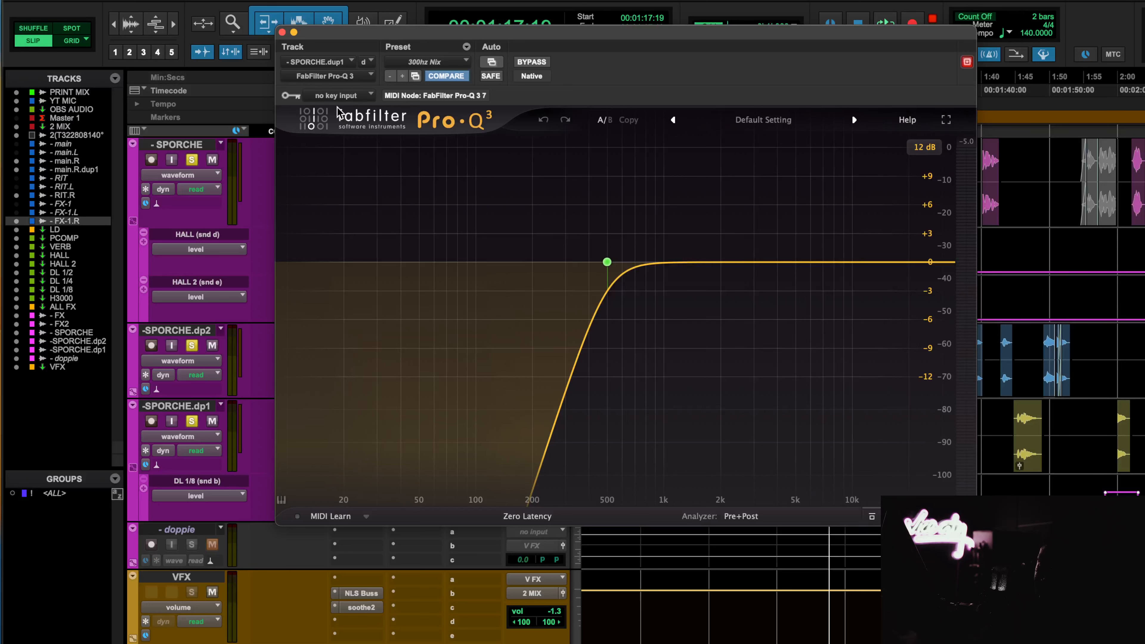
left_click(282, 32)
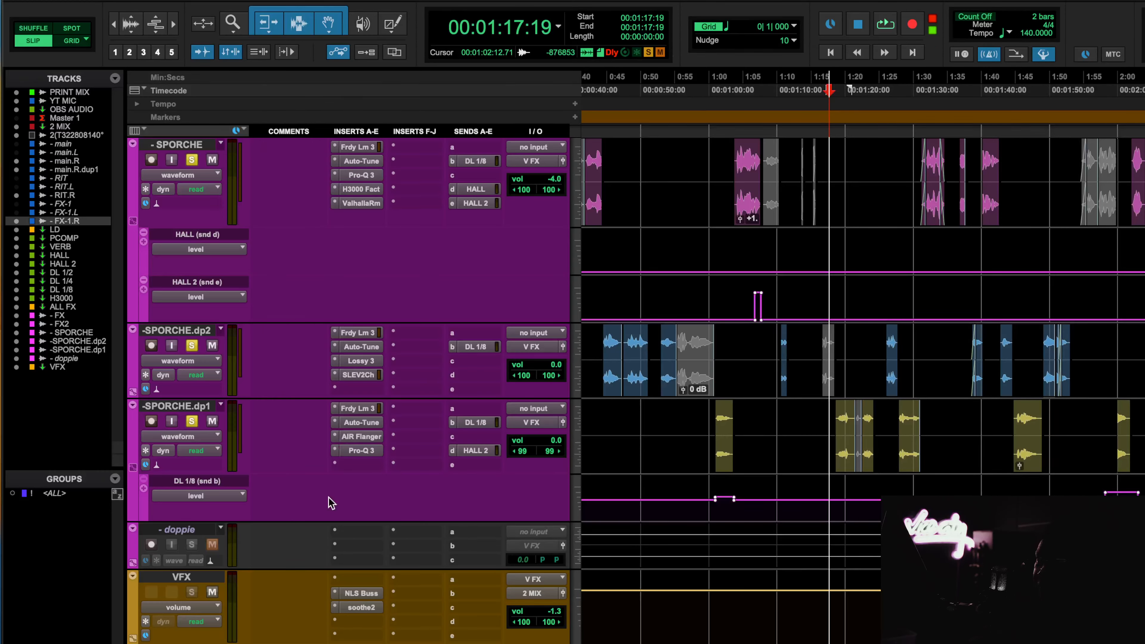
Step: Inspect the soothe2 settings on the VFX bus and close the plugin window
scroll(453, 349, "up", 3)
scroll(454, 348, "up", 5)
scroll(451, 361, "down", 8)
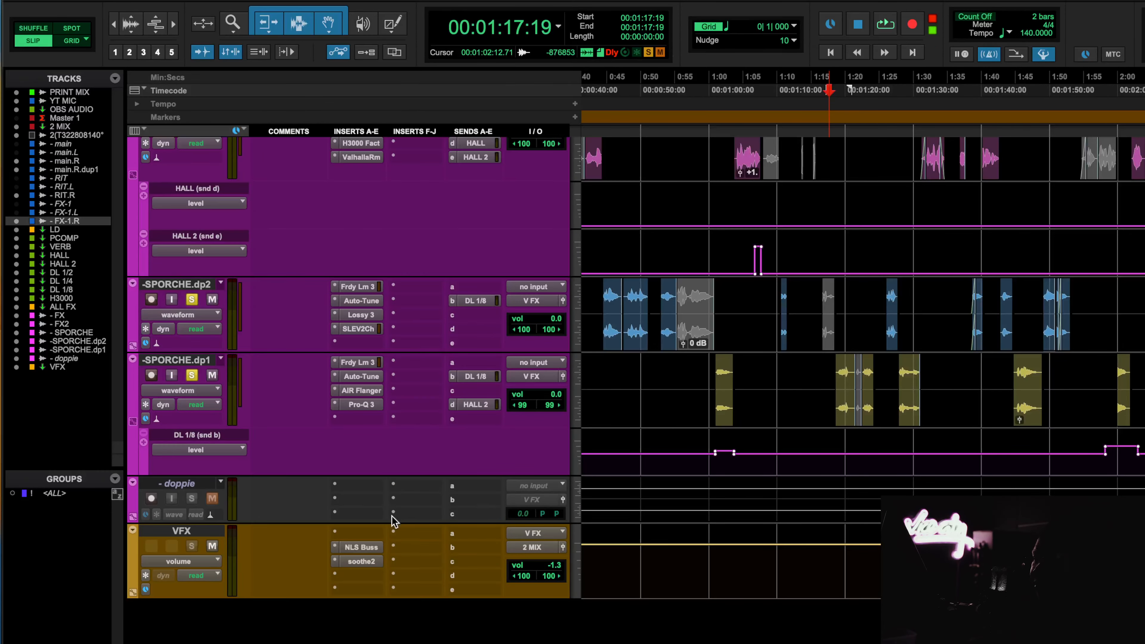
left_click(361, 561)
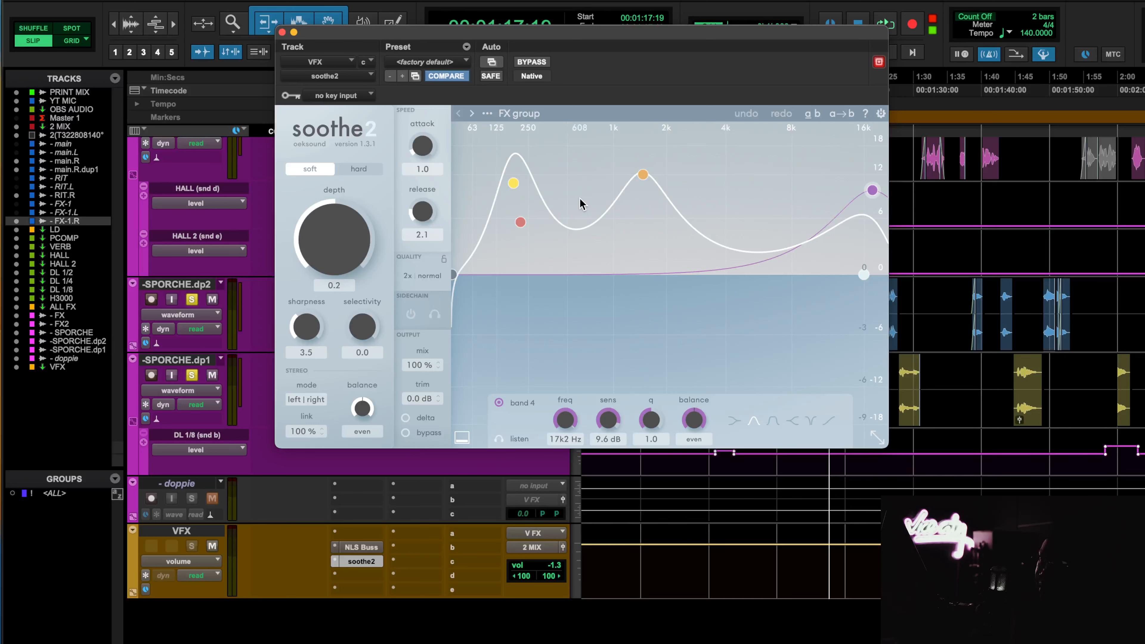
left_click(282, 32)
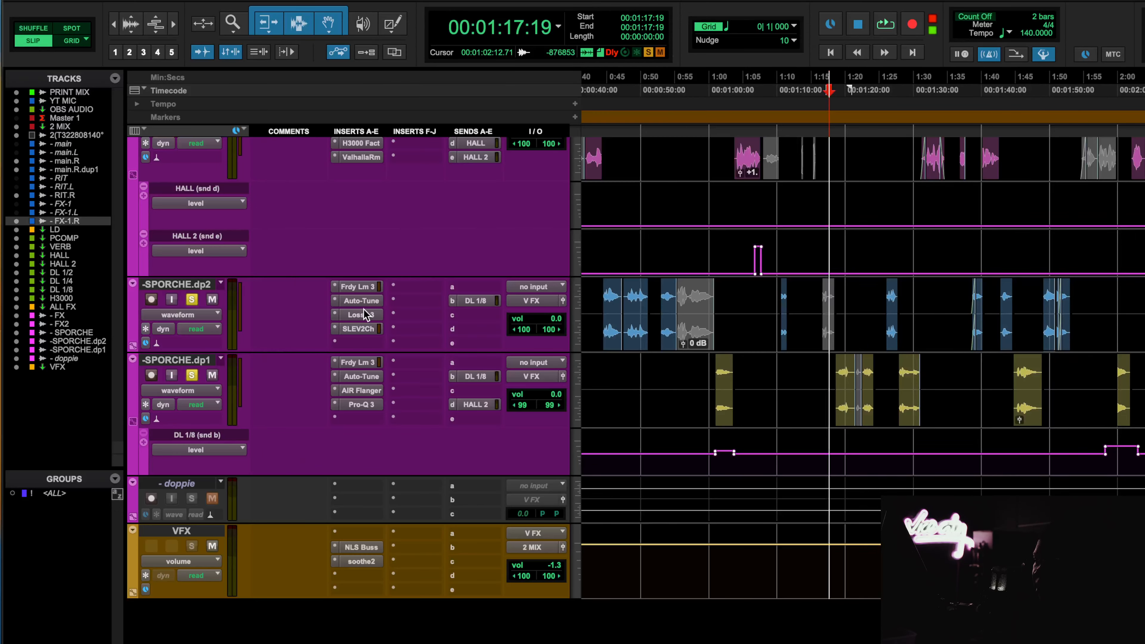
Step: Recheck the ValhallaRoom and H3000 Factory plugins on the SPORCHE track, closing each window
scroll(366, 325, "up", 3)
left_click(371, 299)
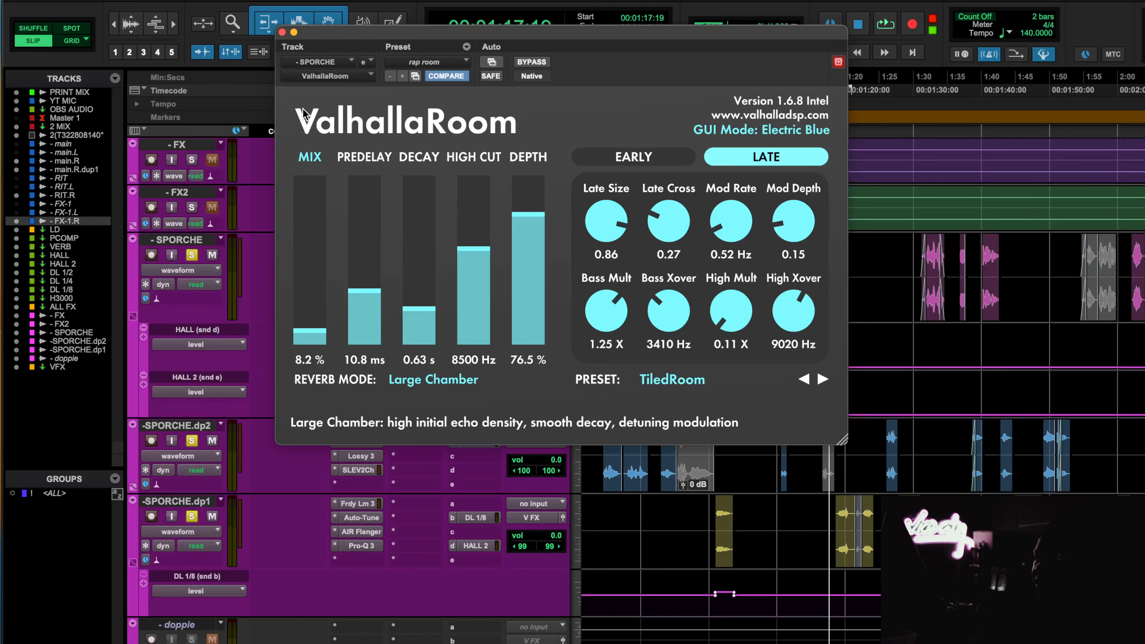
left_click(281, 32)
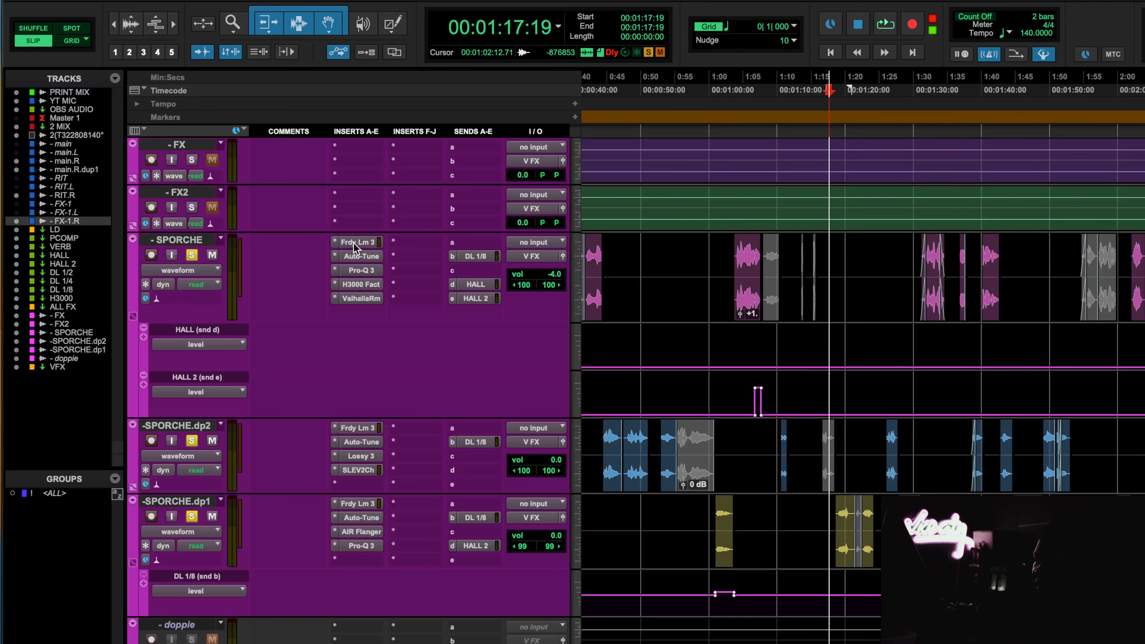
left_click(361, 284)
left_click(282, 32)
Step: Recheck the AIR Flanger settings on SPORCHE.dp1 and close the plugin window
scroll(356, 334, "up", 5)
scroll(356, 334, "down", 6)
scroll(356, 339, "down", 2)
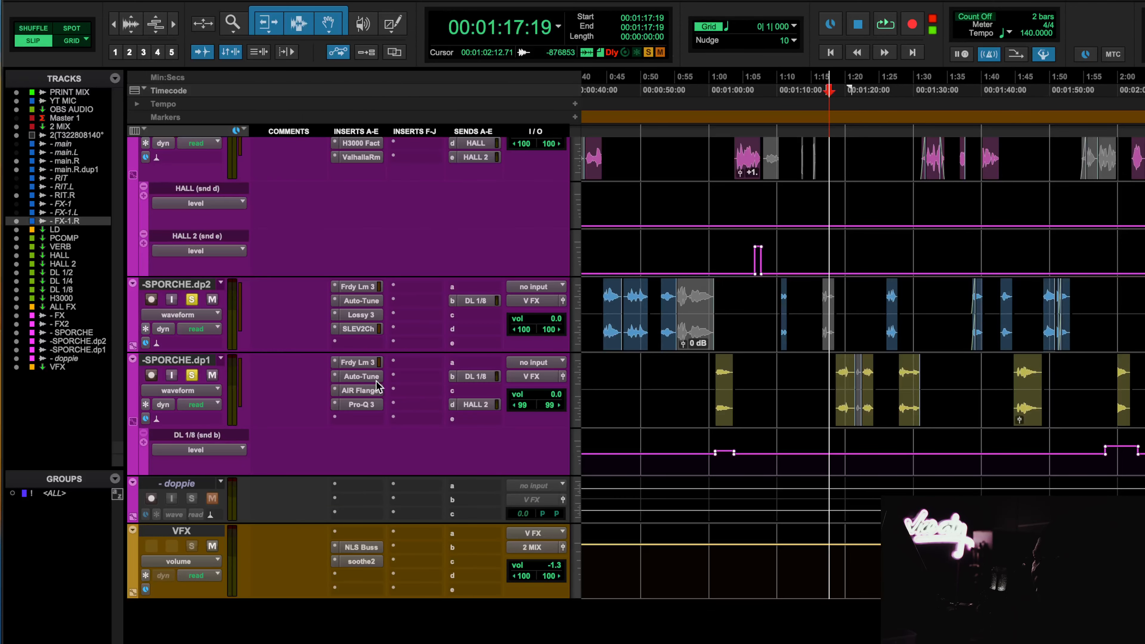
left_click(376, 394)
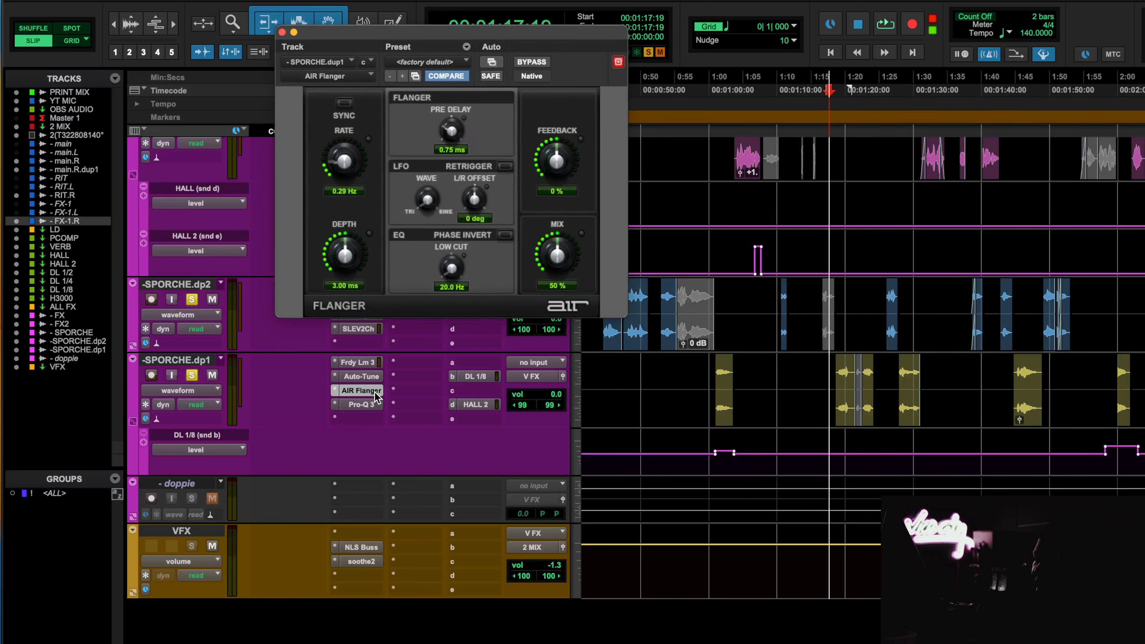
left_click(282, 32)
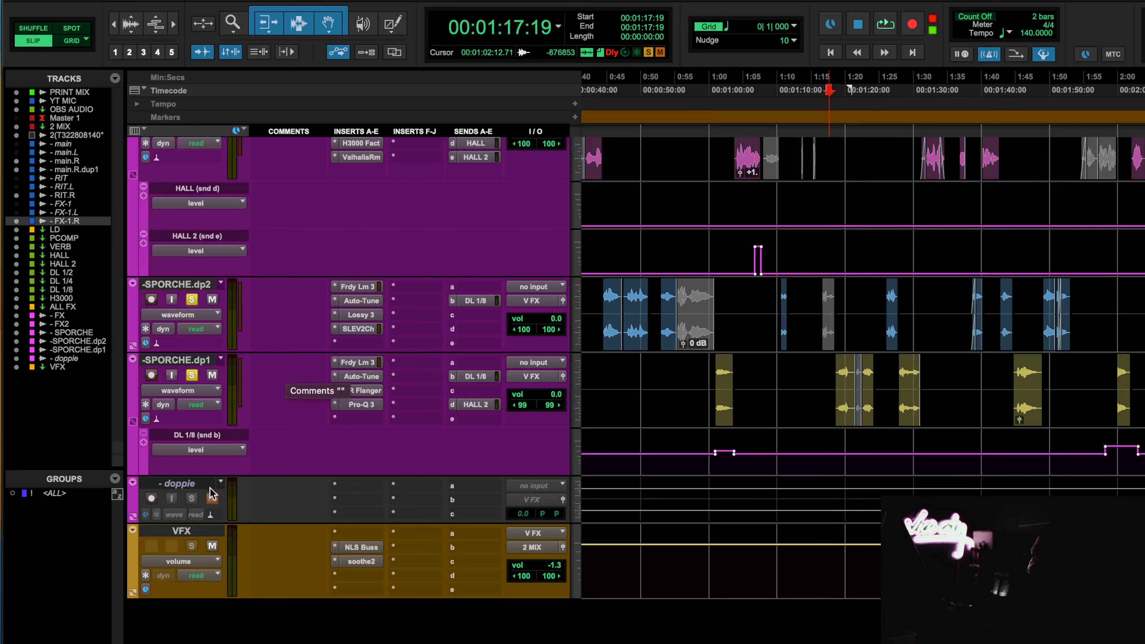
Step: Clear the solos on the SPORCHE tracks and inspect the NLS Buss settings on the VFX bus, closing the plugin window
left_click(191, 376)
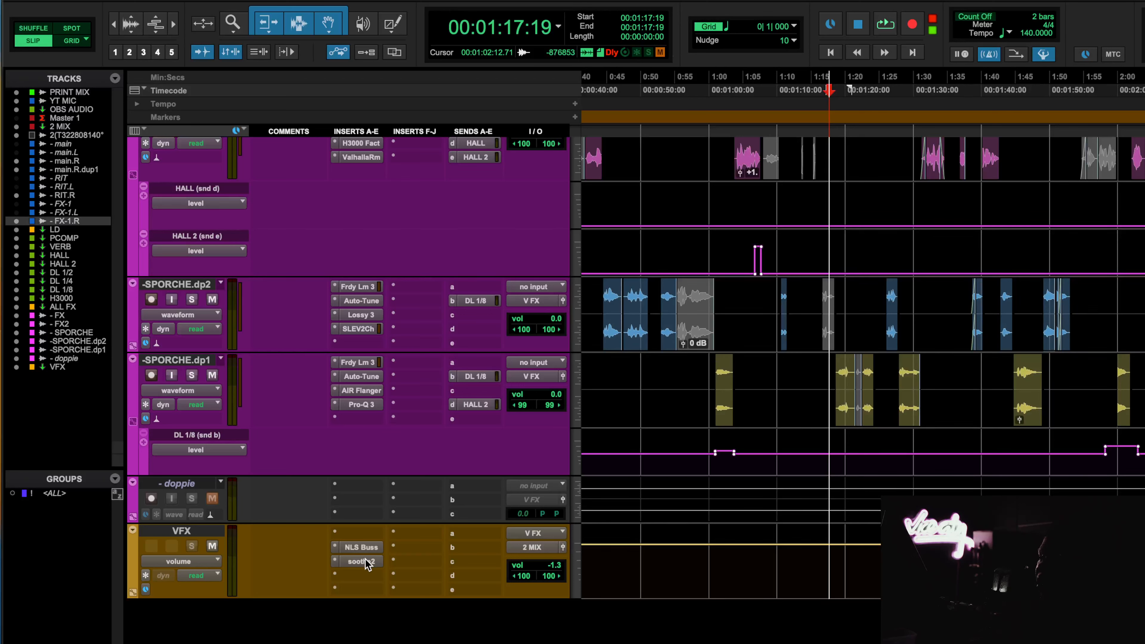
left_click(363, 548)
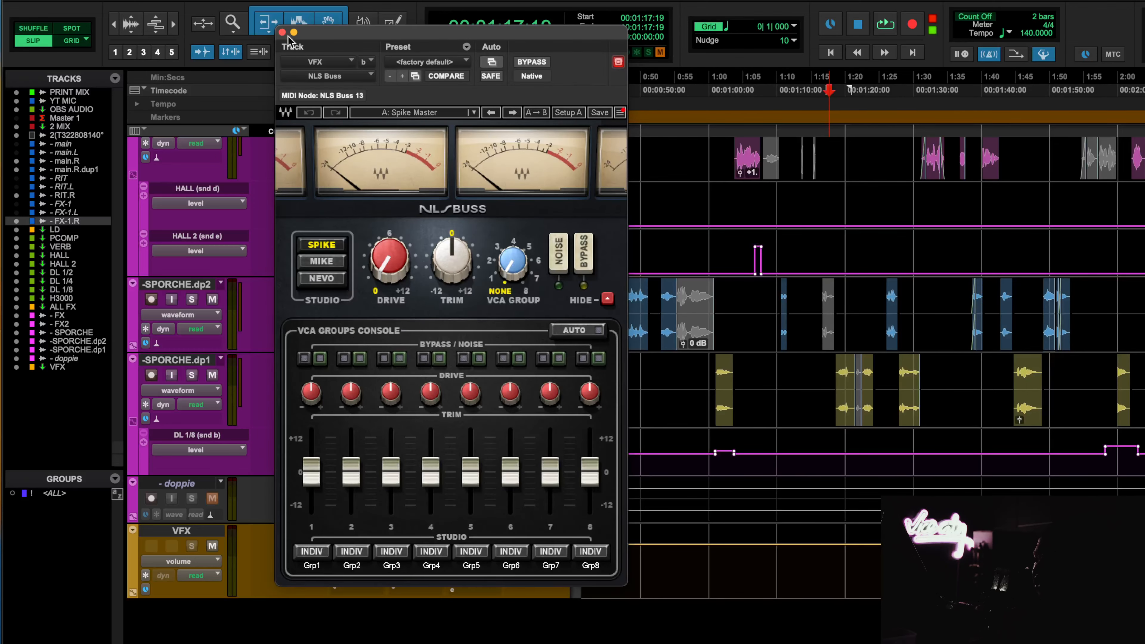
left_click(282, 32)
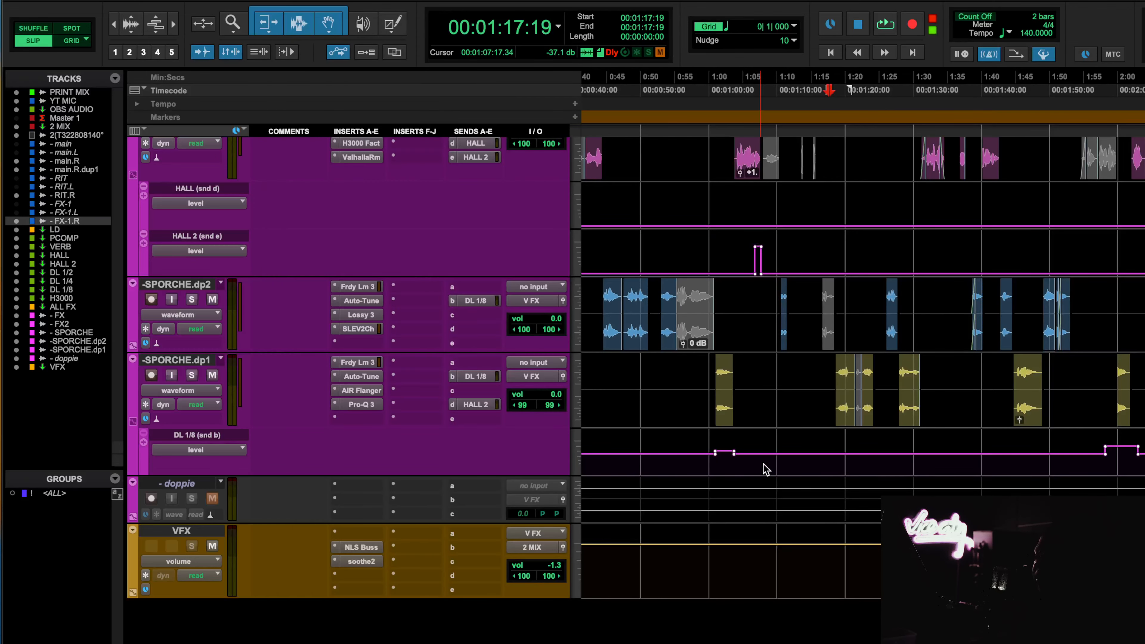
scroll(712, 331, "up", 3)
scroll(825, 321, "left", 2)
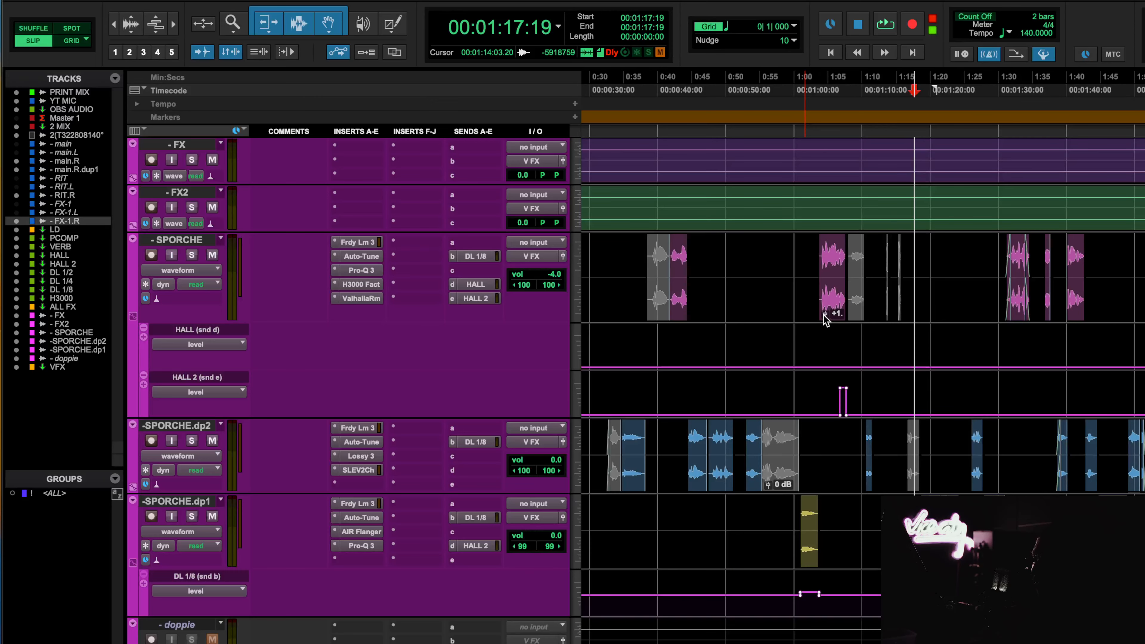
Step: Audition the mix around the SPORCHE clips from 00:01:05:12 and stop playback
scroll(823, 319, "down", 1)
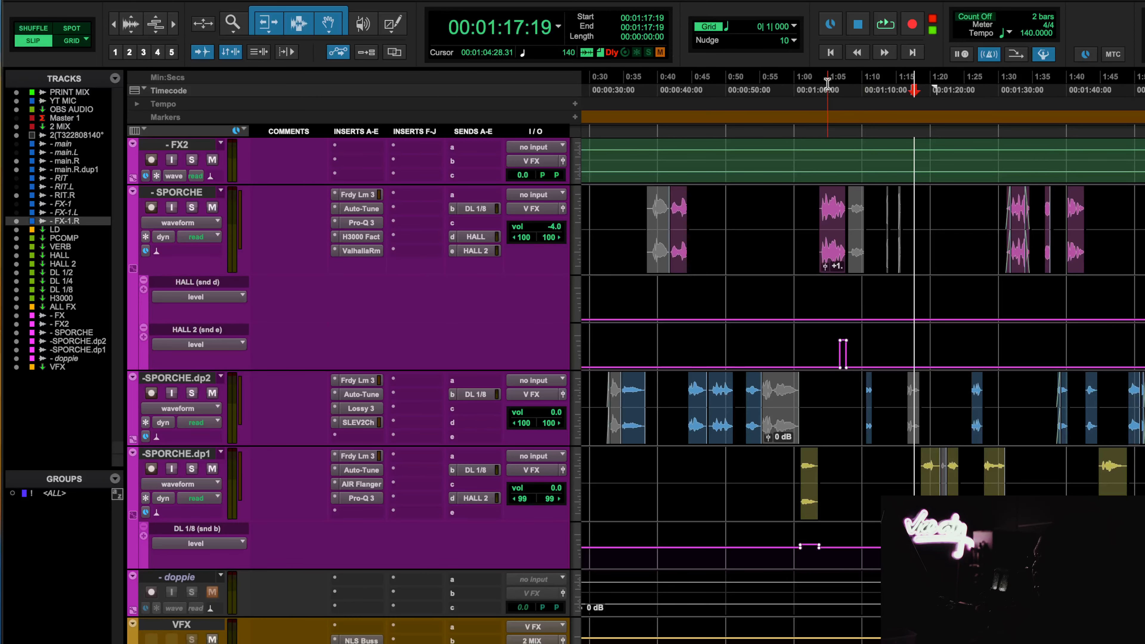
left_click(831, 95)
key("space")
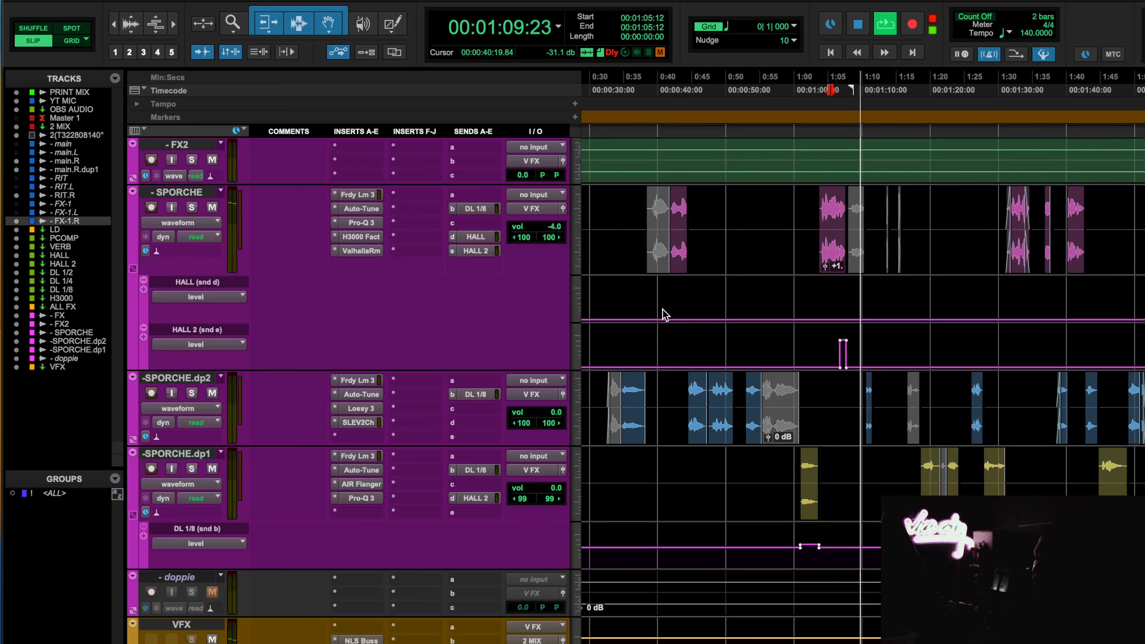
key("space")
Step: Audition the mix around the late SPORCHE.dp1 clips from 00:01:57:05 and stop playback
scroll(846, 435, "right", 10)
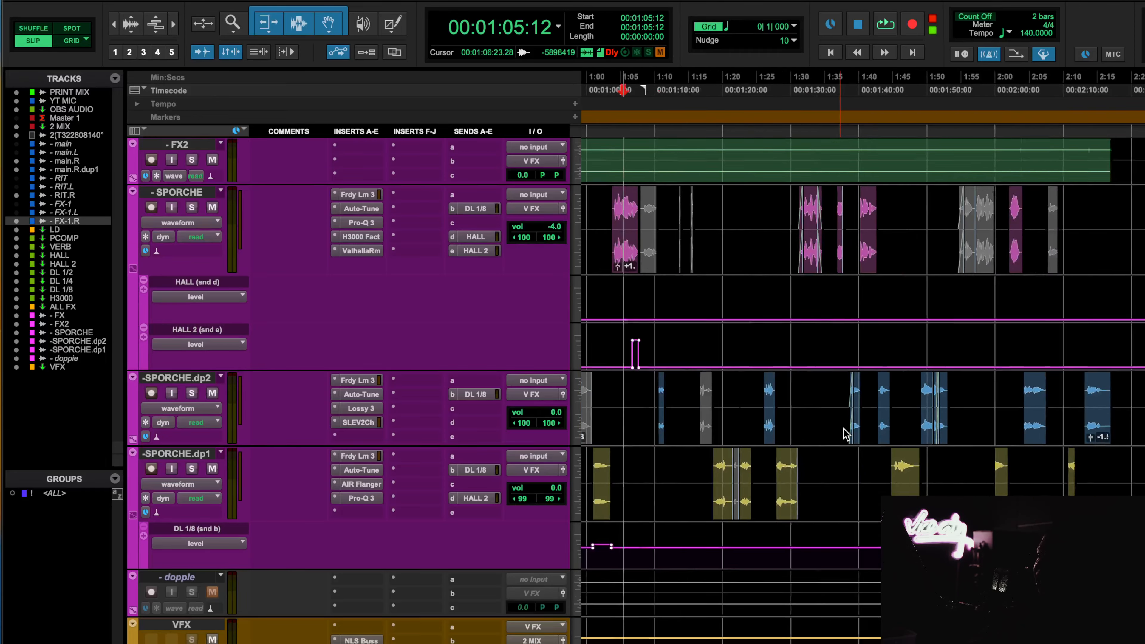
scroll(846, 434, "down", 3)
left_click(808, 90)
key("space")
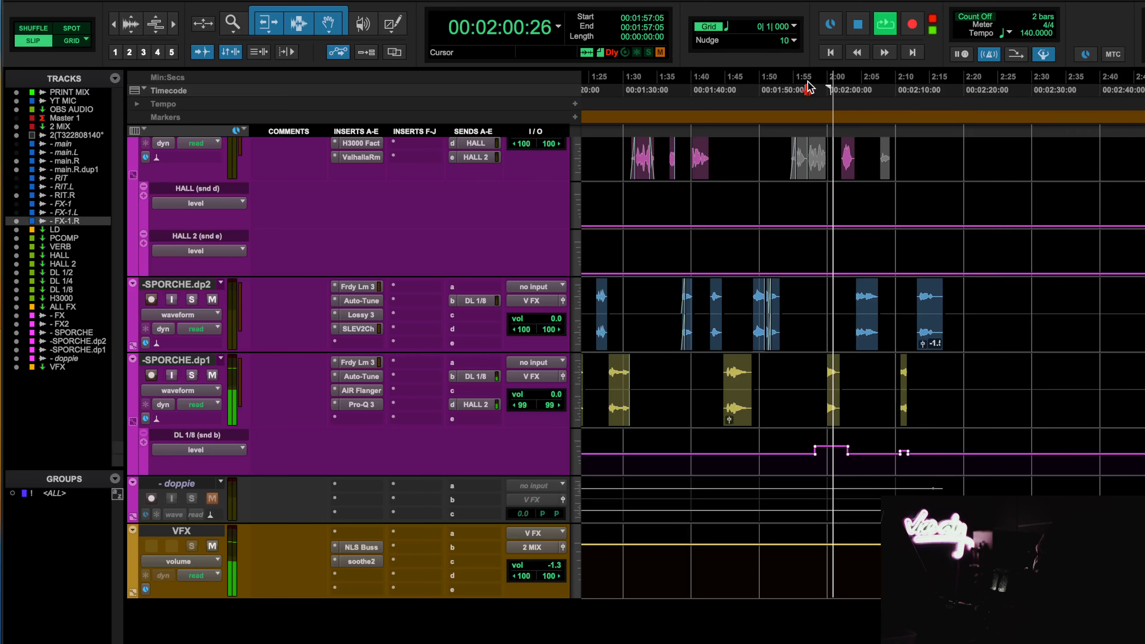
key("space")
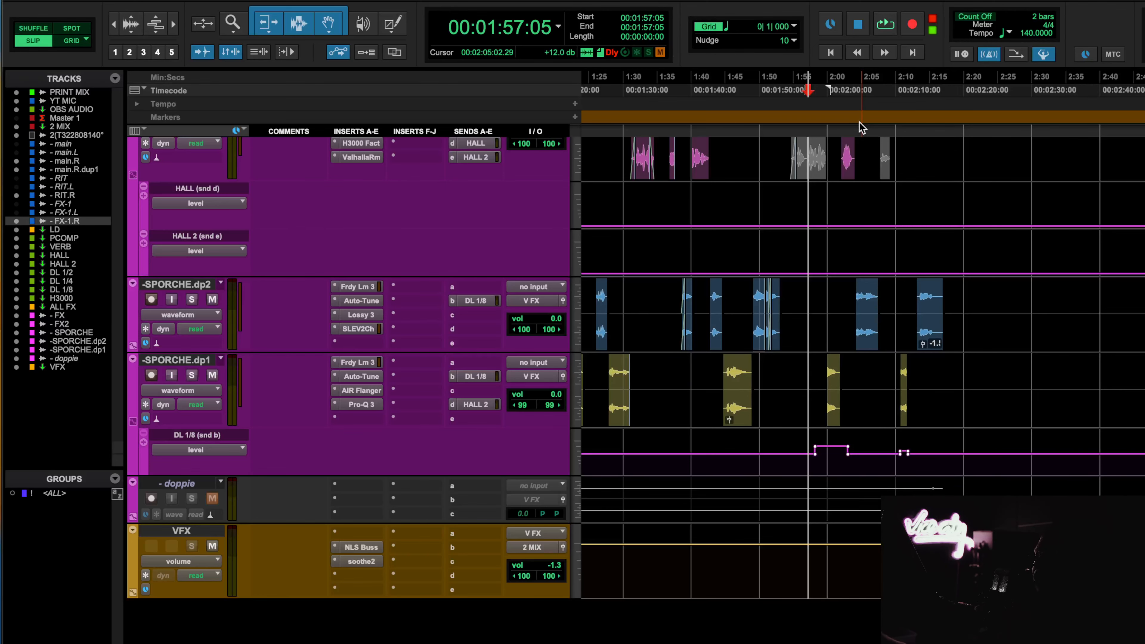
Step: Inspect the PuigChild 670 settings on the 2 MIX track and close the plugin window
scroll(392, 285, "up", 15)
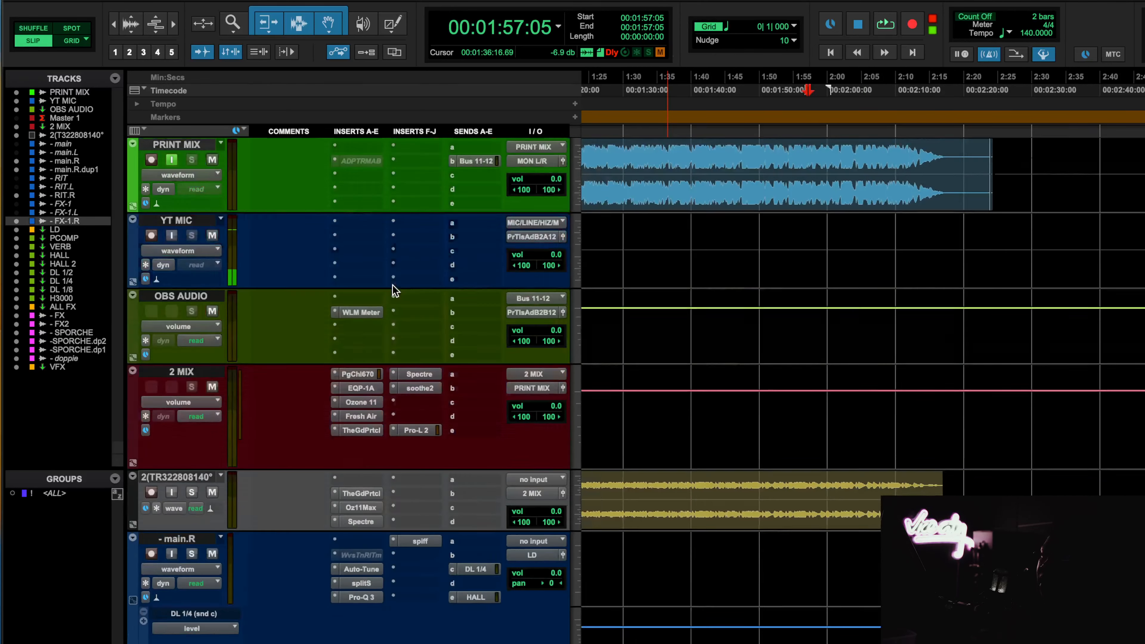
left_click(363, 373)
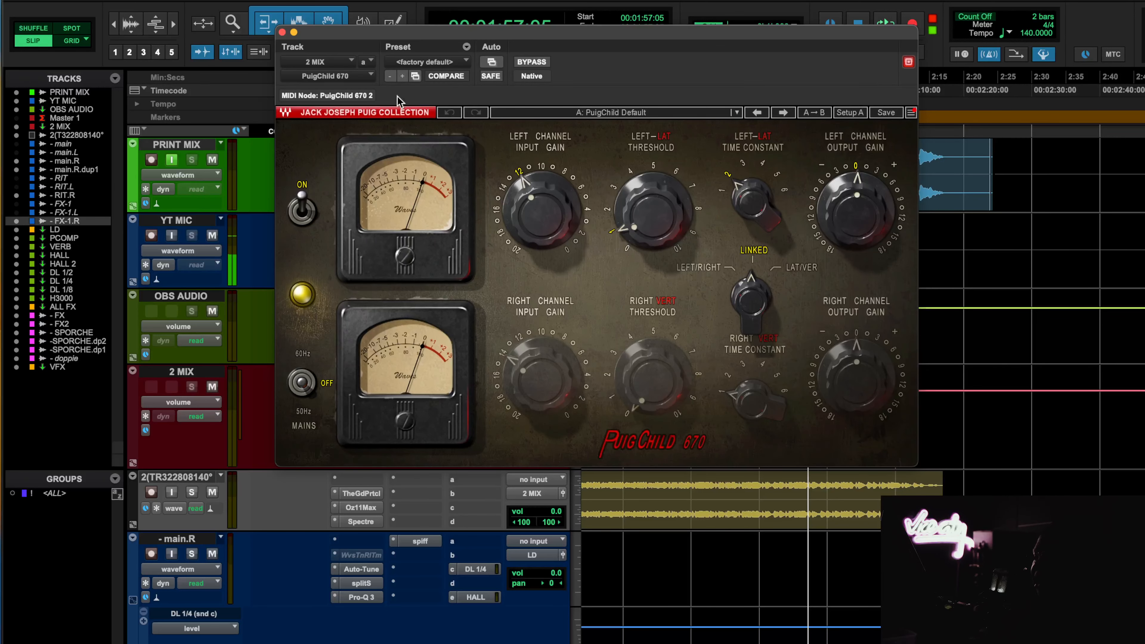
left_click(282, 32)
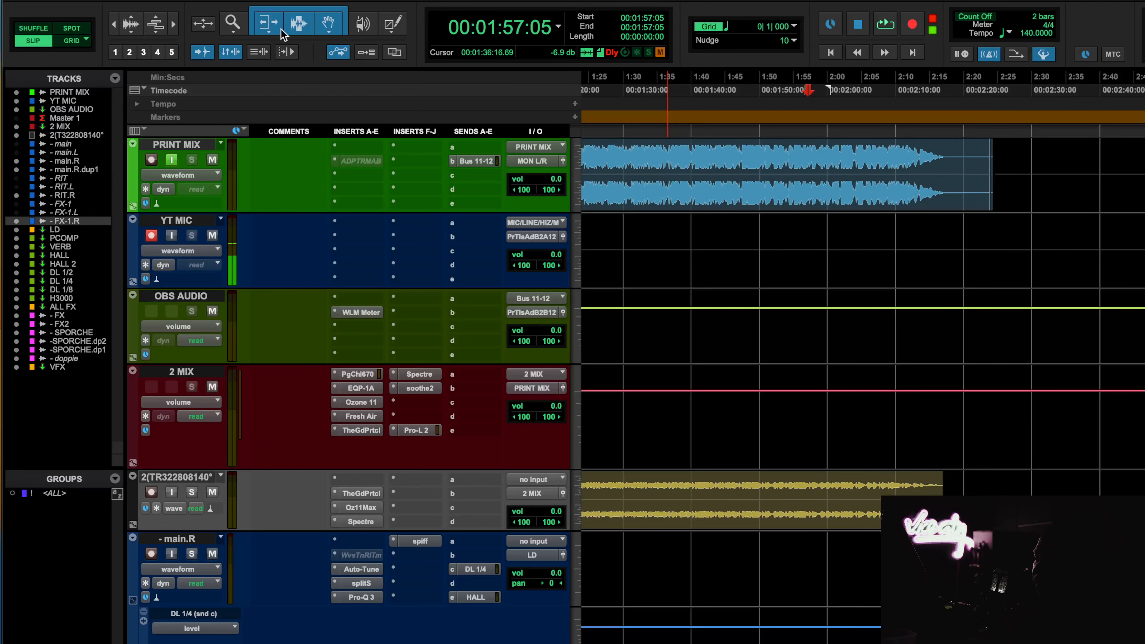
Step: Reopen the PuigChild 670 on 2 MIX and place the playback start at 00:00:10:16, repositioning the plugin window
left_click(353, 373)
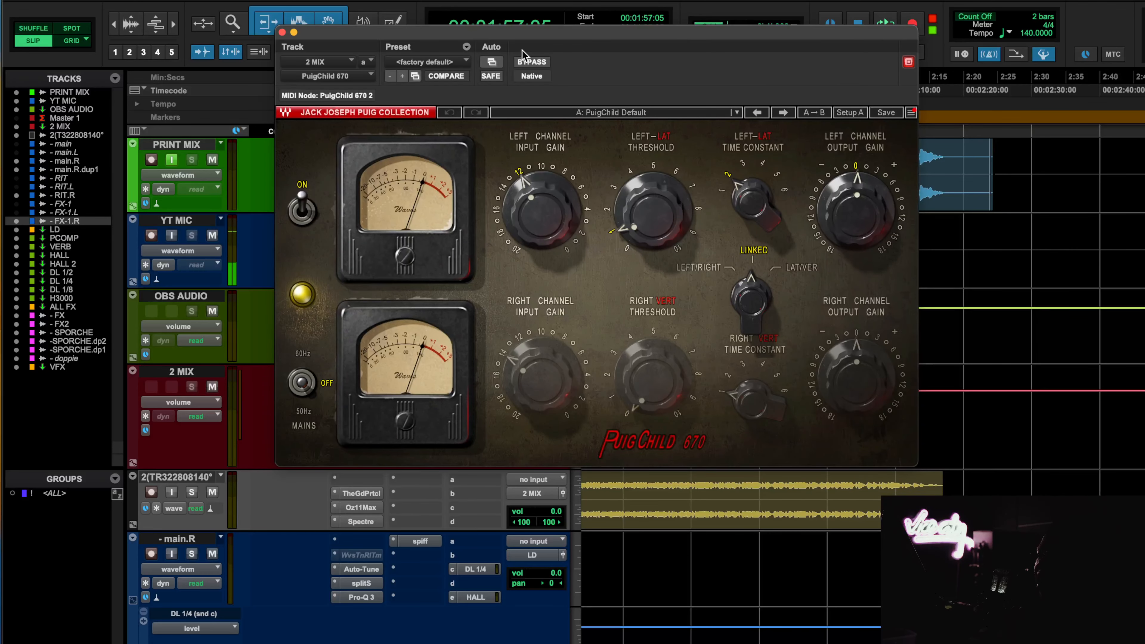
key("Return")
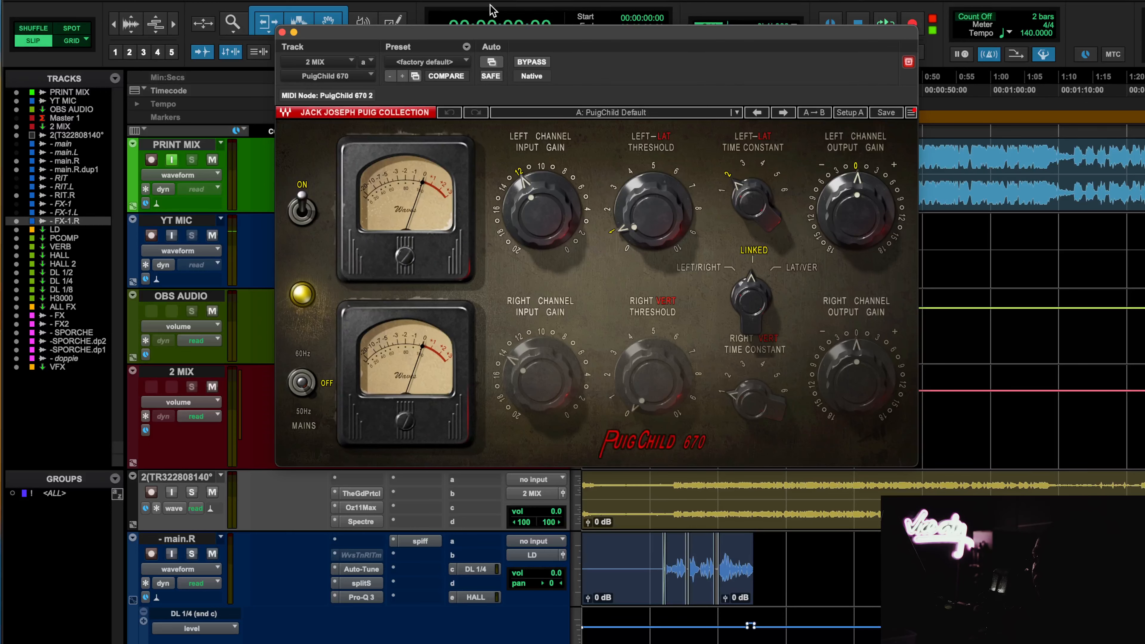
left_click_drag(500, 33, 291, 228)
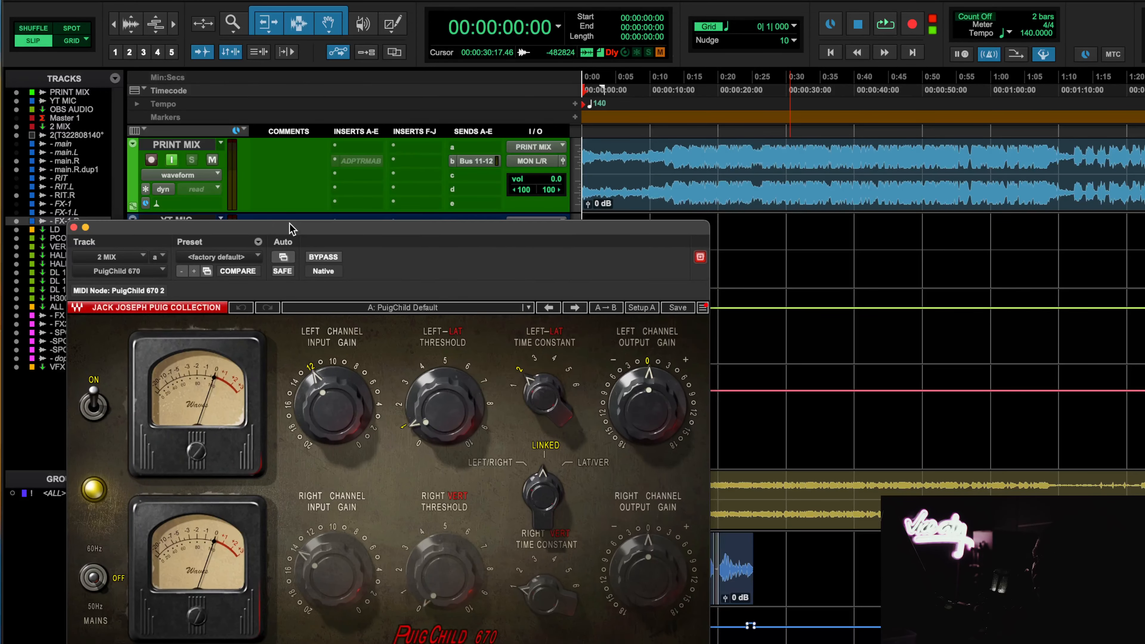
left_click(654, 72)
left_click_drag(467, 232, 569, 103)
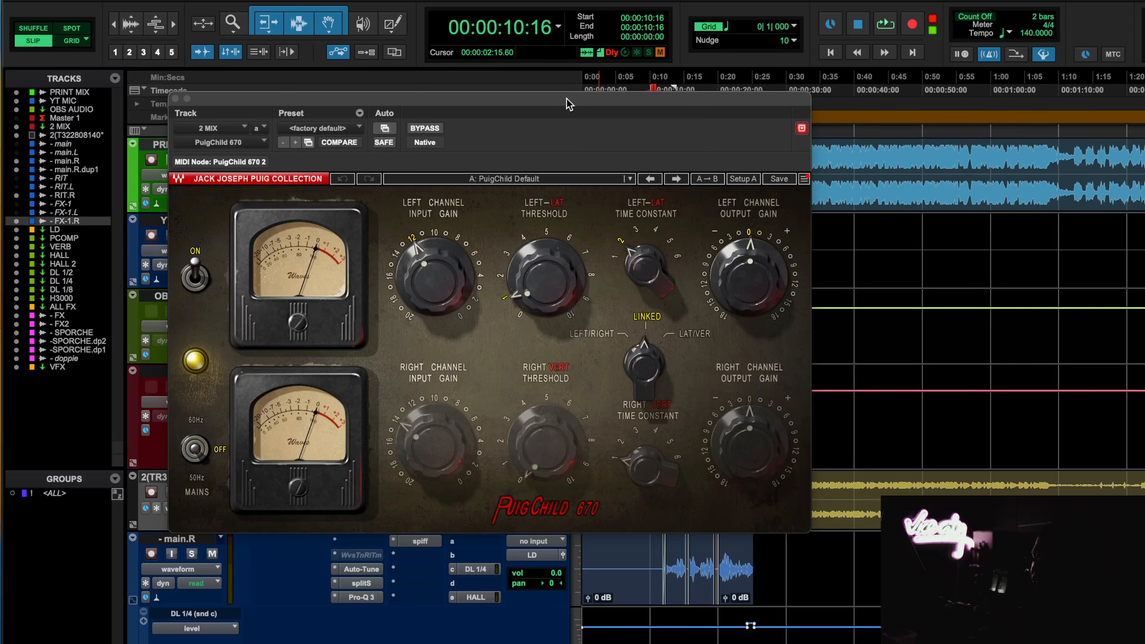
Step: Compare the playing mix with the PuigChild 670 bypassed and active, leaving it active, stopping playback and closing its window
key("space")
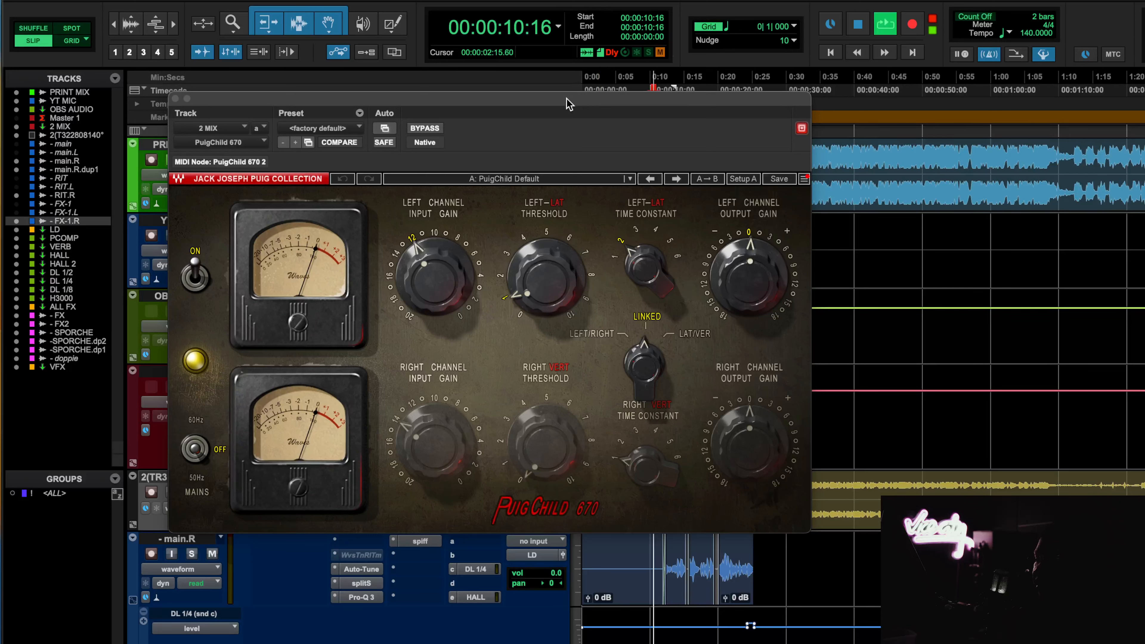
left_click(429, 127)
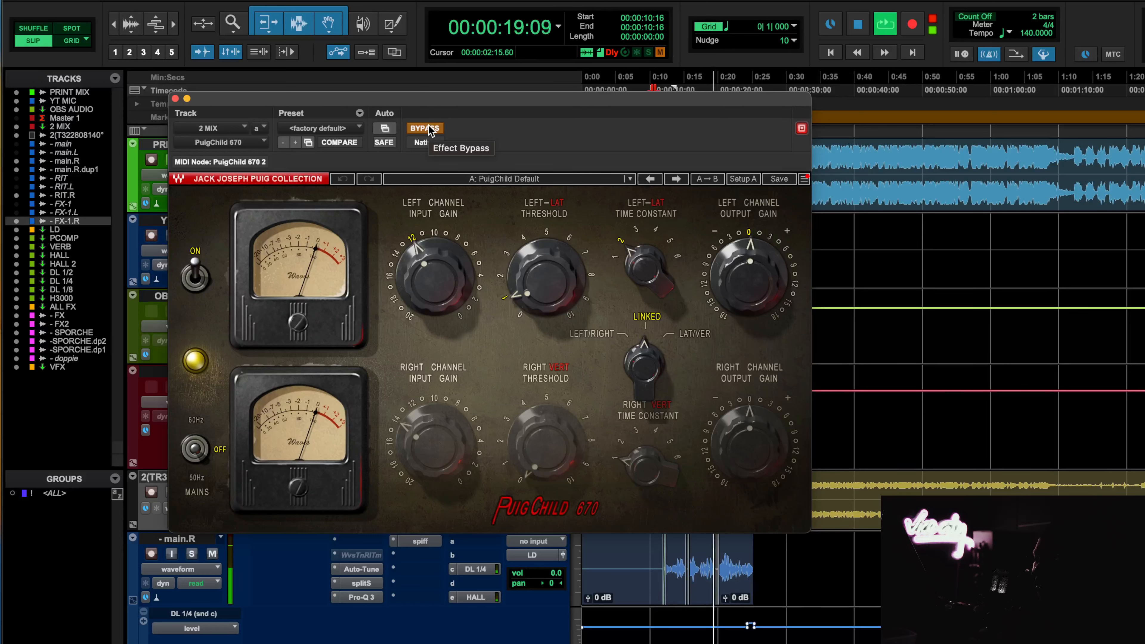
left_click(429, 128)
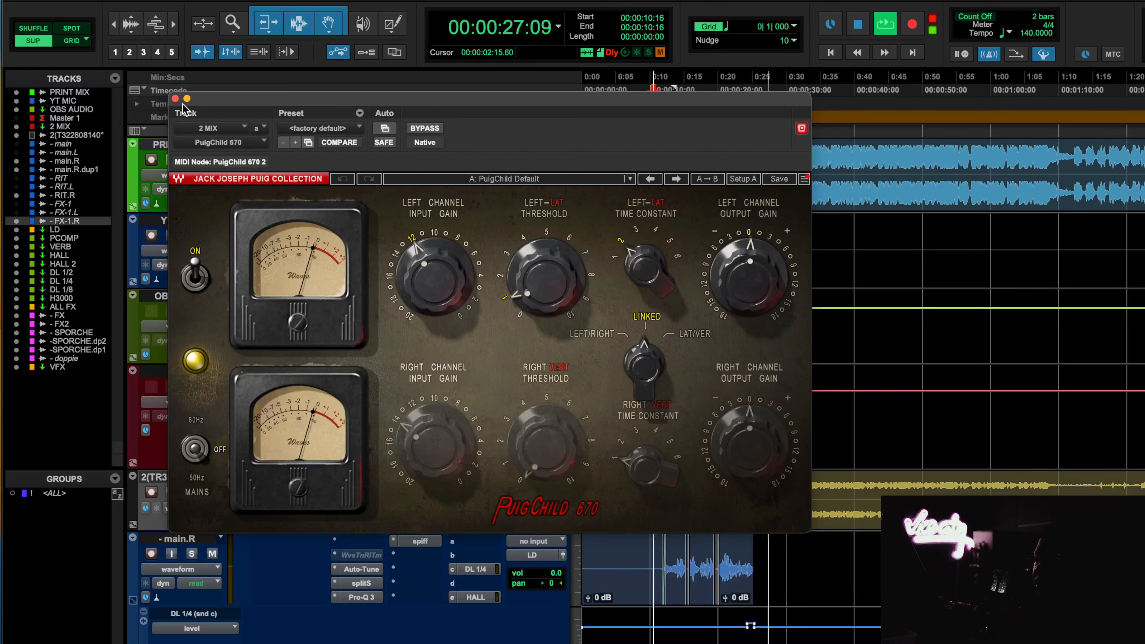
left_click(430, 128)
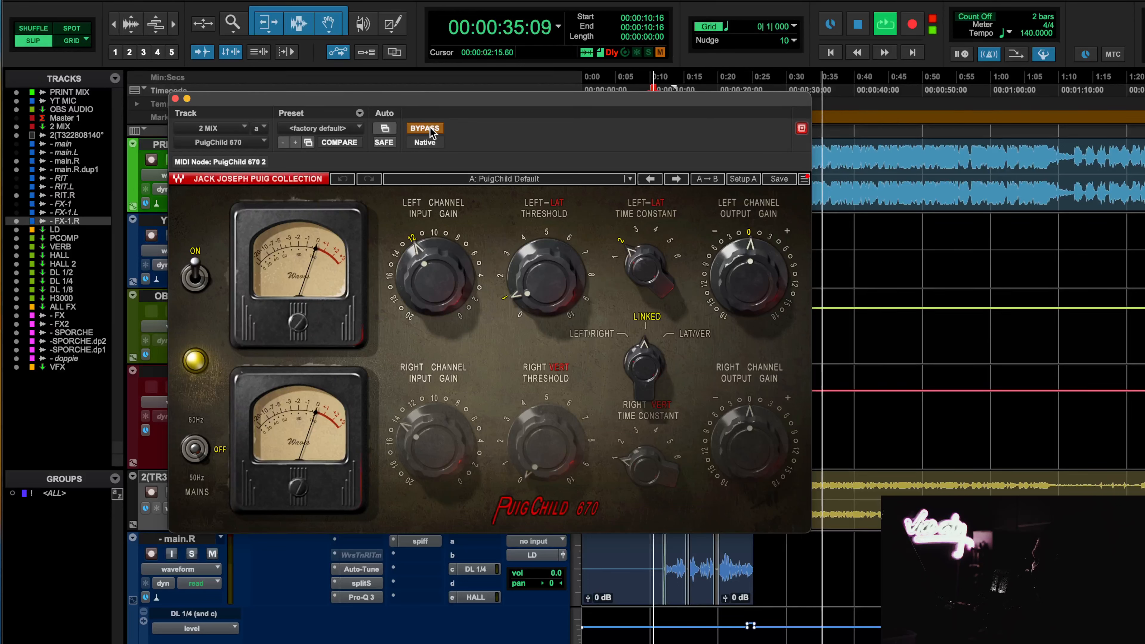
left_click(430, 128)
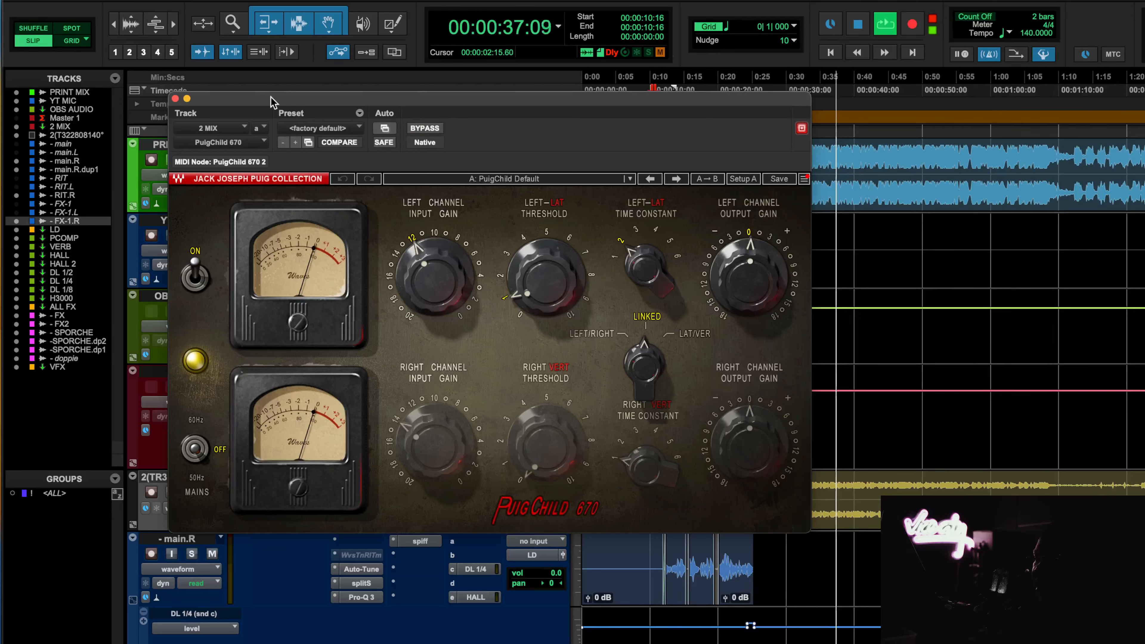
key("space")
left_click(175, 99)
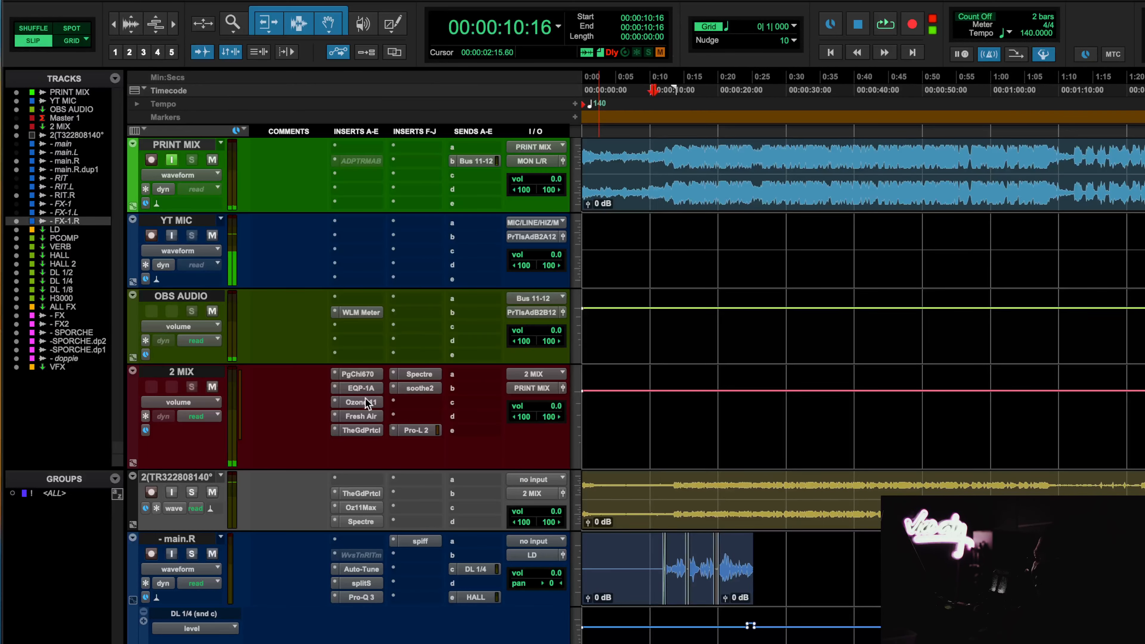
Step: Inspect the UADx Pultec EQP-1A settings on the 2 MIX track, bringing the opening vocal section into view for playback
left_click(371, 390)
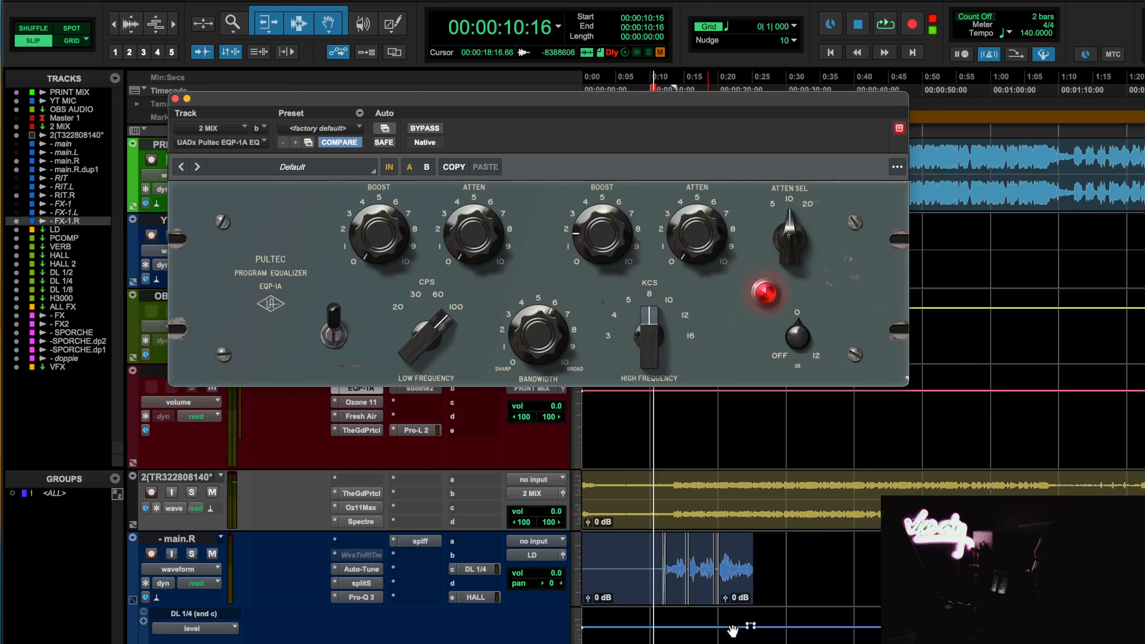
scroll(838, 634, "down", 3)
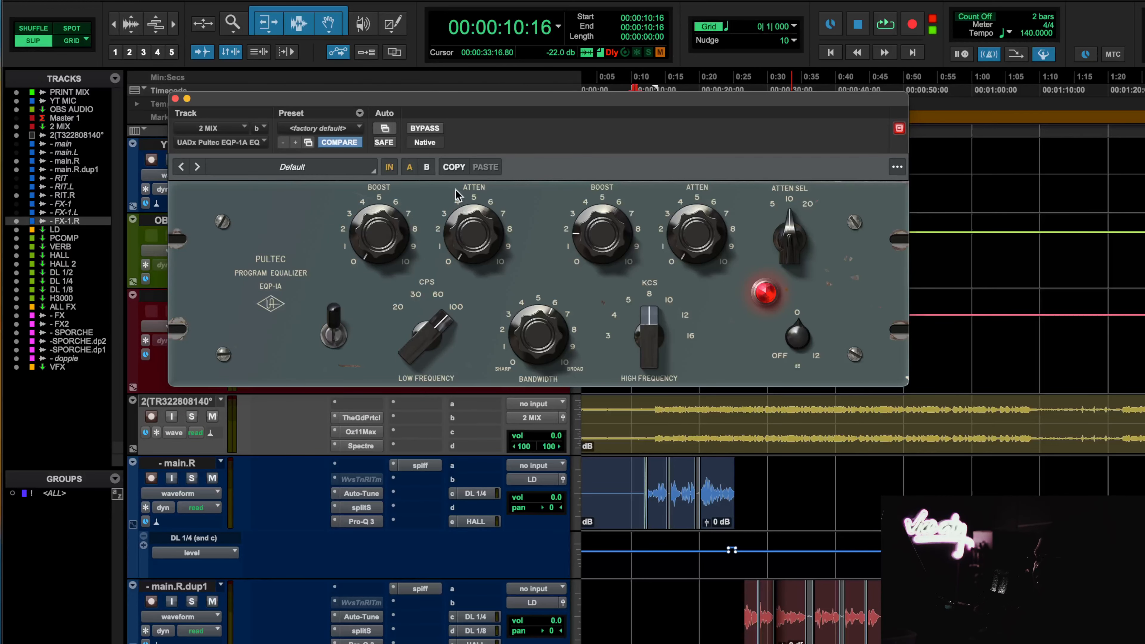
scroll(672, 548, "up", 3)
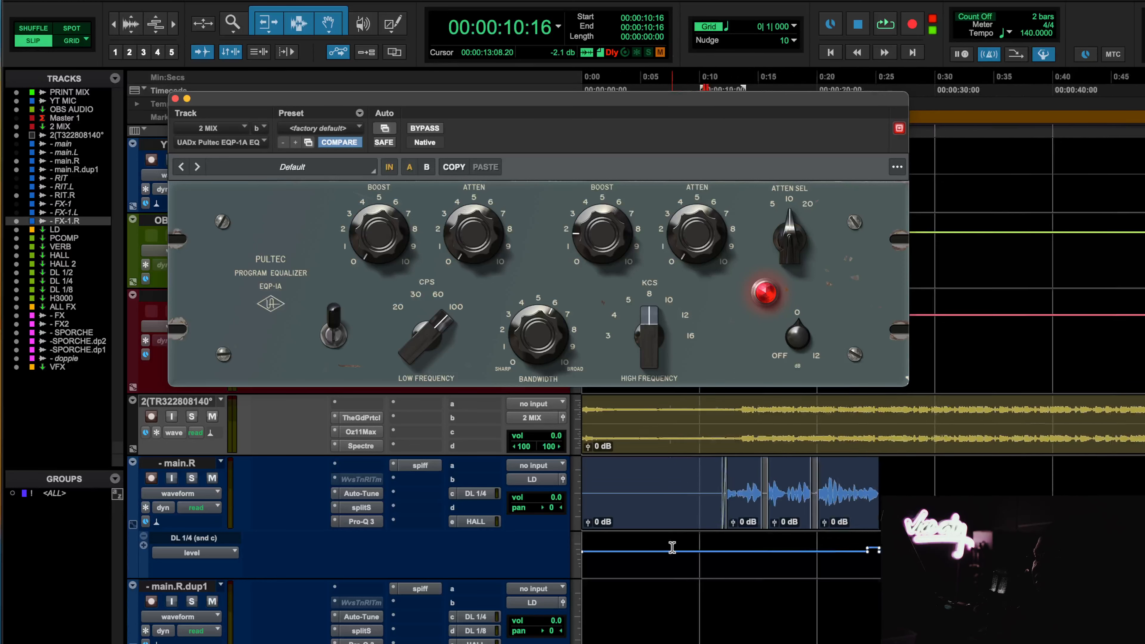
scroll(672, 548, "right", 3)
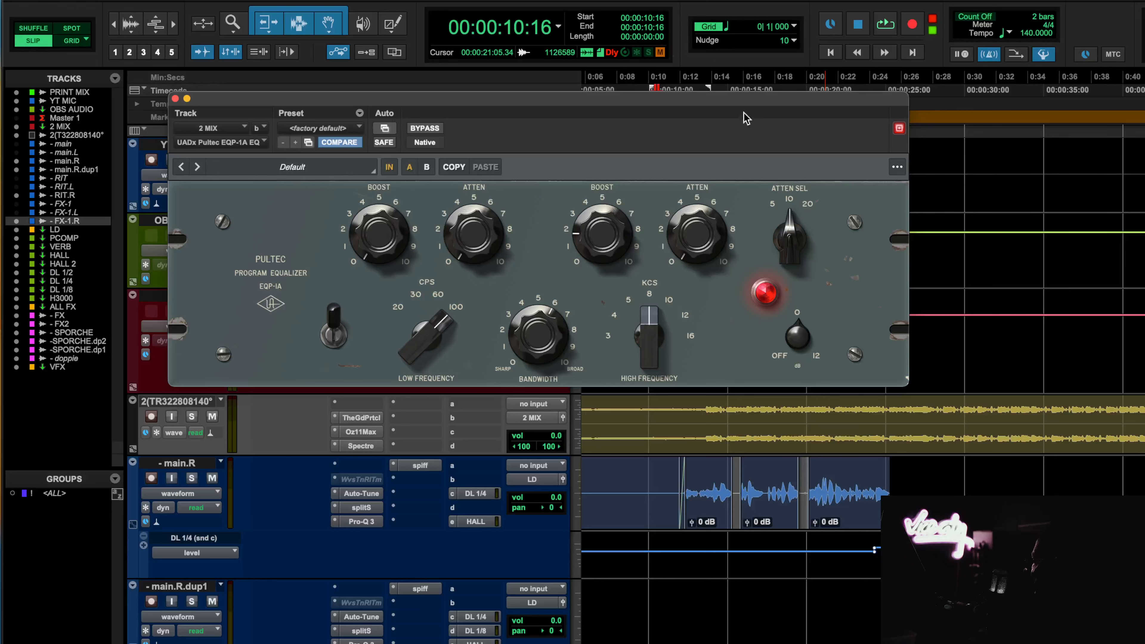
left_click_drag(757, 98, 759, 112)
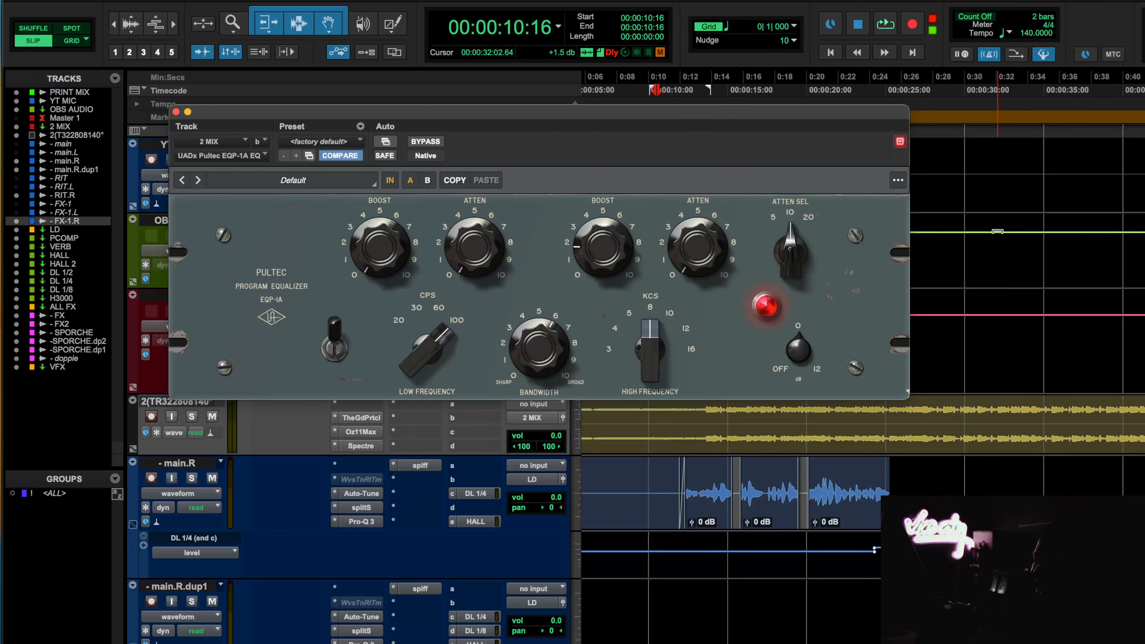
scroll(998, 231, "right", 1)
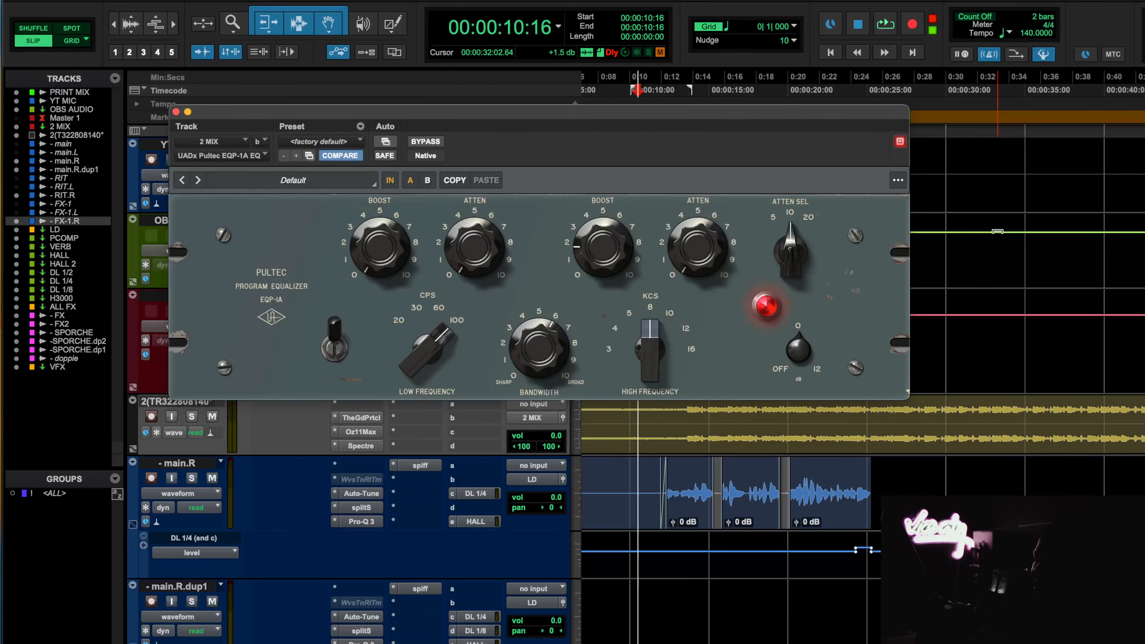
Step: Compare the playing mix with the Pultec EQP-1A bypassed and active, leaving it active, stopping playback and closing its window
left_click(885, 25)
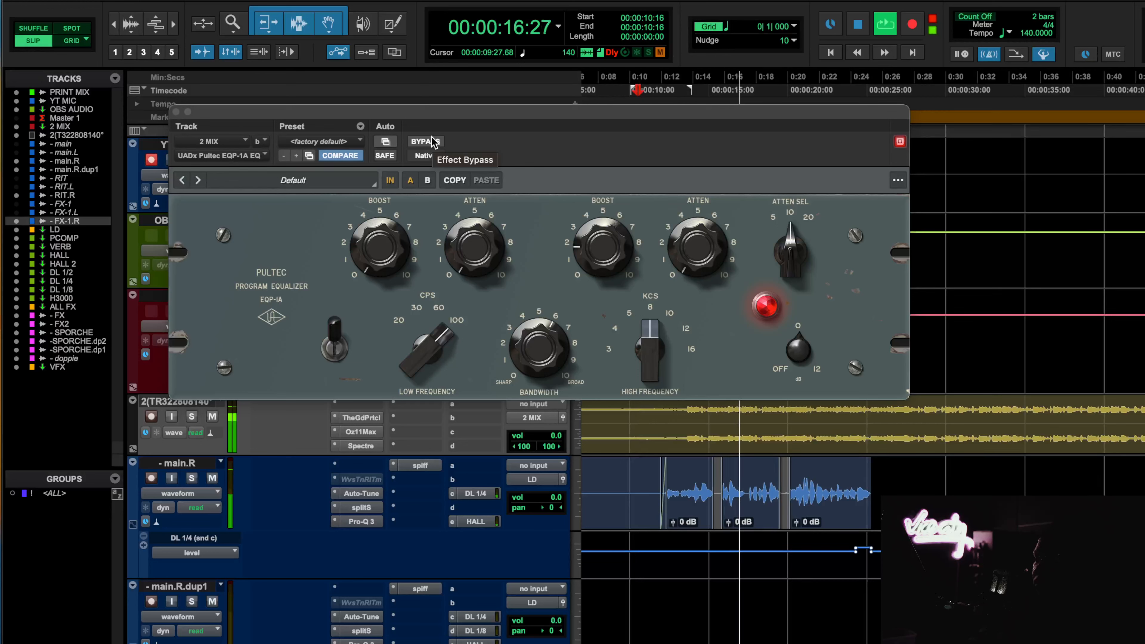
left_click(425, 141)
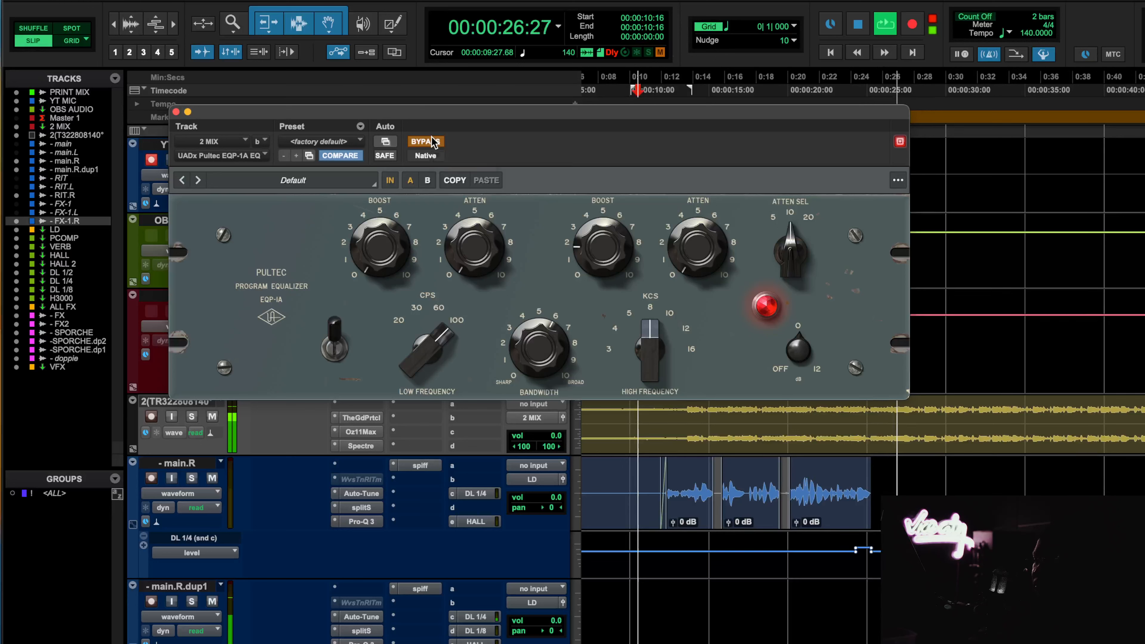
left_click(432, 142)
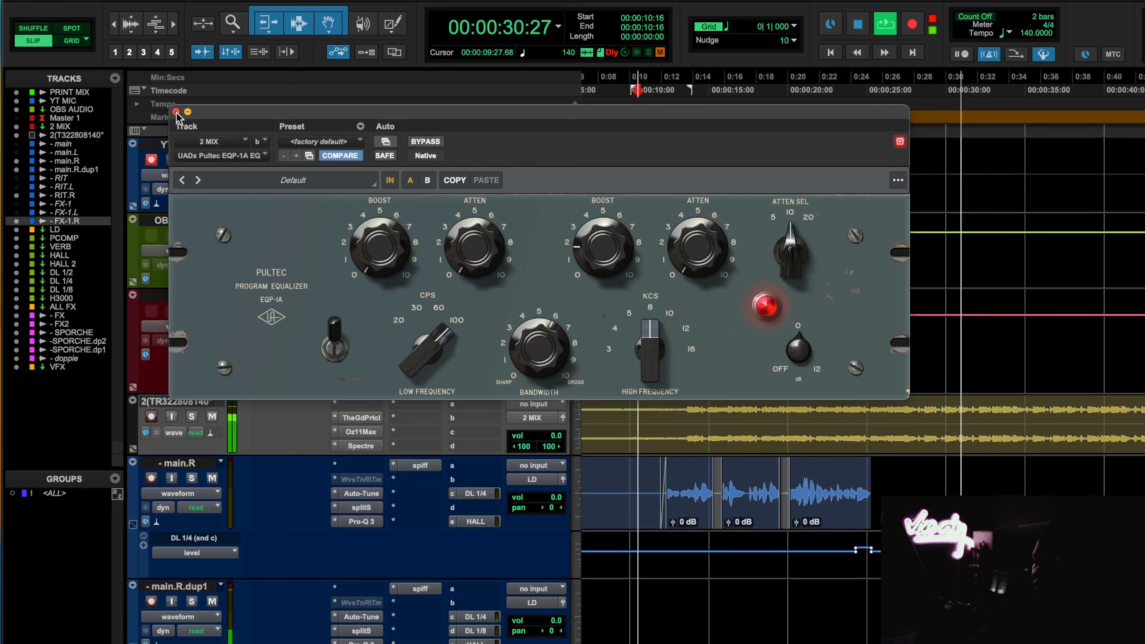
key("space")
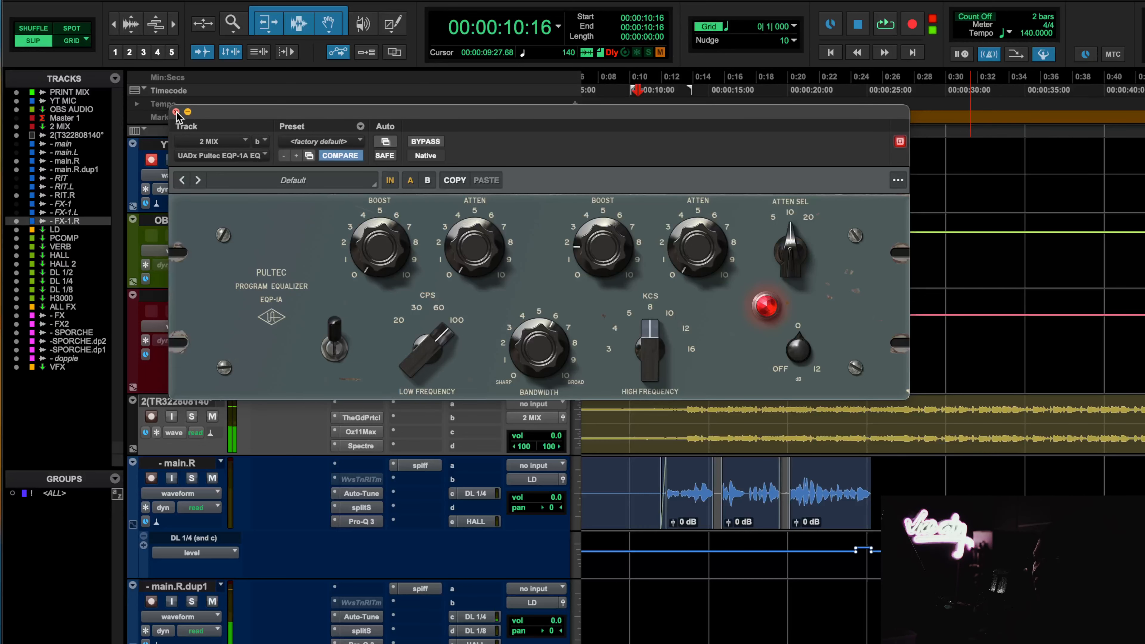
left_click(176, 112)
Step: Open Ozone 11 on the 2 MIX track and examine its Exciter, Stabilizer, Imager and Vintage Limiter modules
left_click(360, 327)
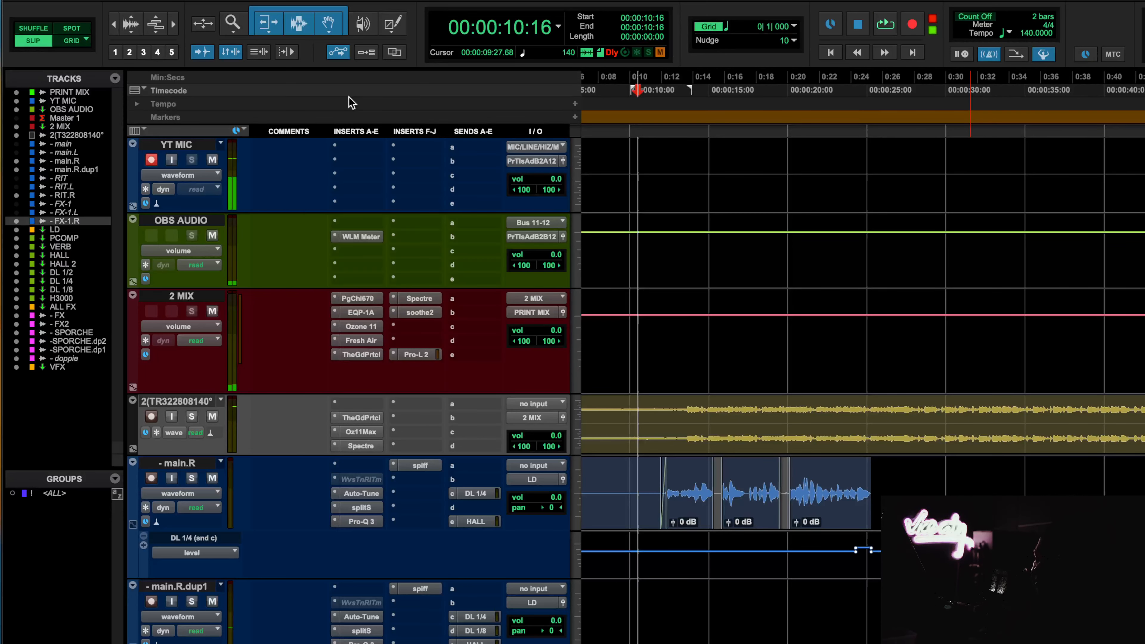
left_click(230, 258)
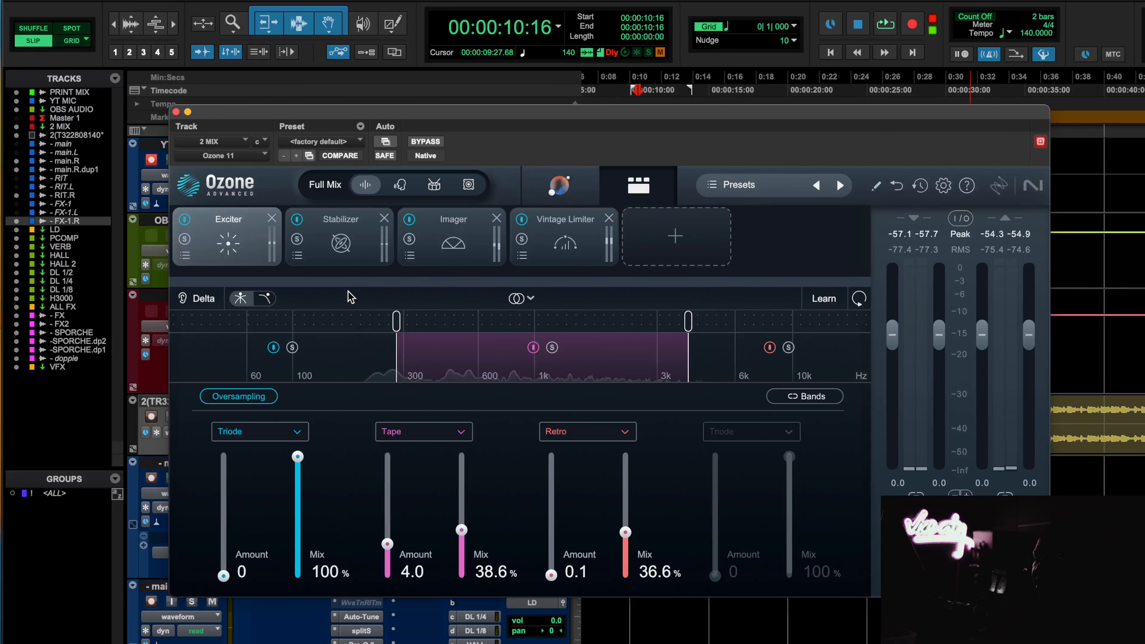
left_click(340, 244)
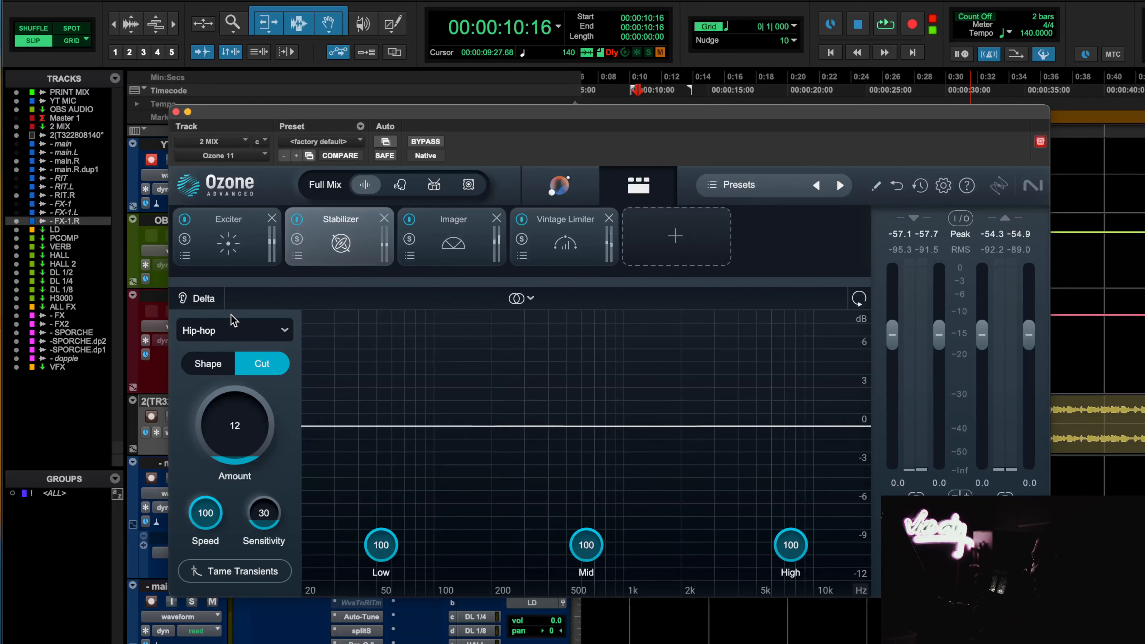
left_click(447, 230)
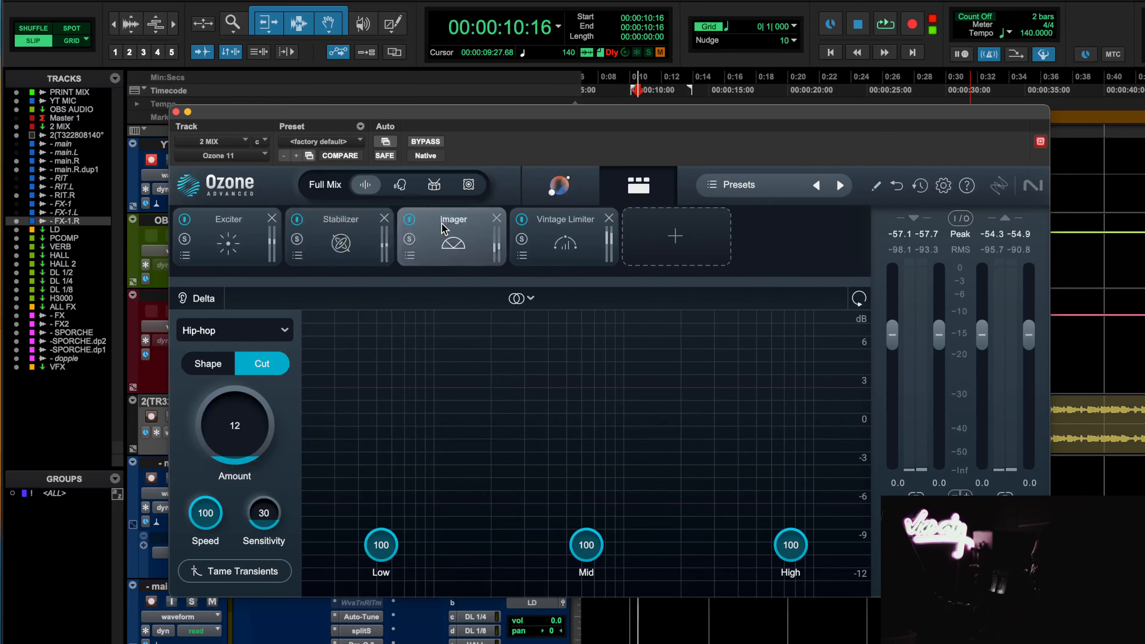
left_click(565, 257)
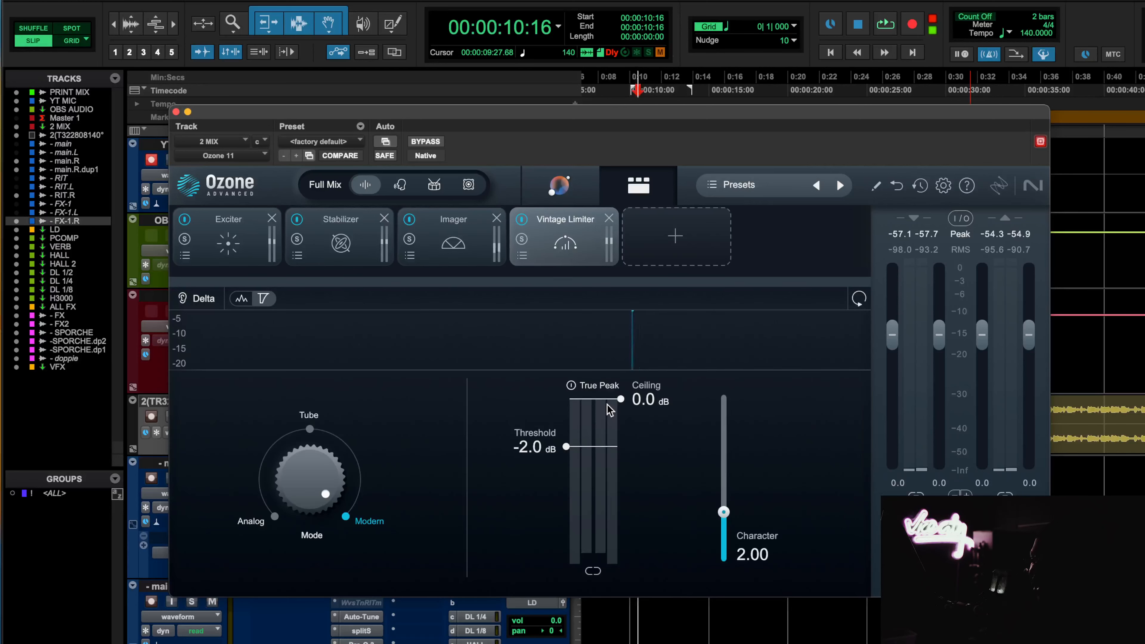
Step: Play the mix from 00:00:42:01 and bypass Ozone 11's Exciter, Stabilizer and Imager modules
key("space")
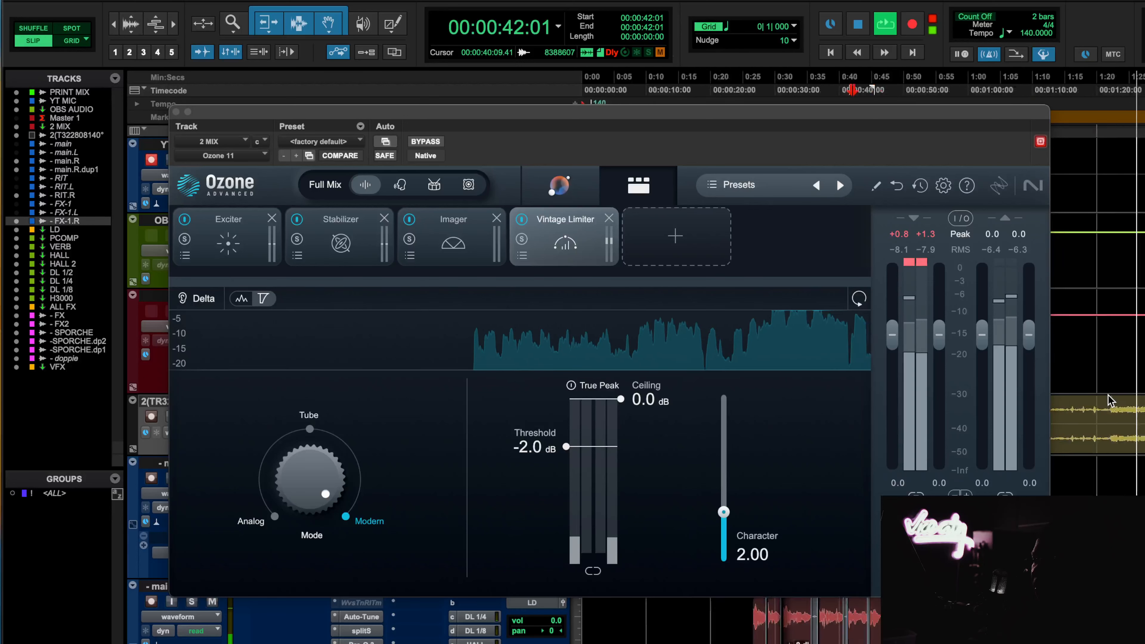
key("space")
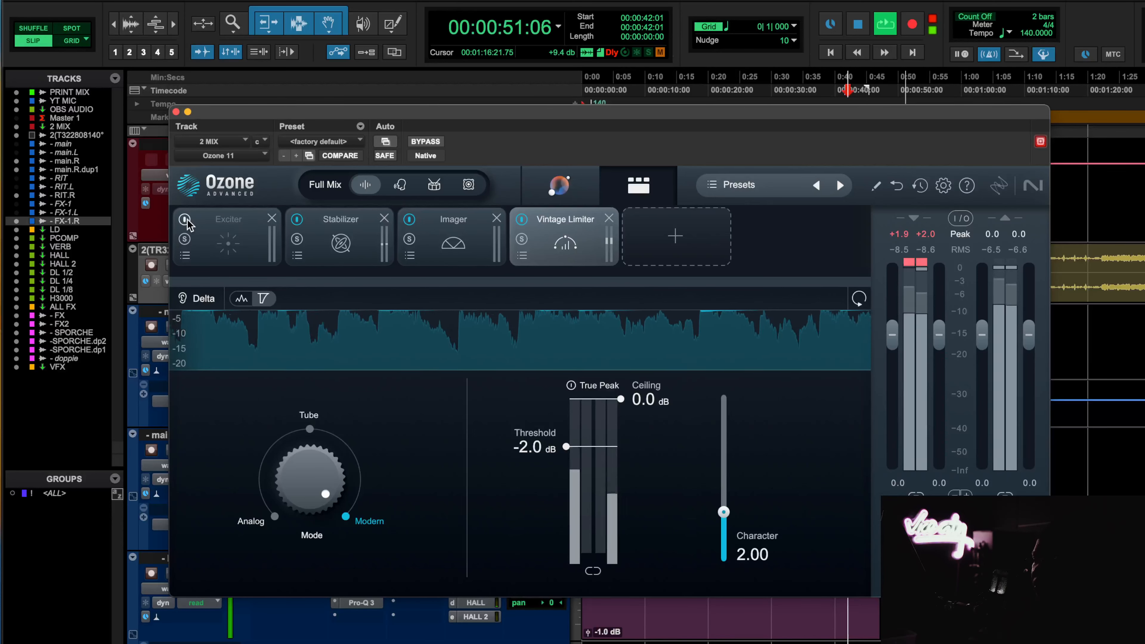
left_click(296, 220)
left_click(410, 219)
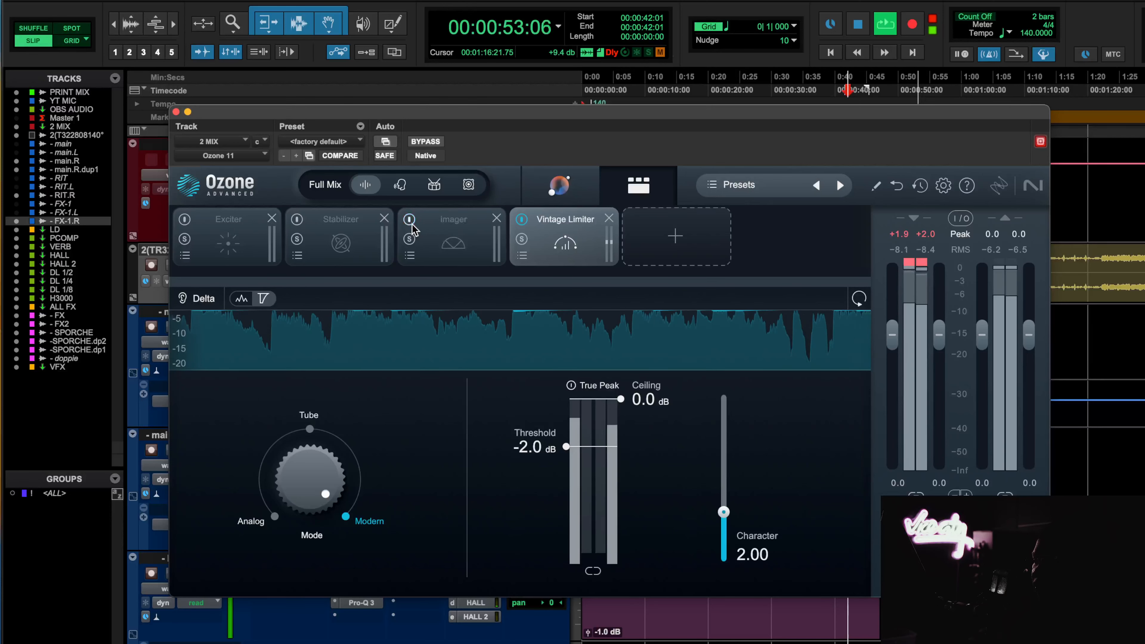
Step: Re-enable the Exciter, Stabilizer and Imager one at a time while listening to the mix, ending with playback stopped
left_click(185, 220)
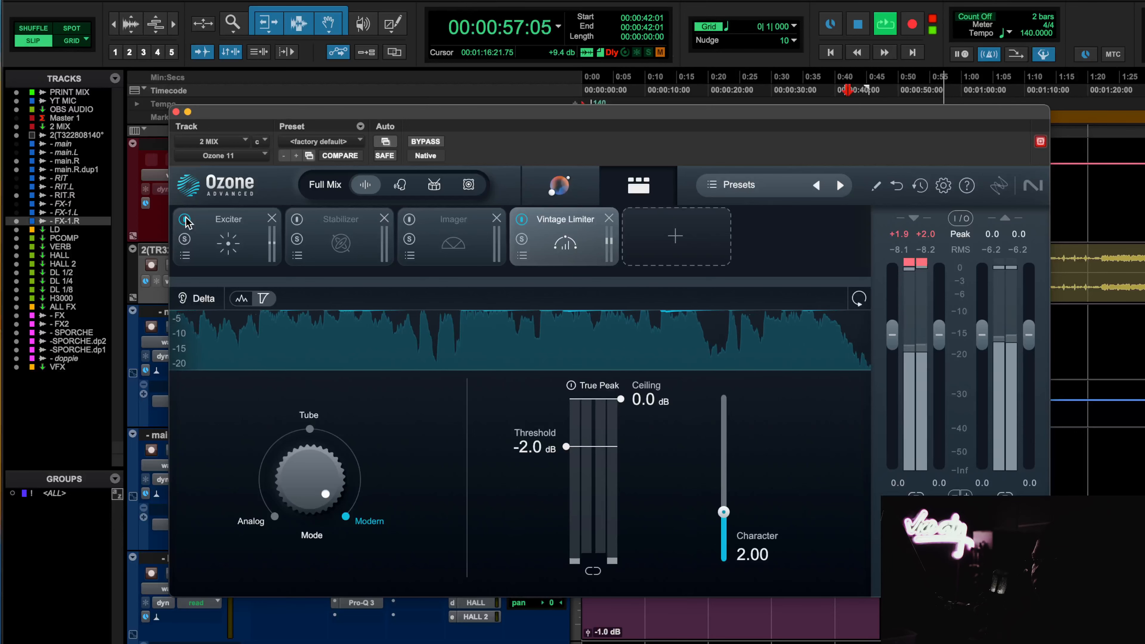
left_click(344, 248)
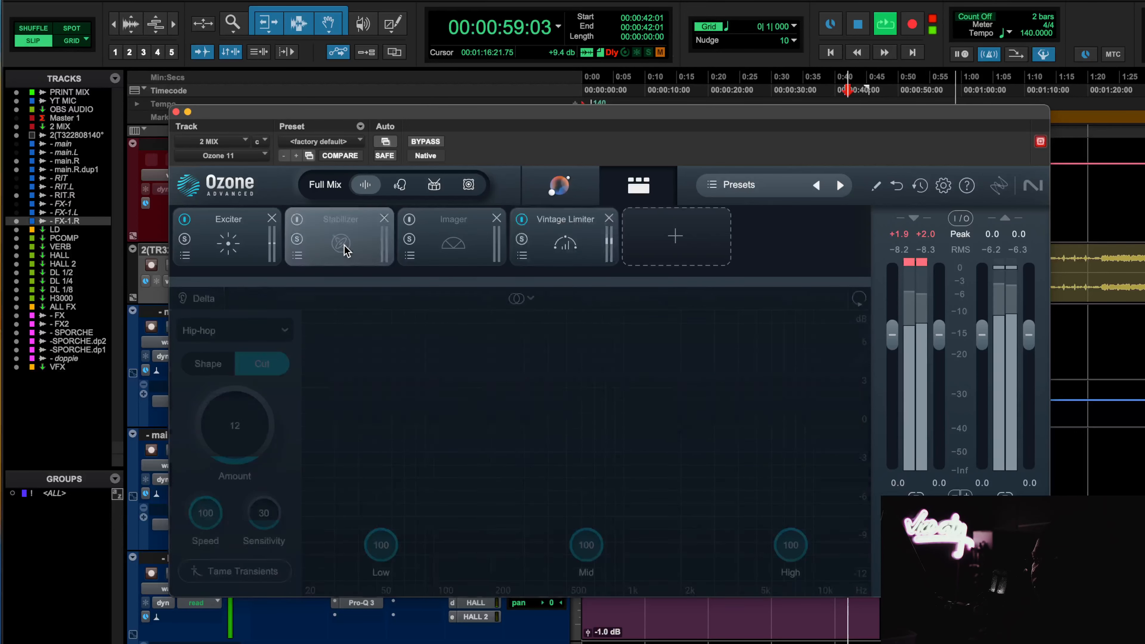
left_click(297, 220)
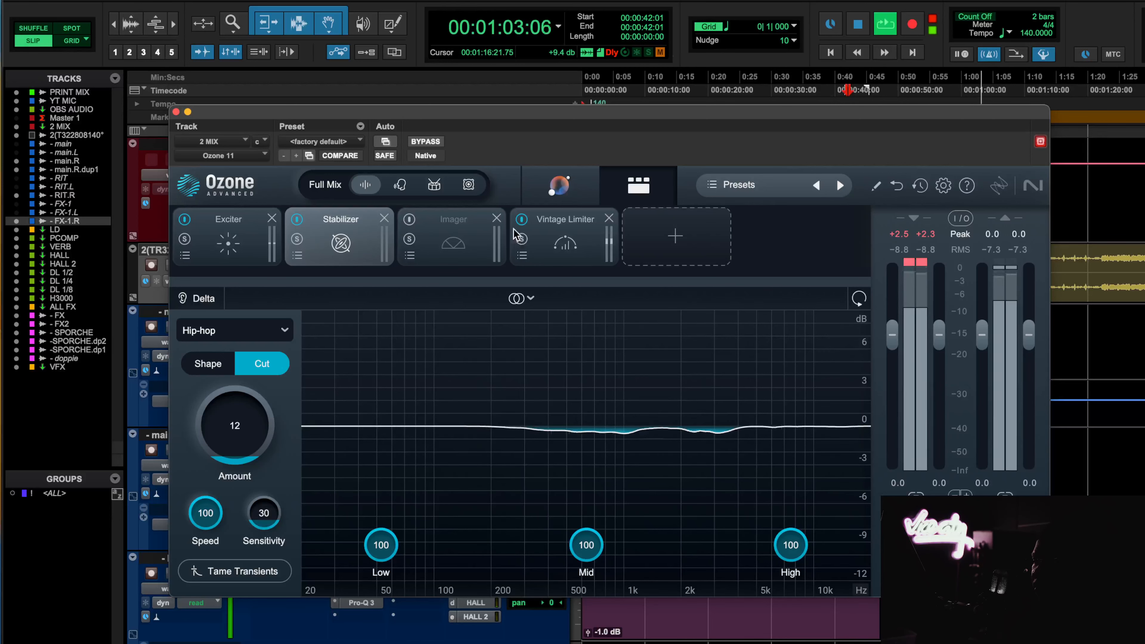
left_click(410, 220)
left_click(453, 251)
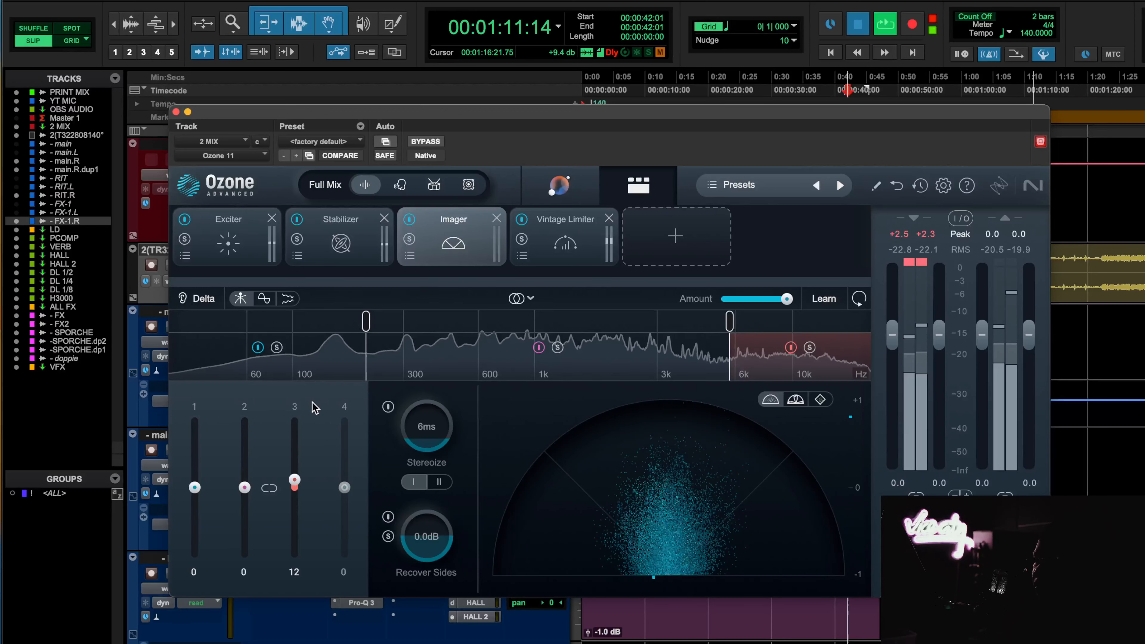
key("space")
Step: Review the Exciter, Stabilizer, Imager and Vintage Limiter settings in Ozone 11 and close its window
left_click(334, 250)
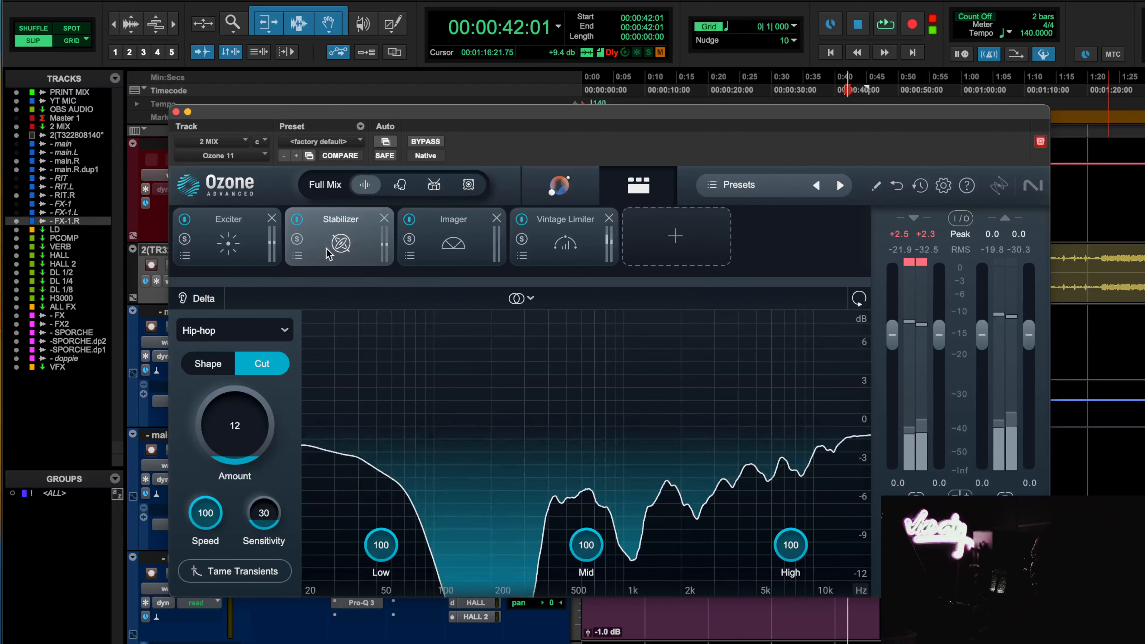
left_click(252, 259)
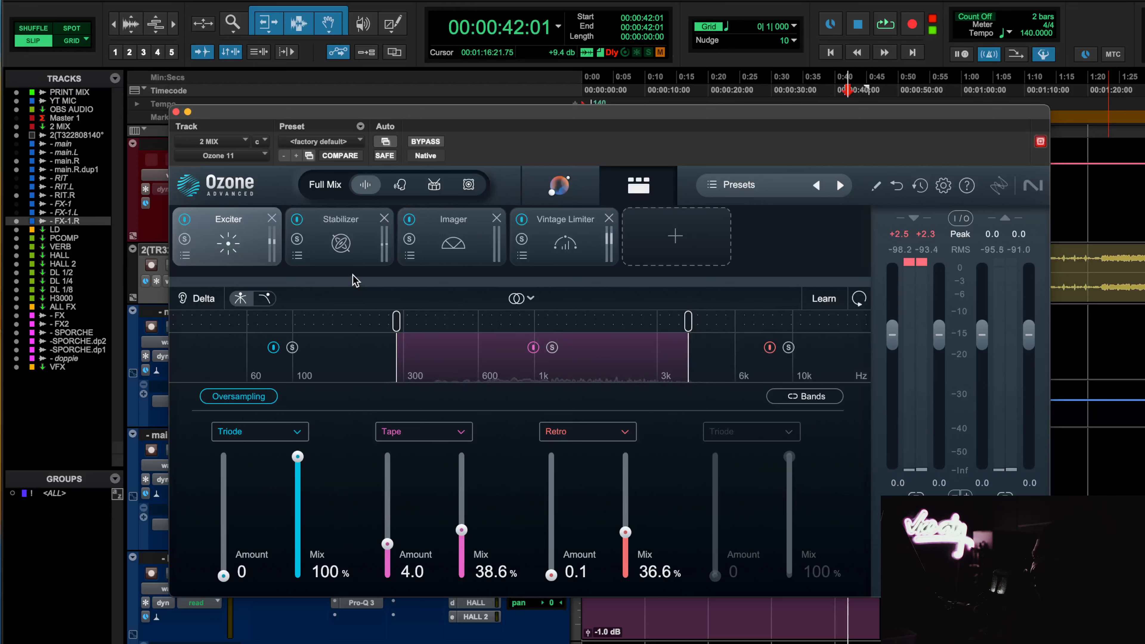
left_click(347, 256)
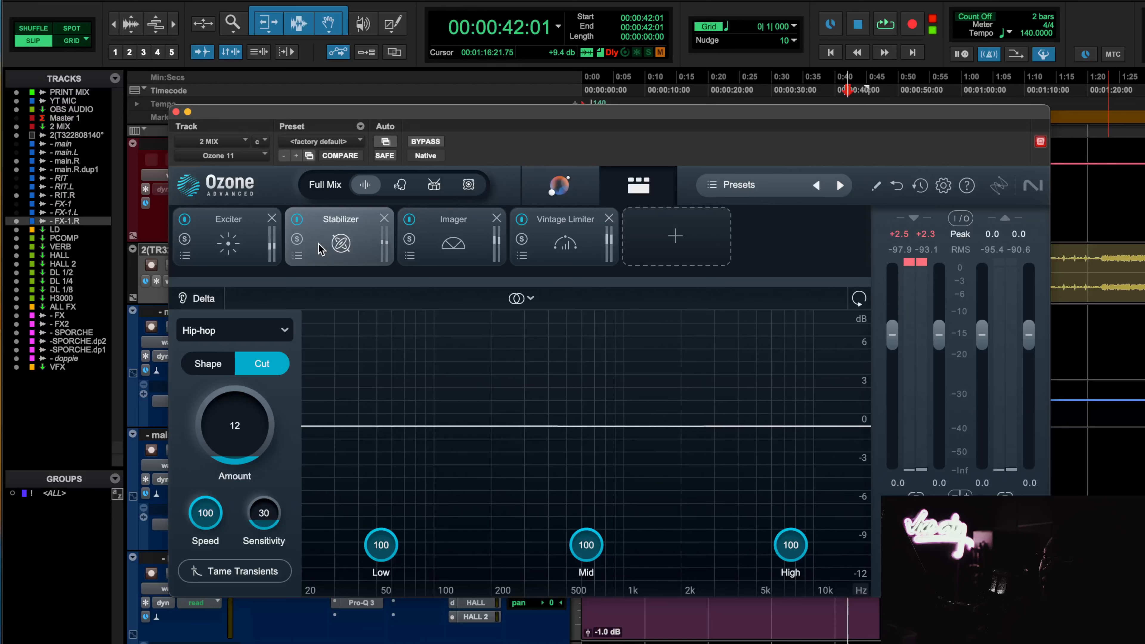
left_click(444, 246)
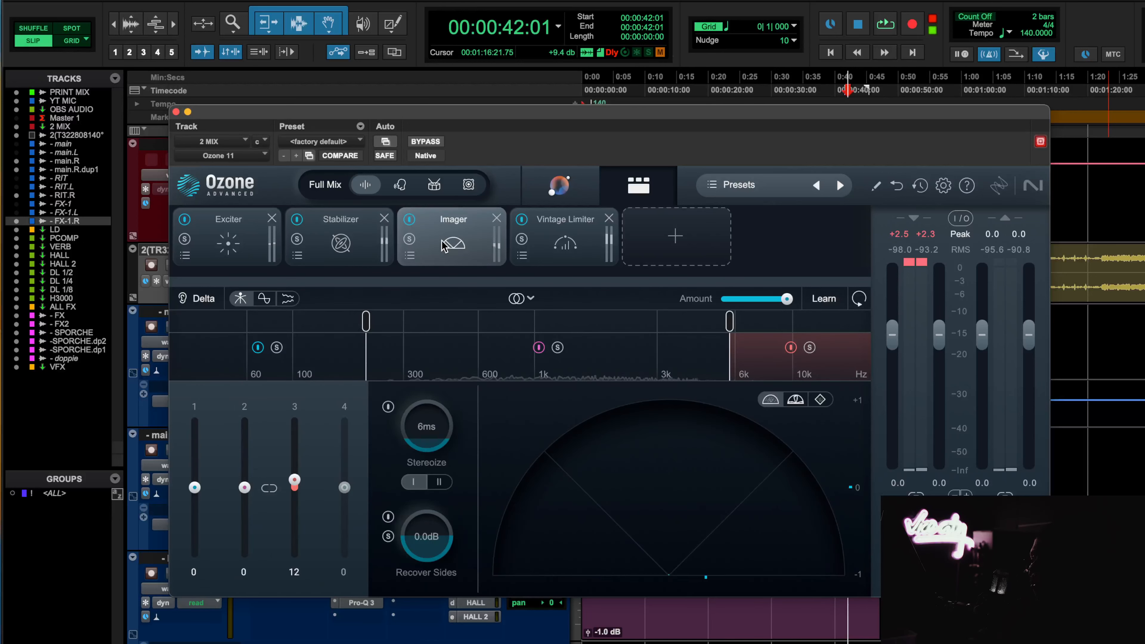
left_click(369, 234)
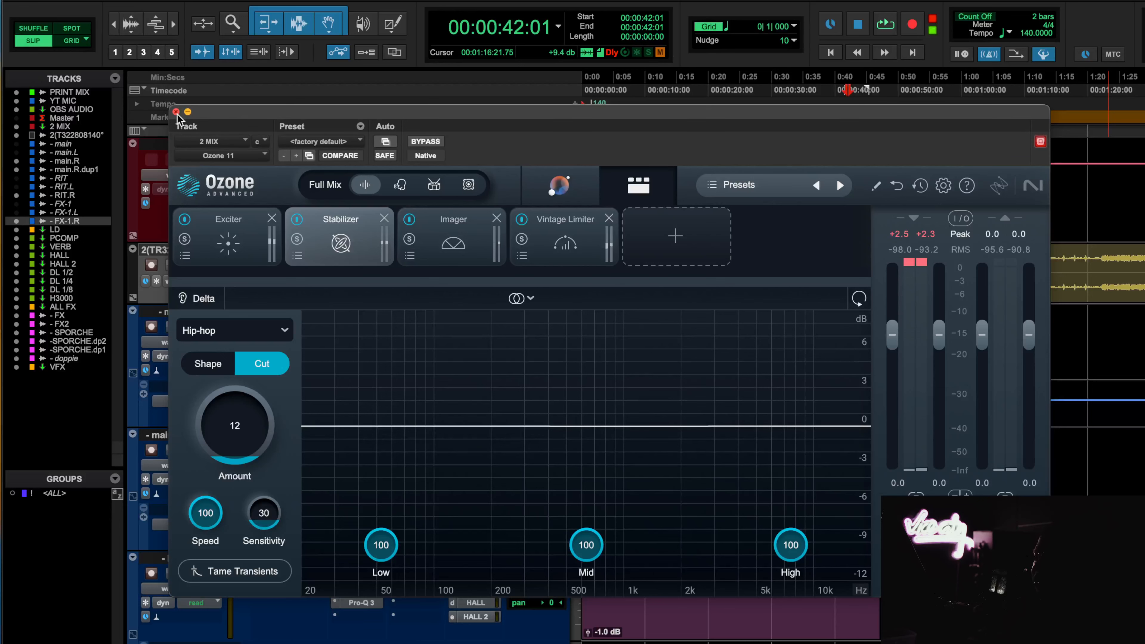
left_click(570, 228)
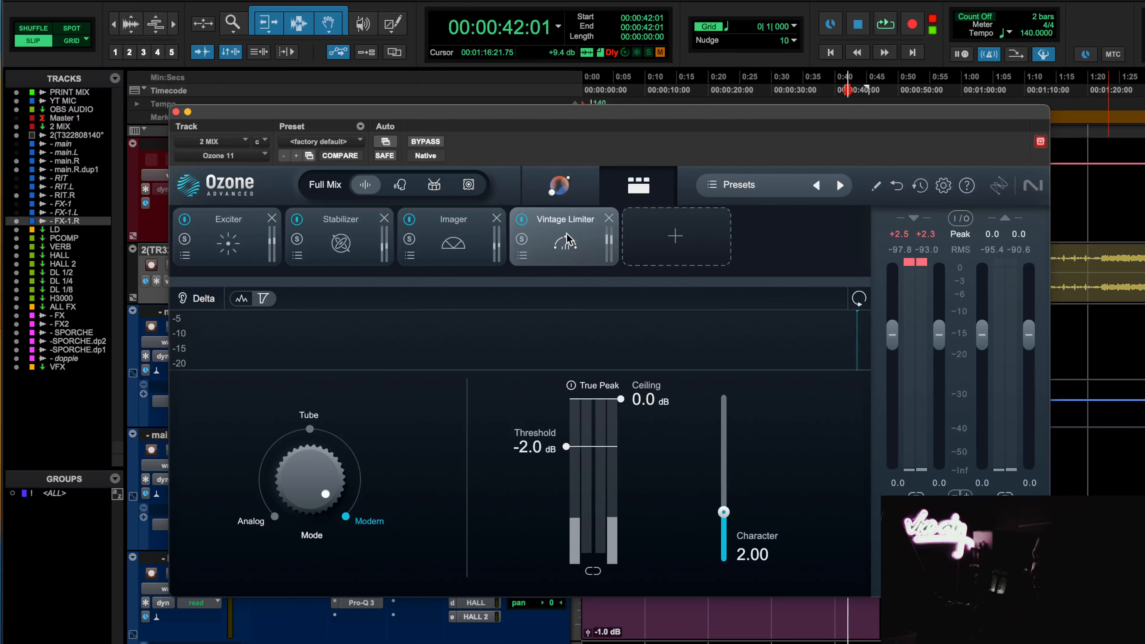
left_click(176, 112)
Step: Examine The God Particle's settings on the 2 MIX track and place the playback start at 00:01:29:20
scroll(370, 325, "up", 3)
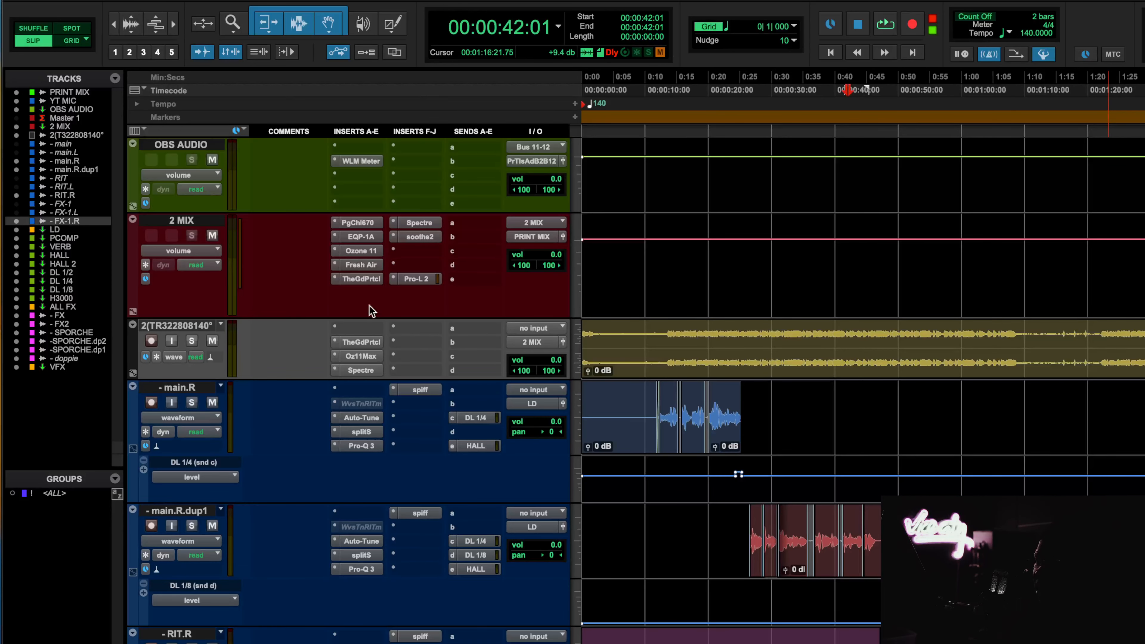
left_click(369, 280)
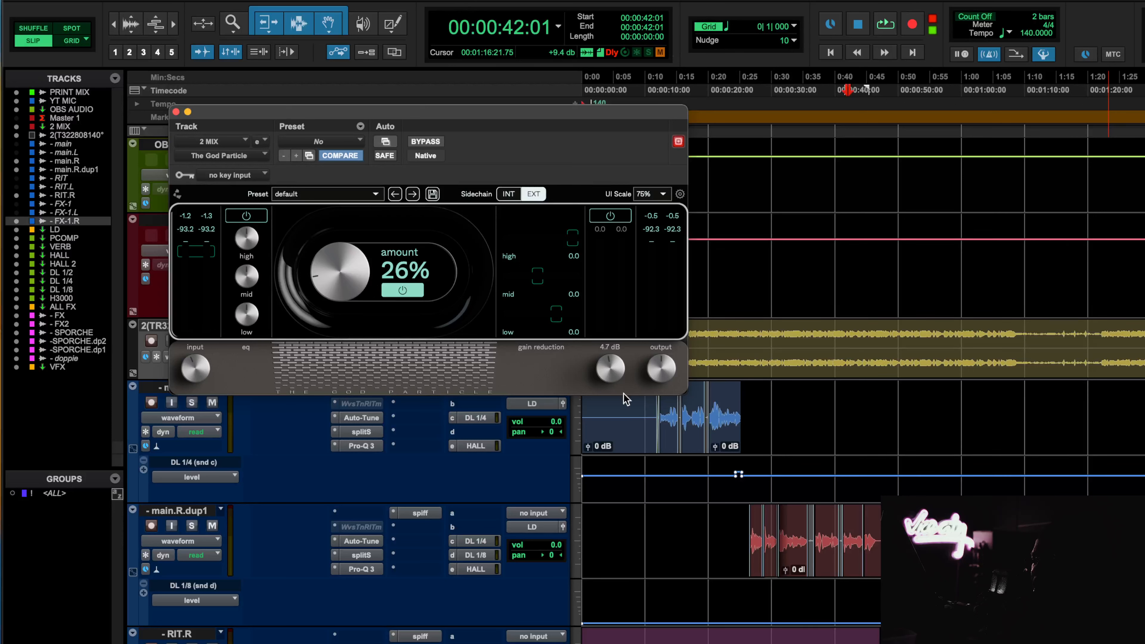
left_click(619, 221)
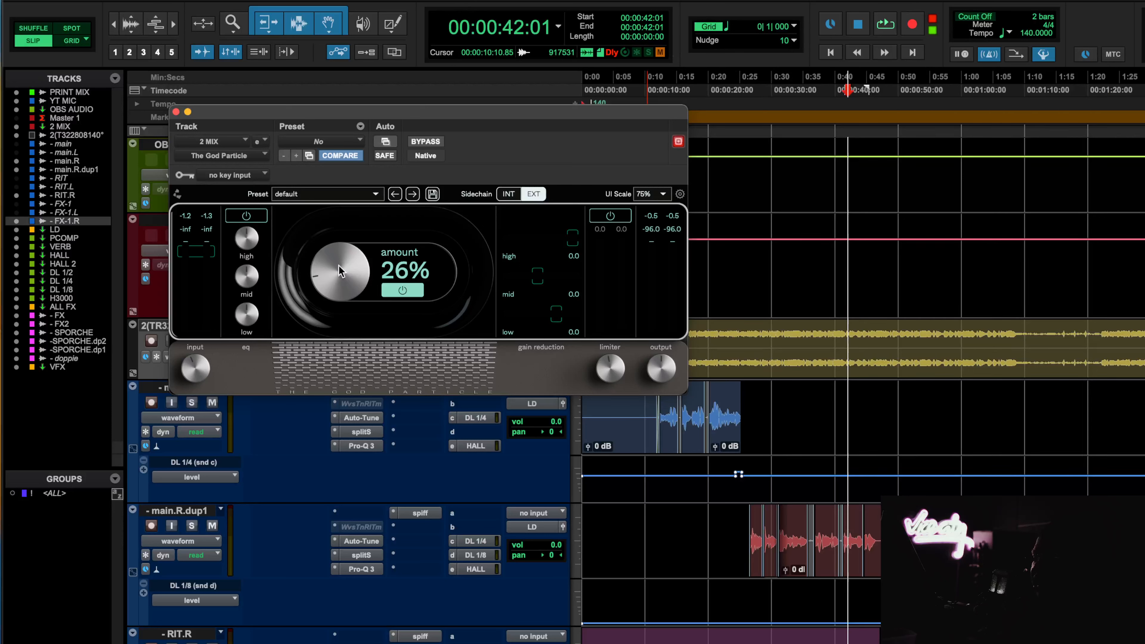
scroll(817, 536, "down", 3)
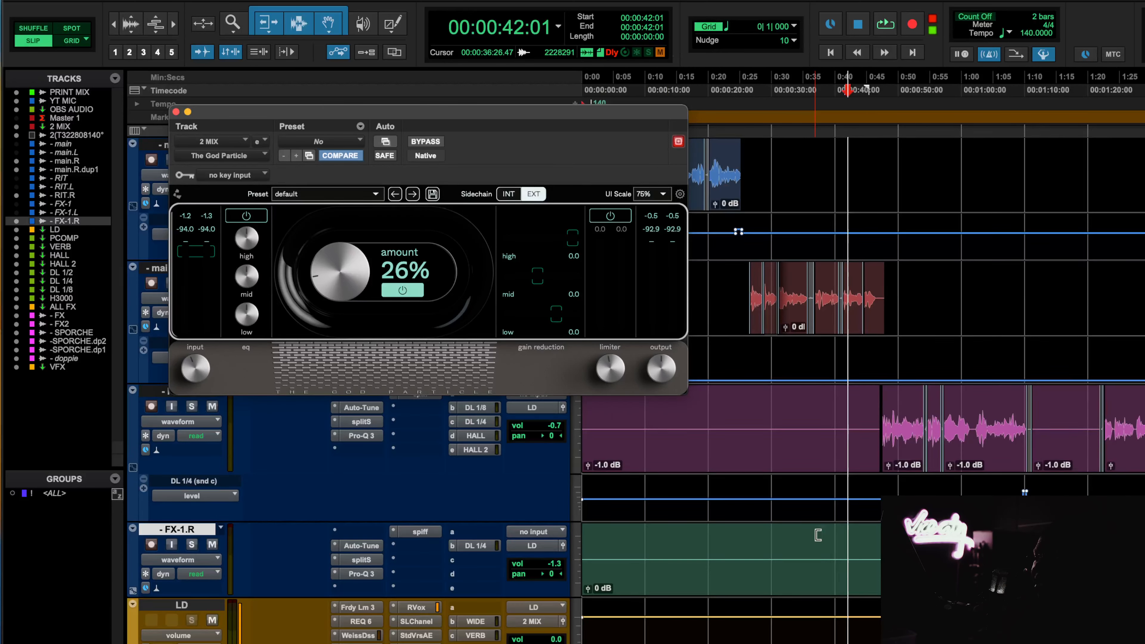
scroll(817, 535, "down", 1)
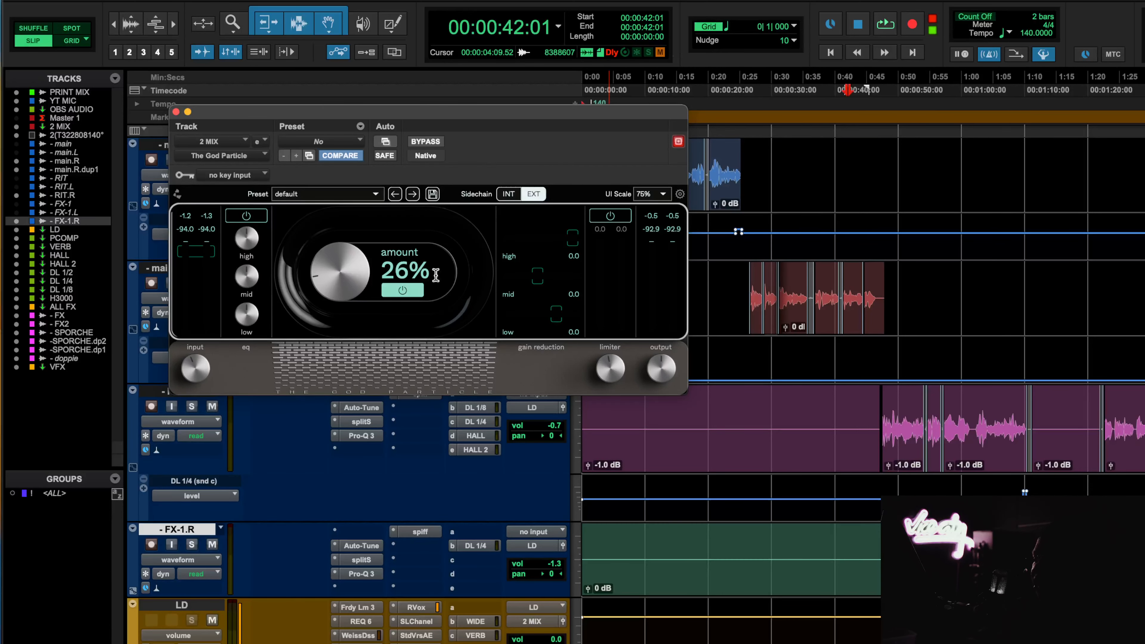
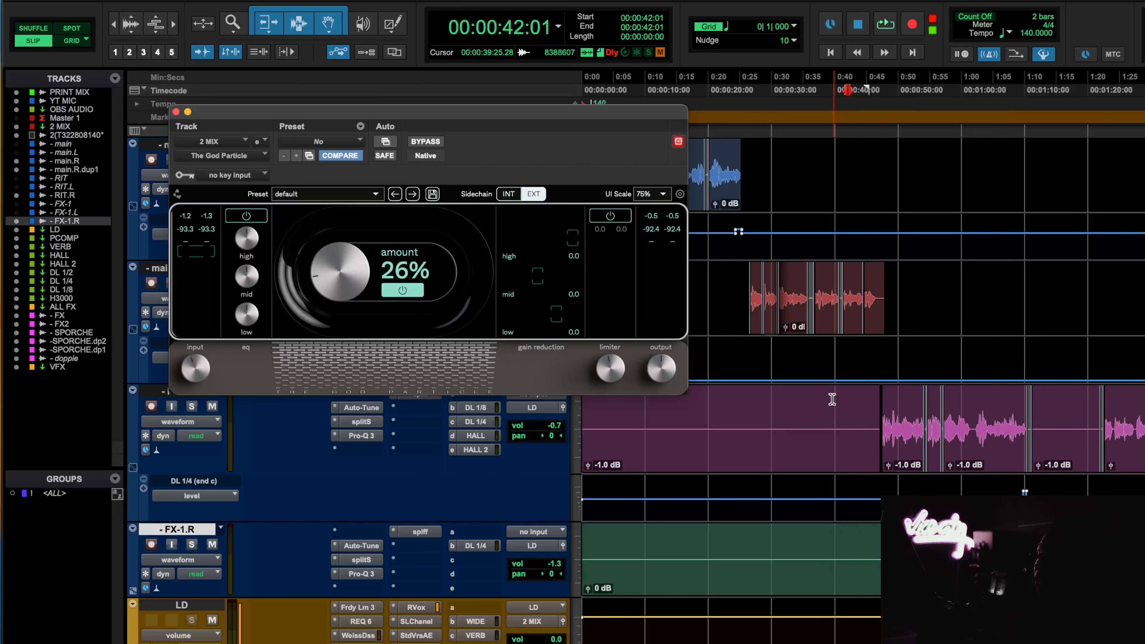
scroll(831, 397, "right", 5)
left_click(954, 90)
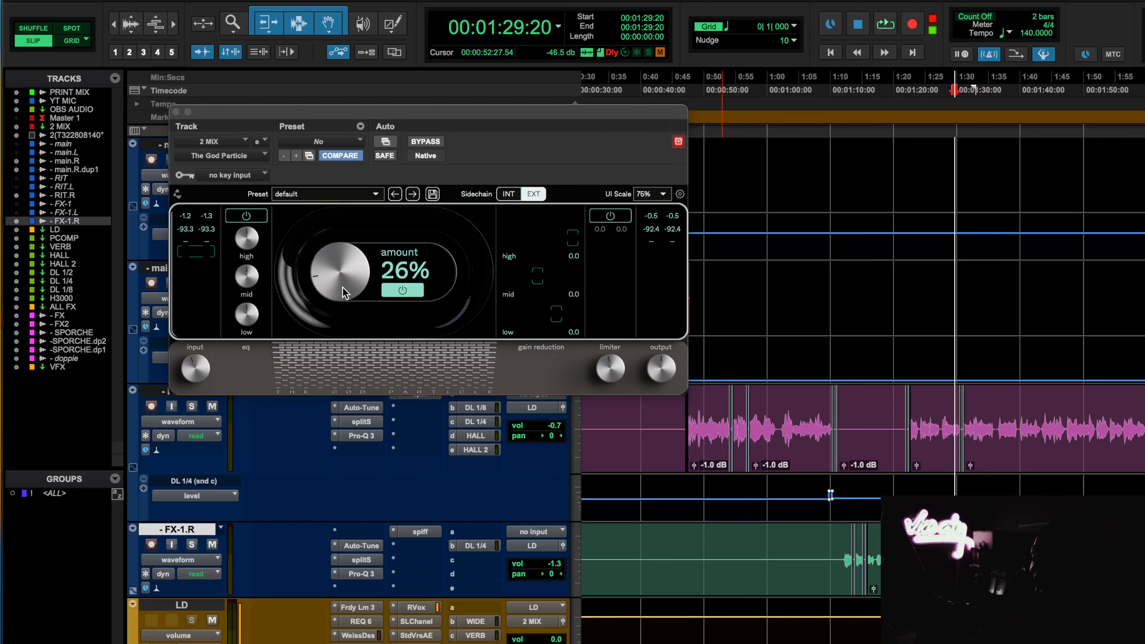
Step: Reopen Ozone 11 on the 2 MIX track to check its Imager module, and close its window
scroll(449, 519, "up", 15)
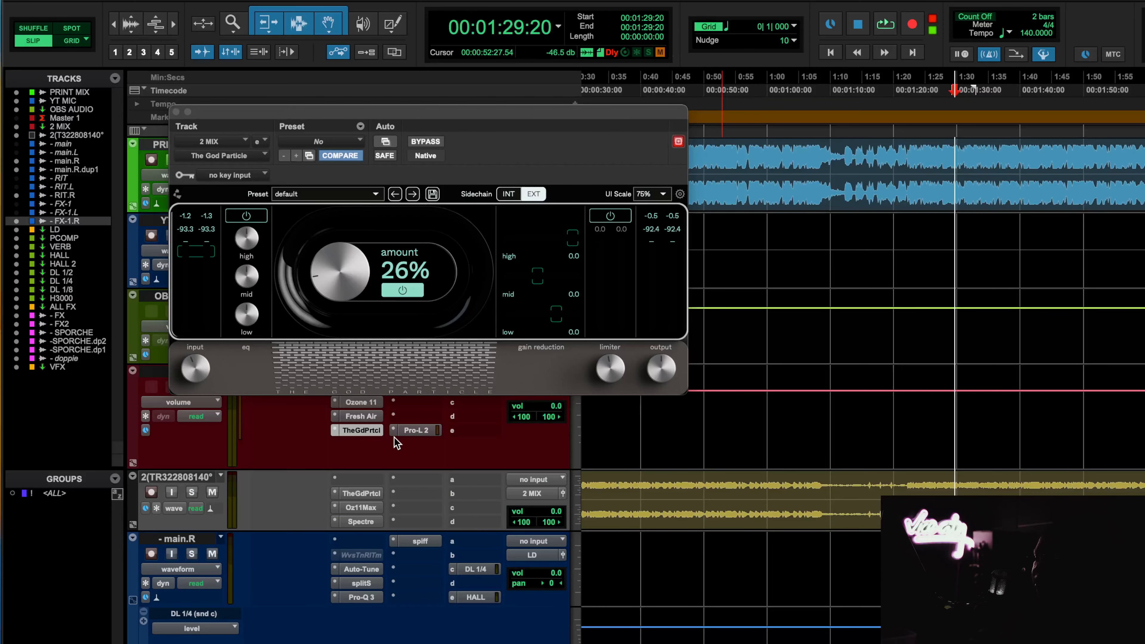
left_click(378, 401)
left_click(453, 242)
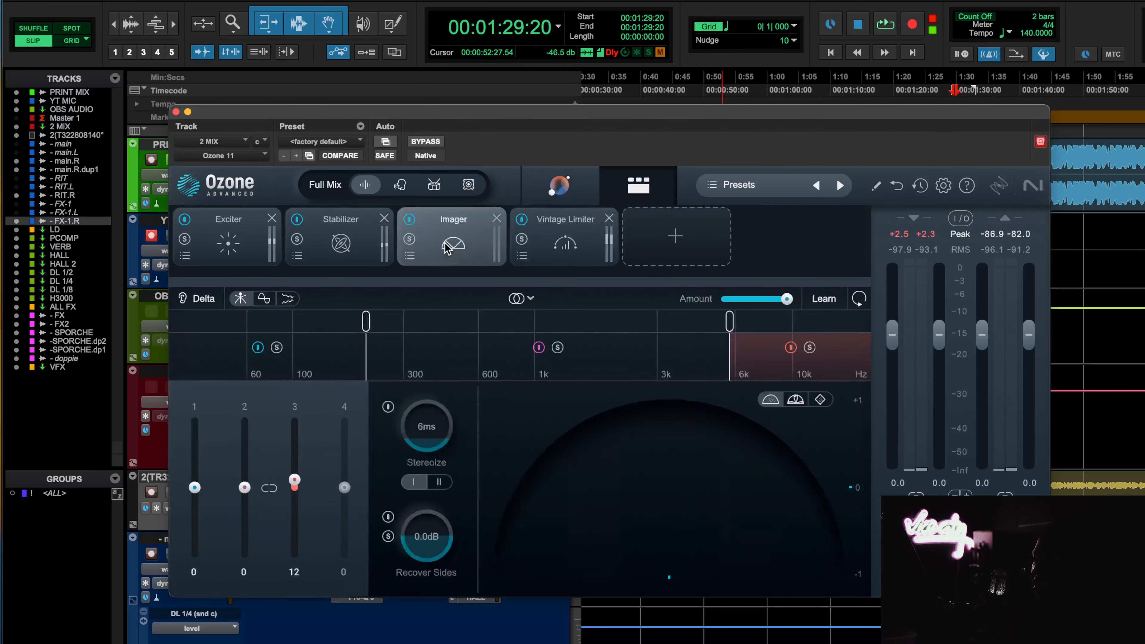
left_click_drag(180, 118, 178, 116)
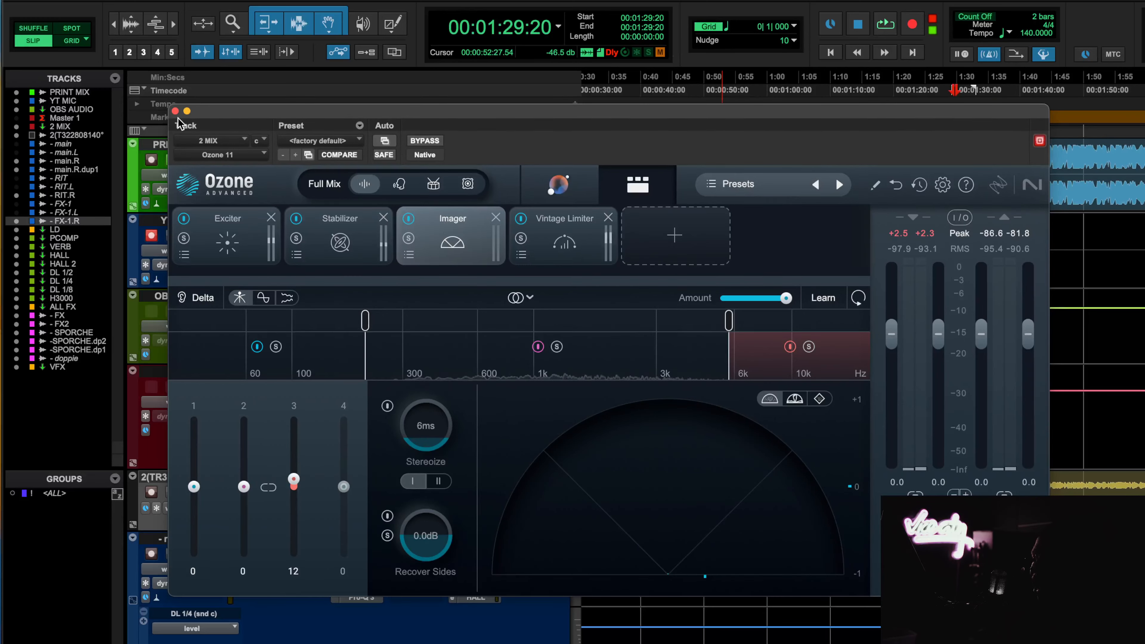
left_click(176, 112)
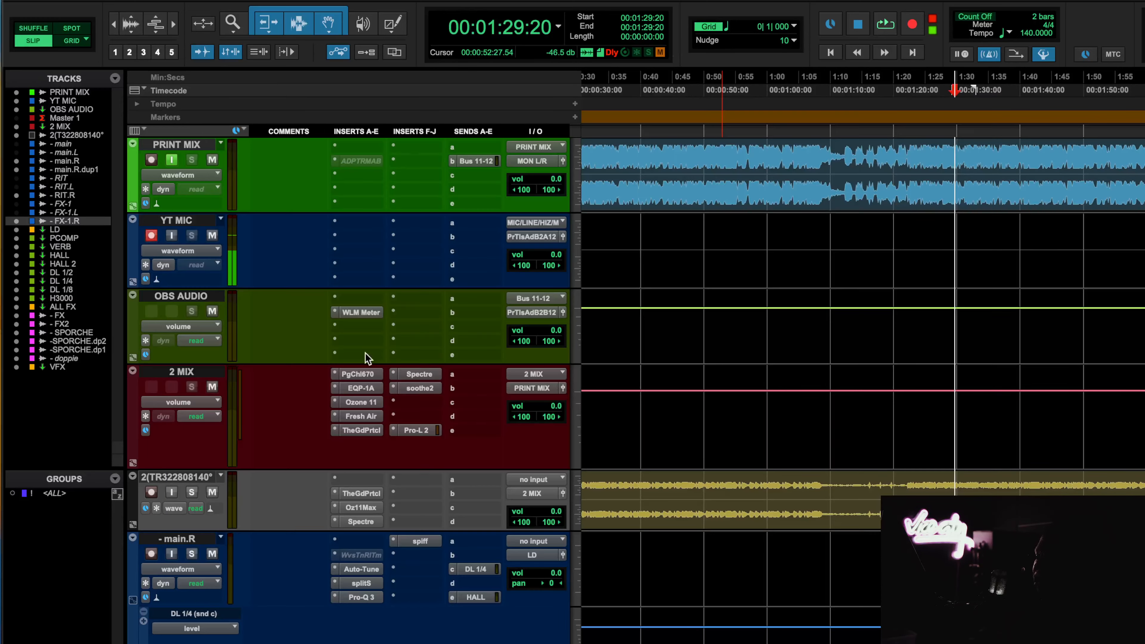
Step: Compare the playing mix with The God Particle active and bypassed, leaving it active, stopping playback and closing its window
left_click(363, 431)
scroll(829, 366, "down", 10)
scroll(829, 366, "right", 3)
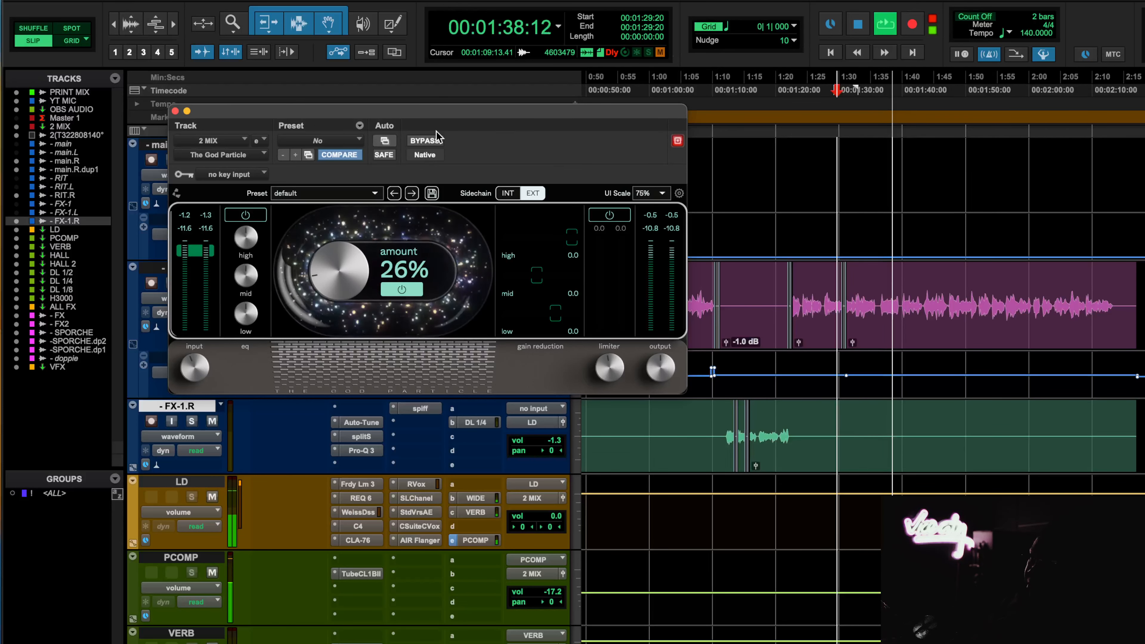
left_click(432, 141)
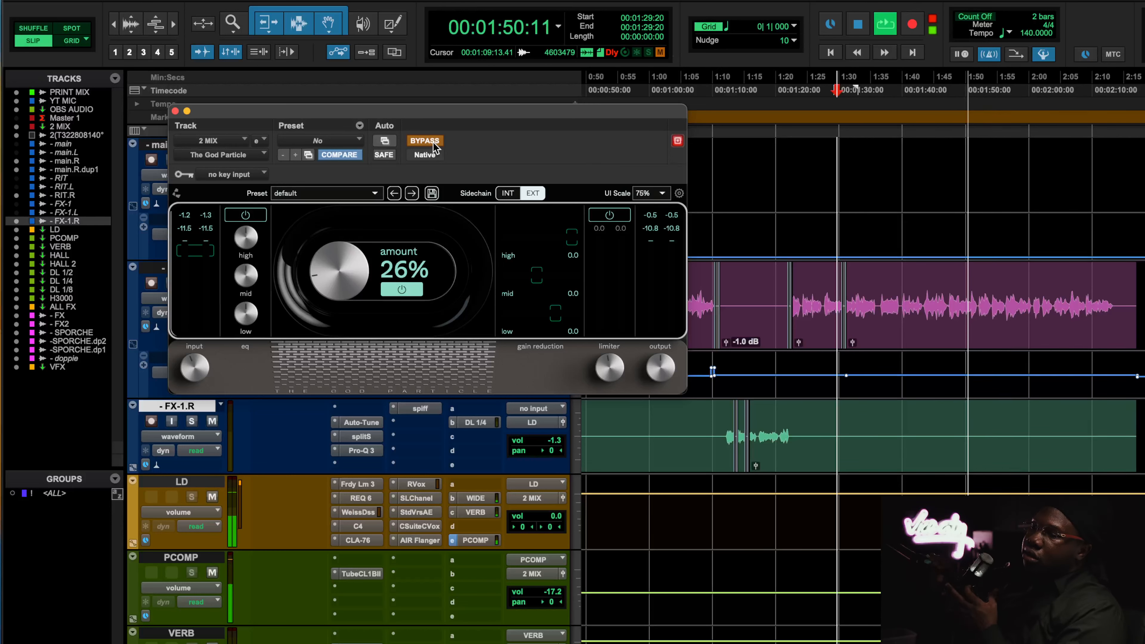
left_click(433, 142)
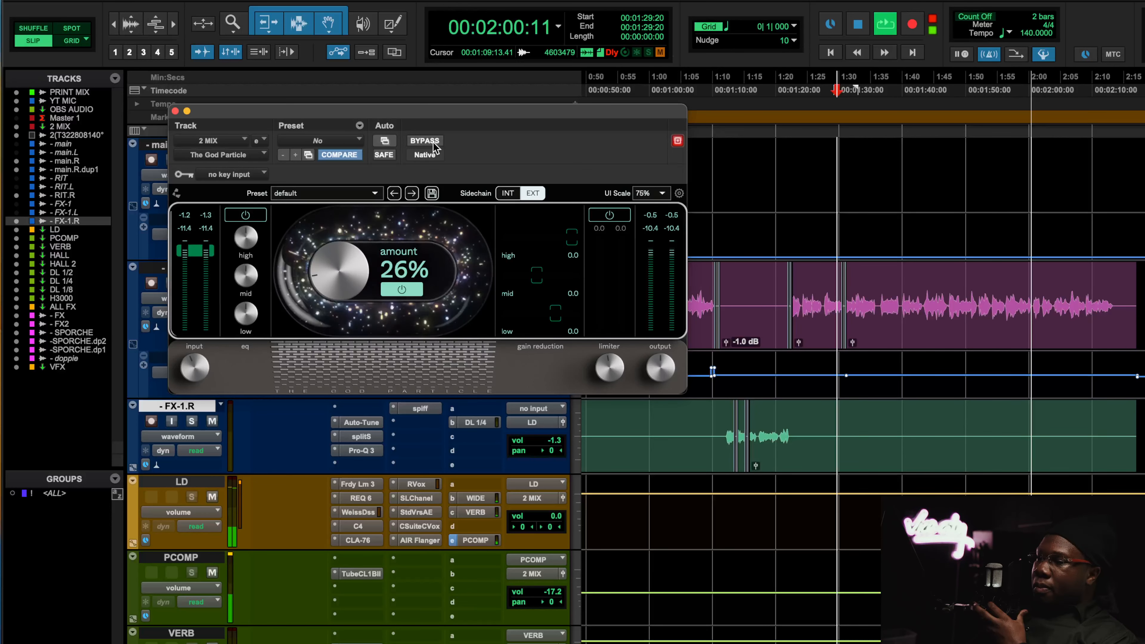
key("space")
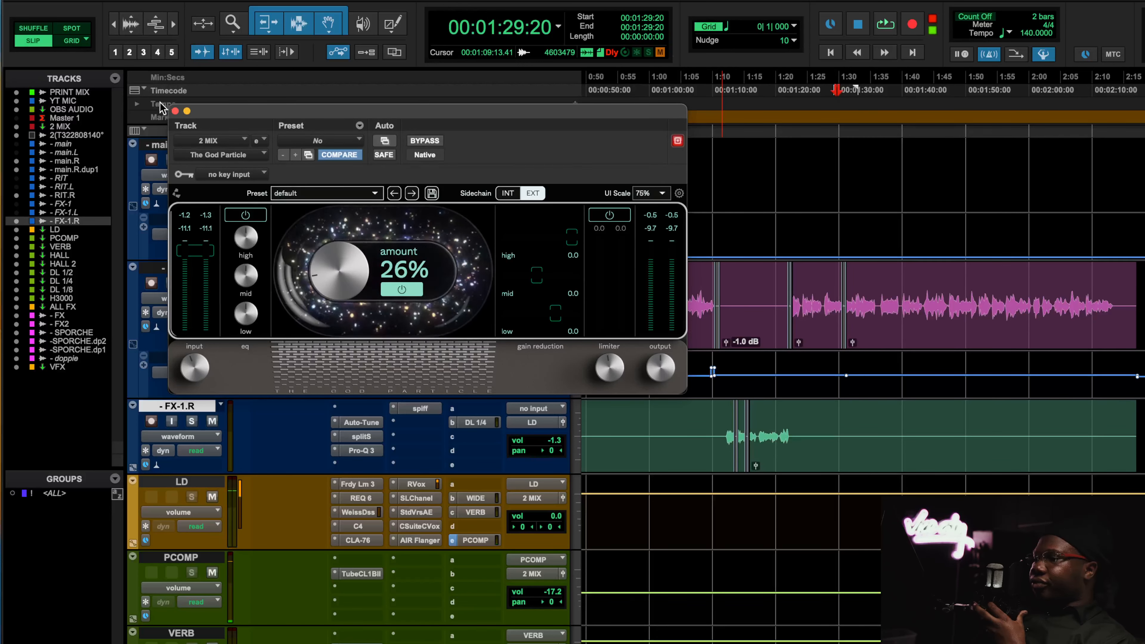
left_click(176, 110)
Step: Inspect the Spectre band settings on the 2 MIX track and close its window
scroll(399, 440, "up", 10)
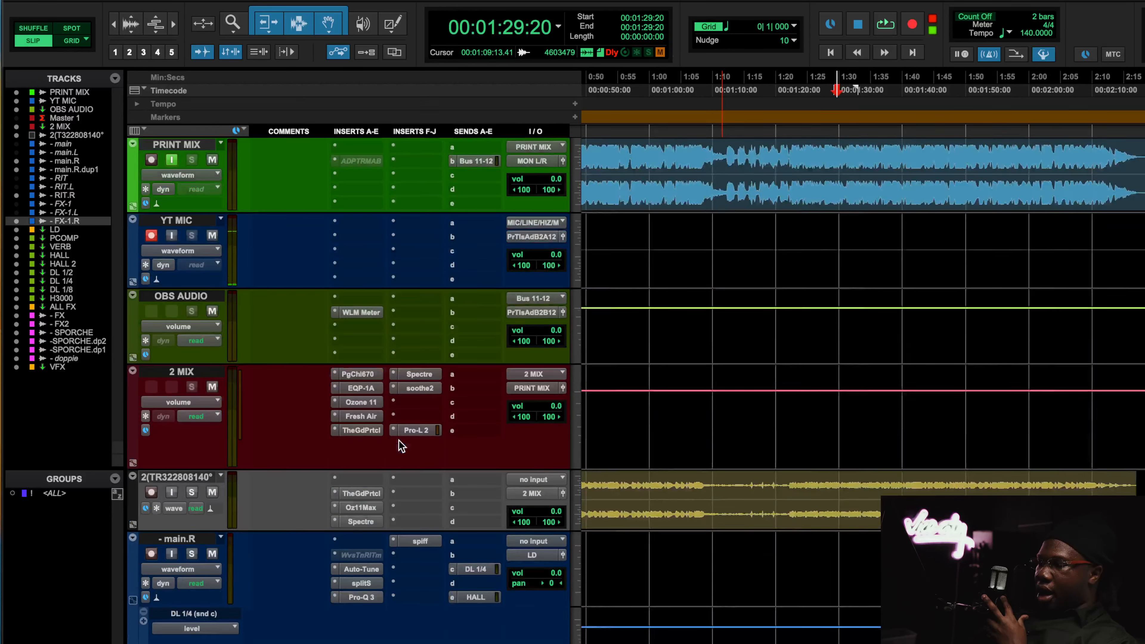
scroll(399, 441, "left", 1)
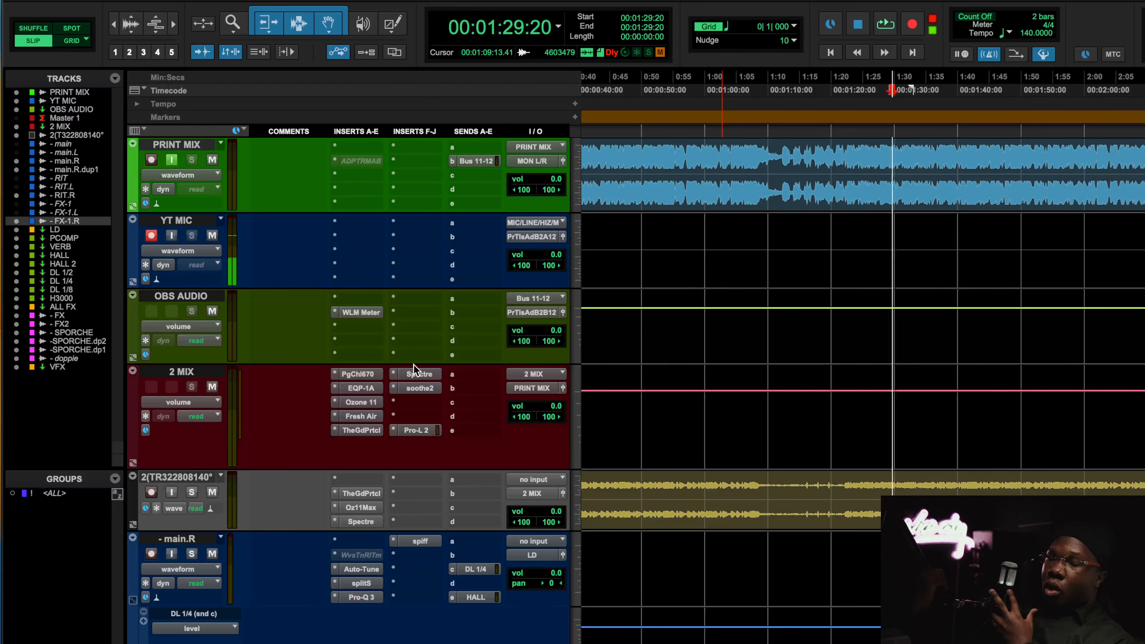
left_click(427, 376)
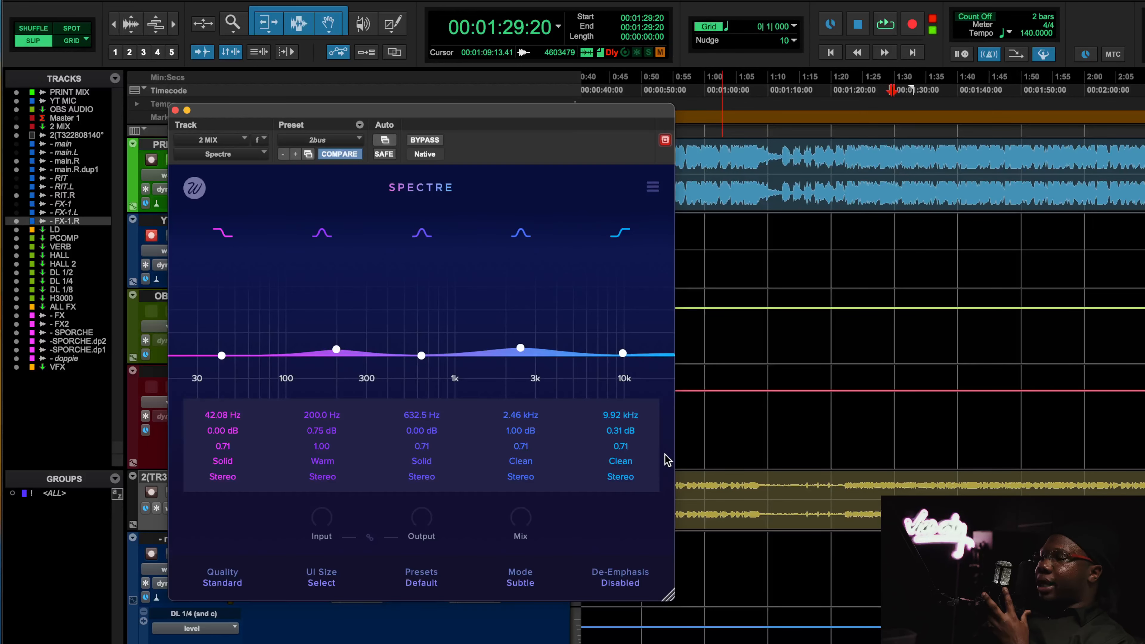
scroll(940, 476, "down", 10)
scroll(939, 476, "up", 2)
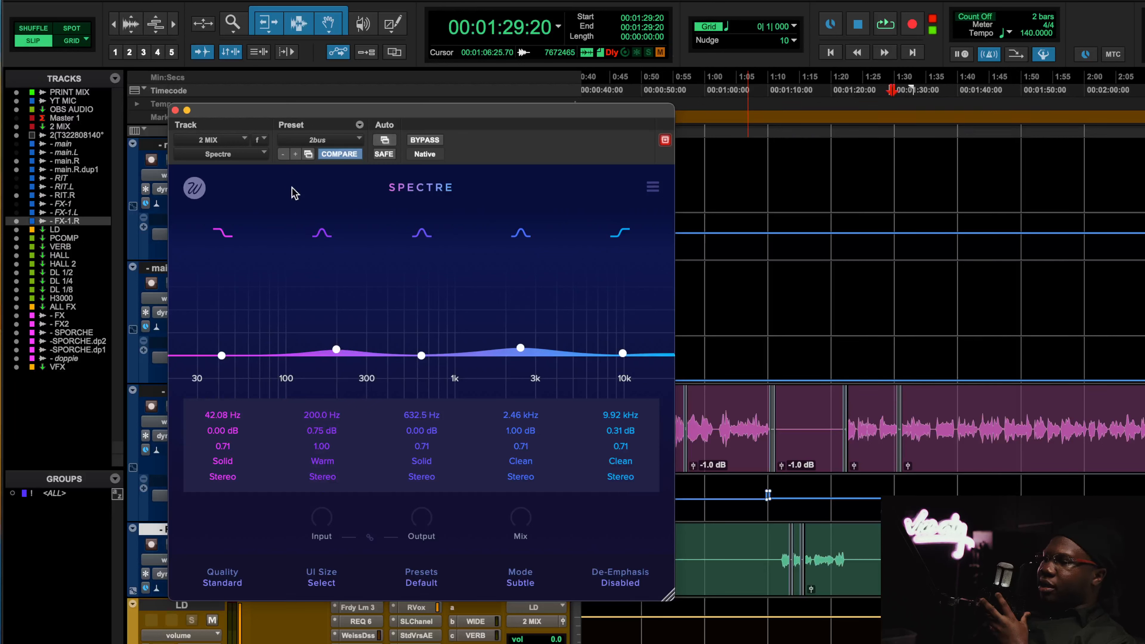
left_click(176, 111)
Step: Check the ADPTR MetricAB insert on the PRINT MIX track, close its window and return to the 2 MIX inserts
scroll(366, 216, "up", 10)
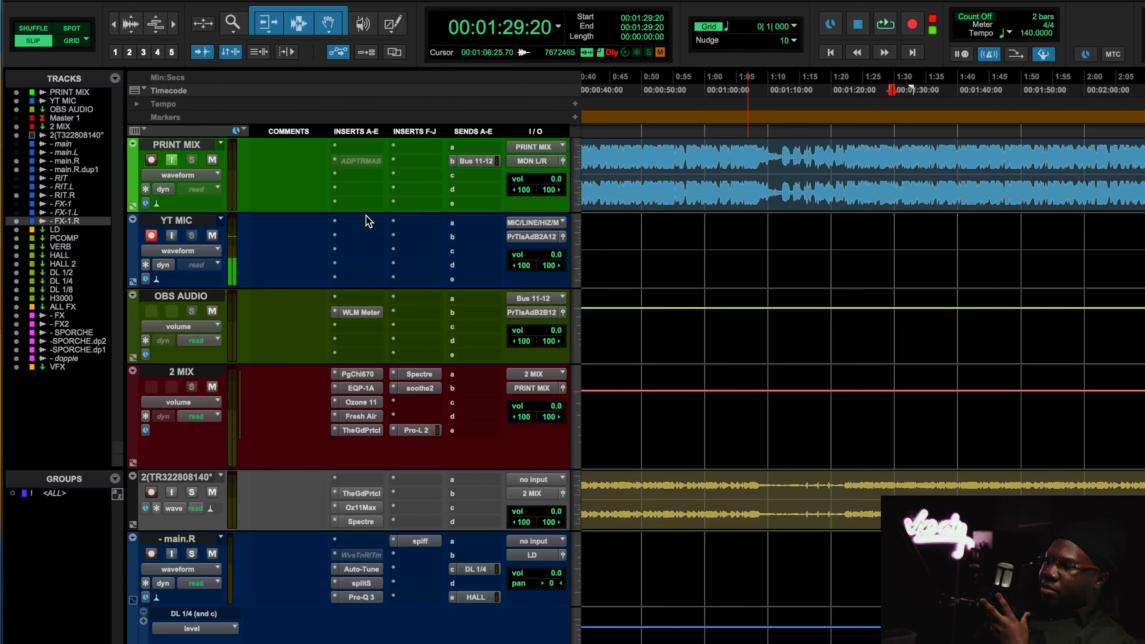
left_click(362, 163)
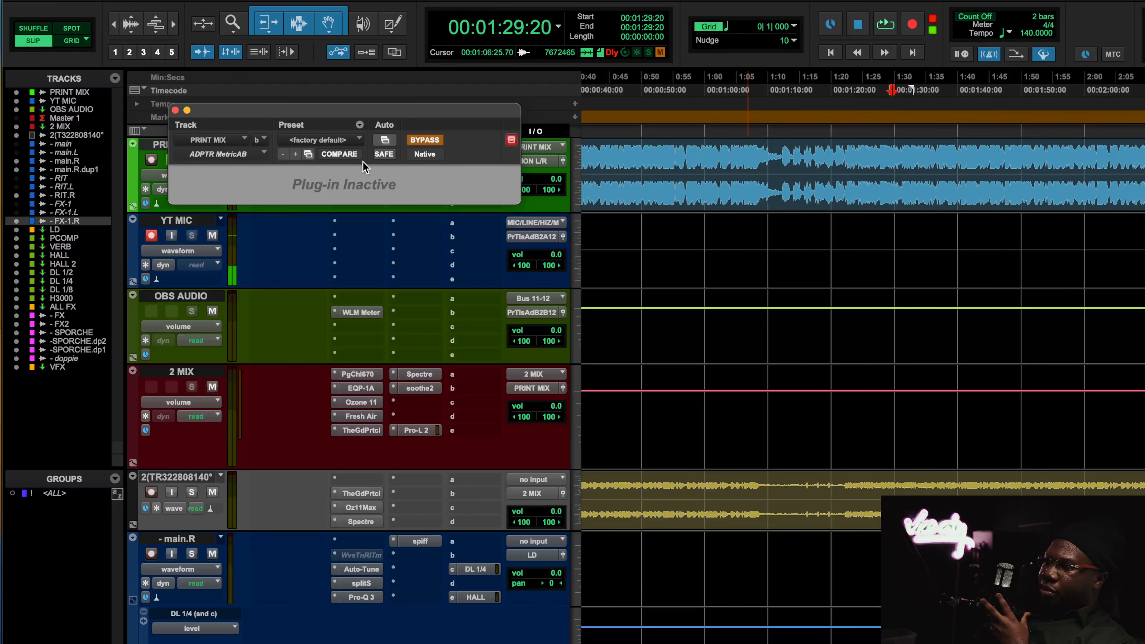
left_click(175, 110)
scroll(453, 267, "down", 3)
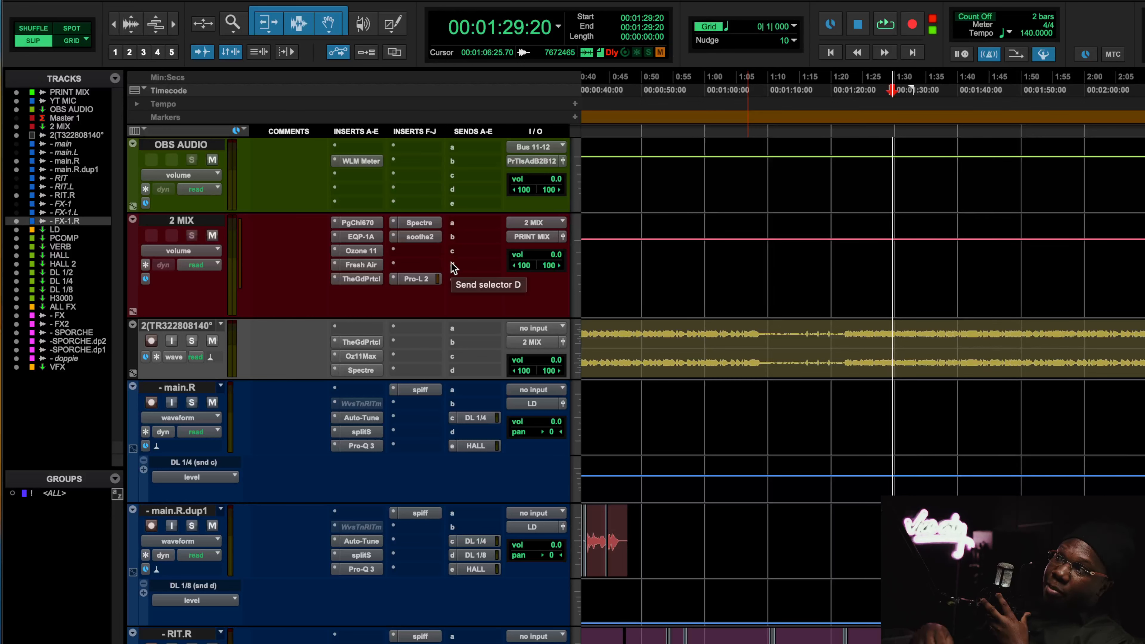
Step: Play the mix and compare Spectre active and bypassed on the 2 MIX track, leaving it active, closing its window and stopping playback
left_click(420, 223)
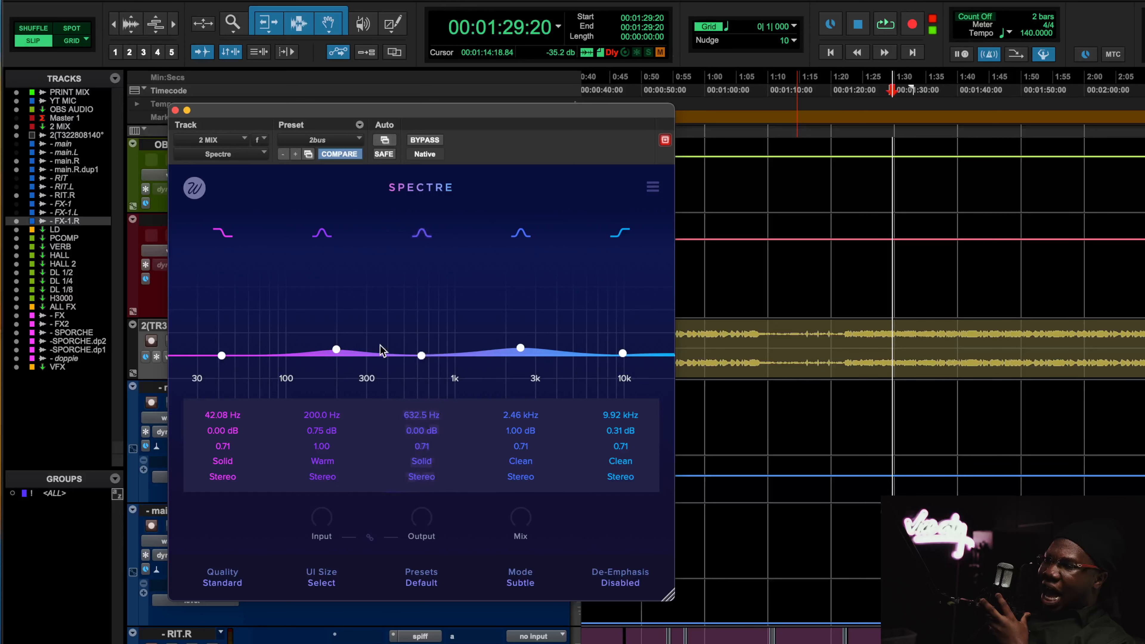
key("space")
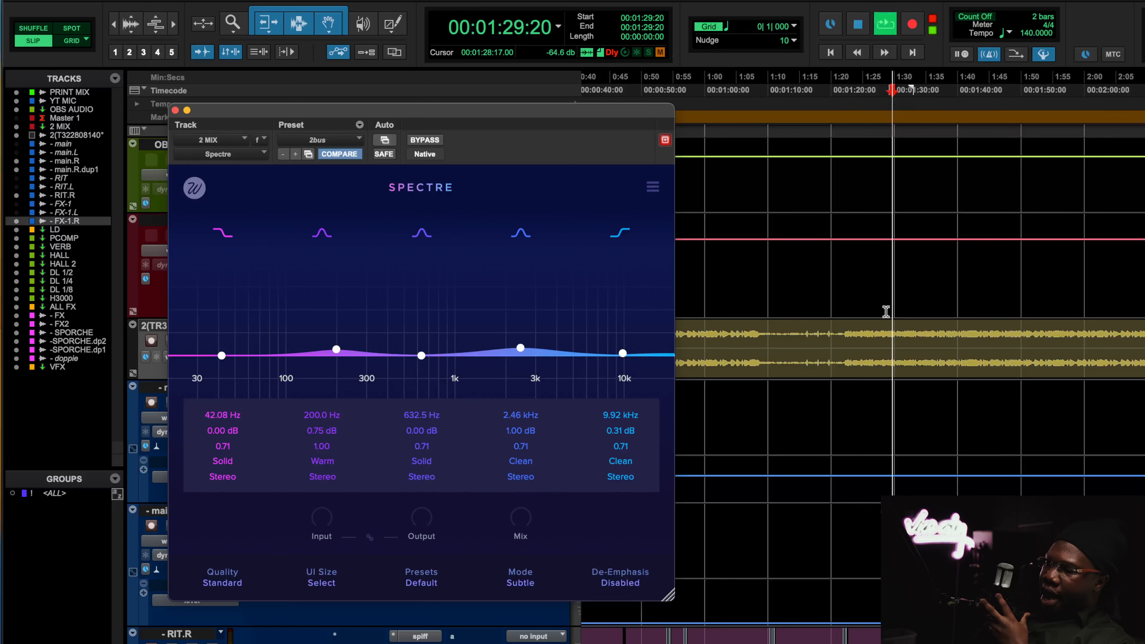
scroll(886, 311, "down", 4)
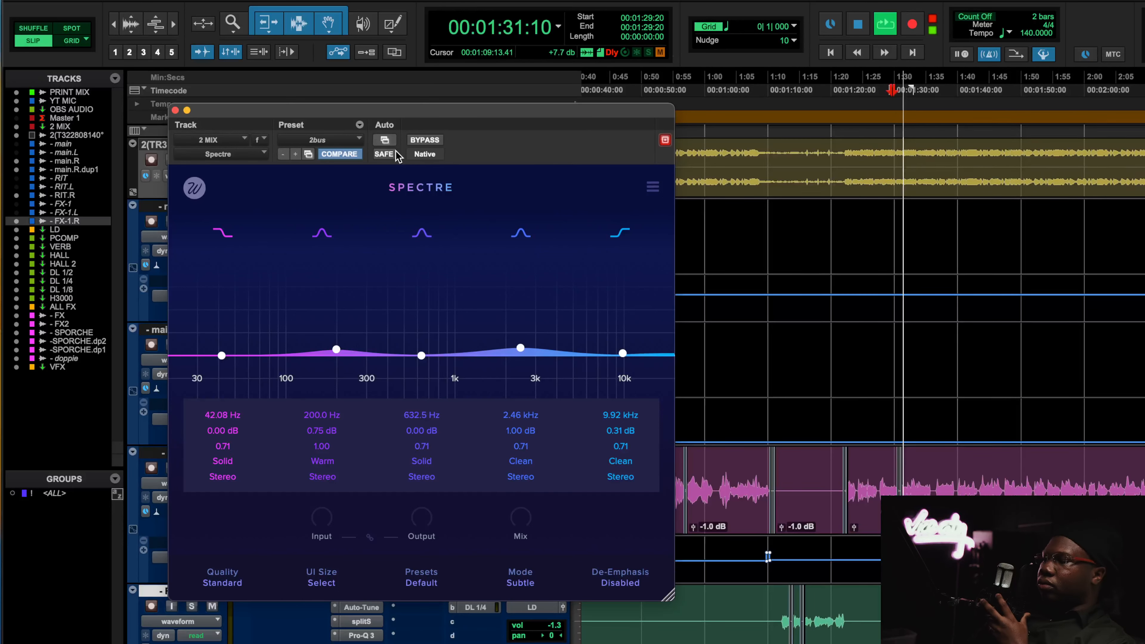
left_click_drag(324, 119, 570, 74)
scroll(262, 253, "up", 7)
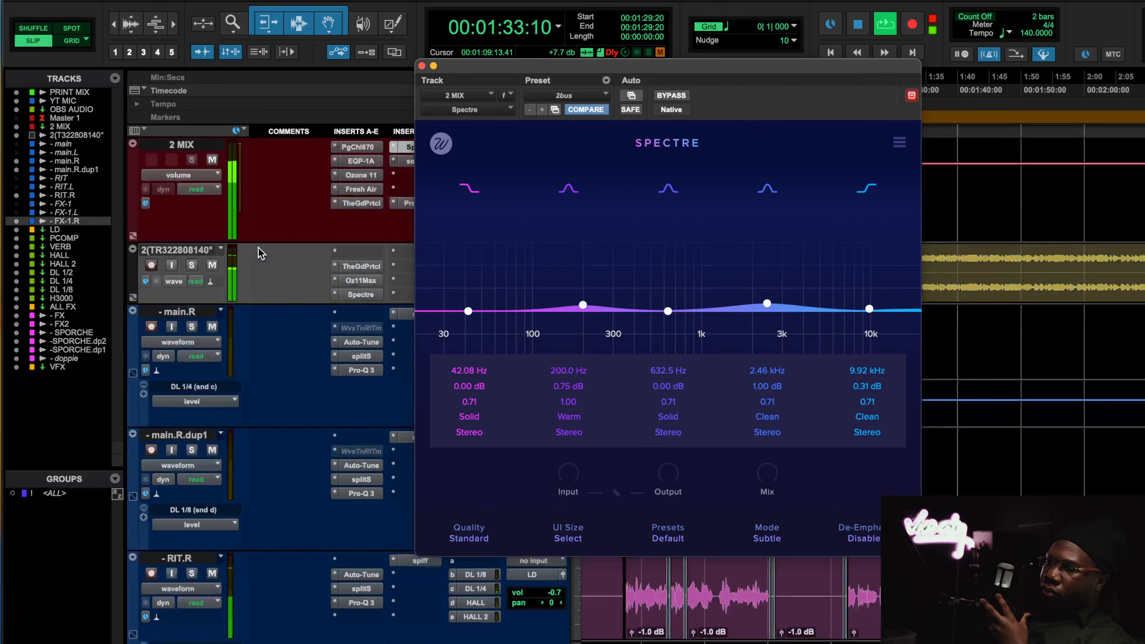
scroll(259, 250, "down", 5)
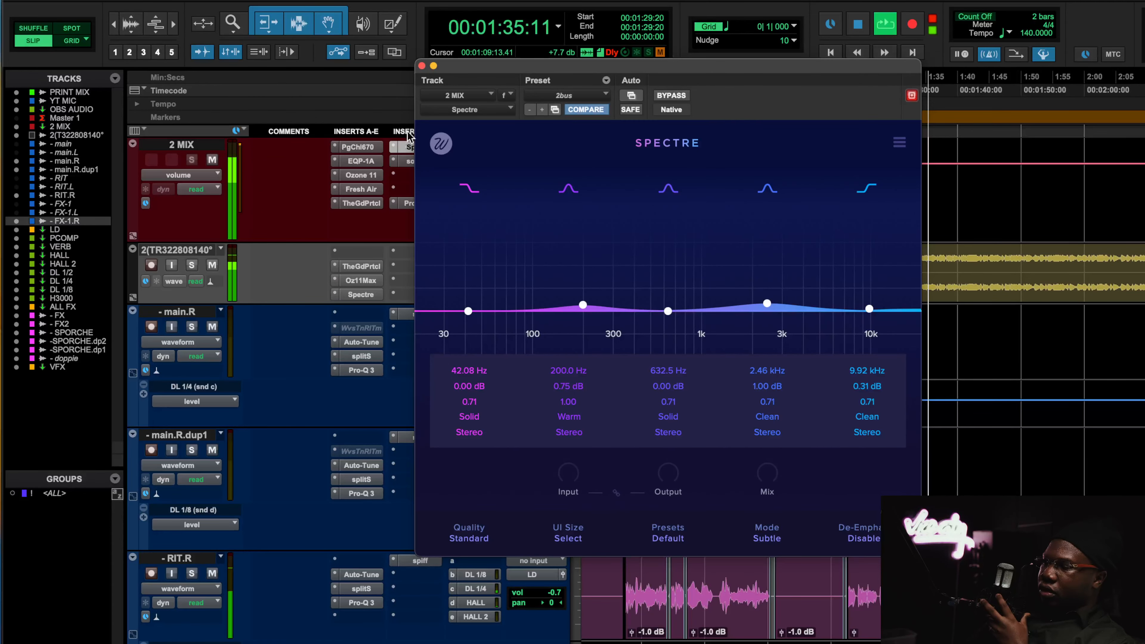
left_click(681, 99)
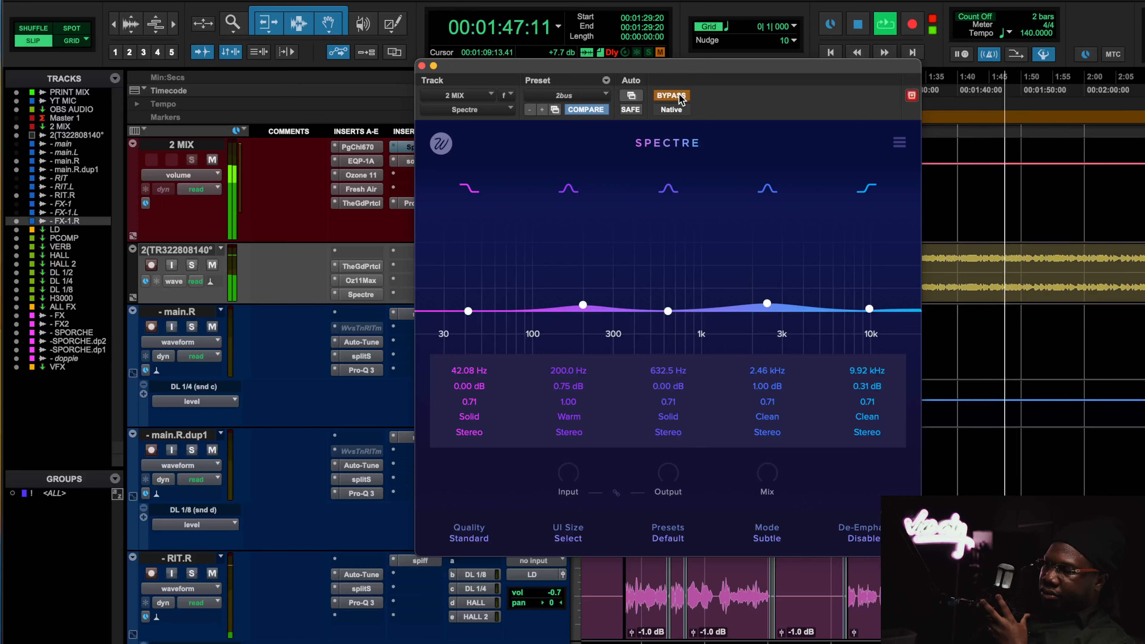
left_click(680, 97)
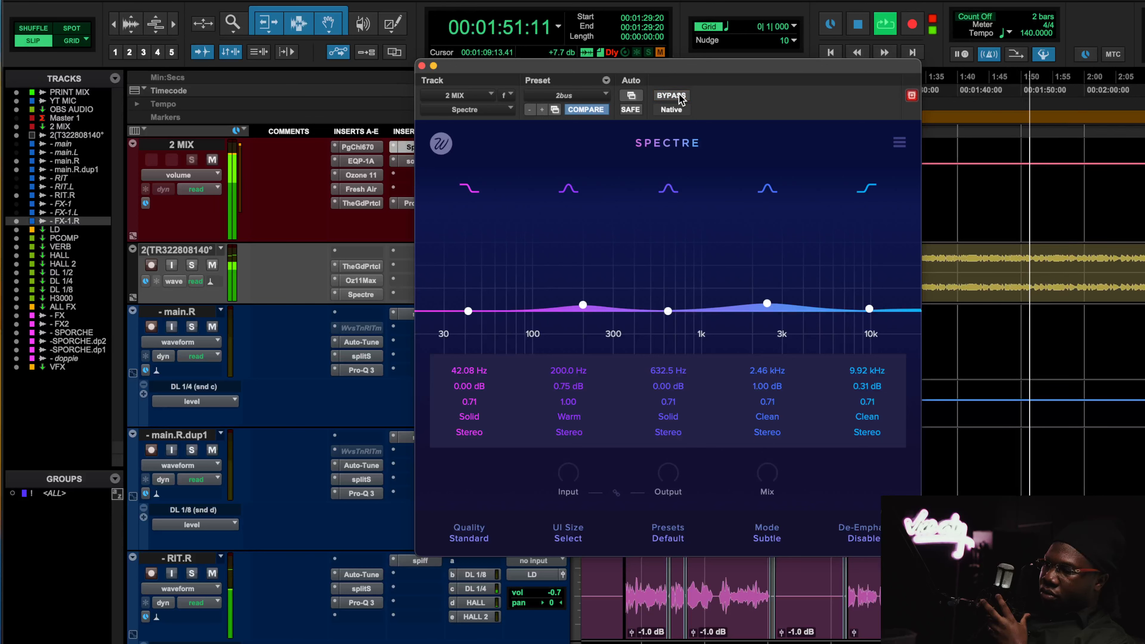
left_click(422, 66)
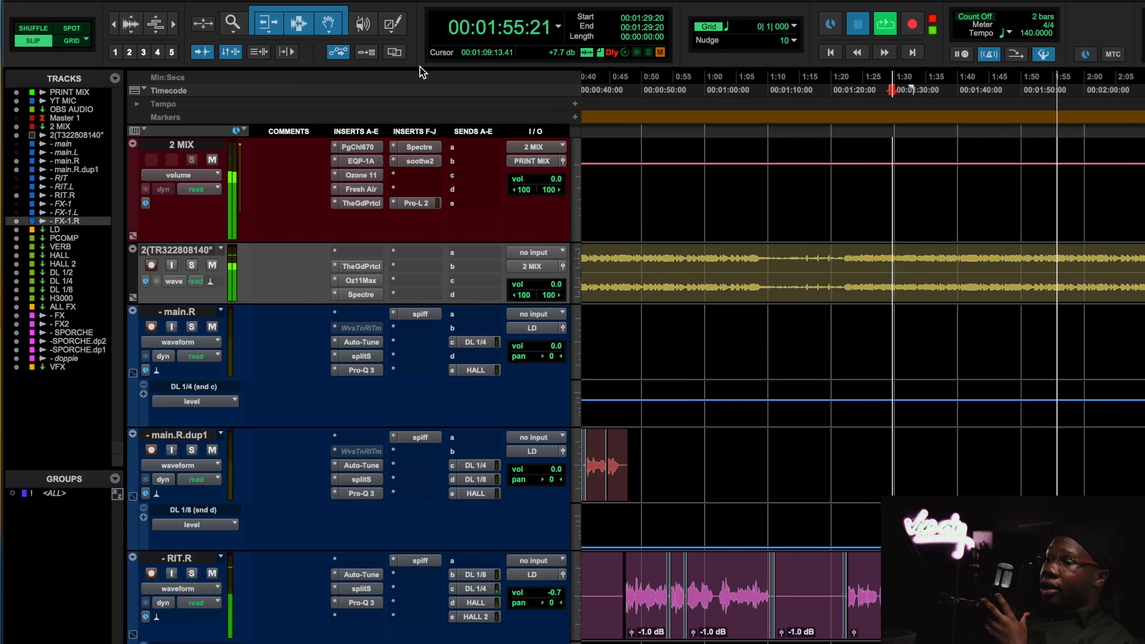
key("space")
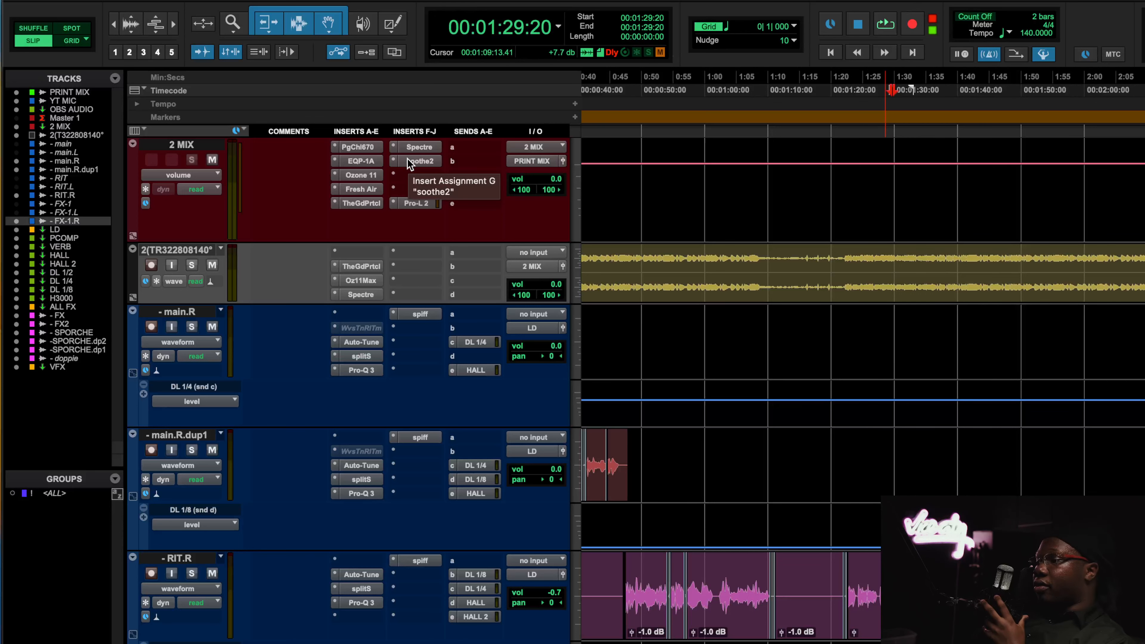
Step: Look over the soothe2 and Pultec EQP-1A settings on the 2 MIX track, closing the plugin window
left_click(407, 158)
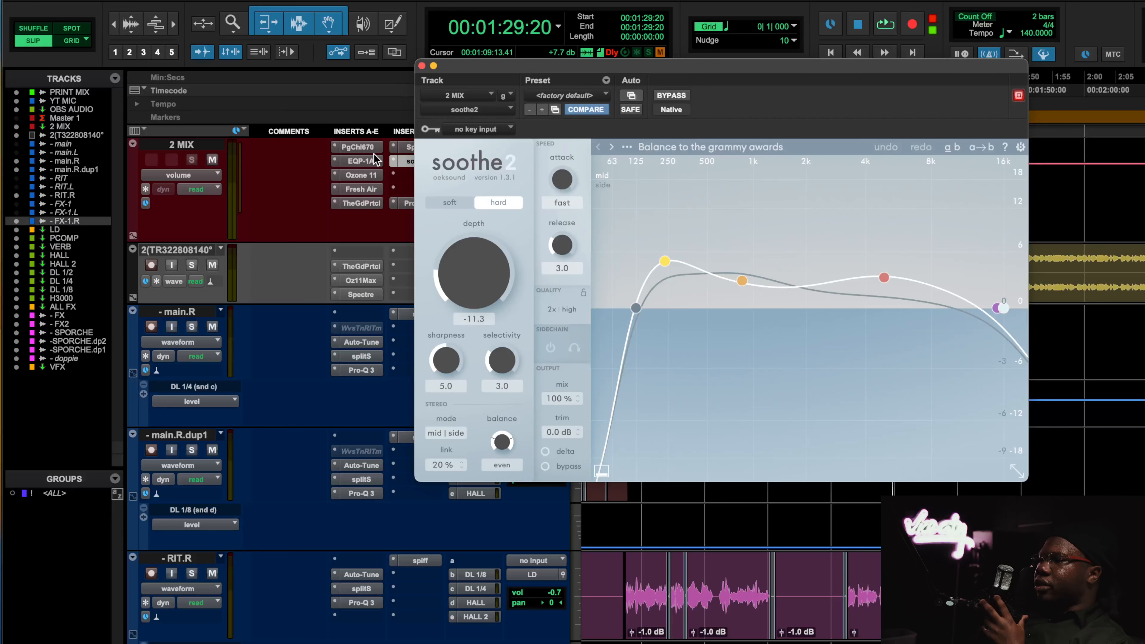
left_click(363, 148)
left_click(352, 162)
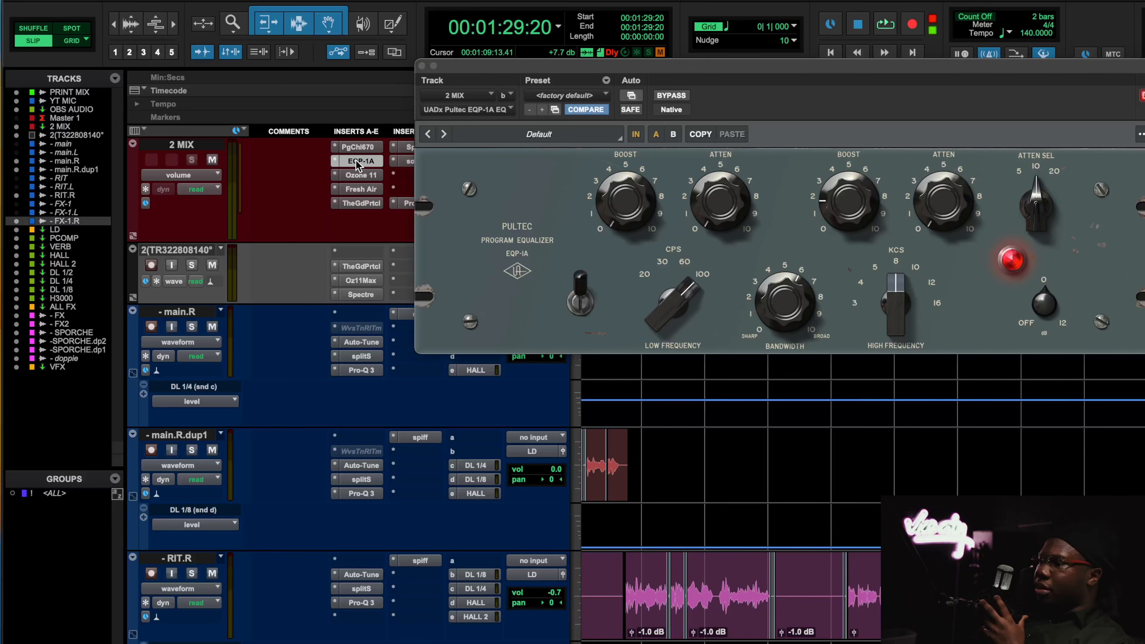
left_click(358, 162)
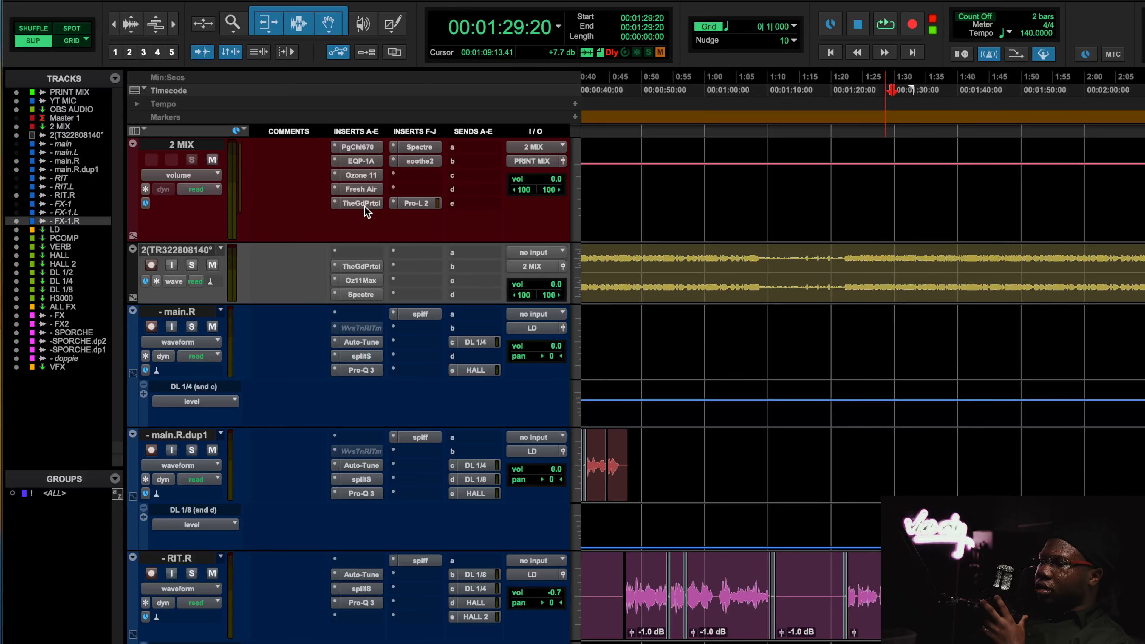
Step: Play from 00:01:52:07 and compare Fresh Air active and bypassed on the 2 MIX track, leaving it active, closing it and stopping playback
left_click(362, 189)
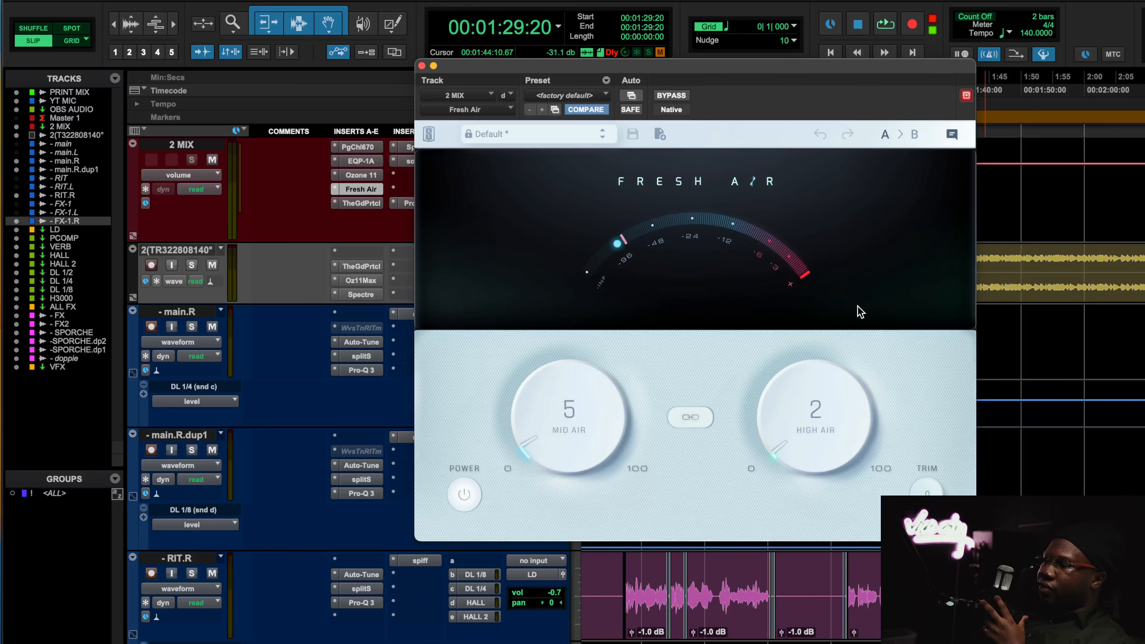
left_click(1037, 89)
key("space")
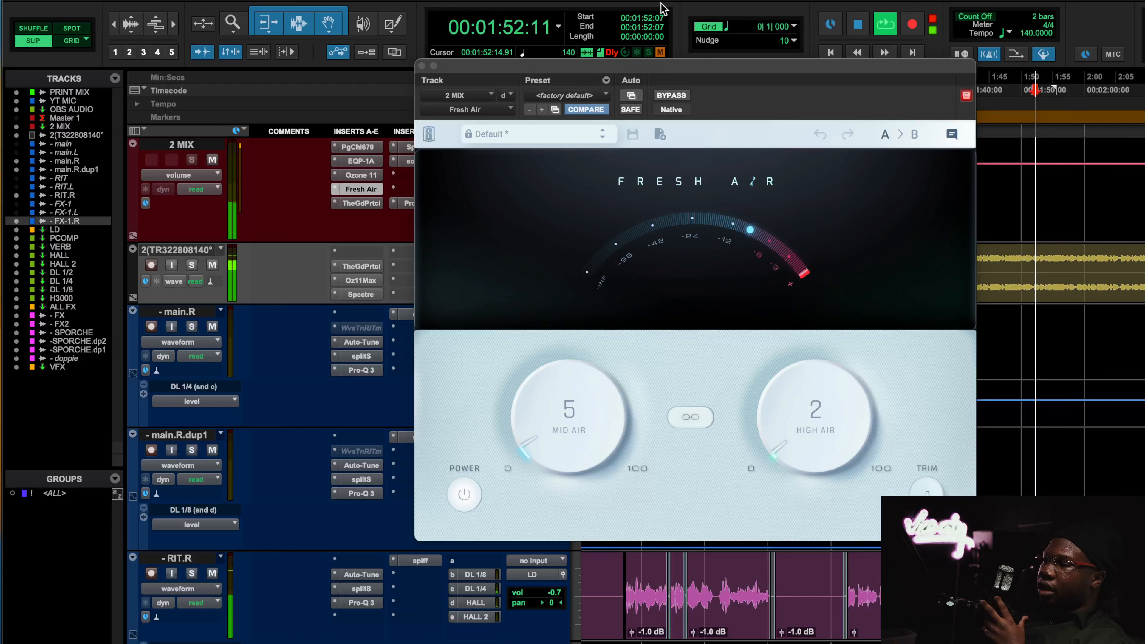
left_click(665, 96)
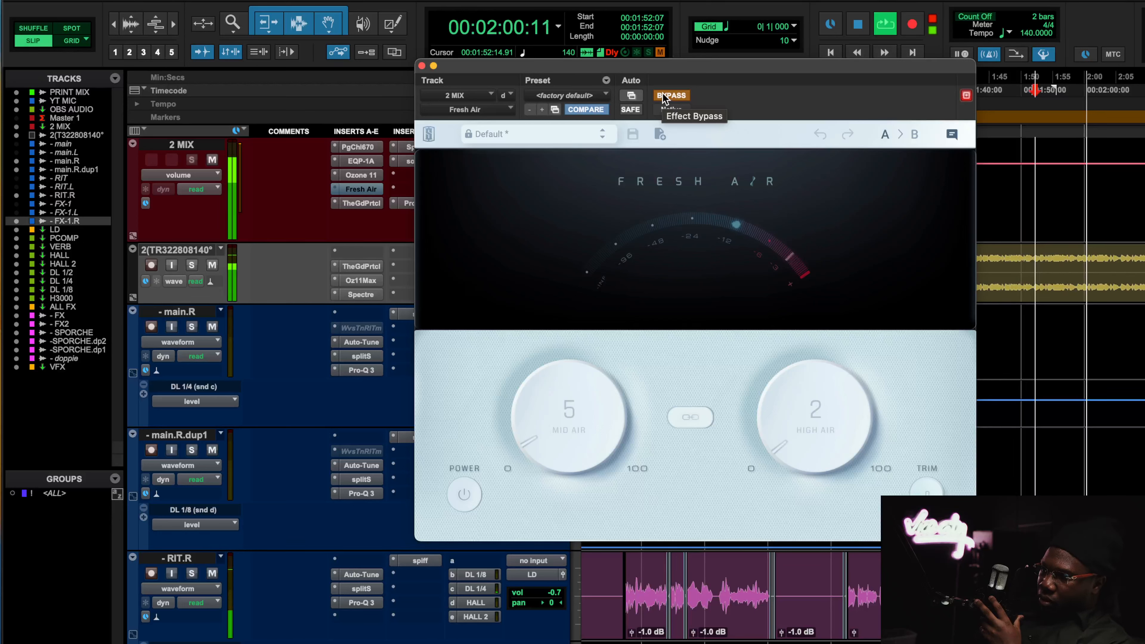
left_click(663, 96)
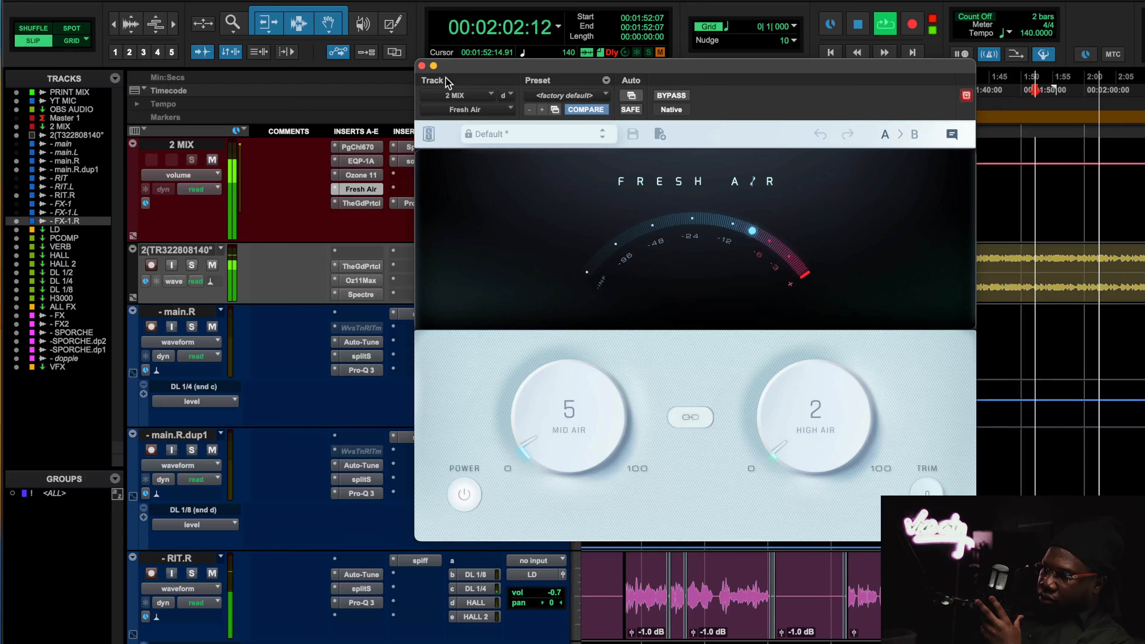
left_click(422, 67)
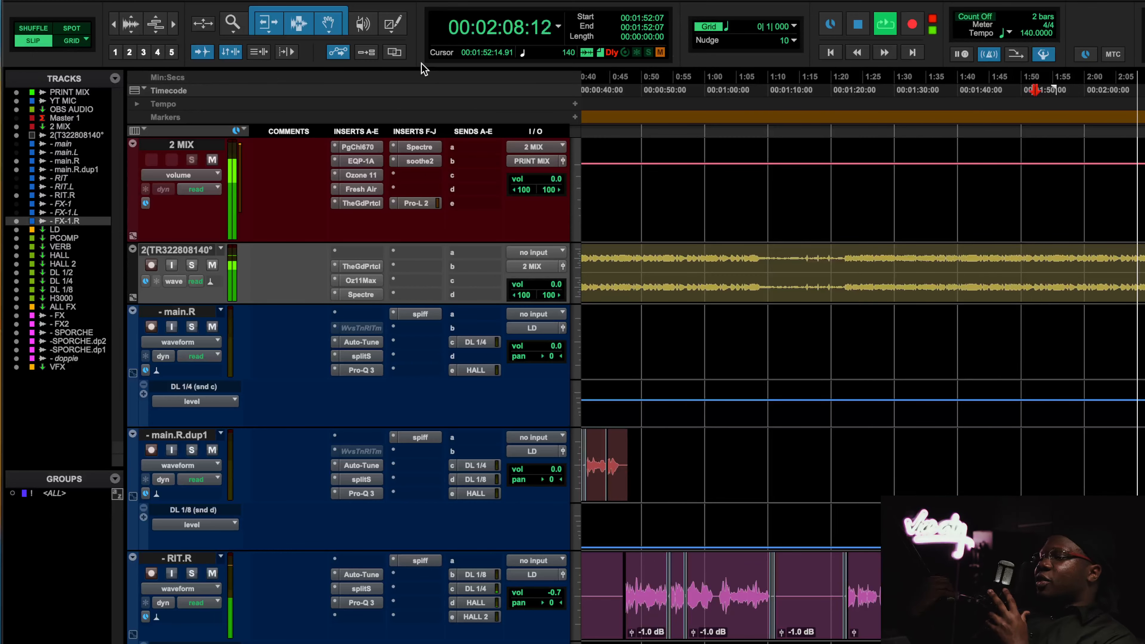
key("space")
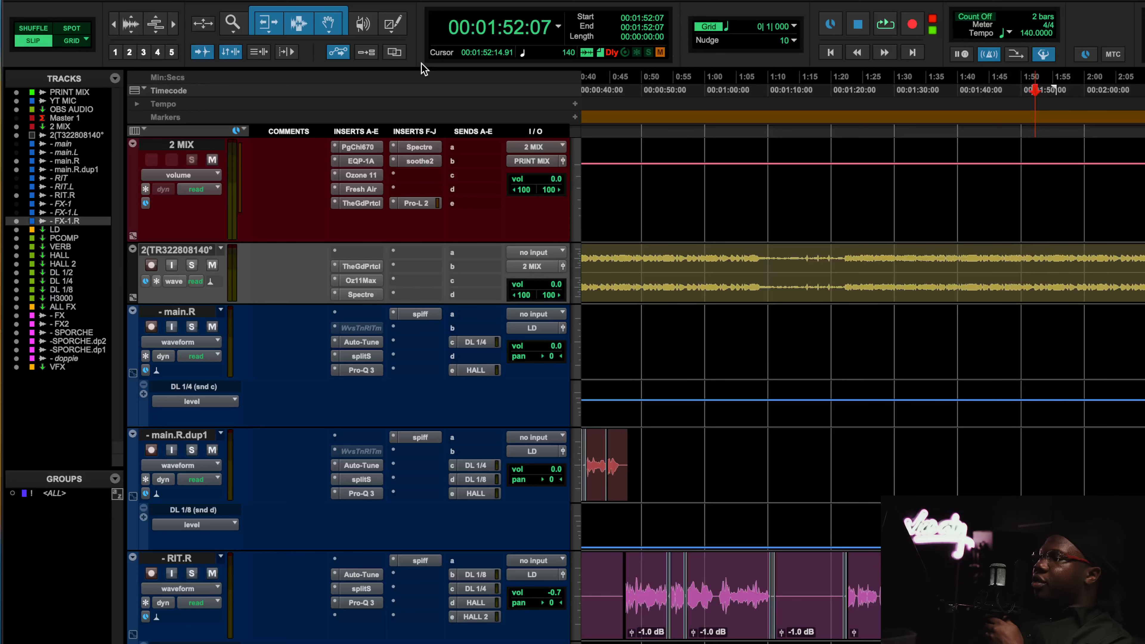
Step: Reopen Fresh Air on the 2 MIX track to check its Mid Air and High Air settings, and close its window
left_click(419, 161)
left_click(370, 189)
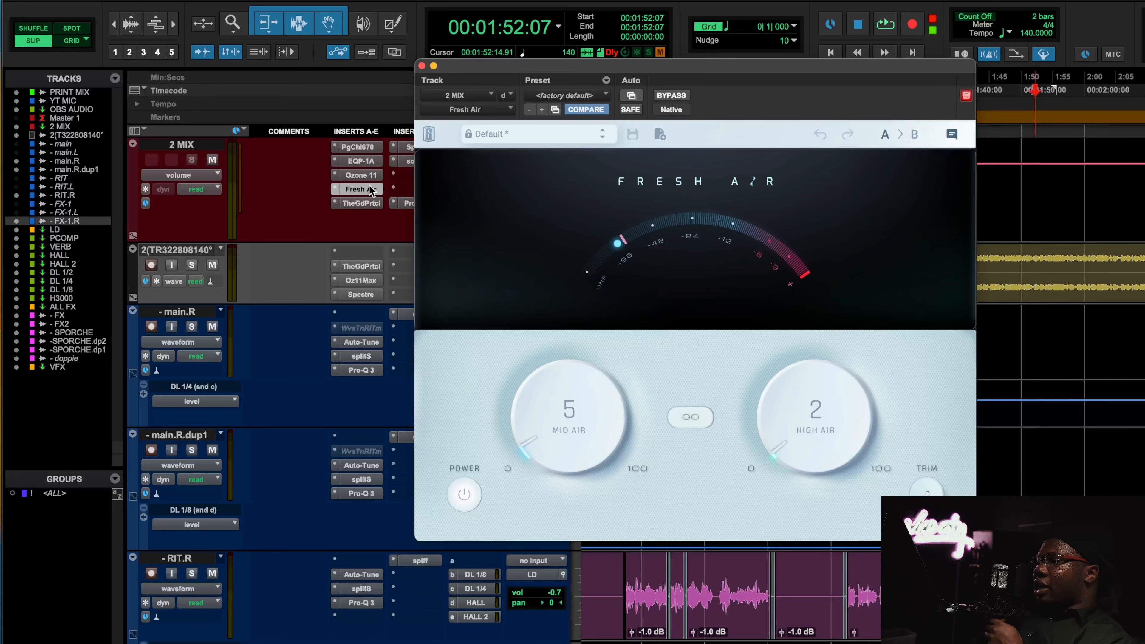
left_click(370, 188)
Step: Compare soothe2 active and bypassed on the 2 MIX track while playing from 00:01:55:17, leaving it active, closing it and stopping playback
left_click(421, 163)
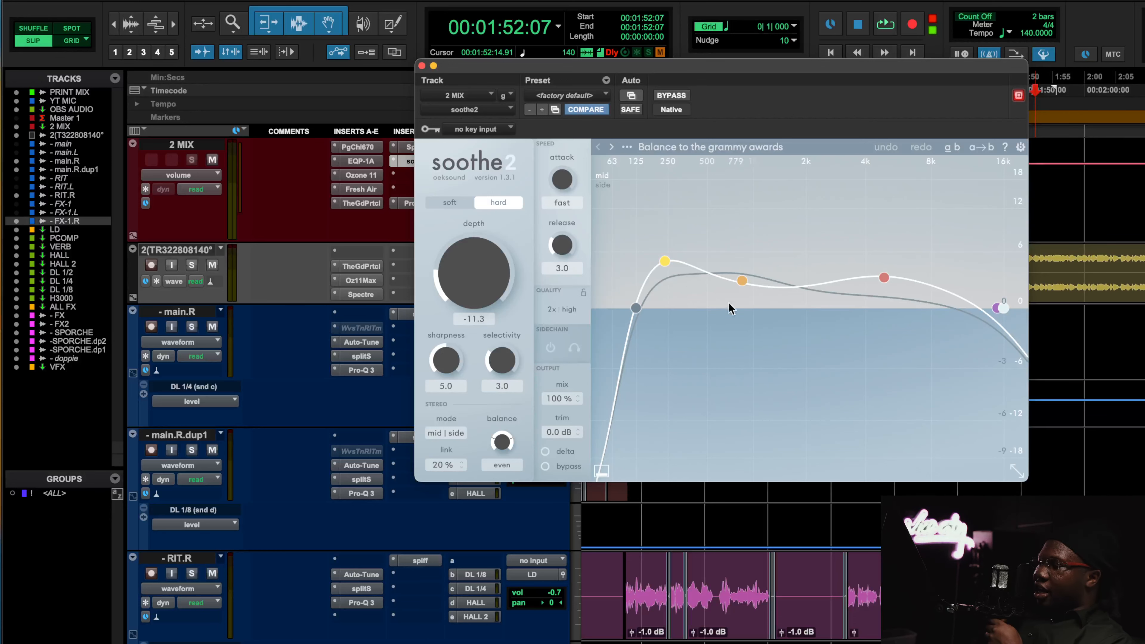
scroll(1123, 425, "down", 5)
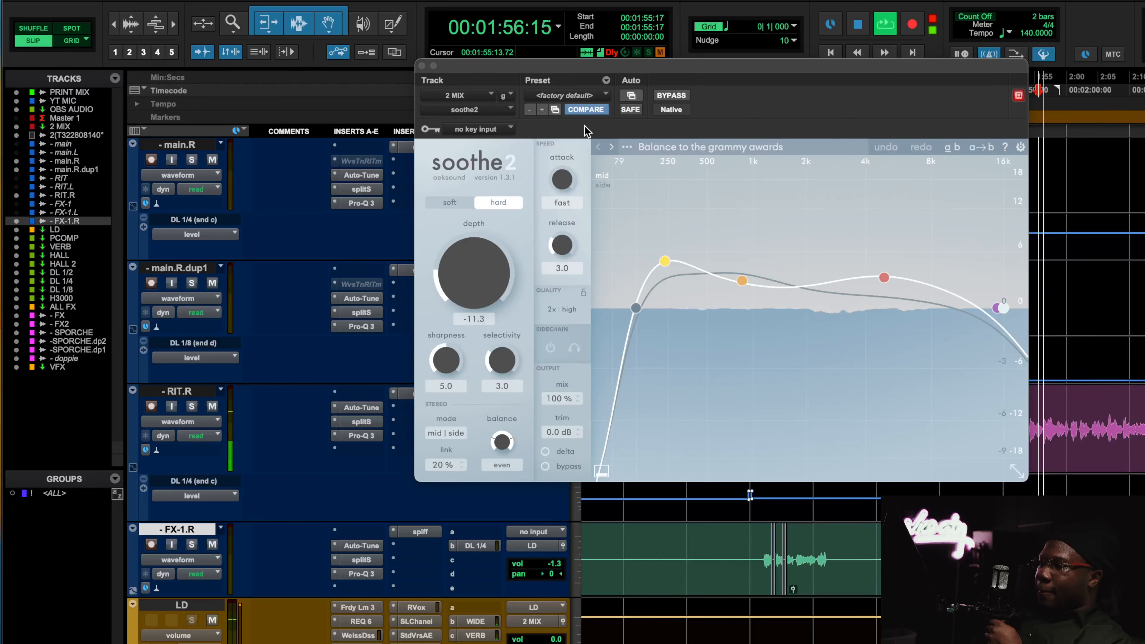
left_click_drag(716, 71, 646, 67)
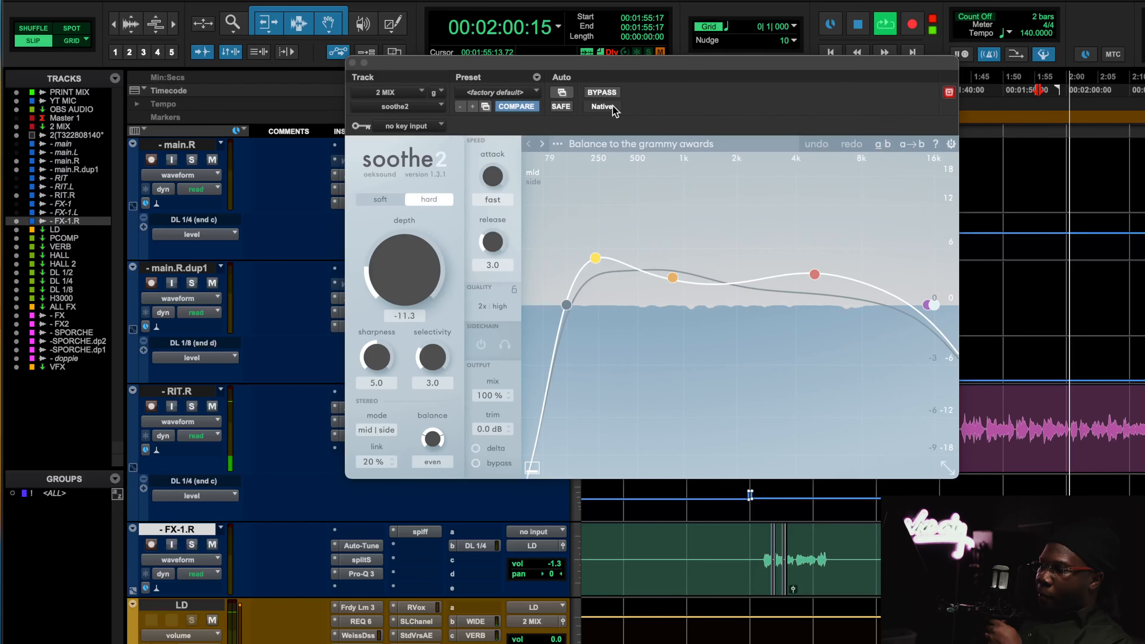
left_click(601, 93)
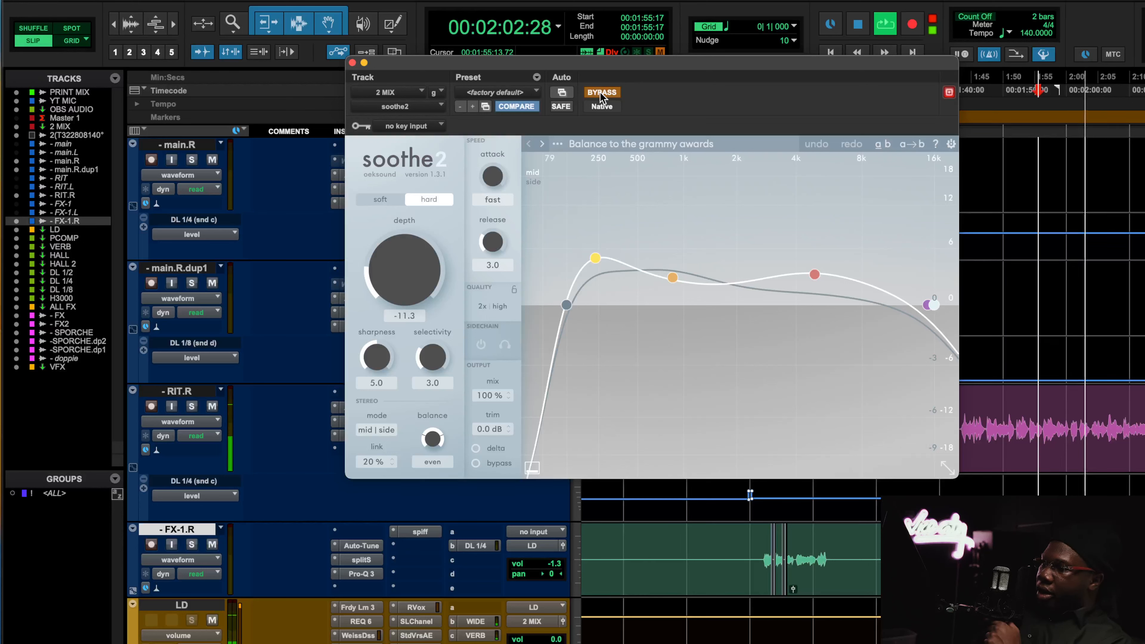
left_click(601, 94)
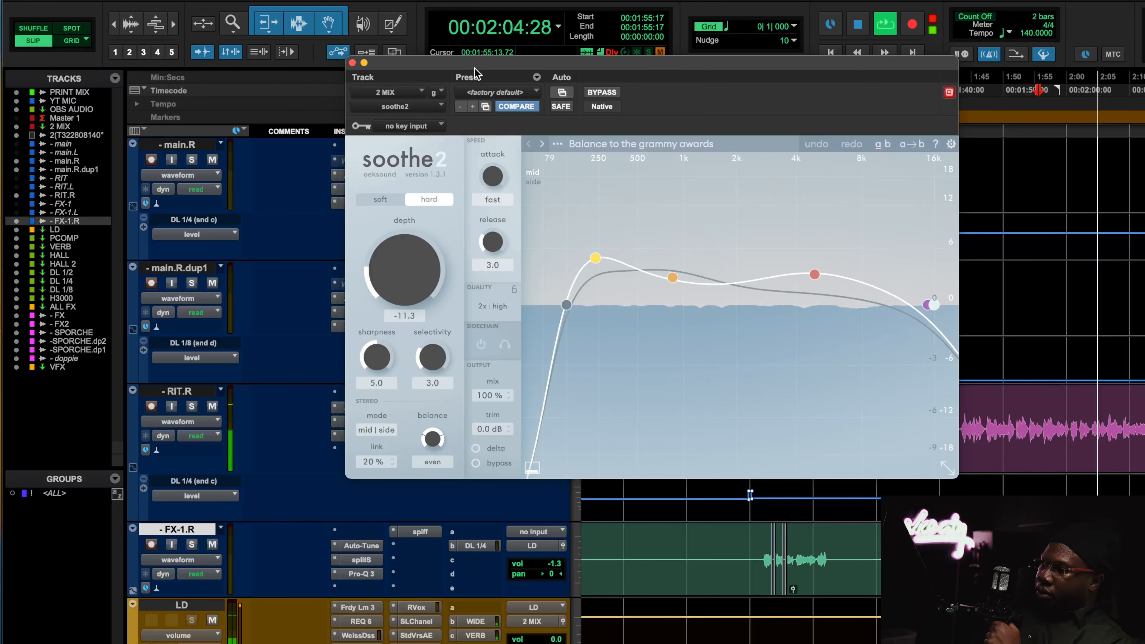
left_click(353, 62)
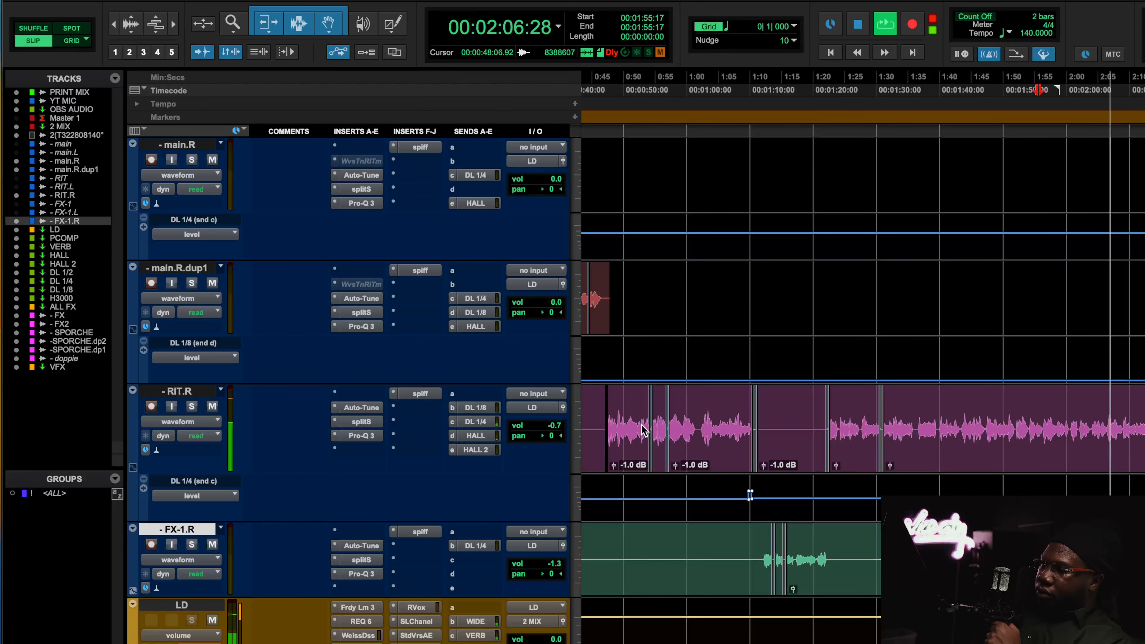
key("space")
Step: Inspect the FabFilter Pro-L 2 limiter settings on the 2 MIX track and close its window
scroll(645, 431, "up", 10)
left_click(433, 431)
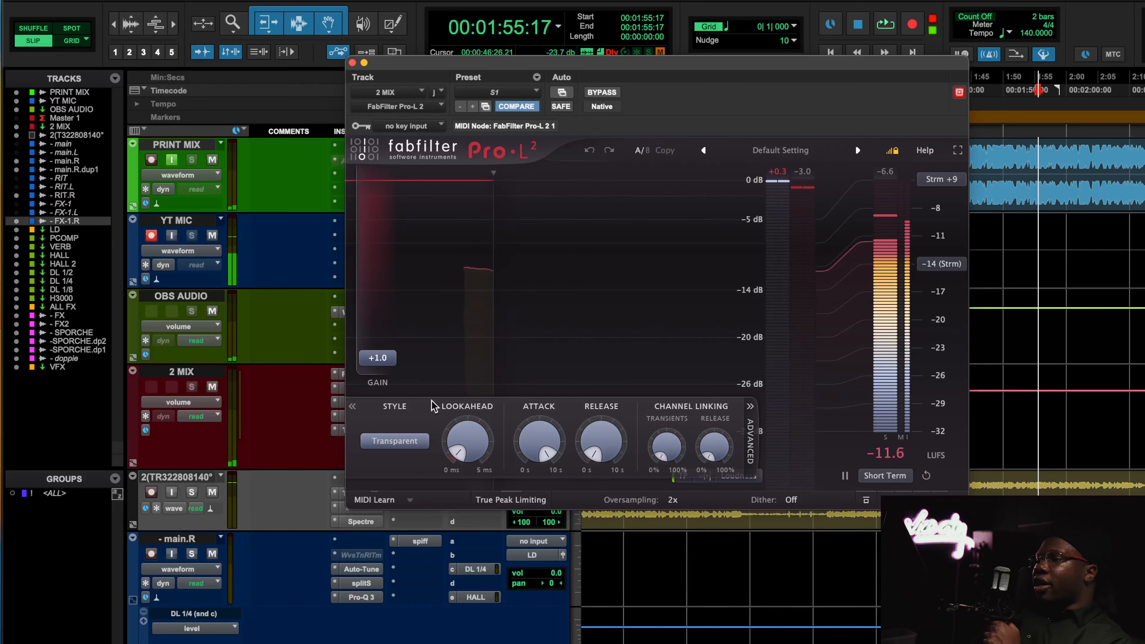
left_click(352, 63)
Step: Measure the mix loudness with the OBS AUDIO track's WLM Meter, playing from 00:01:30:16, resetting the meter and stopping playback
left_click(371, 314)
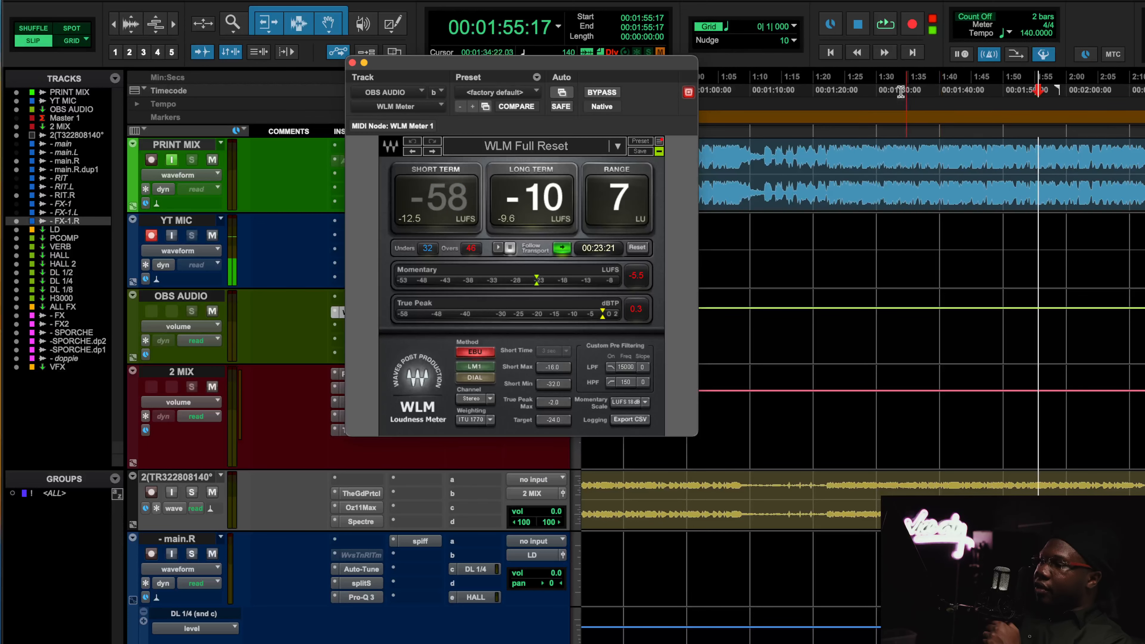
left_click(880, 89)
key("space")
scroll(958, 318, "down", 10)
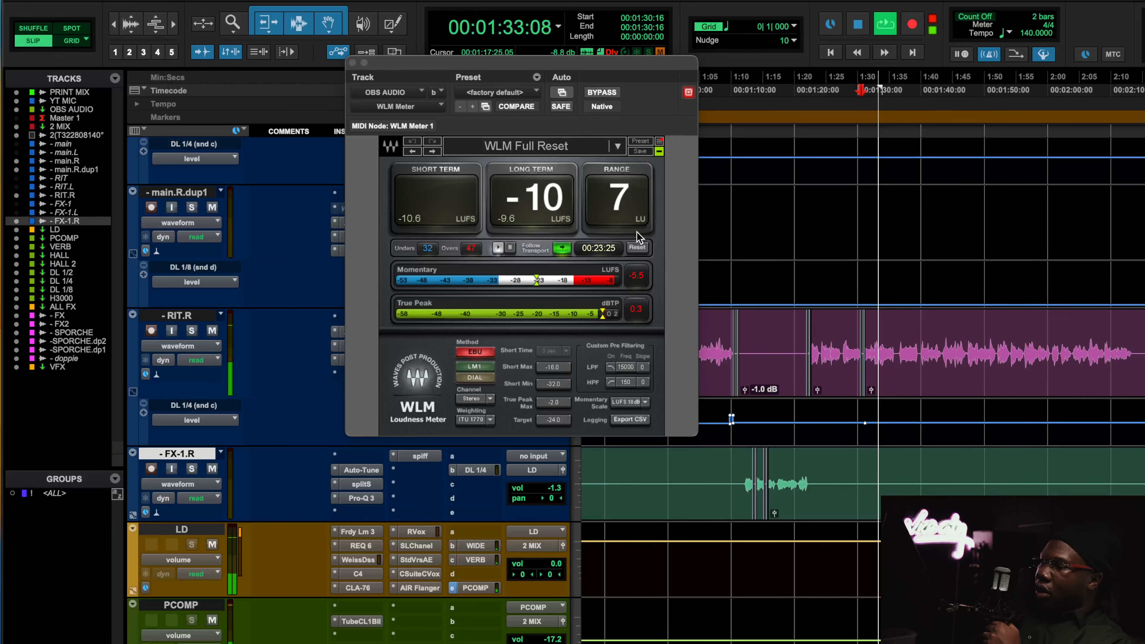
left_click(636, 249)
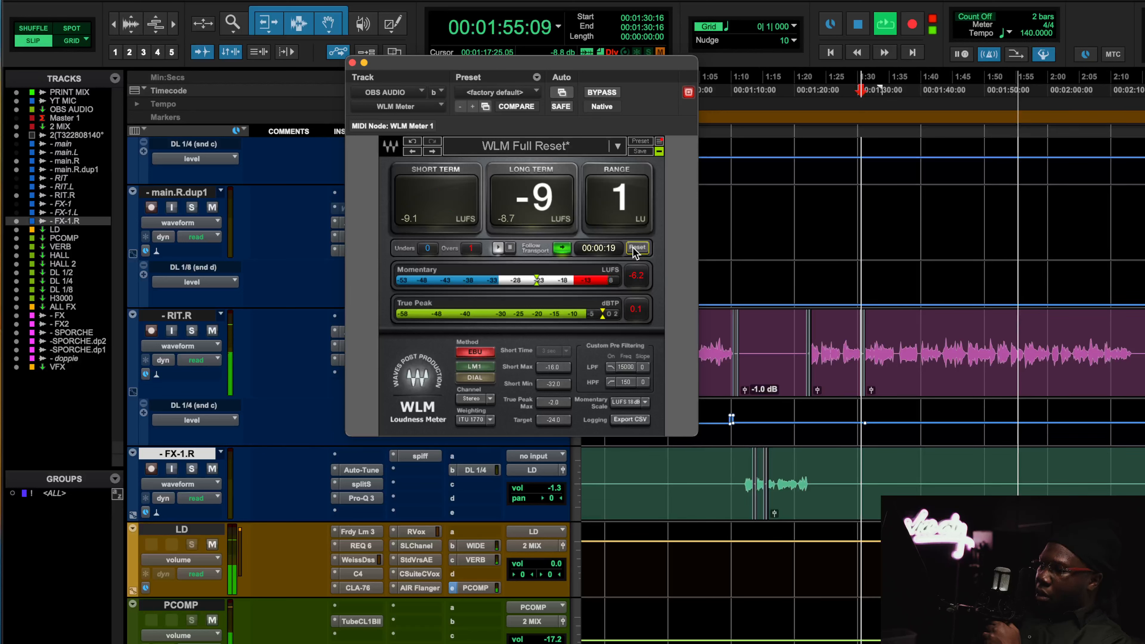
key("space")
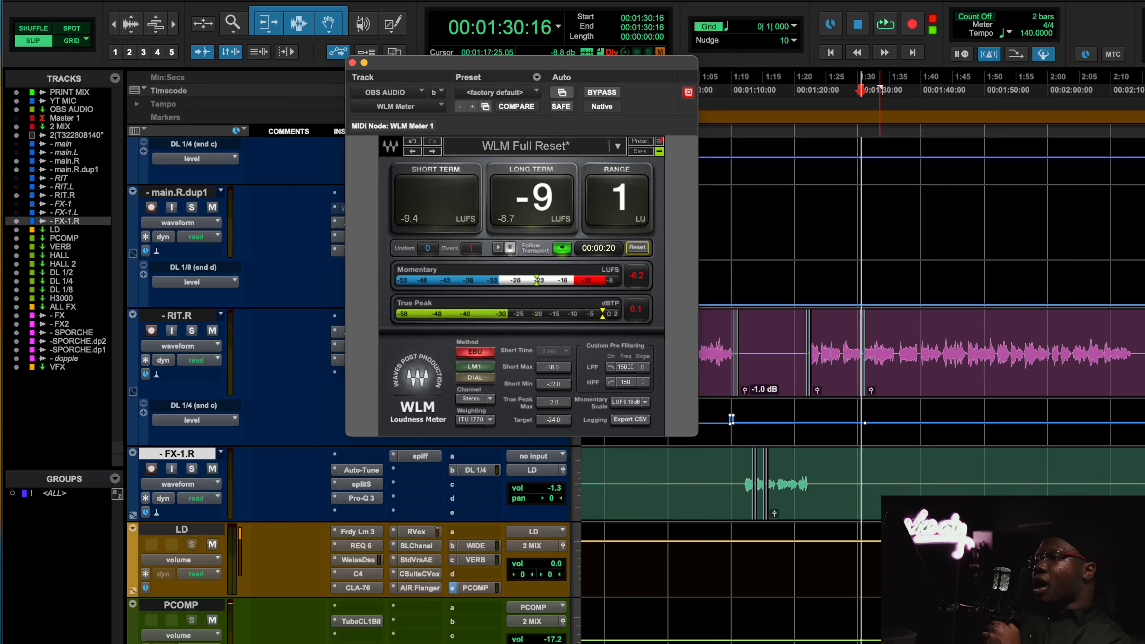